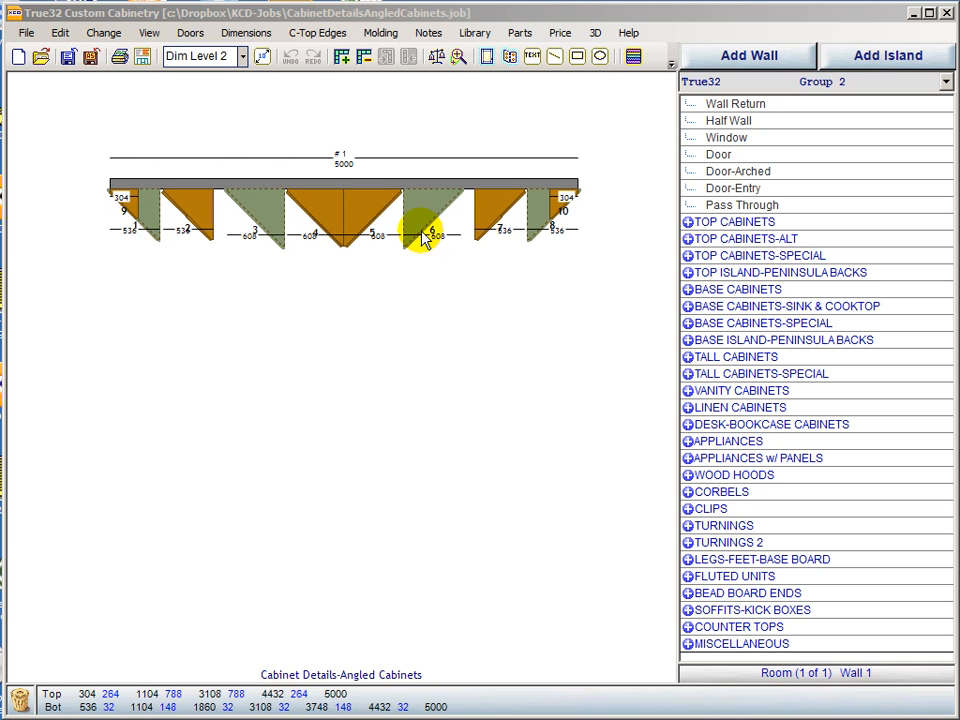
# View the elevation of Wall 1 with its angled cabinets and return to the floor plan
pyautogui.doubleClick(438, 342)
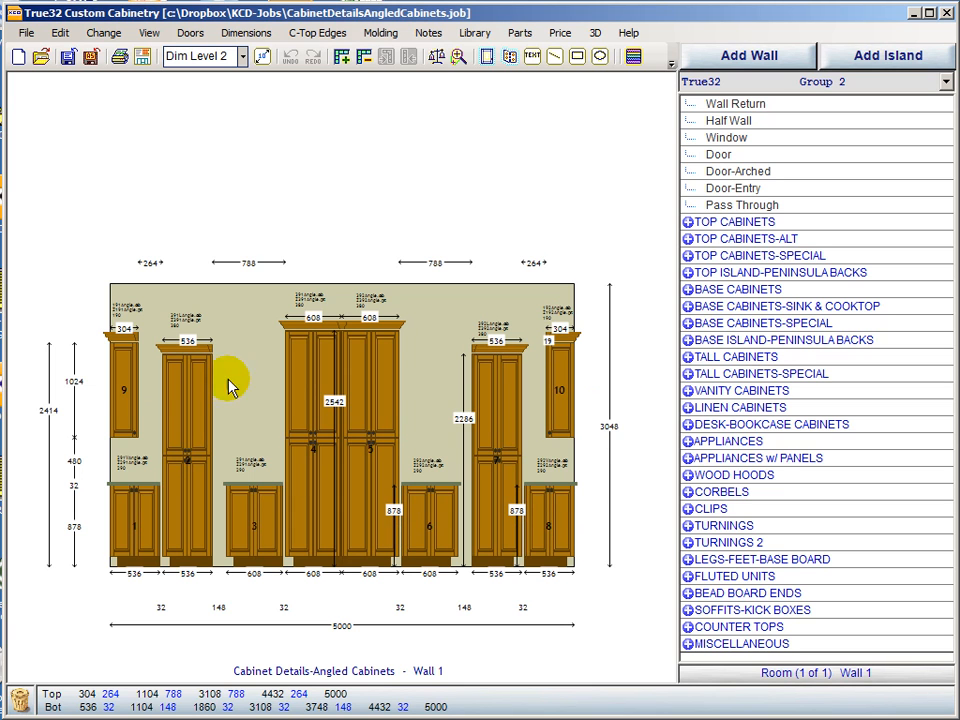
pyautogui.rightClick(613, 155)
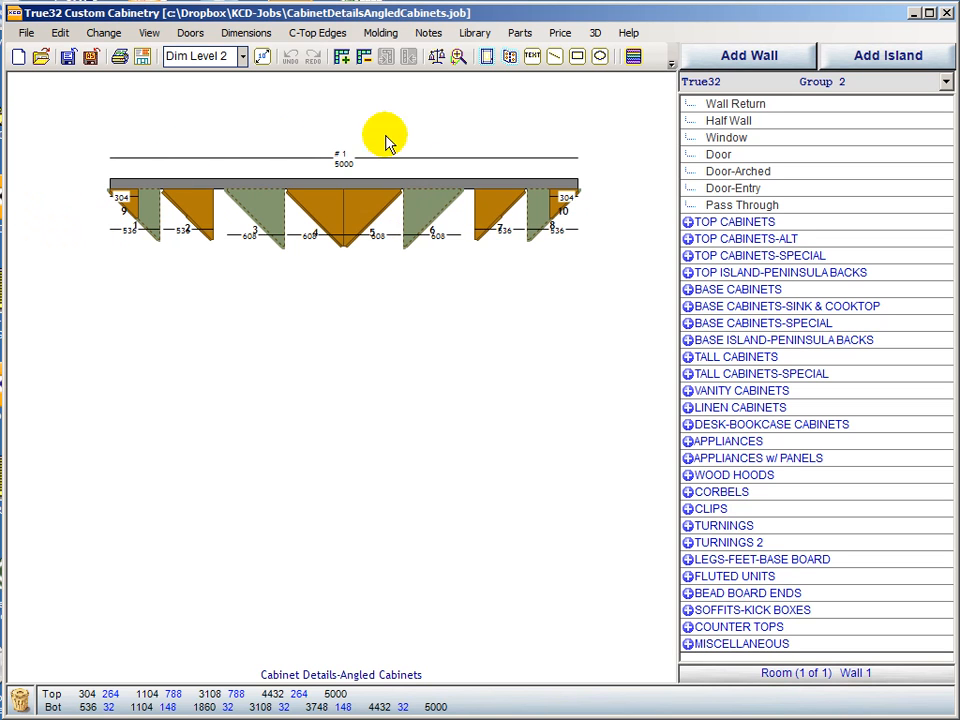
# Open the setup files of the T32 PartsListing cut-list method for editing
pyautogui.click(518, 32)
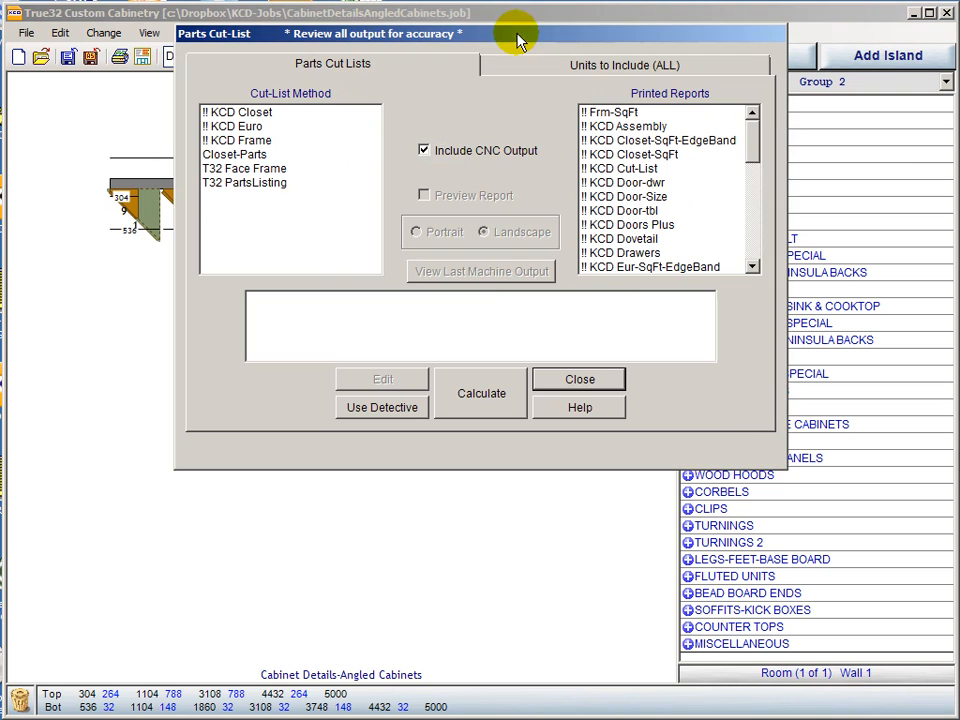
pyautogui.click(280, 184)
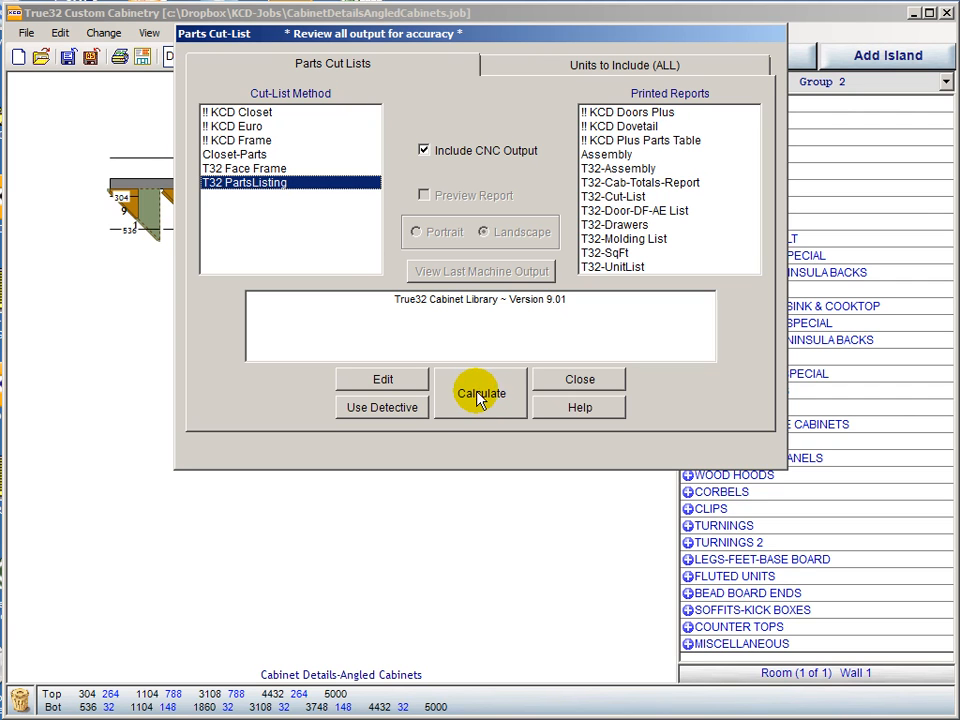
pyautogui.click(406, 379)
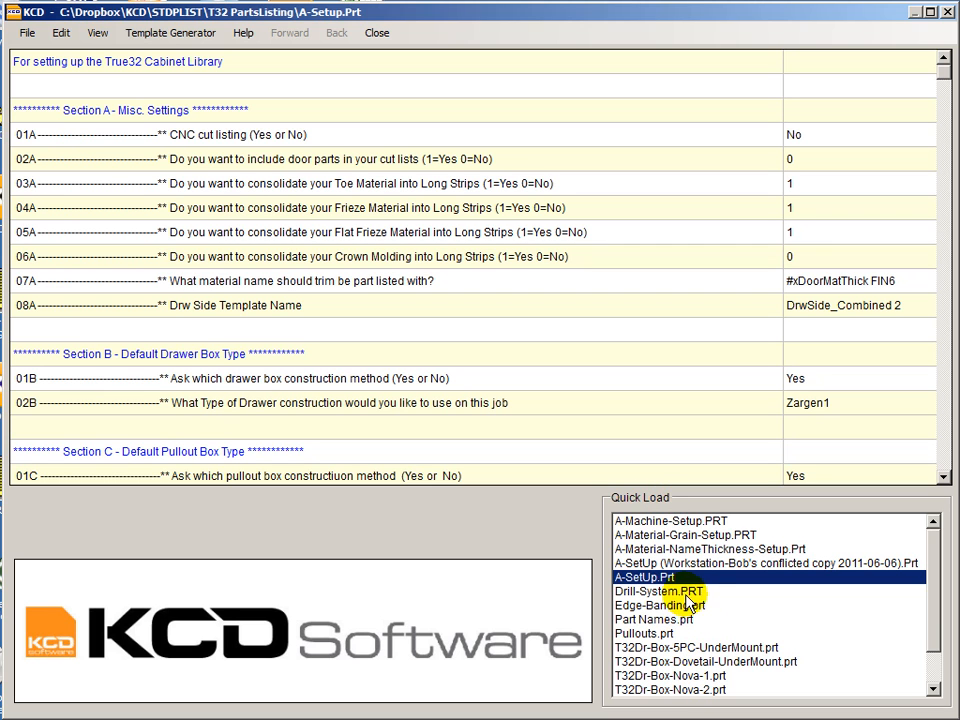
# Review the Grass NovaPro drawer box settings in T32Dr-Box-Nova-1.prt and close the setup editor
pyautogui.click(935, 670)
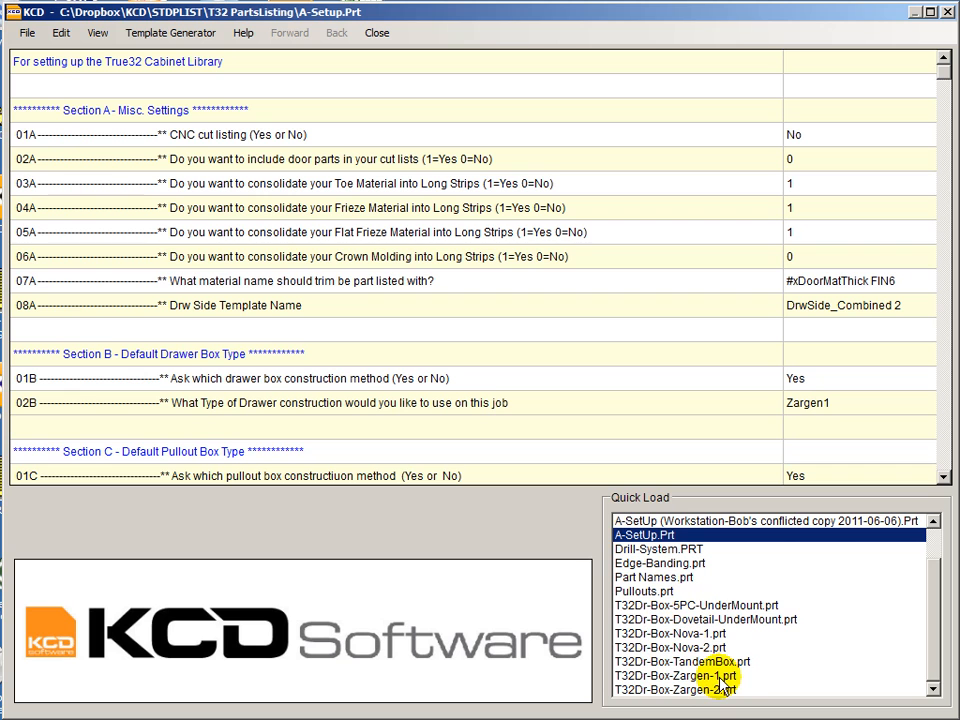
pyautogui.click(646, 636)
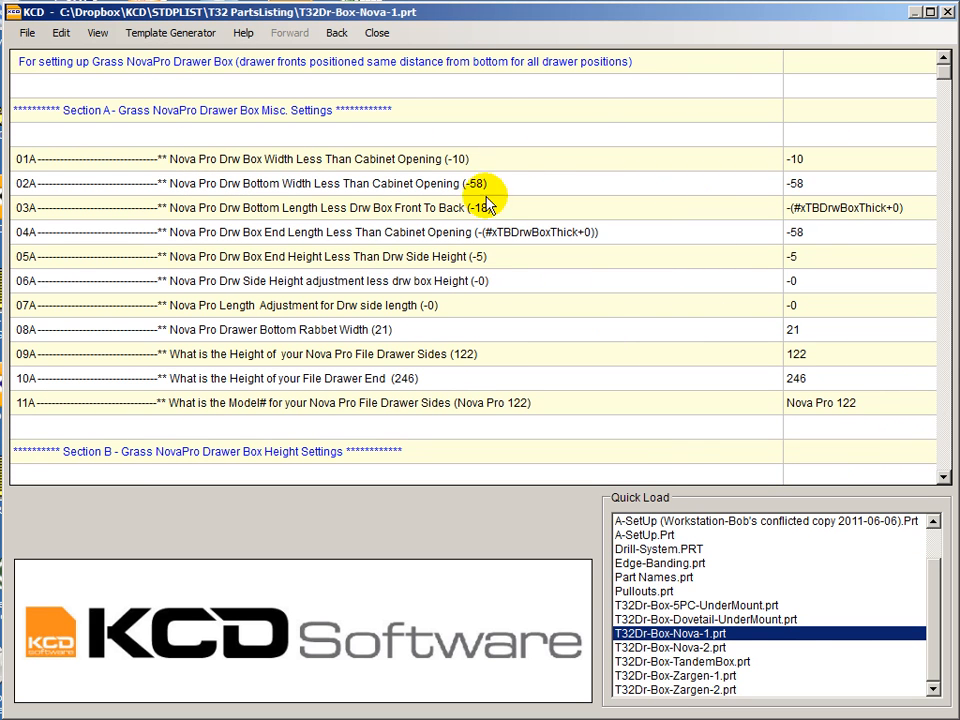
pyautogui.click(943, 477)
pyautogui.moveTo(943, 477); pyautogui.dragTo(943, 479)
pyautogui.moveTo(945, 87); pyautogui.dragTo(945, 87)
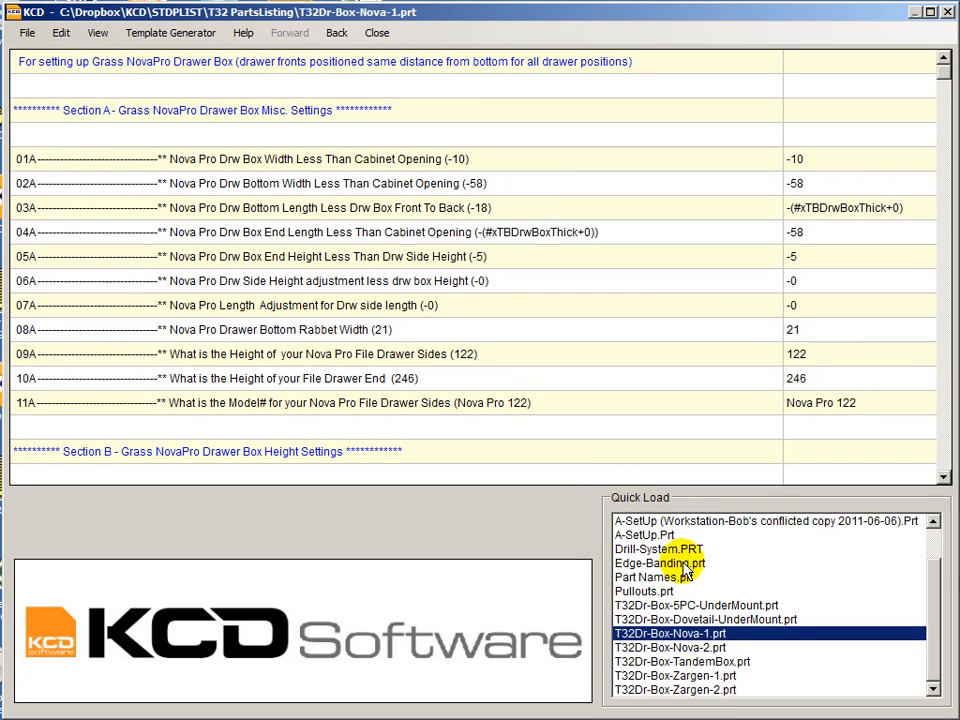
pyautogui.click(377, 32)
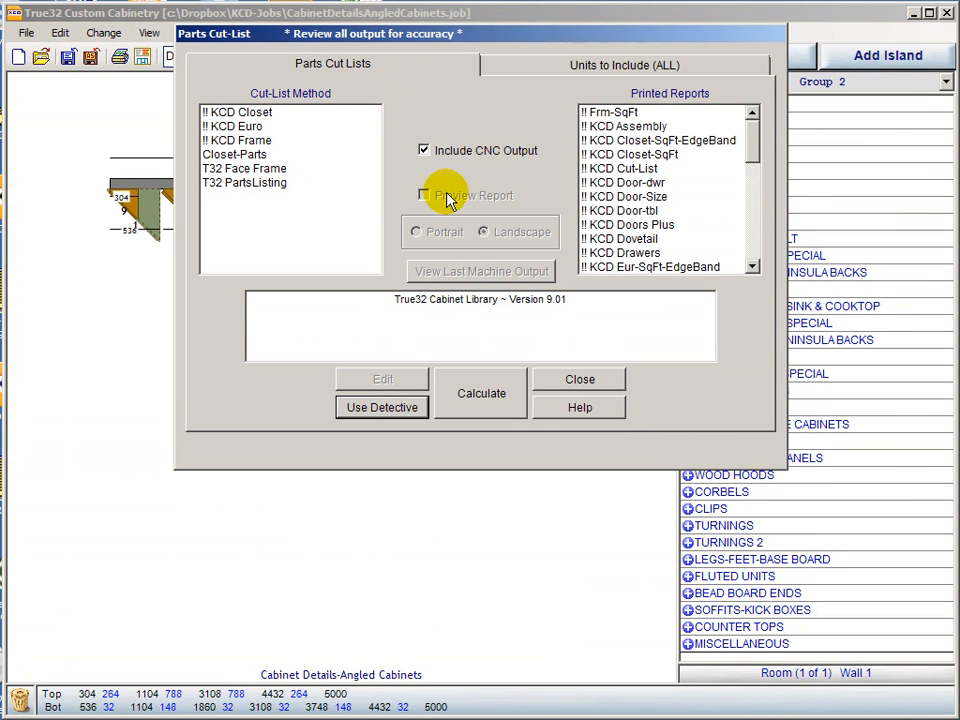
# Calculate the T32 PartsListing cut list, using Zargen1 as the drawer box construction method
pyautogui.click(244, 185)
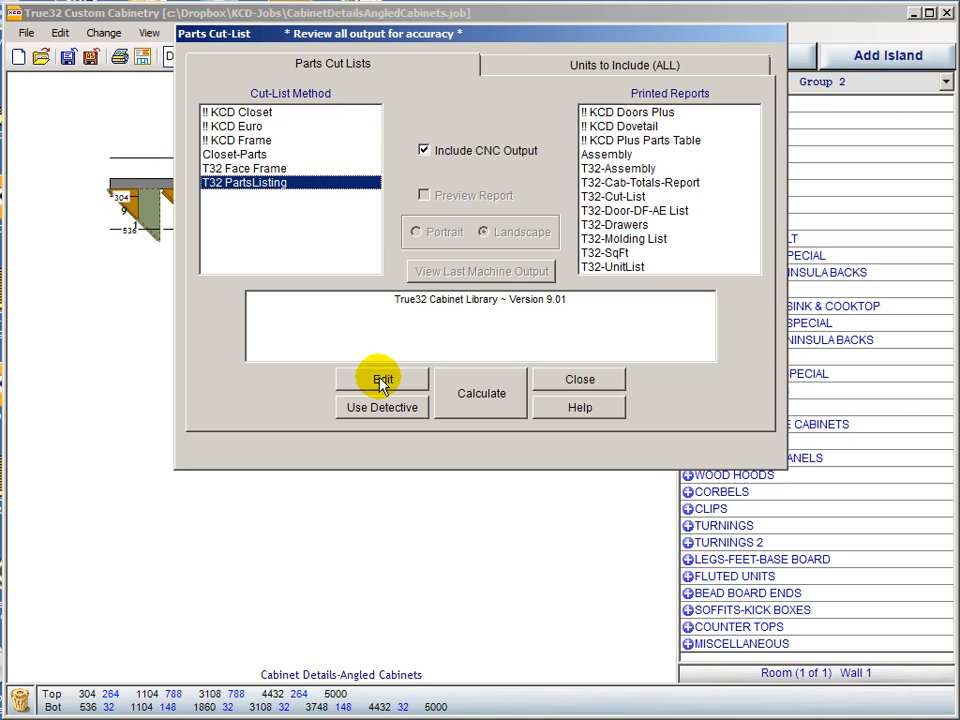
pyautogui.click(483, 397)
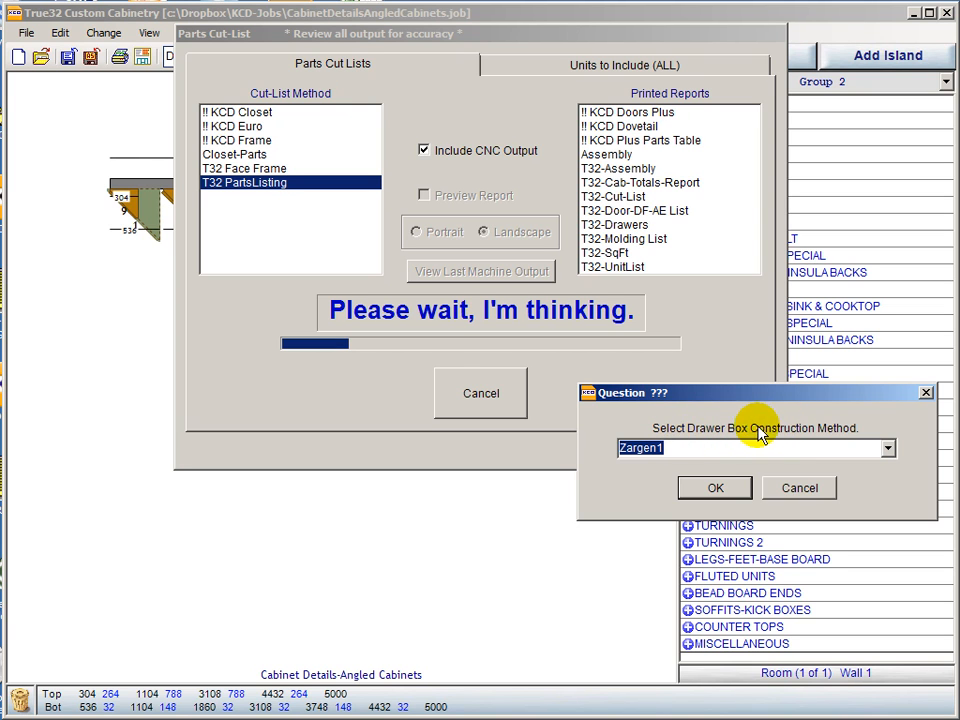
pyautogui.click(886, 451)
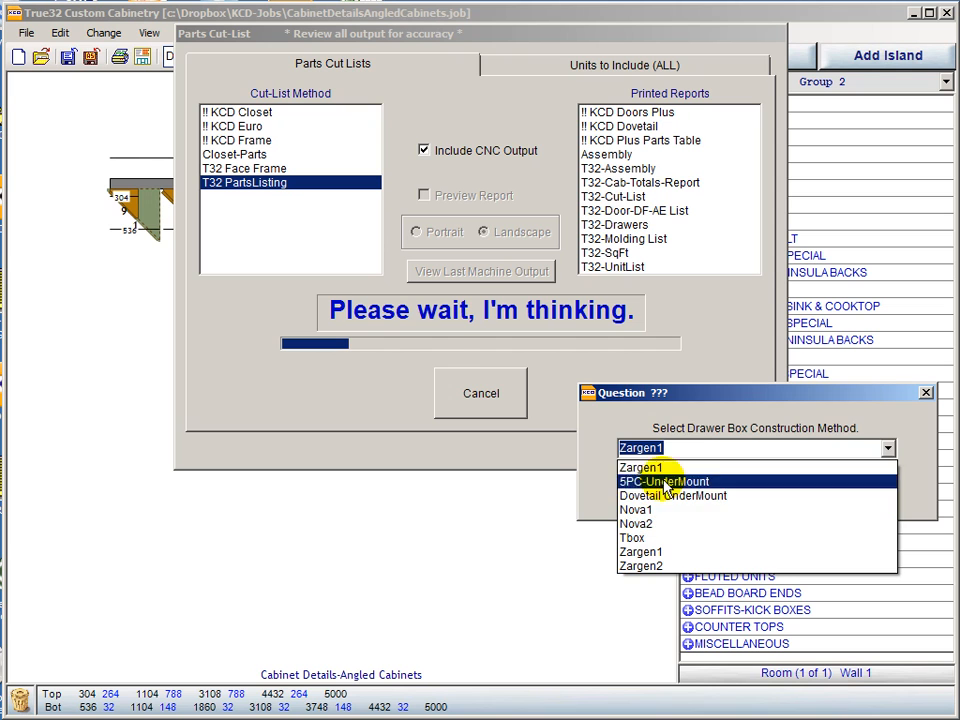
pyautogui.click(866, 425)
pyautogui.click(714, 488)
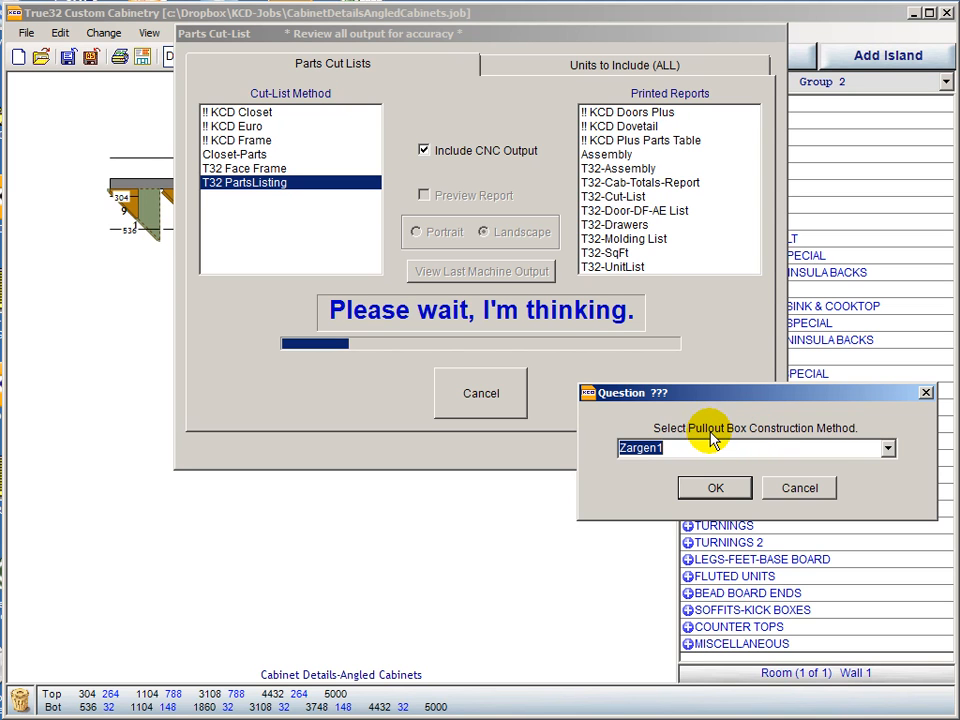
# Review the pullout box construction methods and accept Zargen1 to complete the cut-list calculation
pyautogui.click(887, 450)
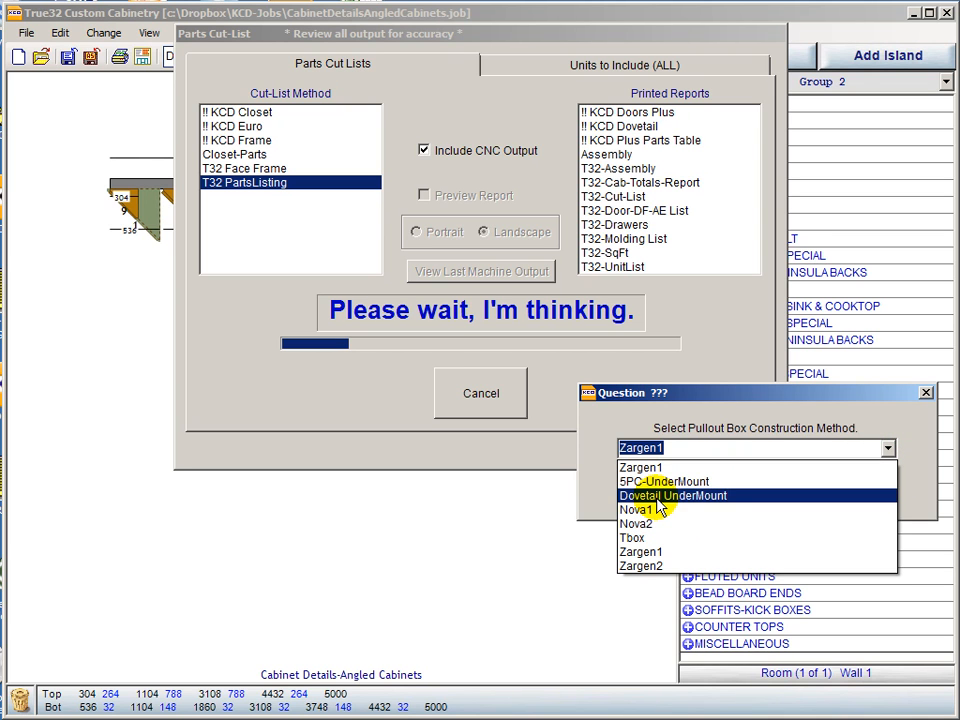
pyautogui.click(748, 396)
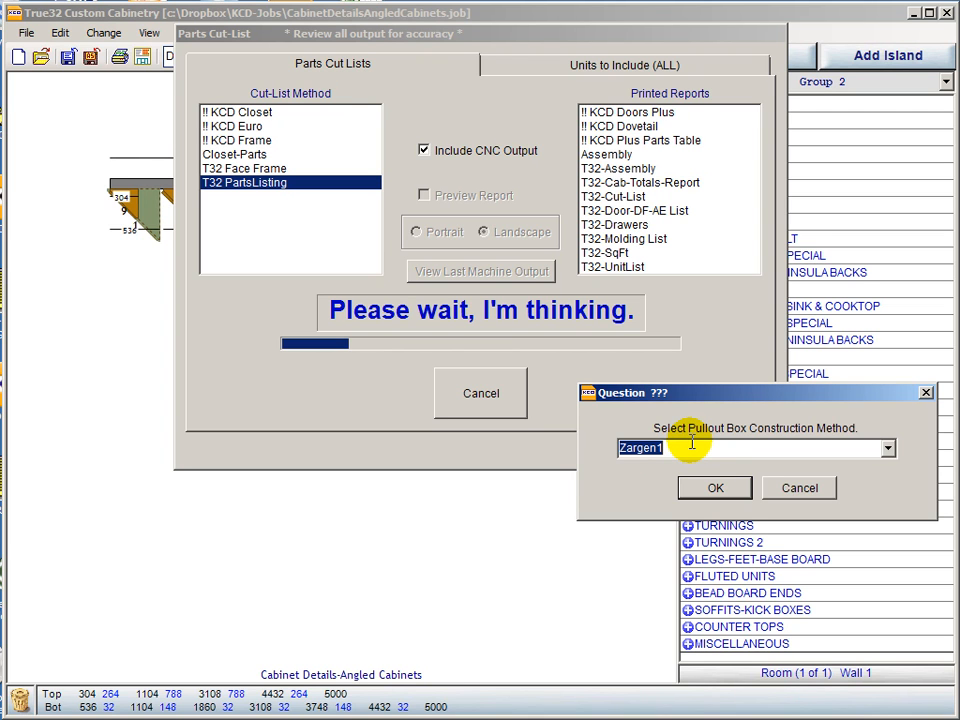
pyautogui.click(887, 449)
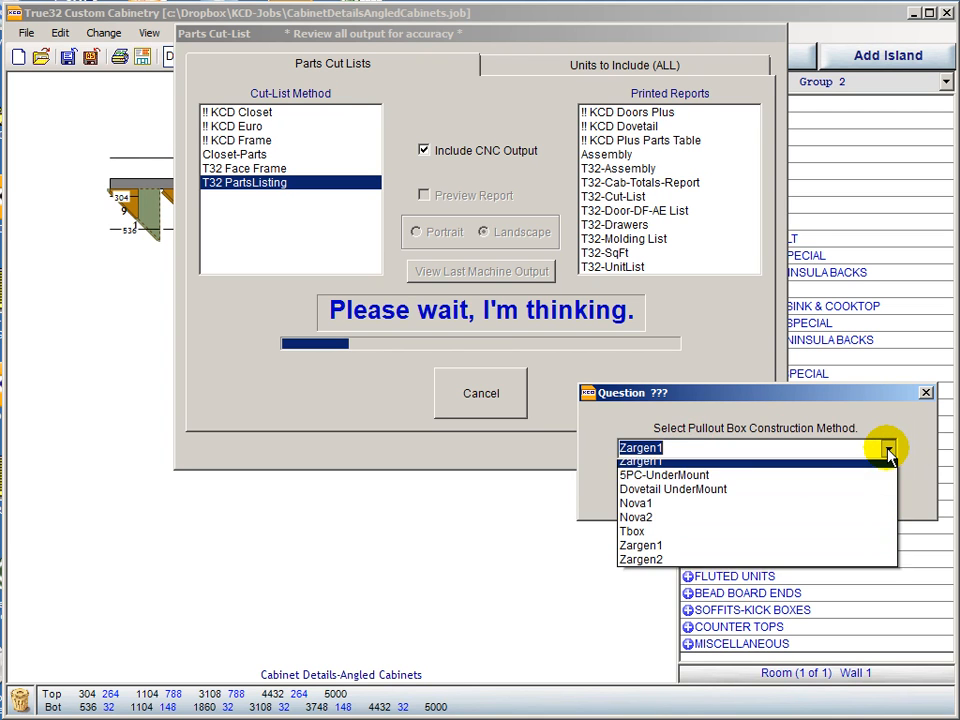
pyautogui.click(888, 450)
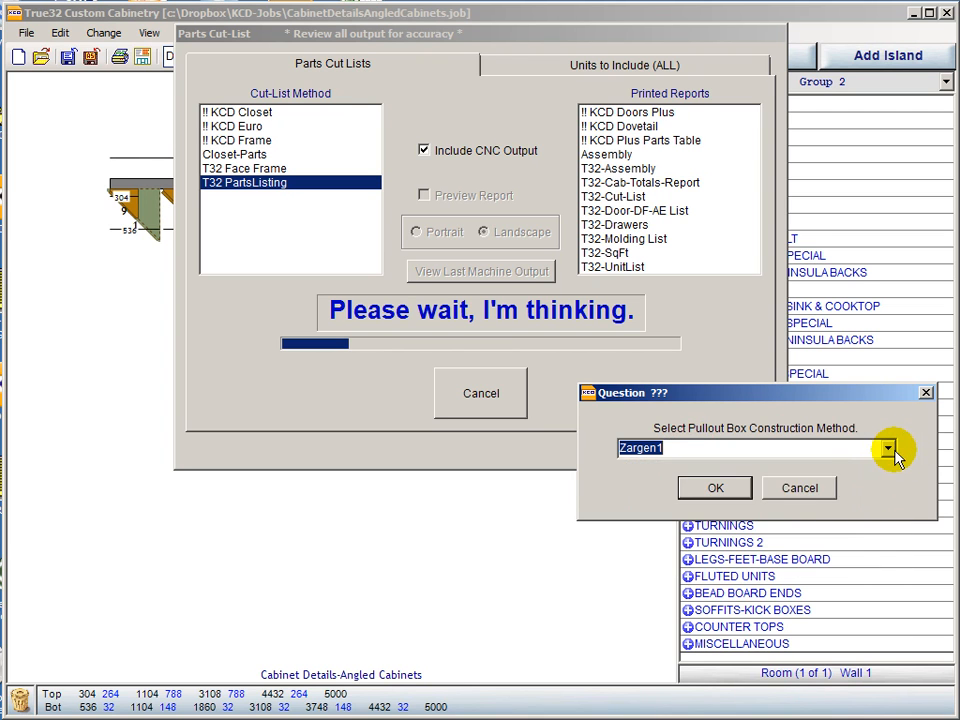
pyautogui.click(714, 488)
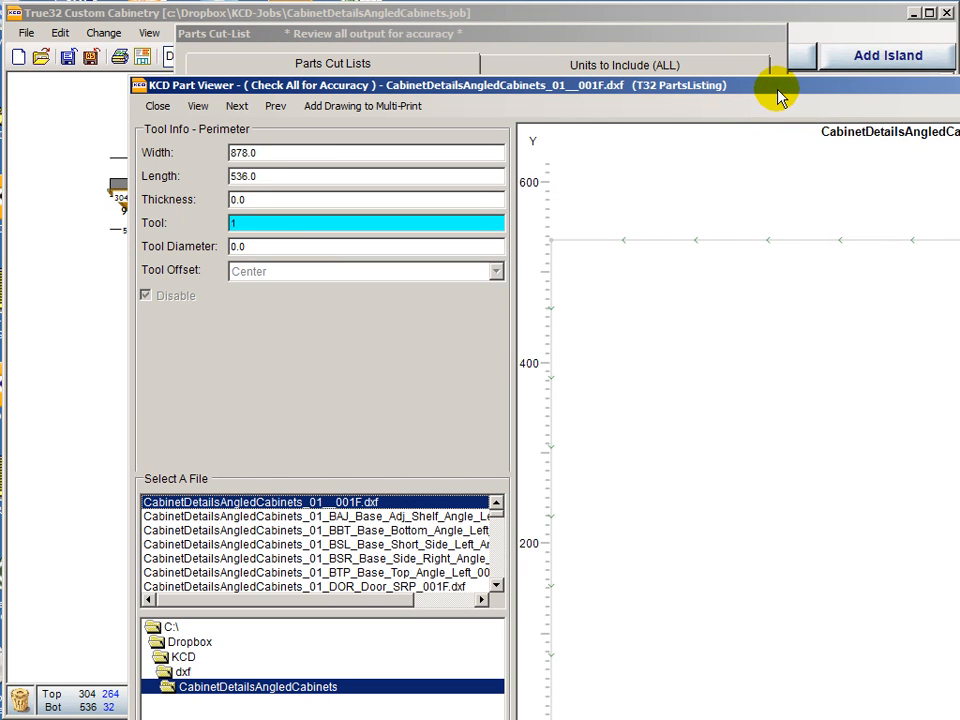
# Reposition the part viewer and examine cabinet 01's BAJ base adjustable angle shelf drawing
pyautogui.moveTo(778, 92); pyautogui.dragTo(653, 19)
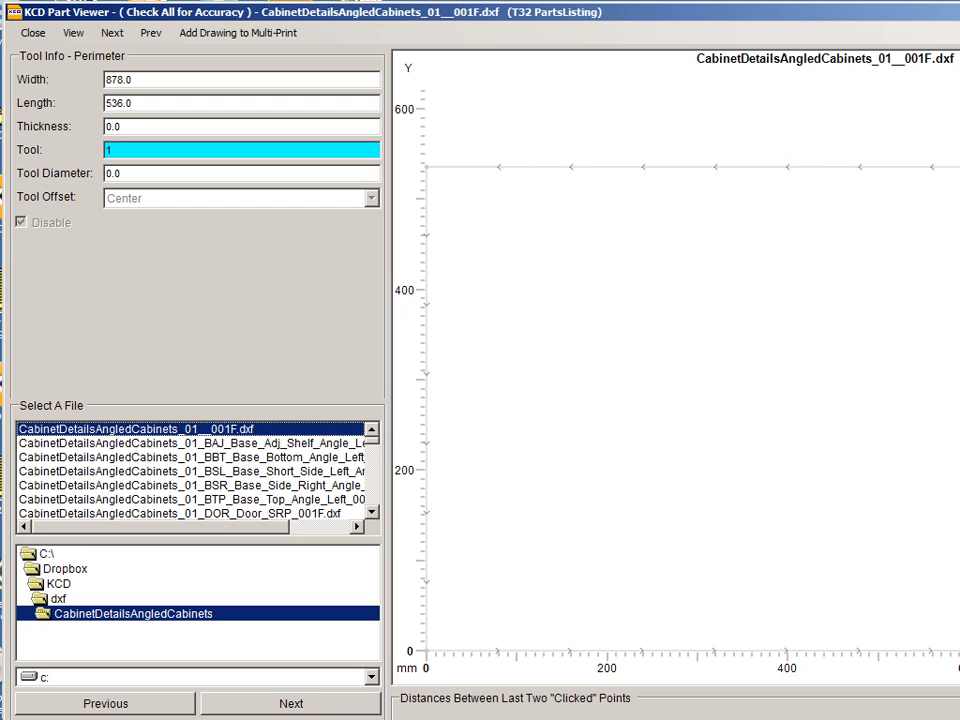
pyautogui.click(207, 444)
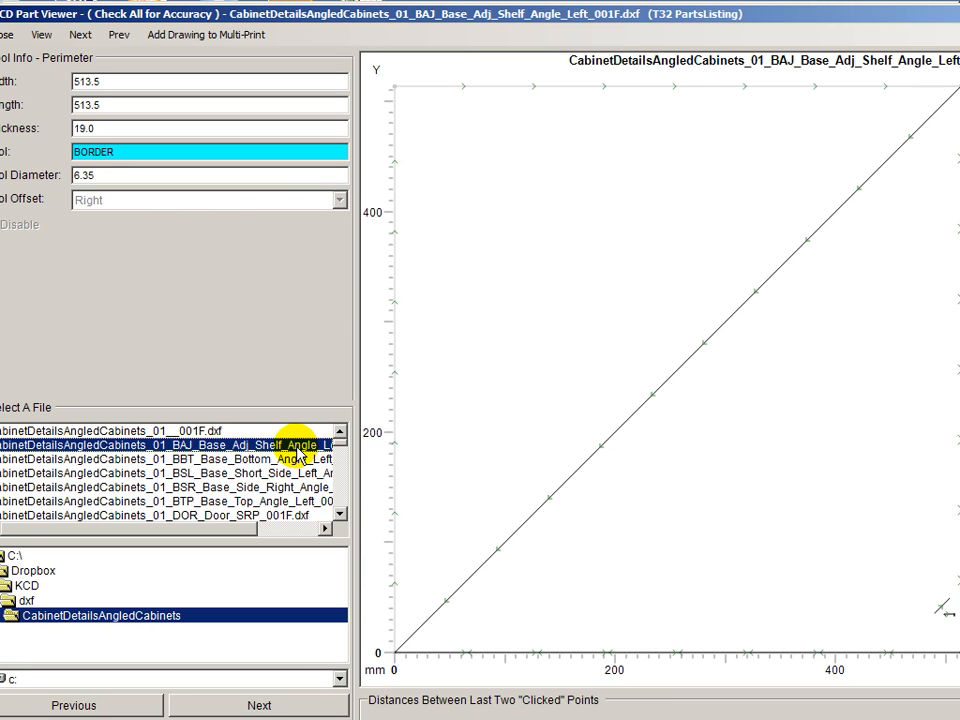
pyautogui.moveTo(489, 28); pyautogui.dragTo(473, 20)
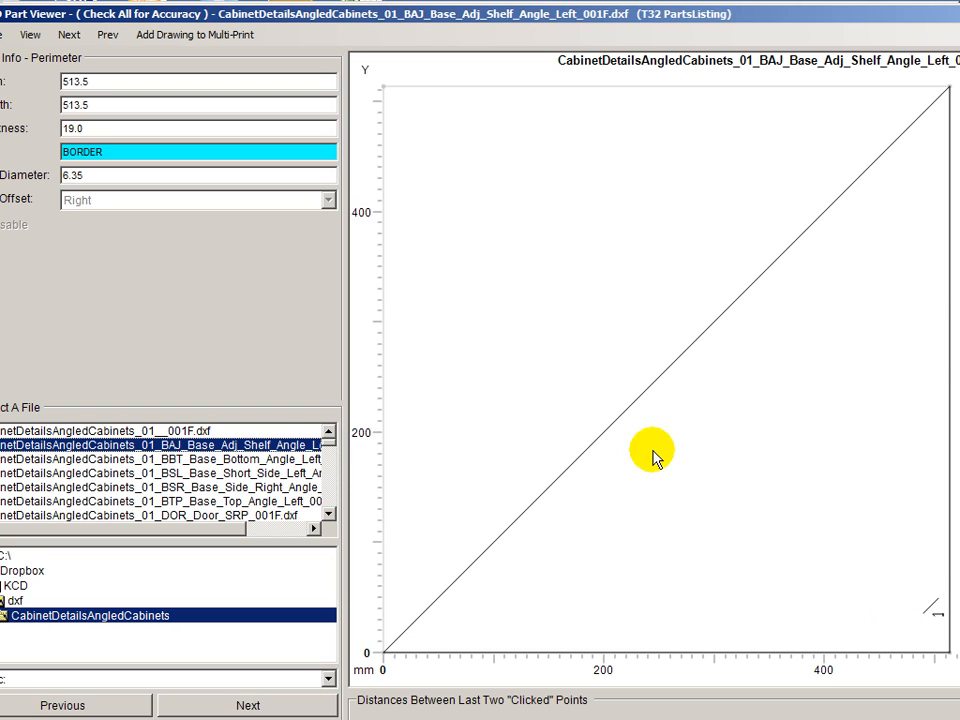
pyautogui.click(246, 445)
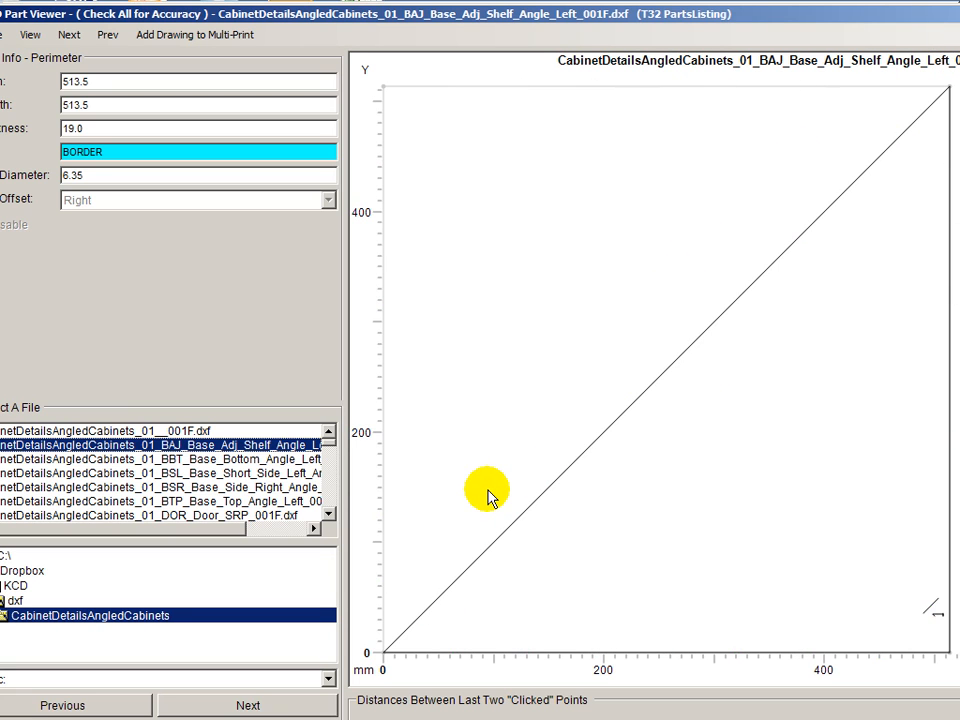
# Examine cabinet 01's base bottom, short left side, right side and top part drawings for shape and drilling
pyautogui.click(172, 461)
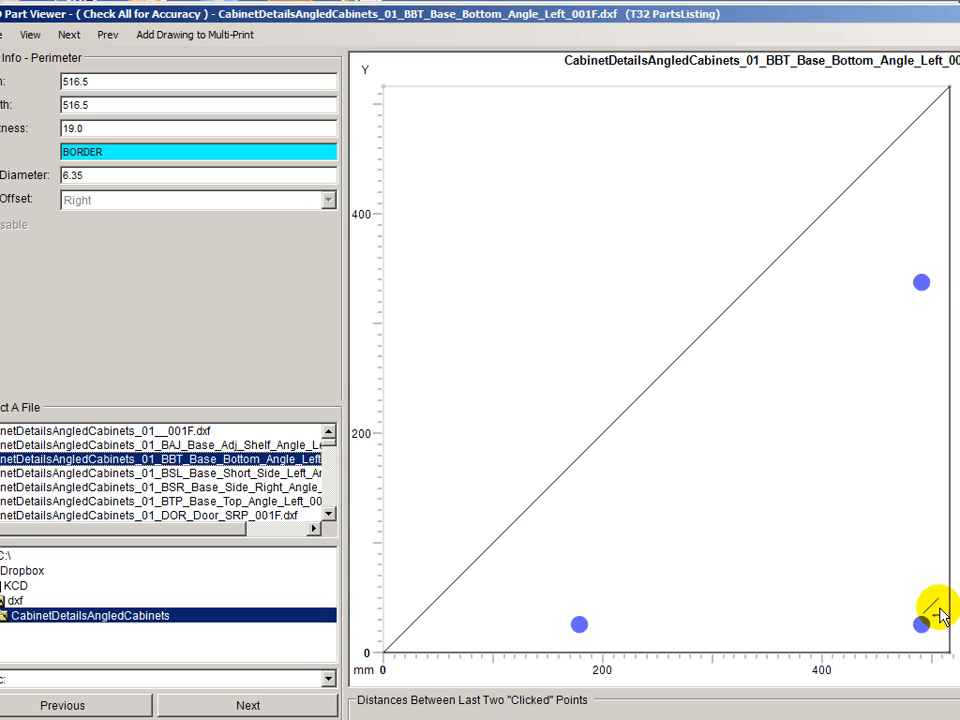
pyautogui.click(165, 472)
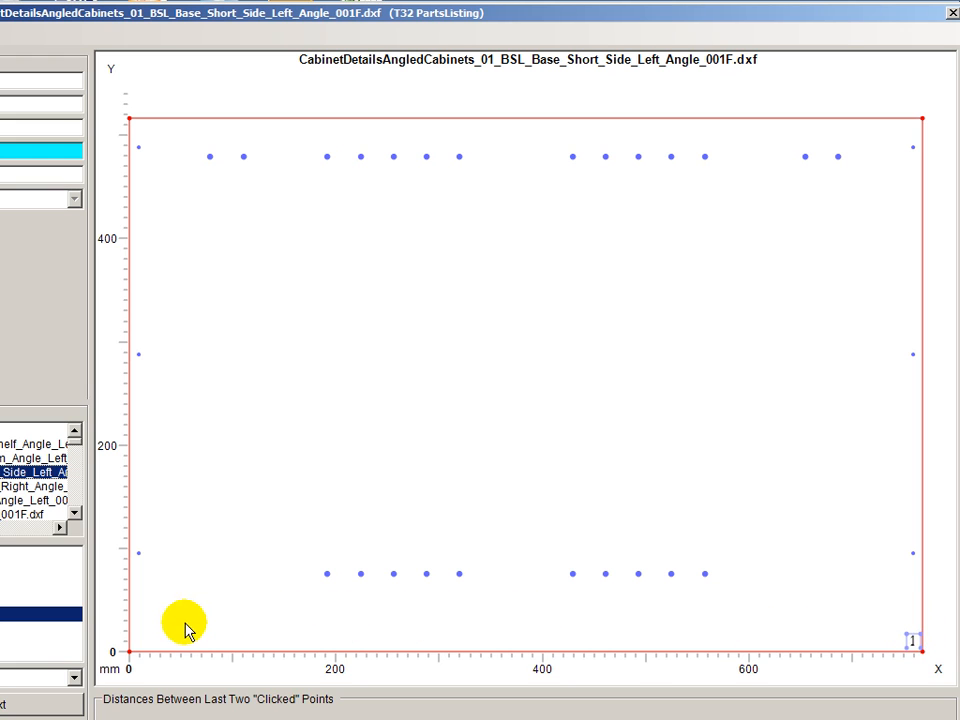
pyautogui.click(922, 647)
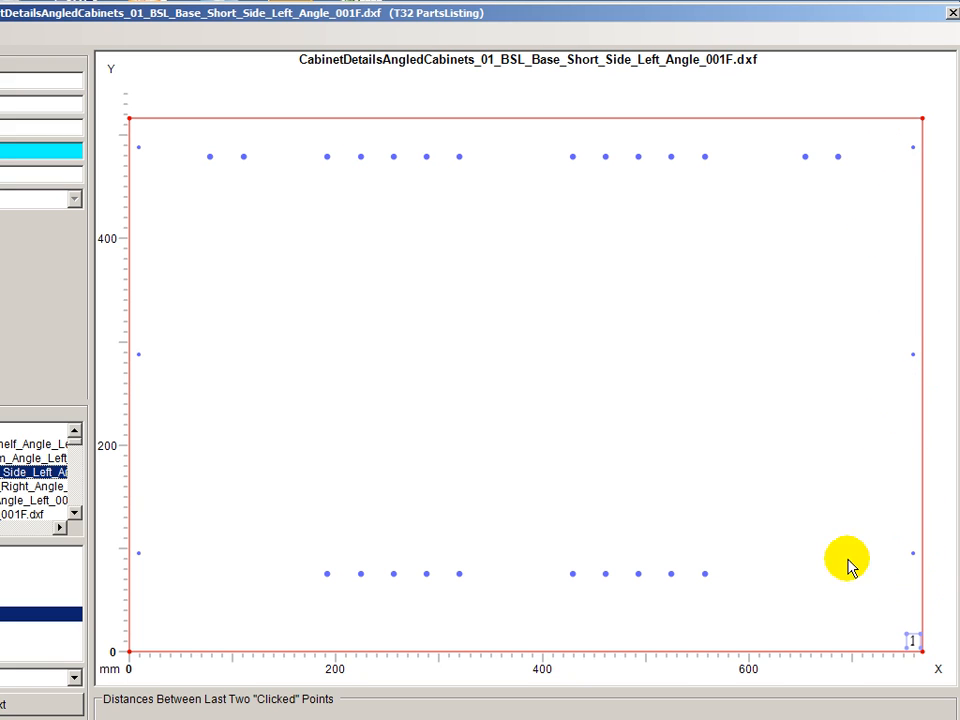
pyautogui.click(16, 487)
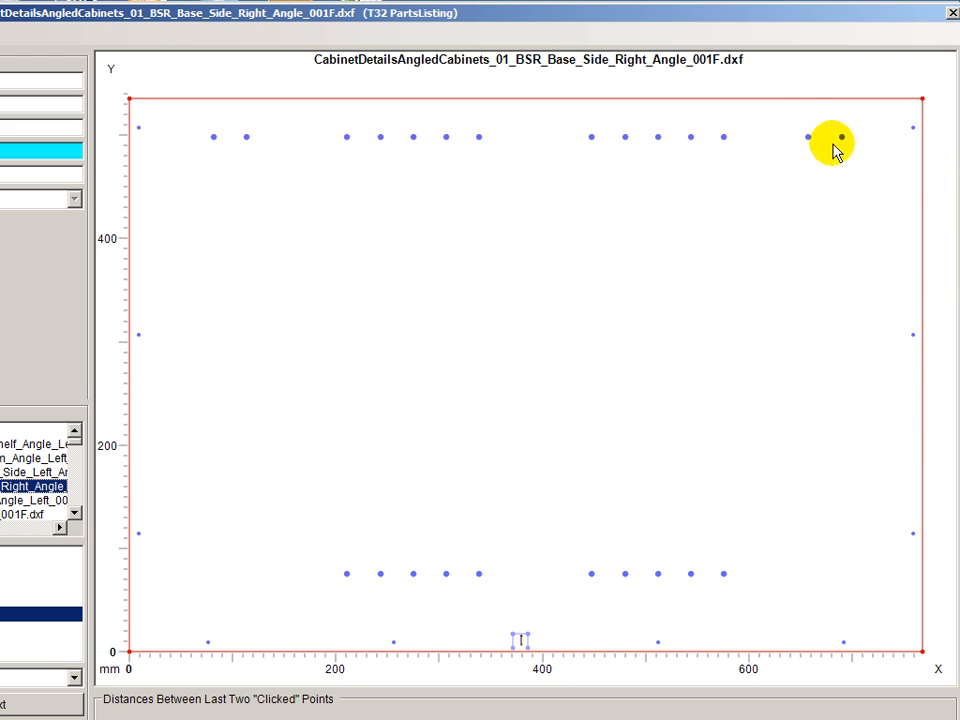
pyautogui.click(33, 500)
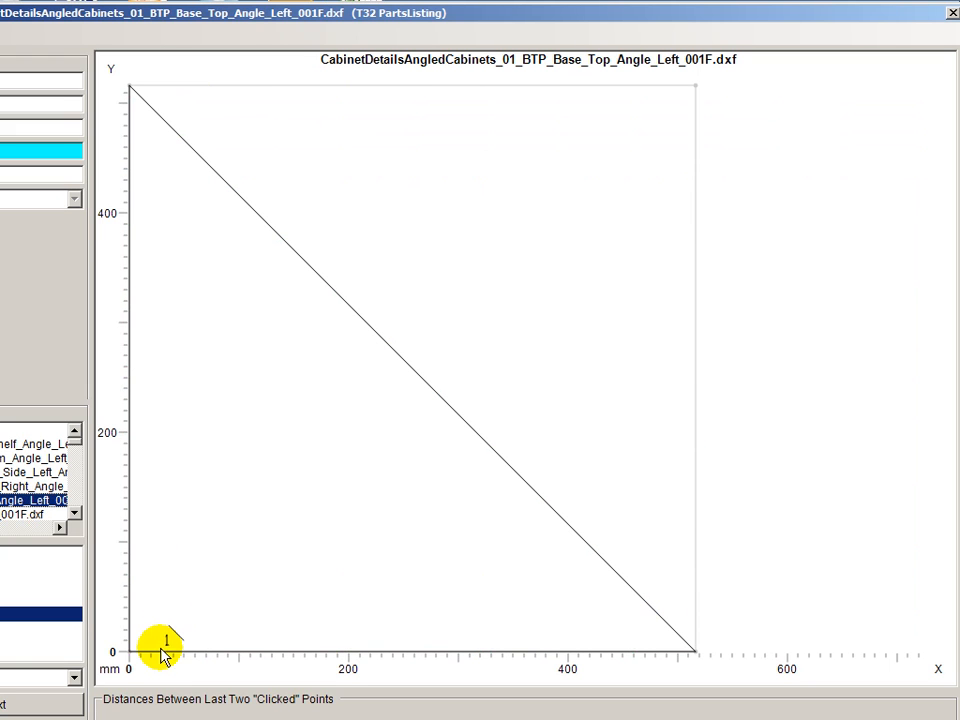
# View cabinet 02's TAJ tall adjustable angle shelf drawing, and close the part viewer and the Parts Cut-List dialog
pyautogui.click(75, 513)
pyautogui.click(75, 513)
pyautogui.click(76, 514)
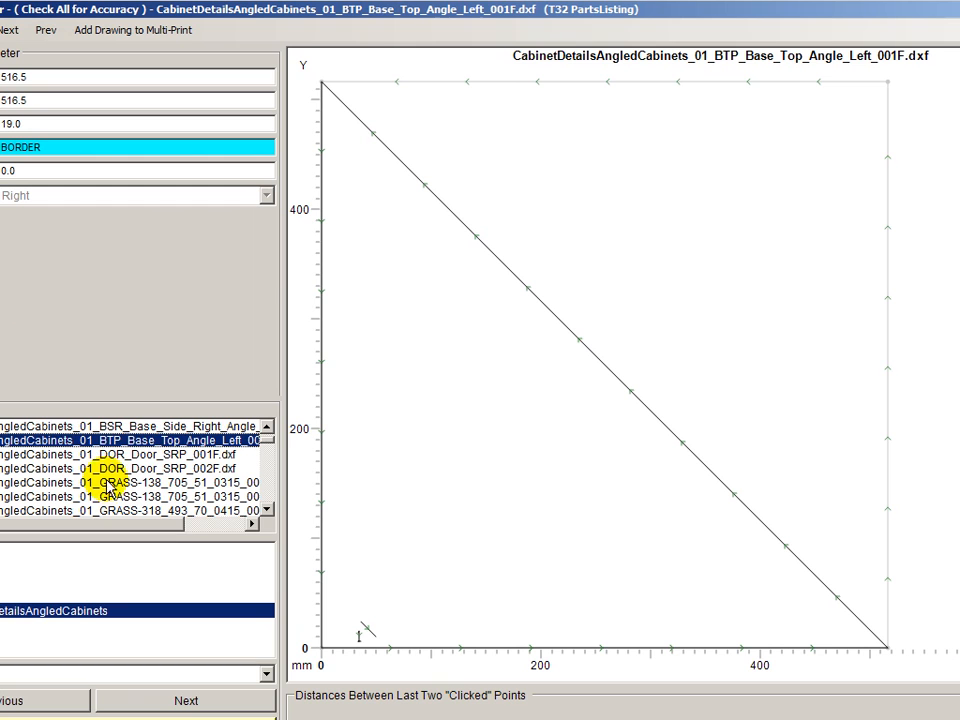
pyautogui.scroll(-1, 207, 510)
pyautogui.scroll(-1, 160, 468)
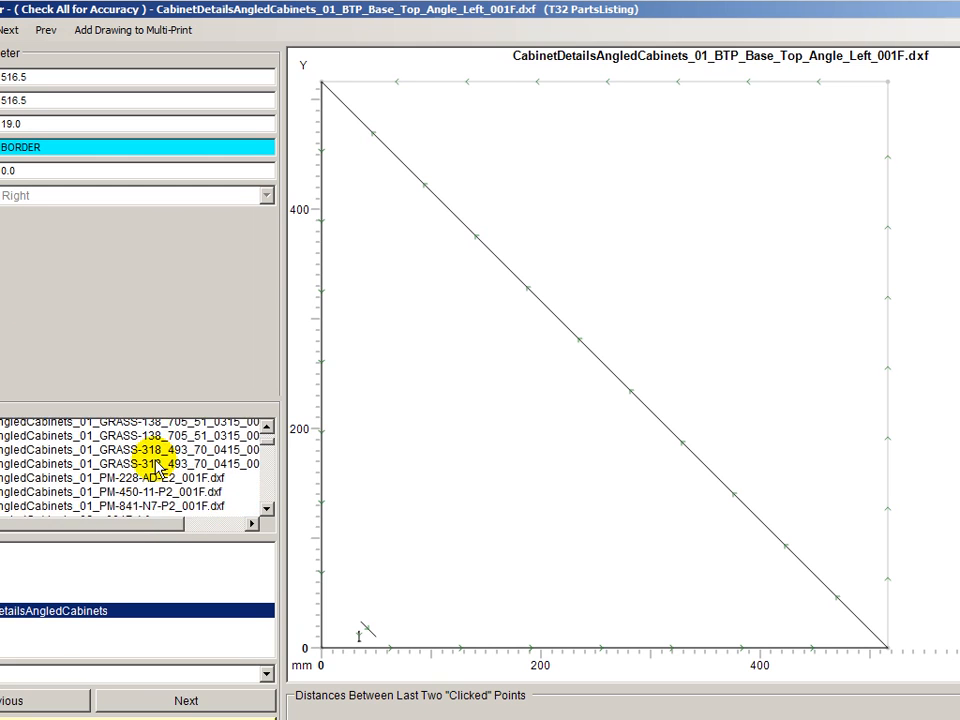
pyautogui.scroll(-2, 145, 468)
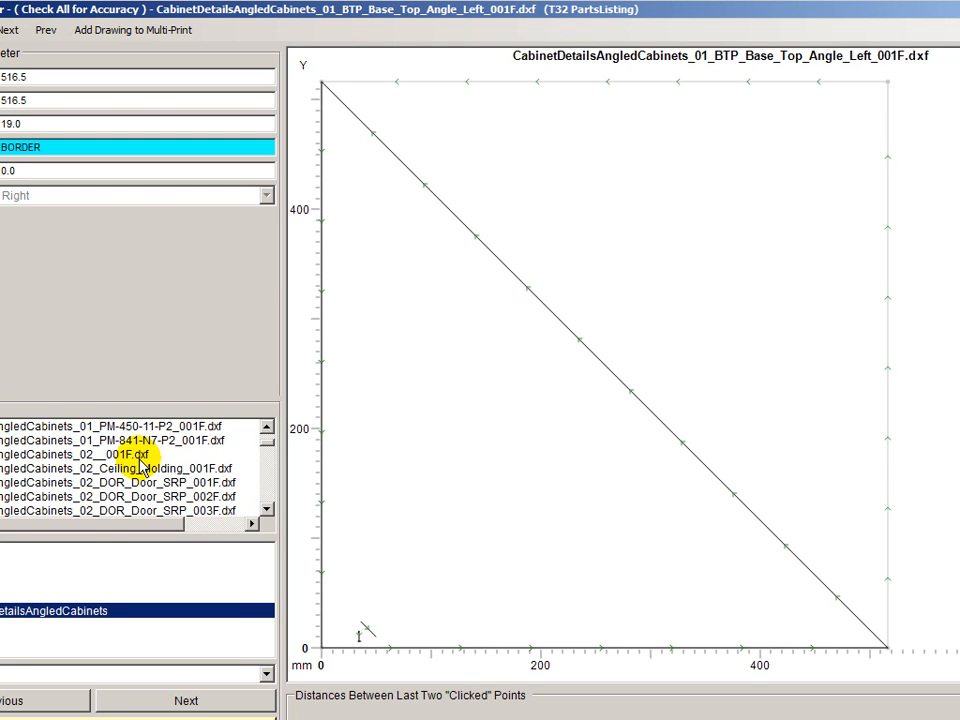
pyautogui.scroll(-3, 140, 468)
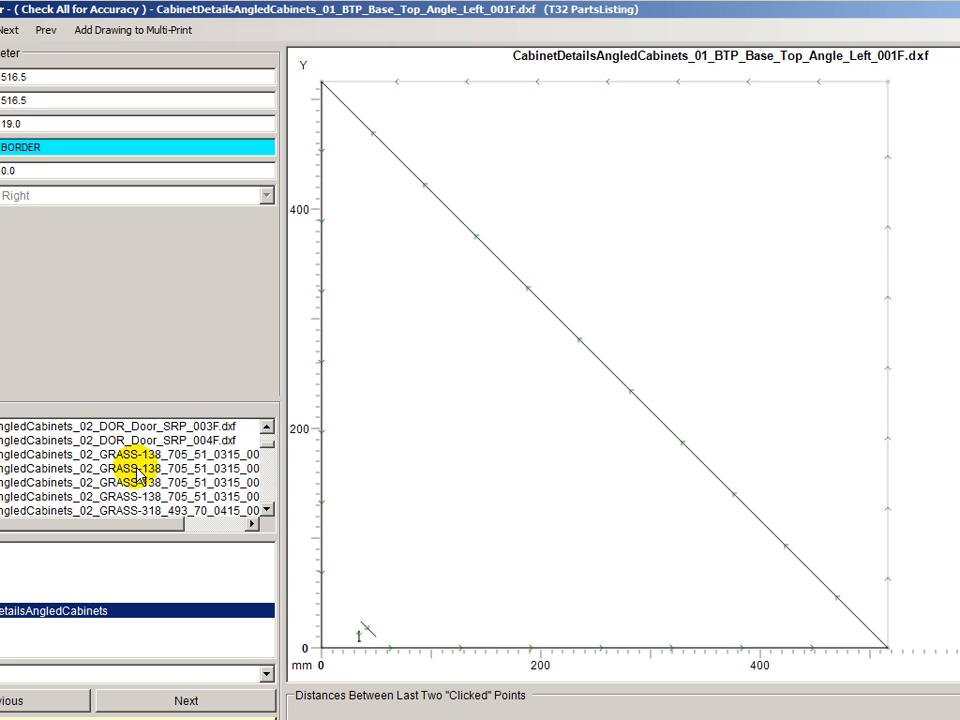
pyautogui.scroll(-2, 140, 468)
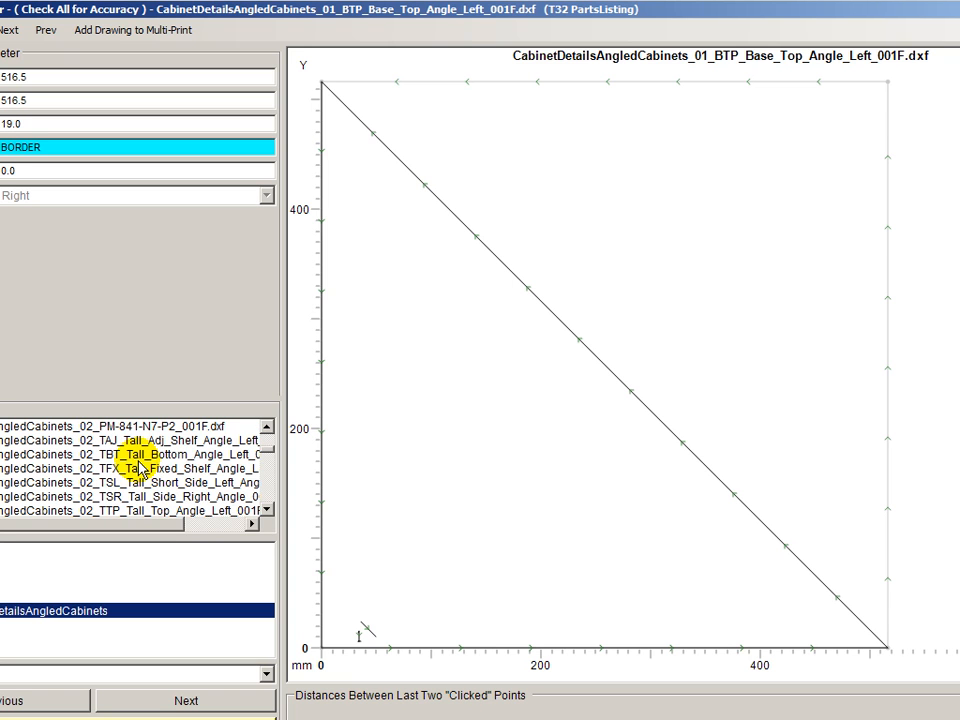
pyautogui.click(143, 443)
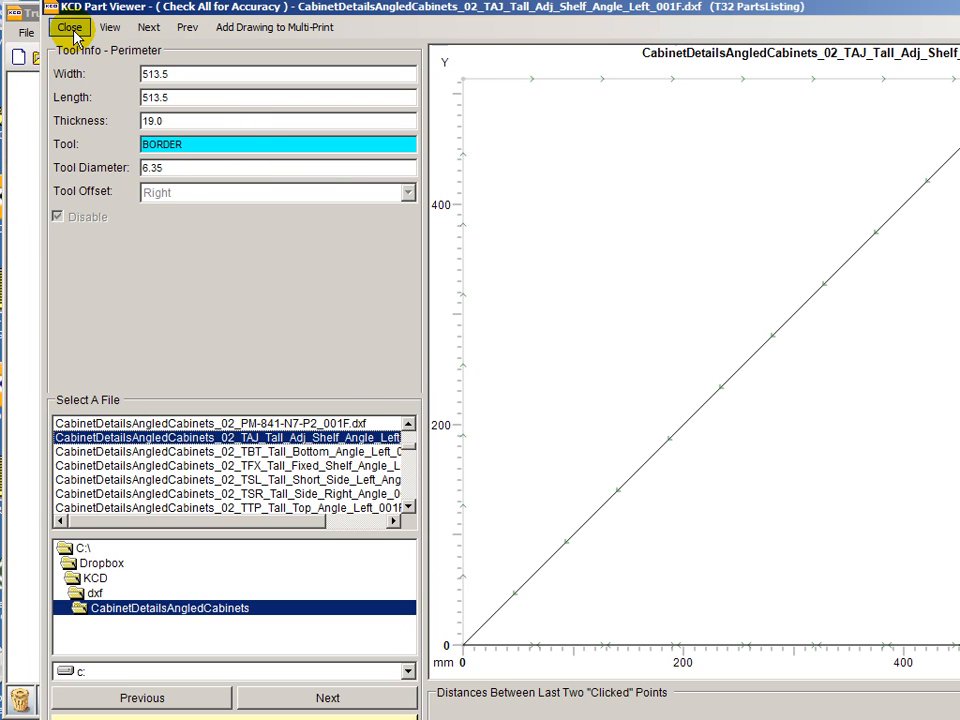
pyautogui.click(72, 31)
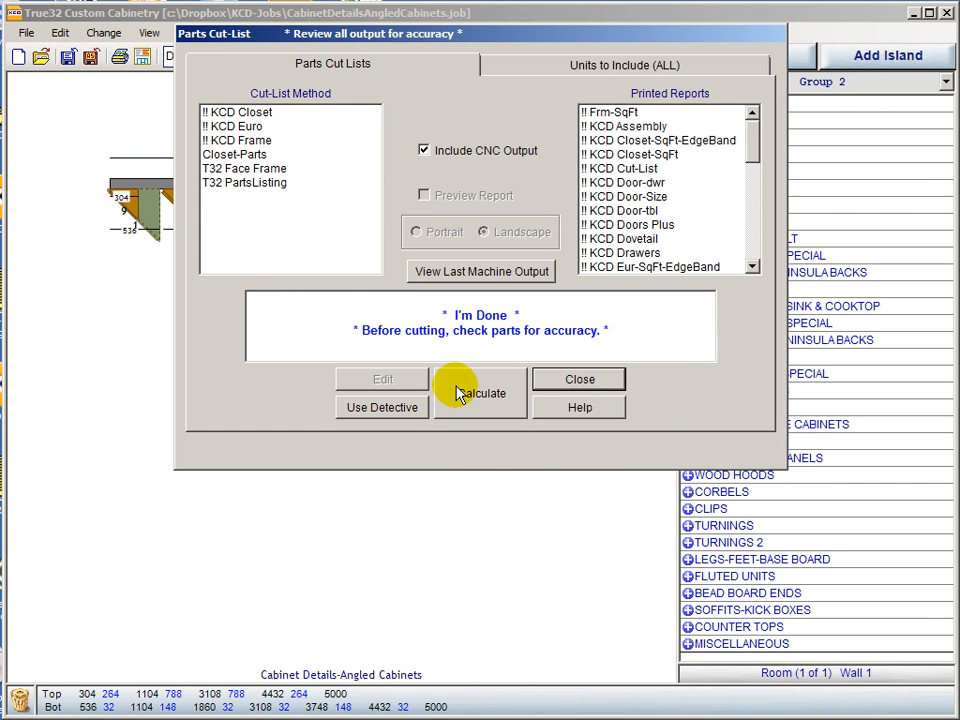
pyautogui.click(579, 381)
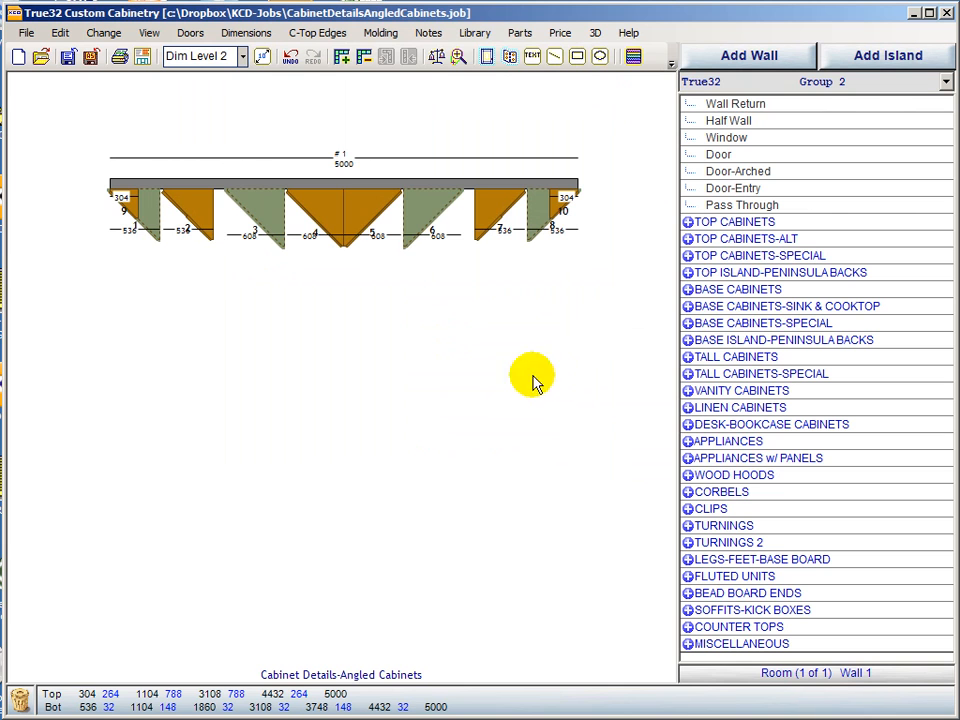
# Open the job CabinetDetailsBaseMicroWarmDrw.job from the KCD-Jobs folder
pyautogui.click(27, 34)
pyautogui.click(64, 80)
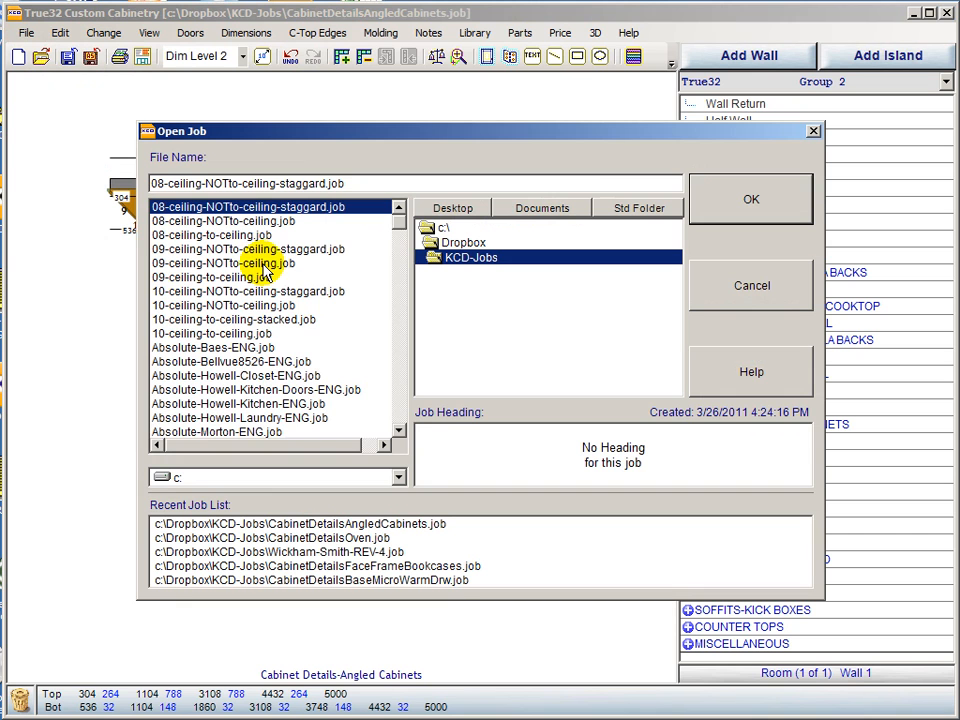
pyautogui.click(399, 413)
pyautogui.click(399, 402)
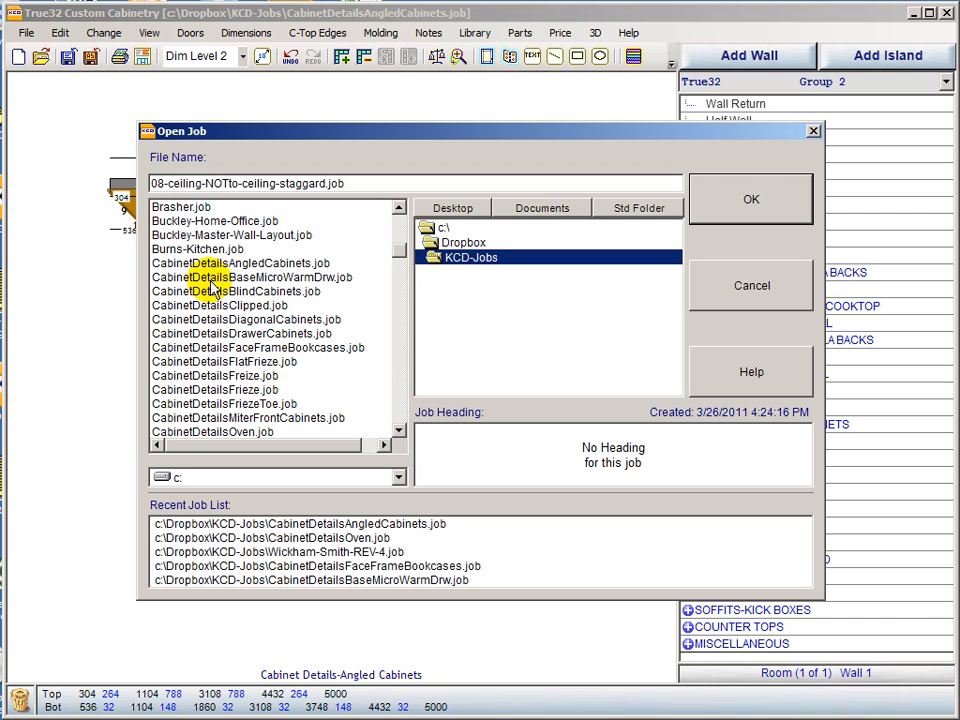
pyautogui.click(298, 278)
pyautogui.click(751, 205)
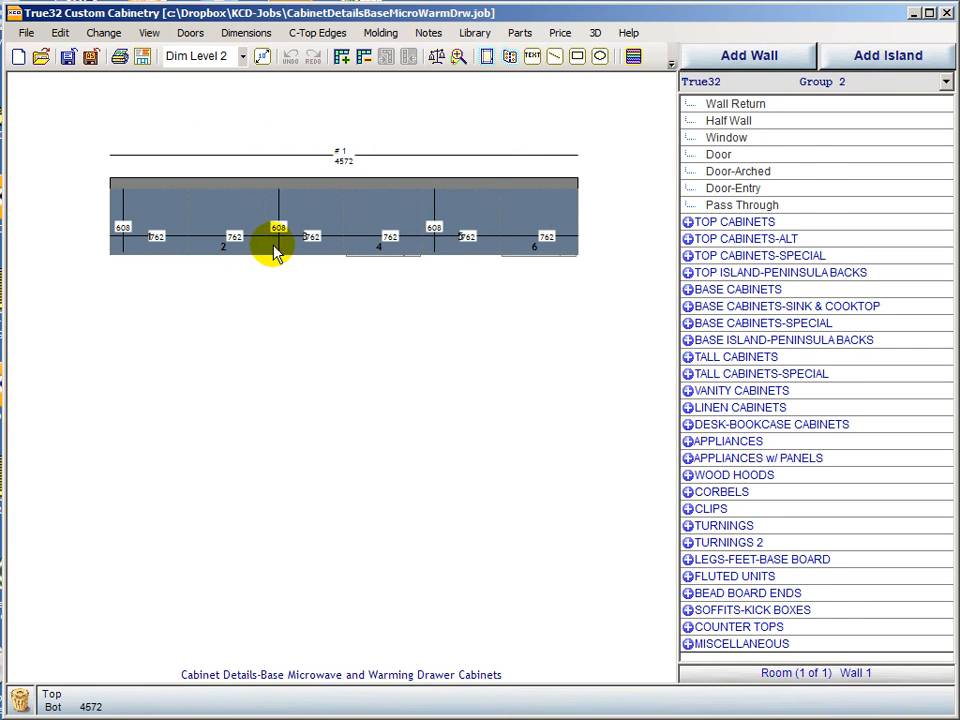
# Display the Wall 1 elevation and set its dimension level to Dim Level 4
pyautogui.click(558, 357)
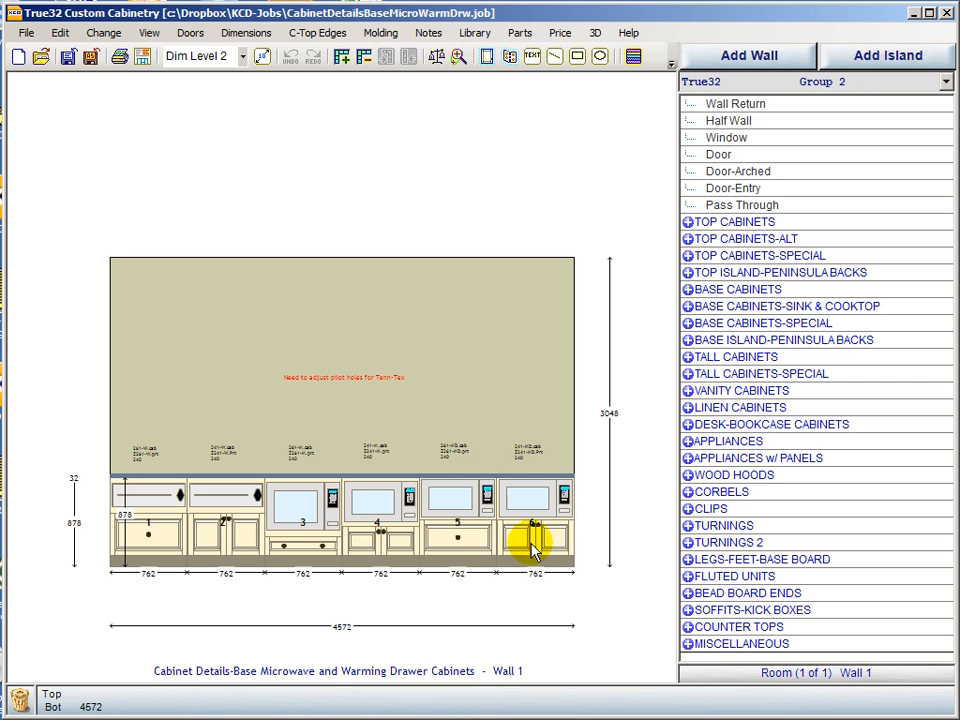
pyautogui.click(243, 57)
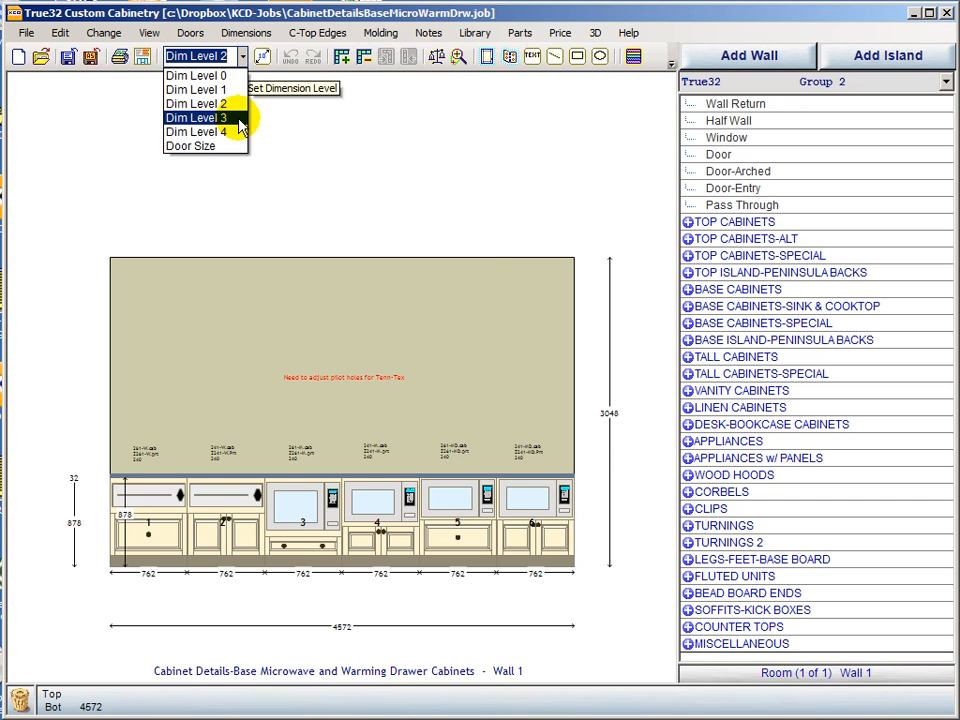
pyautogui.click(232, 131)
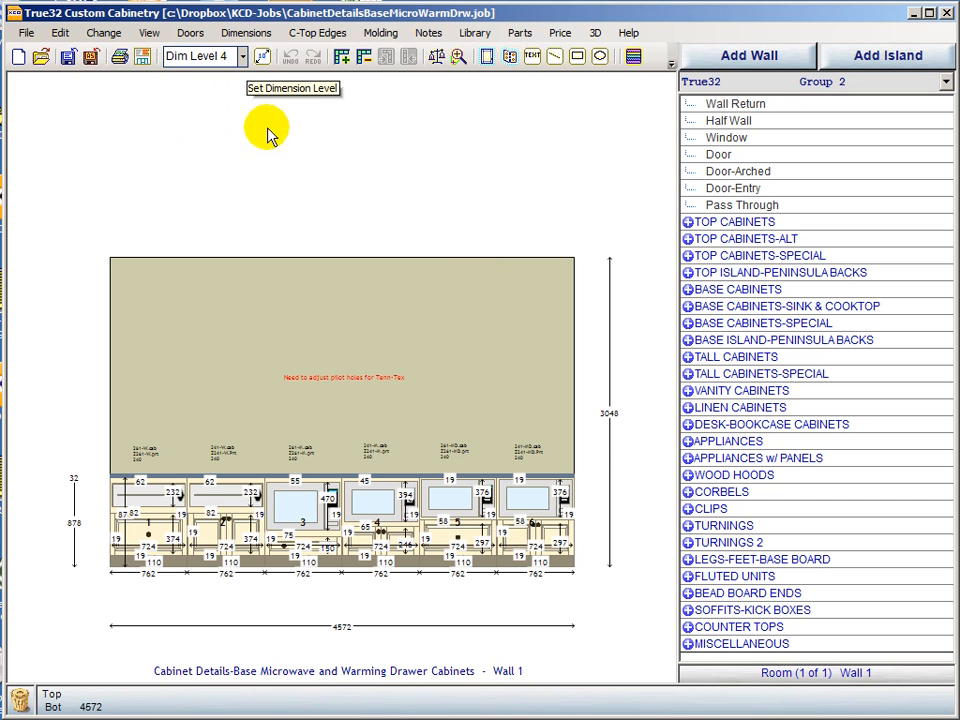
# Examine cabinets 5 and 6 up close, with their door and drawer fronts hidden and shown again
pyautogui.click(459, 56)
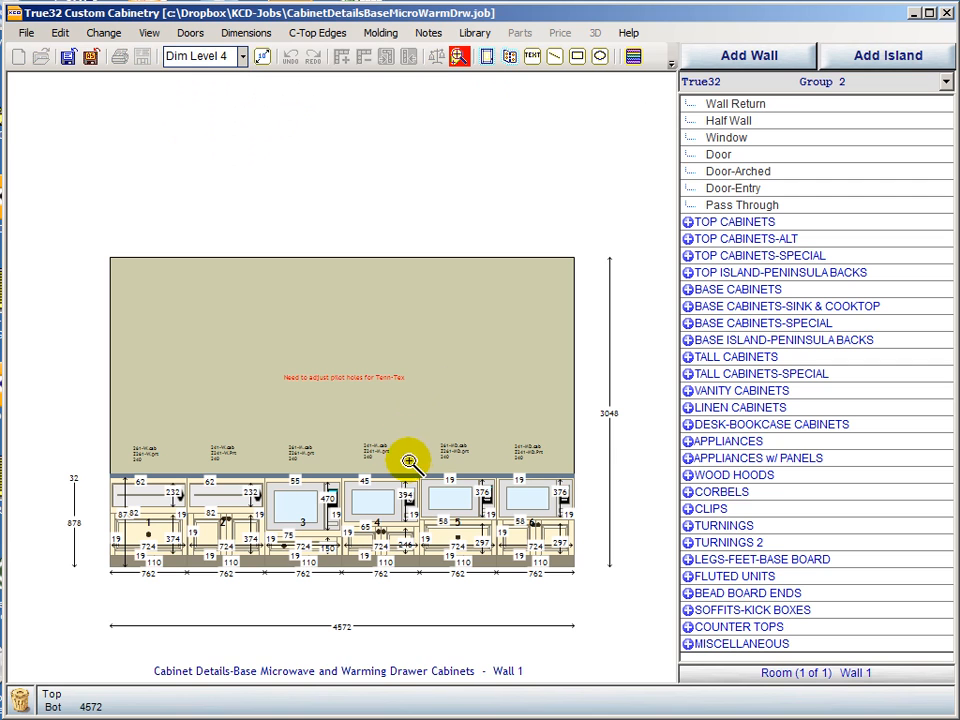
pyautogui.moveTo(402, 431)
pyautogui.mouseDown()
pyautogui.moveTo(411, 598)
pyautogui.moveTo(600, 598)
pyautogui.mouseUp()
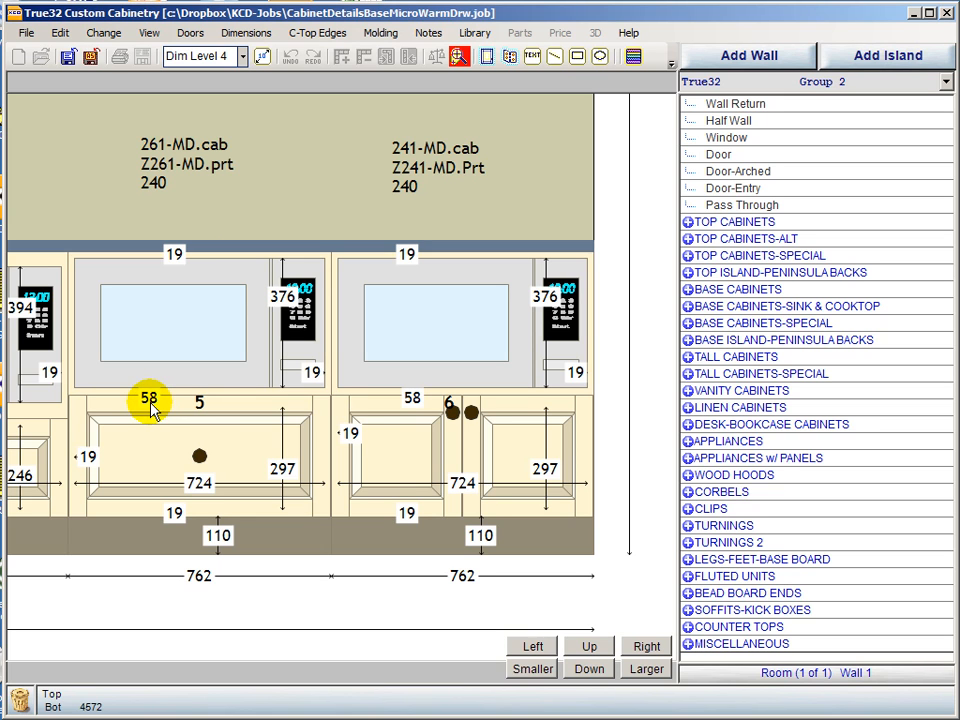
pyautogui.click(488, 58)
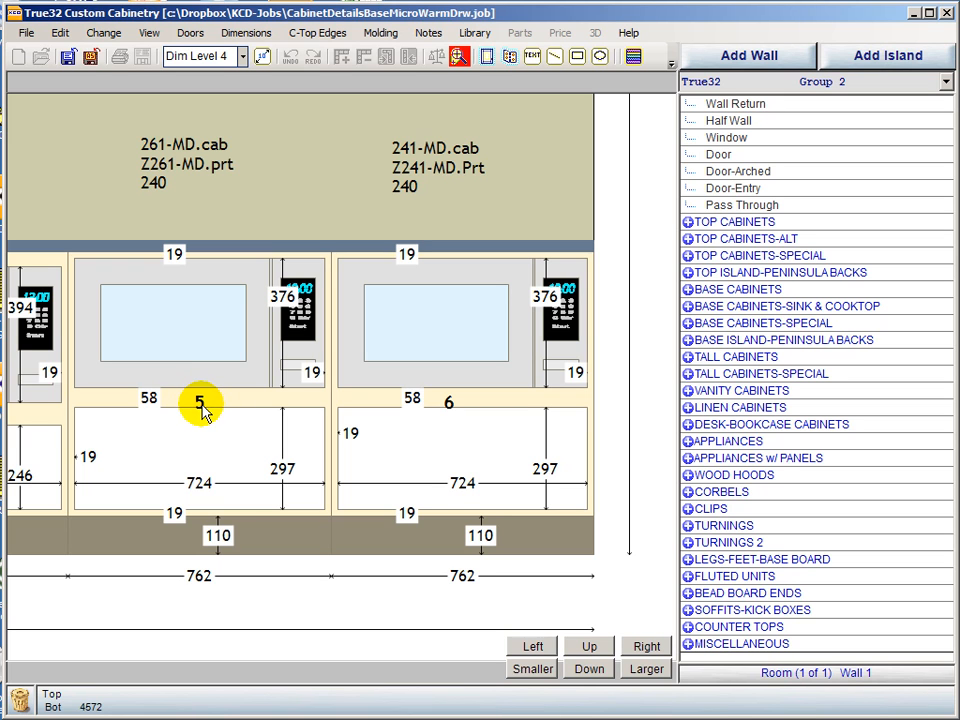
pyautogui.click(487, 56)
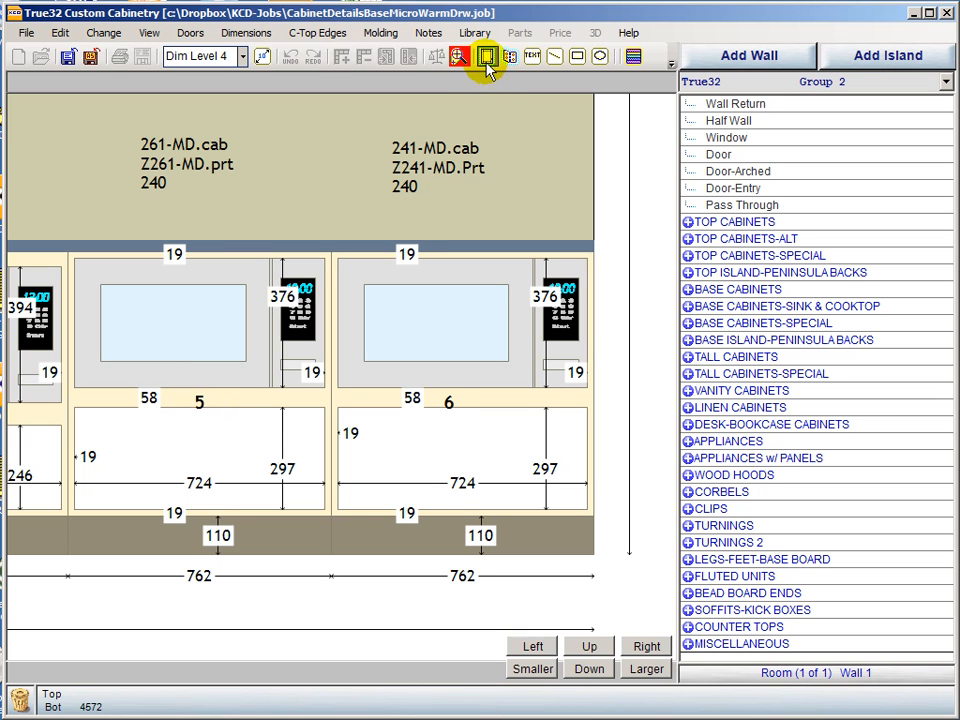
# Open unit 5 for changes, try a height of 910 and restore it to 878
pyautogui.doubleClick(195, 405)
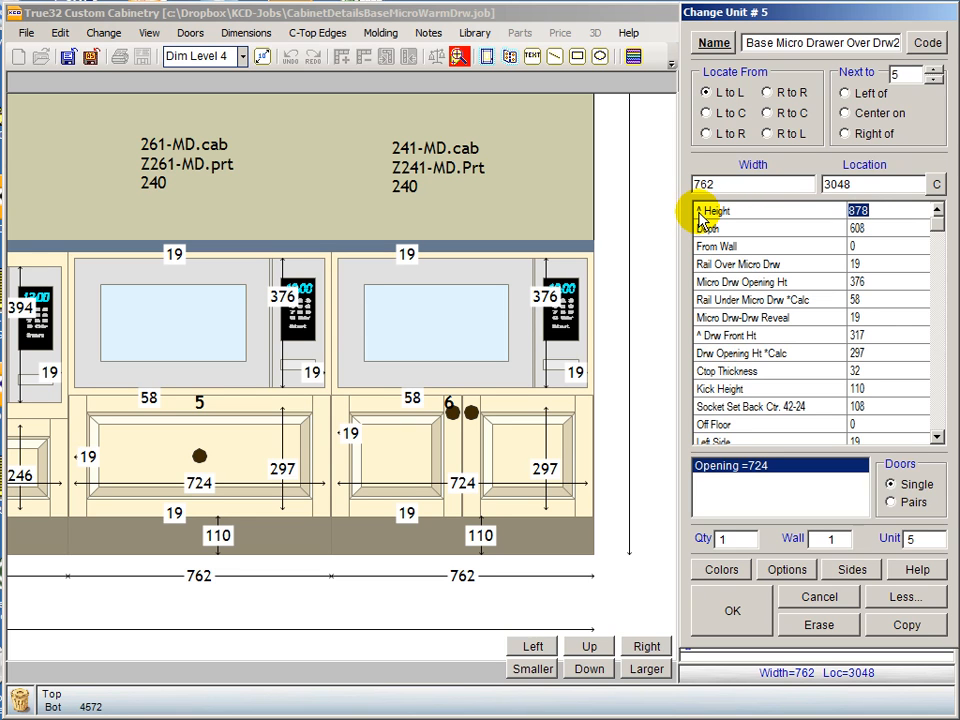
pyautogui.click(700, 214)
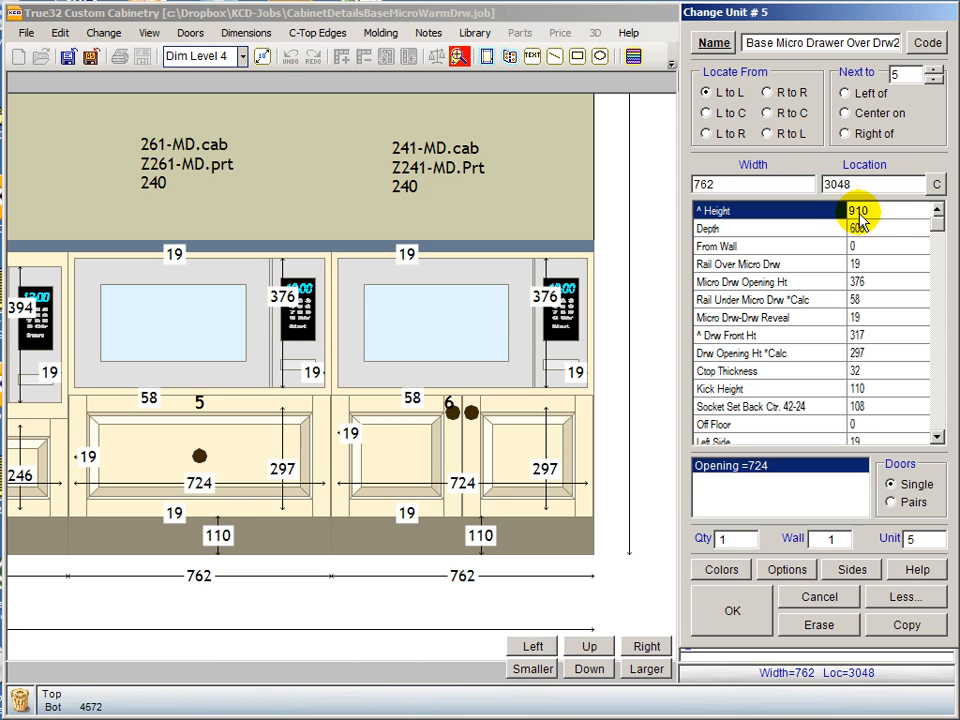
pyautogui.click(706, 215)
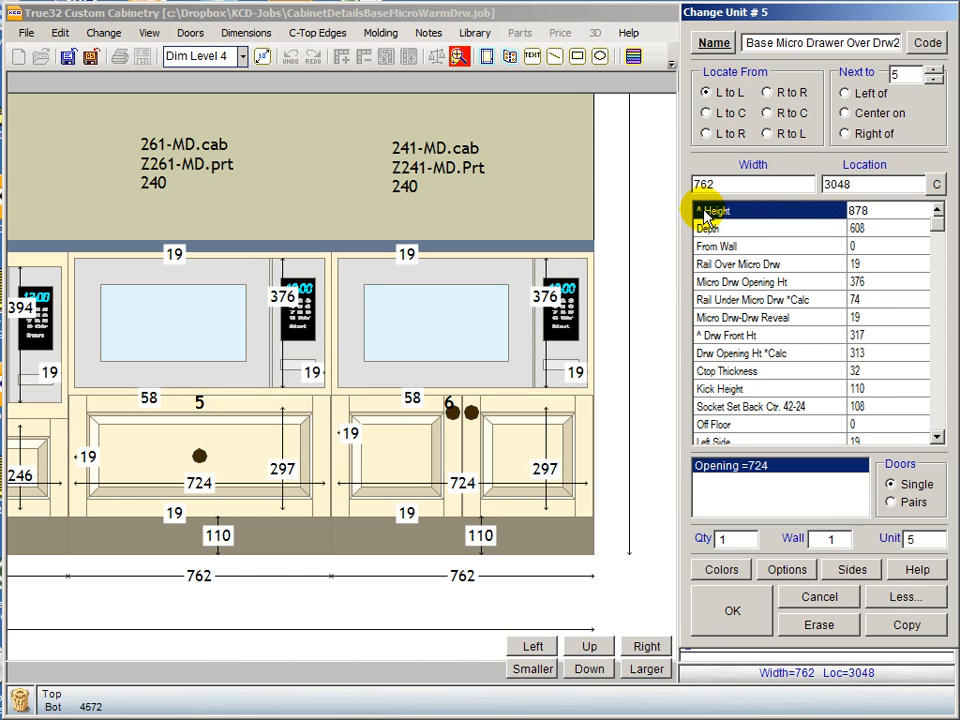
pyautogui.click(876, 229)
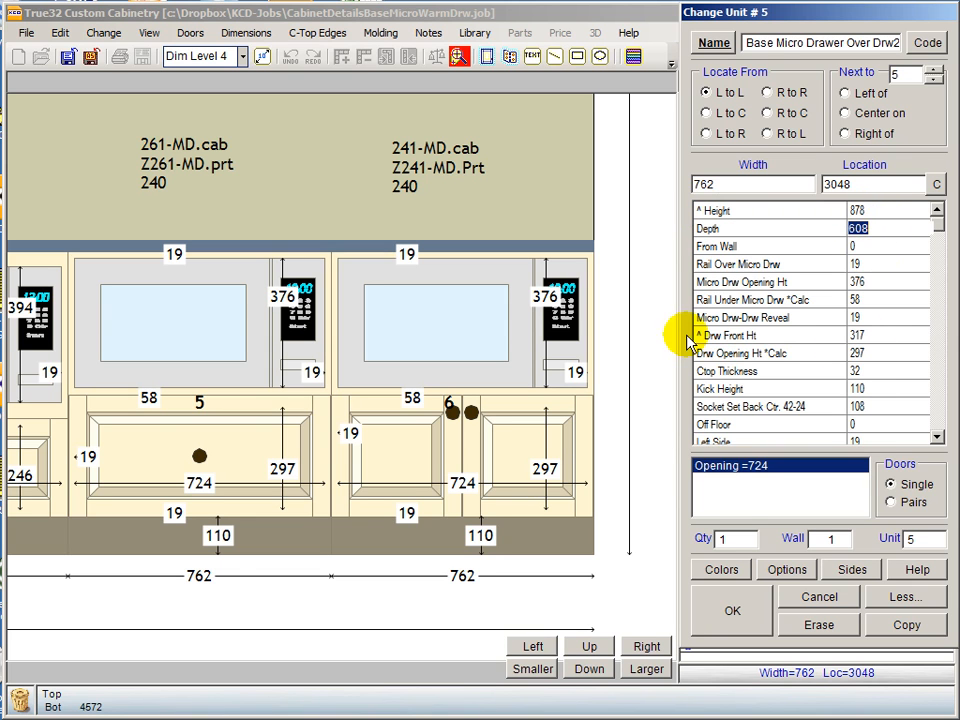
# Try a drawer front height of 285 for unit 5, restore 317, and cancel the unit's changes
pyautogui.click(719, 339)
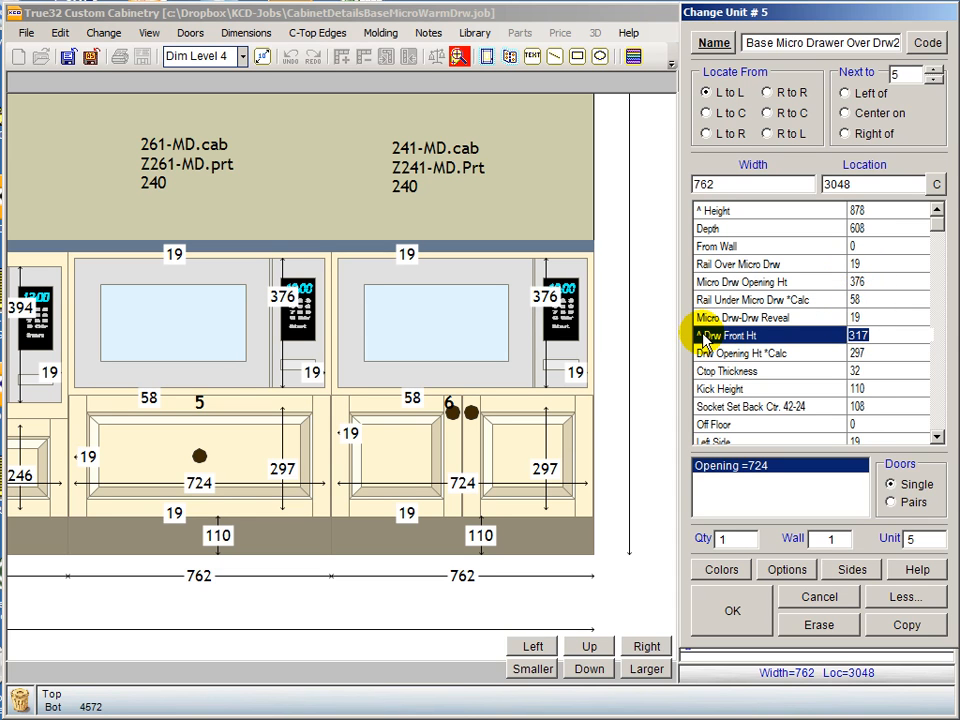
pyautogui.write('285')
pyautogui.click(712, 355)
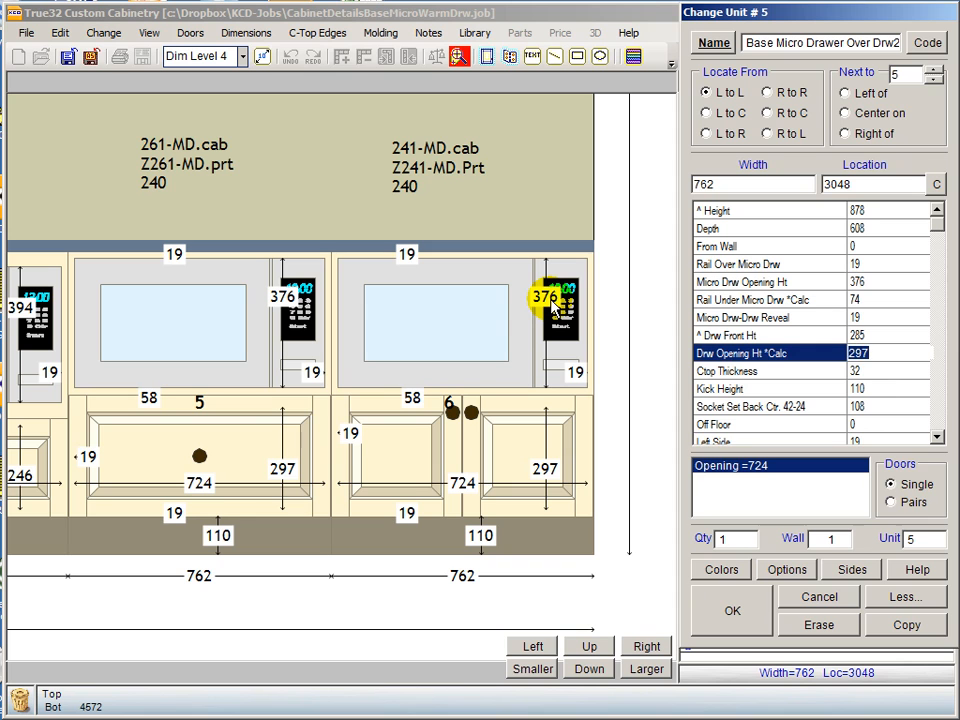
pyautogui.click(872, 286)
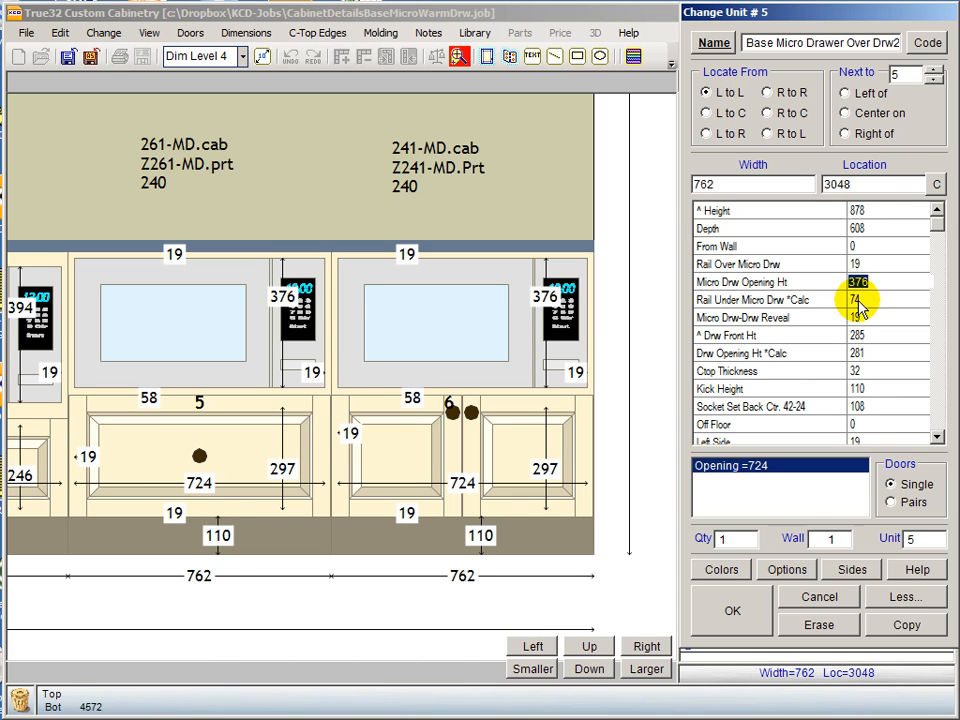
pyautogui.click(700, 337)
pyautogui.click(771, 318)
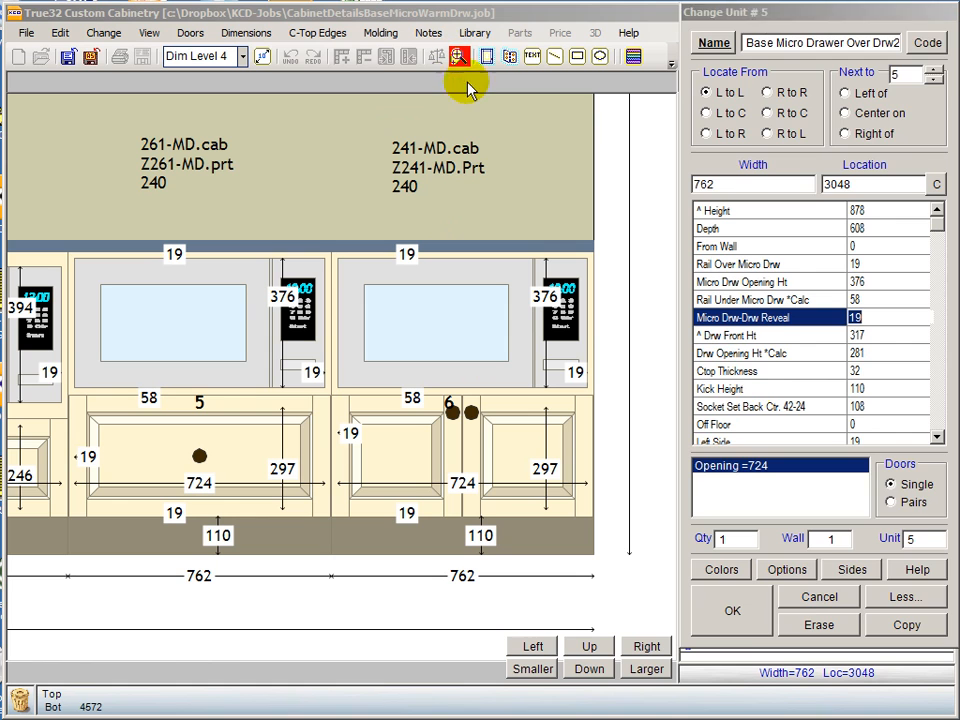
pyautogui.click(820, 594)
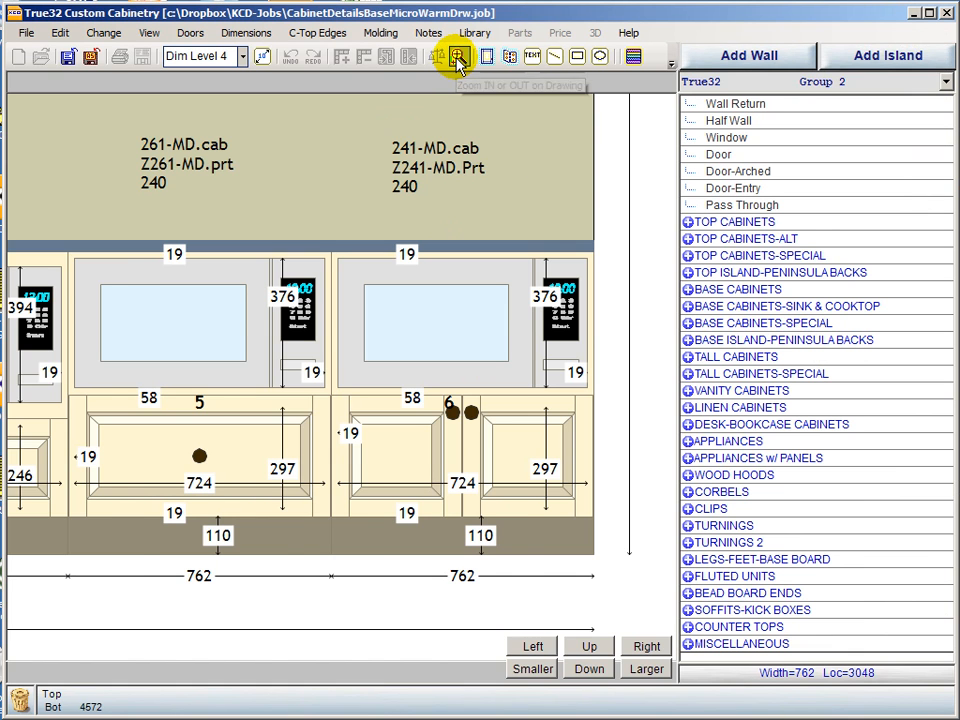
pyautogui.click(458, 56)
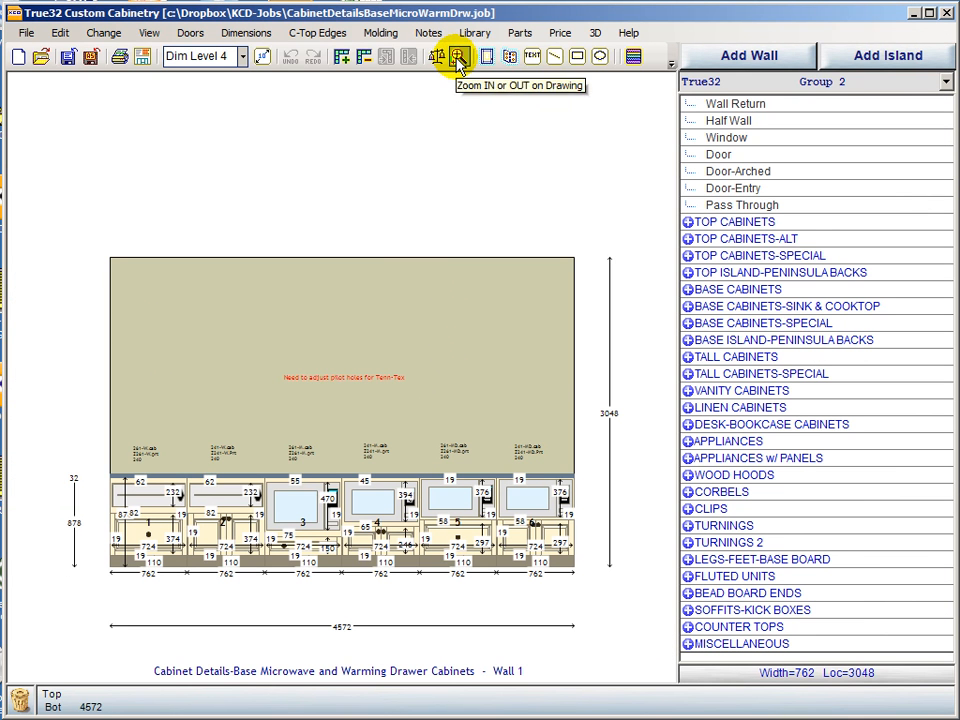
# Set unit 3's cook top width to 762-52 and check the cooktop in the floor plan and Wall 1 elevation
pyautogui.doubleClick(303, 528)
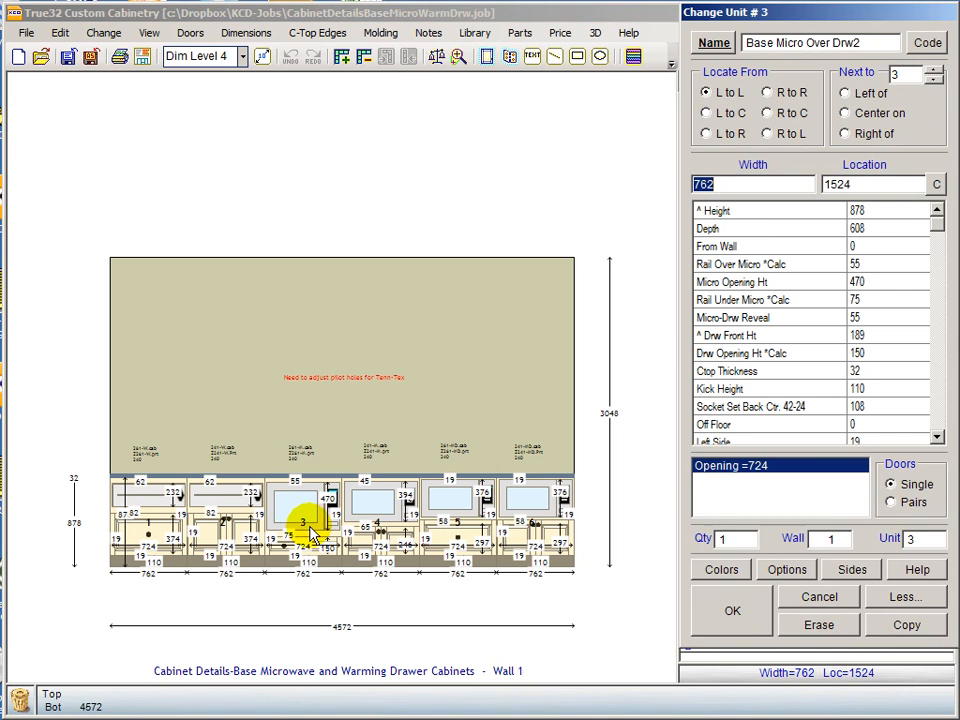
pyautogui.click(940, 420)
pyautogui.click(937, 414)
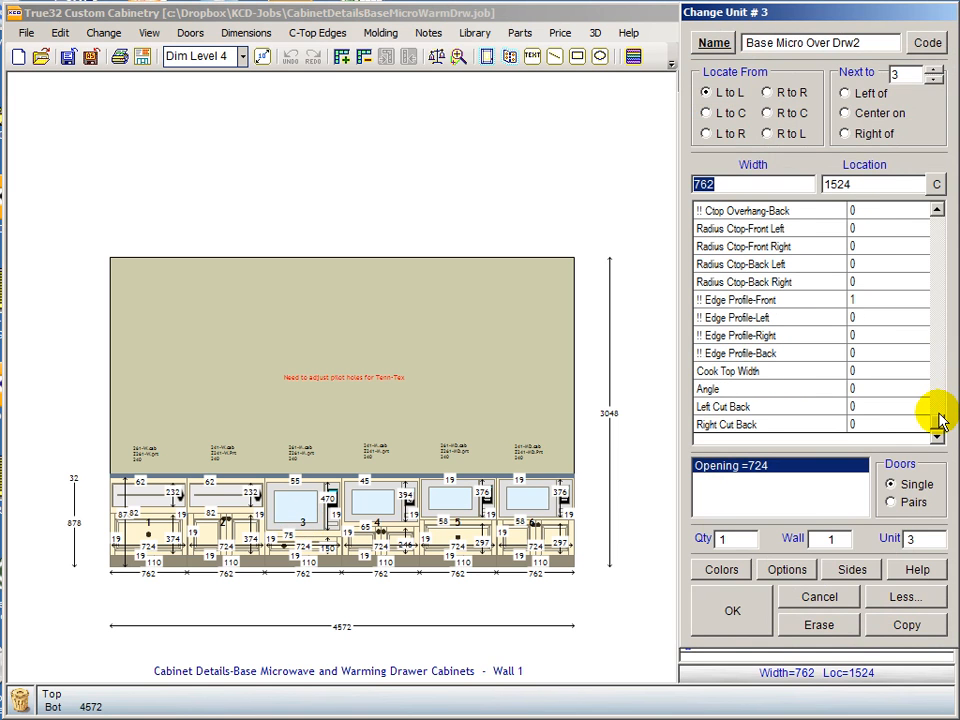
pyautogui.click(866, 373)
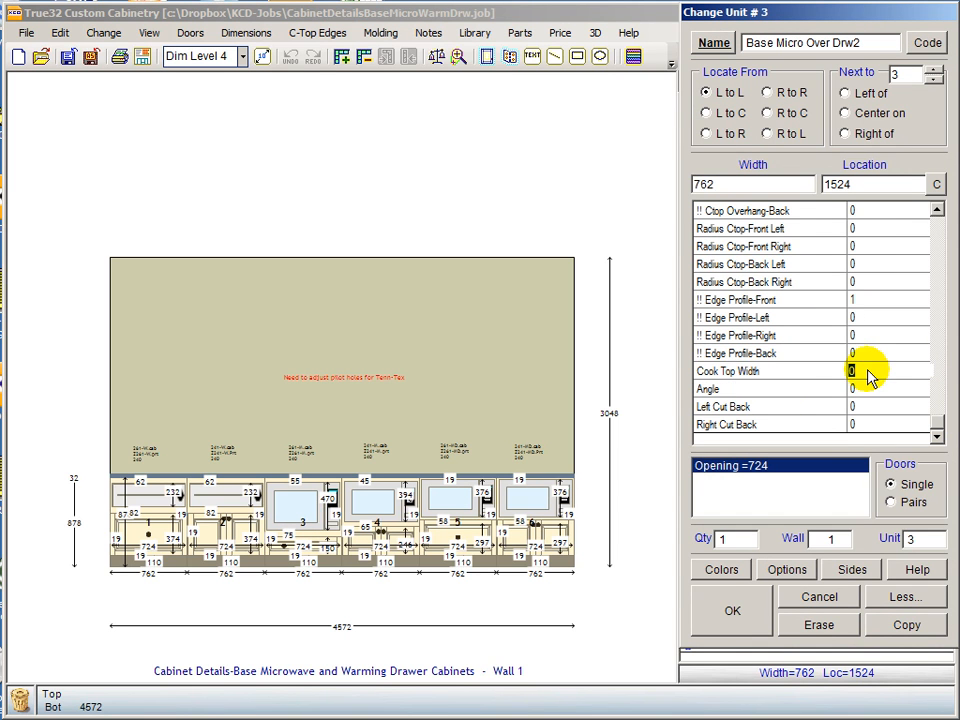
pyautogui.write('762')
pyautogui.write('-52')
pyautogui.press('Return')
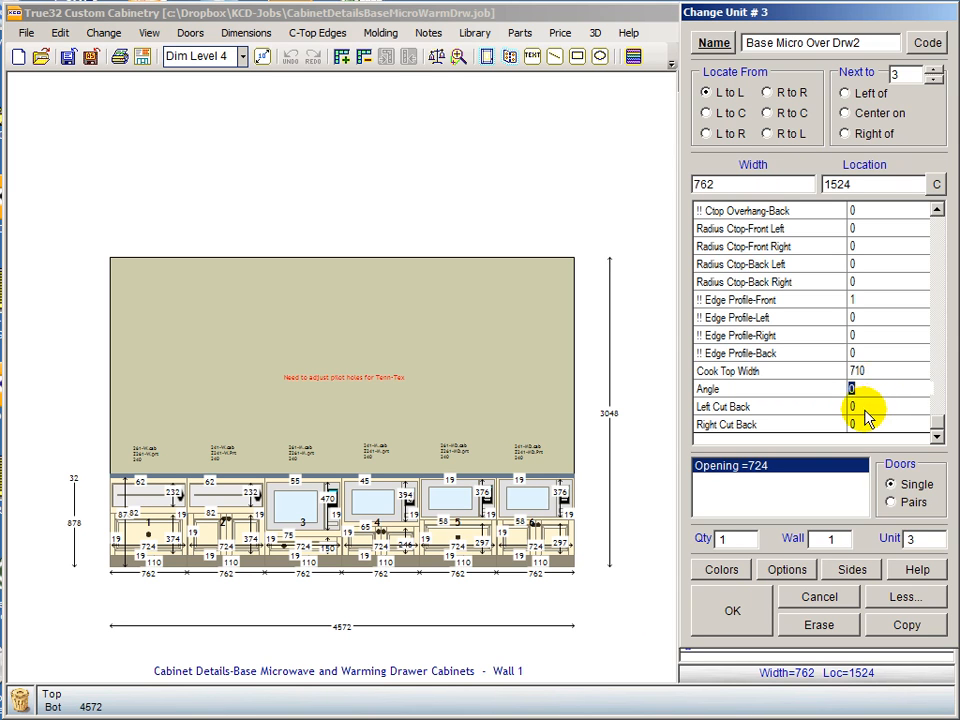
pyautogui.click(733, 613)
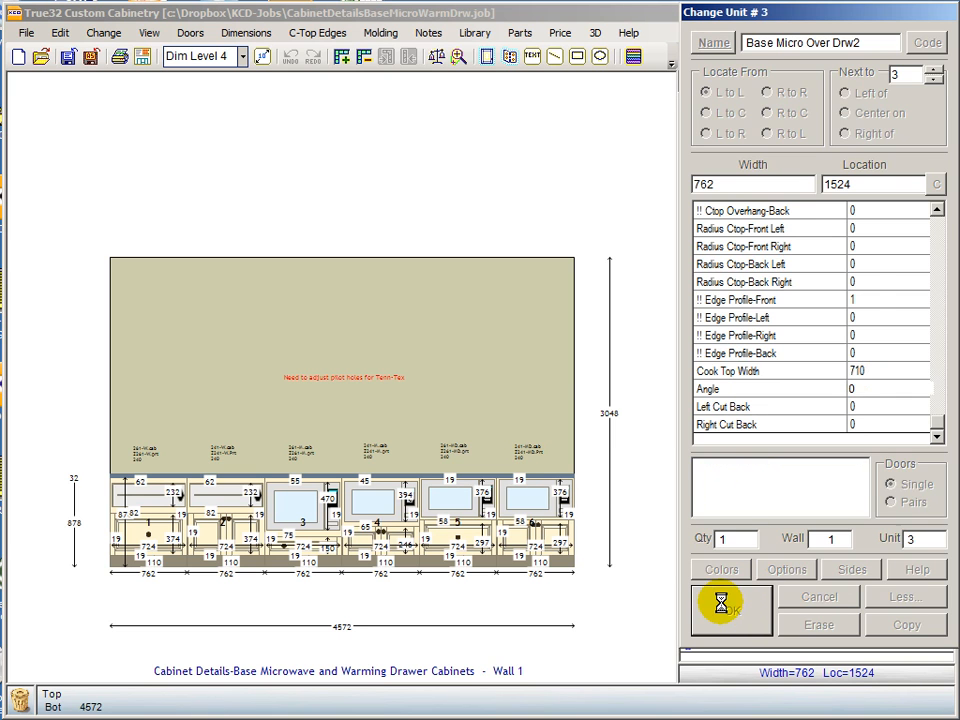
pyautogui.click(557, 204)
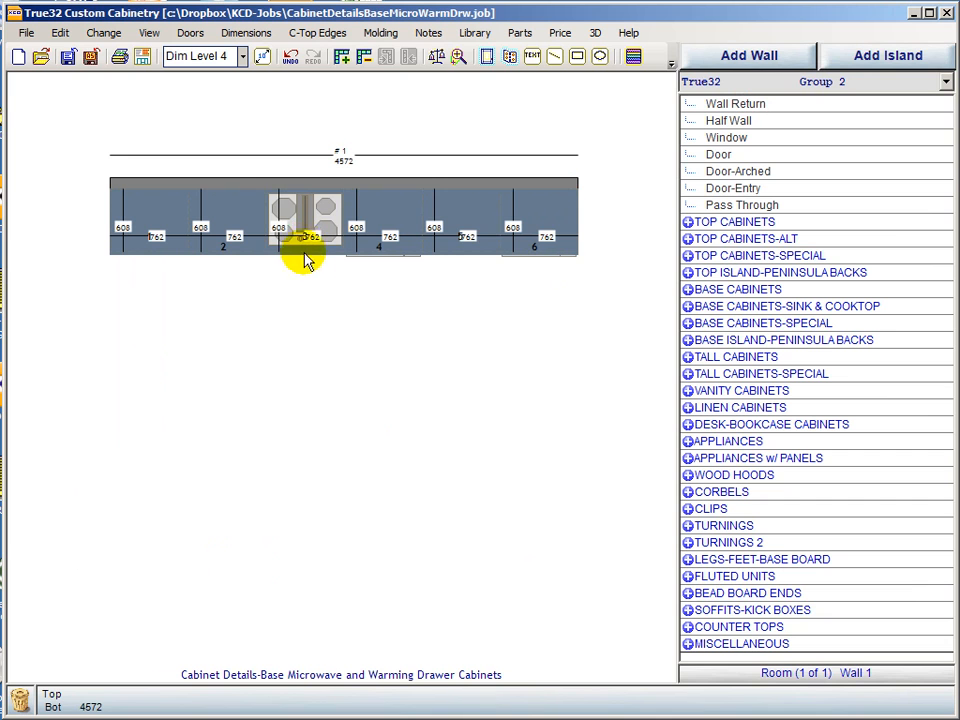
pyautogui.click(527, 172)
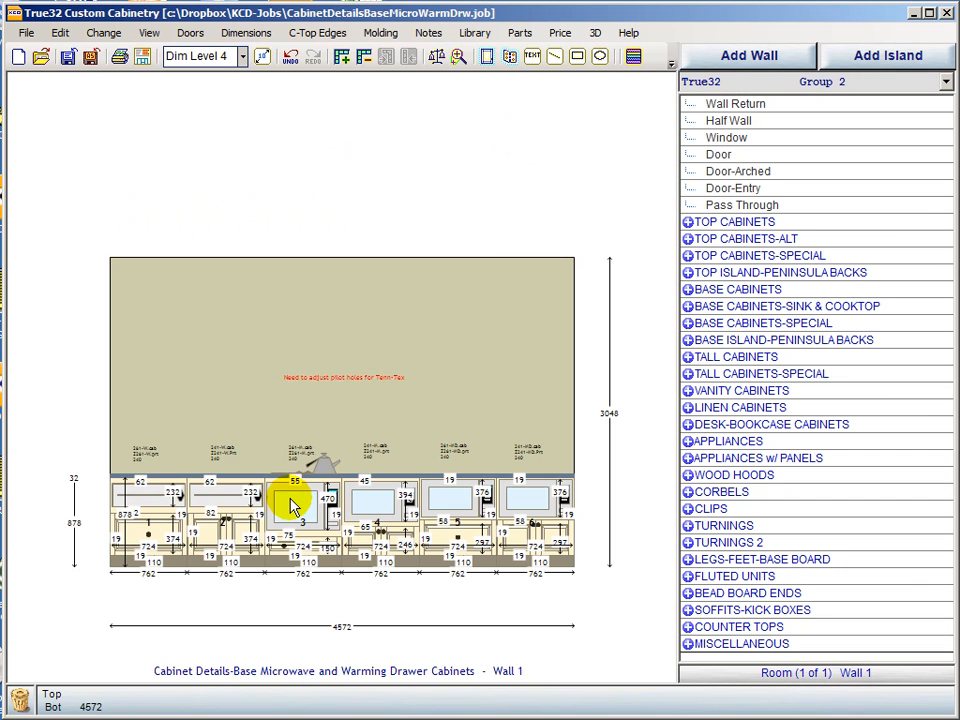
# Reset unit 3's cook top width to 0 to remove the cooktop
pyautogui.doubleClick(308, 518)
pyautogui.moveTo(937, 250); pyautogui.dragTo(936, 418)
pyautogui.click(864, 374)
pyautogui.write('0')
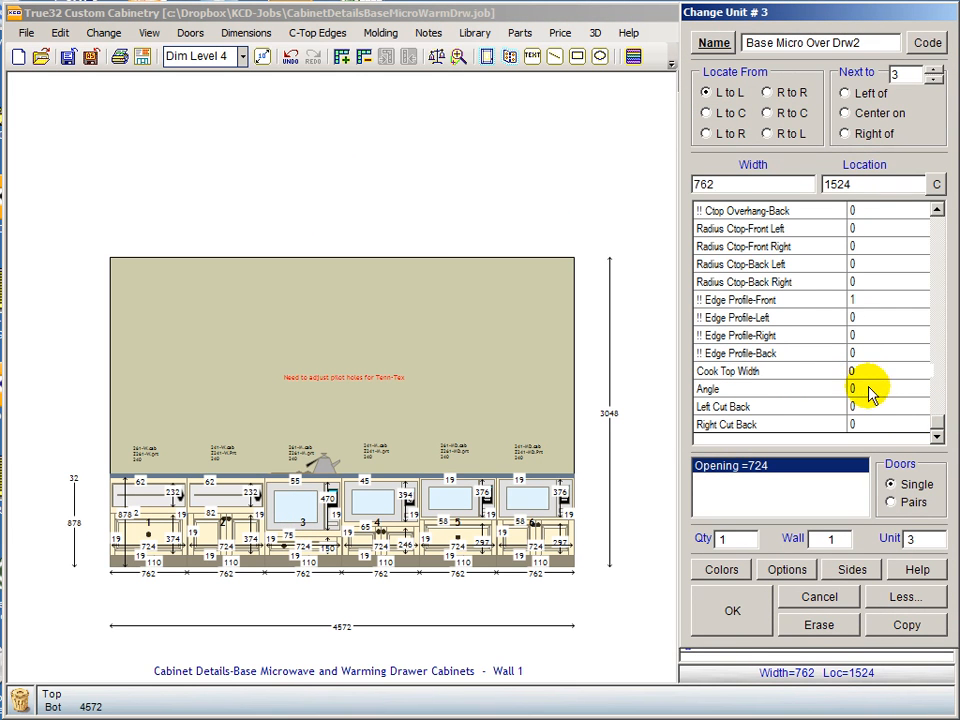
pyautogui.click(732, 612)
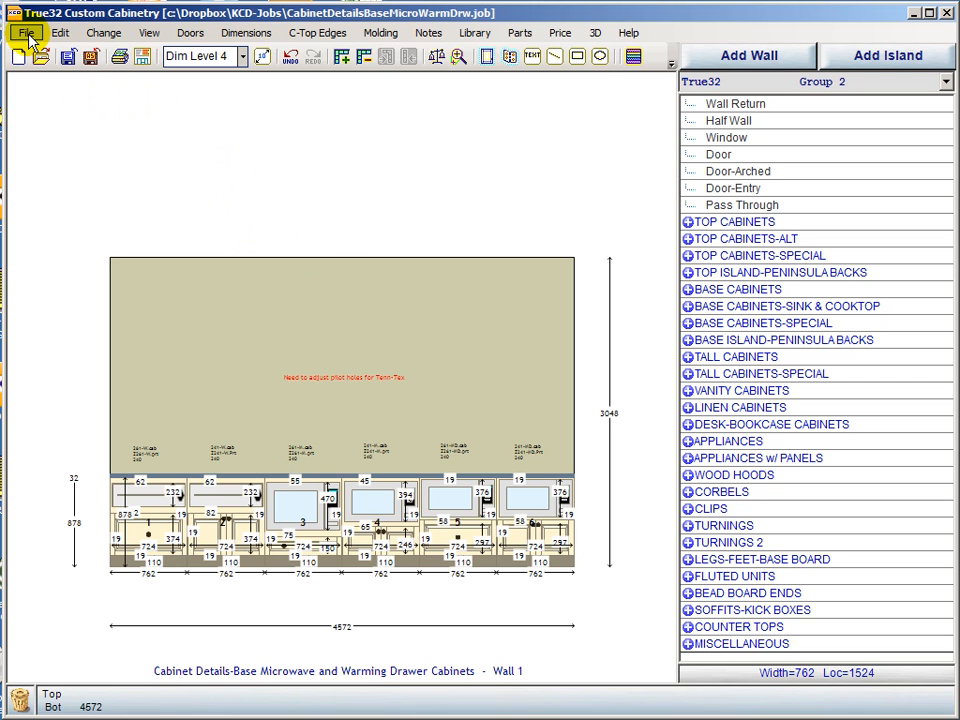
# Start calculating the parts cut list with the T32 PartsListing method
pyautogui.click(519, 38)
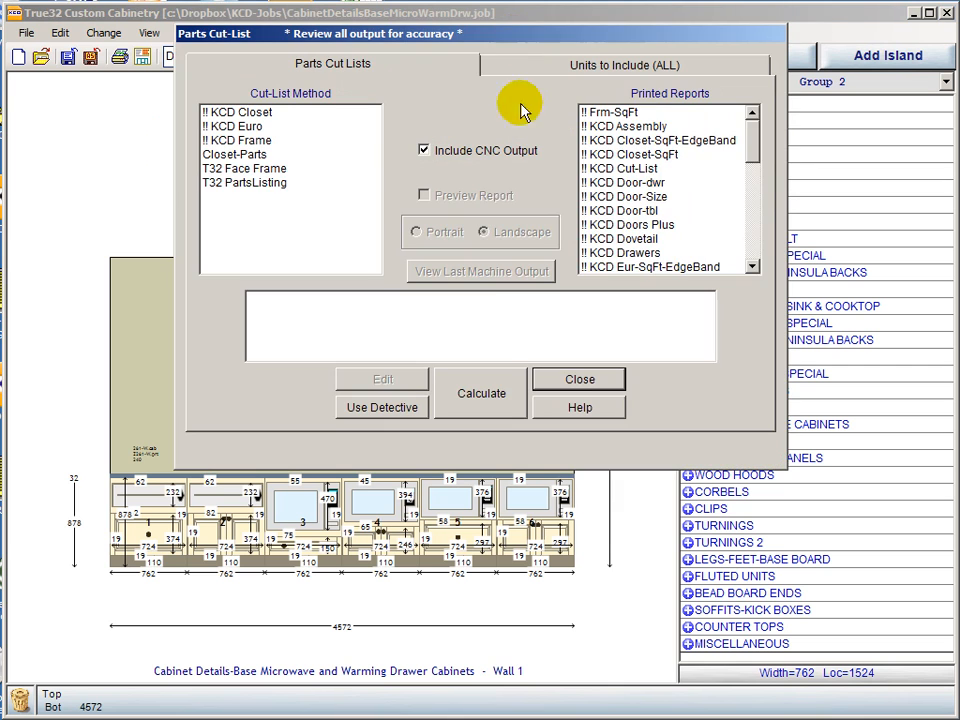
pyautogui.click(252, 183)
pyautogui.click(476, 398)
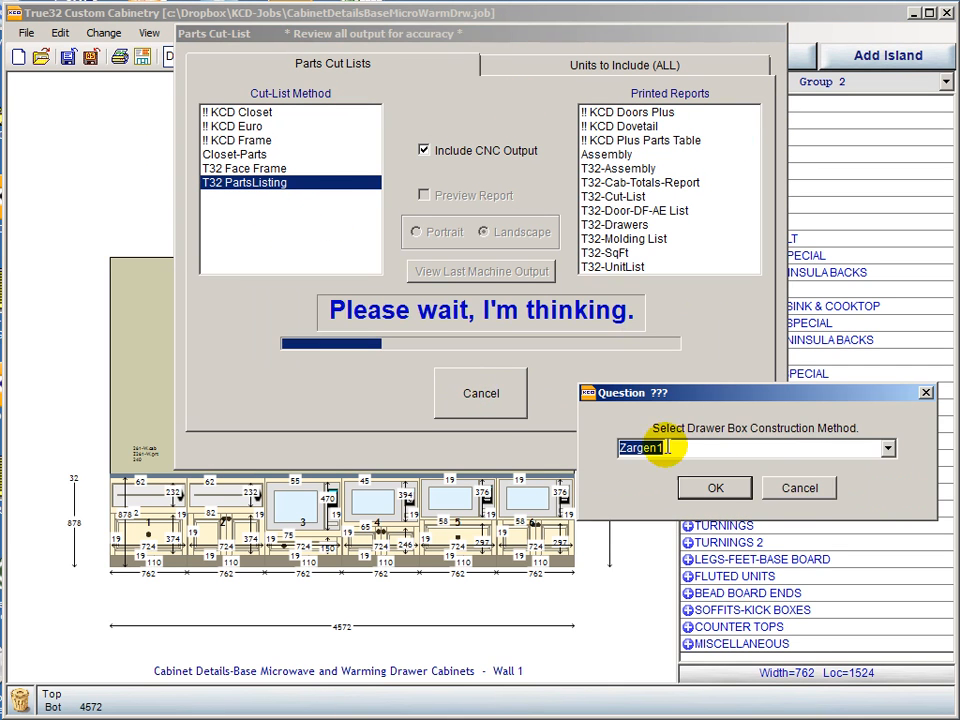
# Choose Nova1 as both the drawer box and pullout box construction method and finish calculating the cut list
pyautogui.click(888, 449)
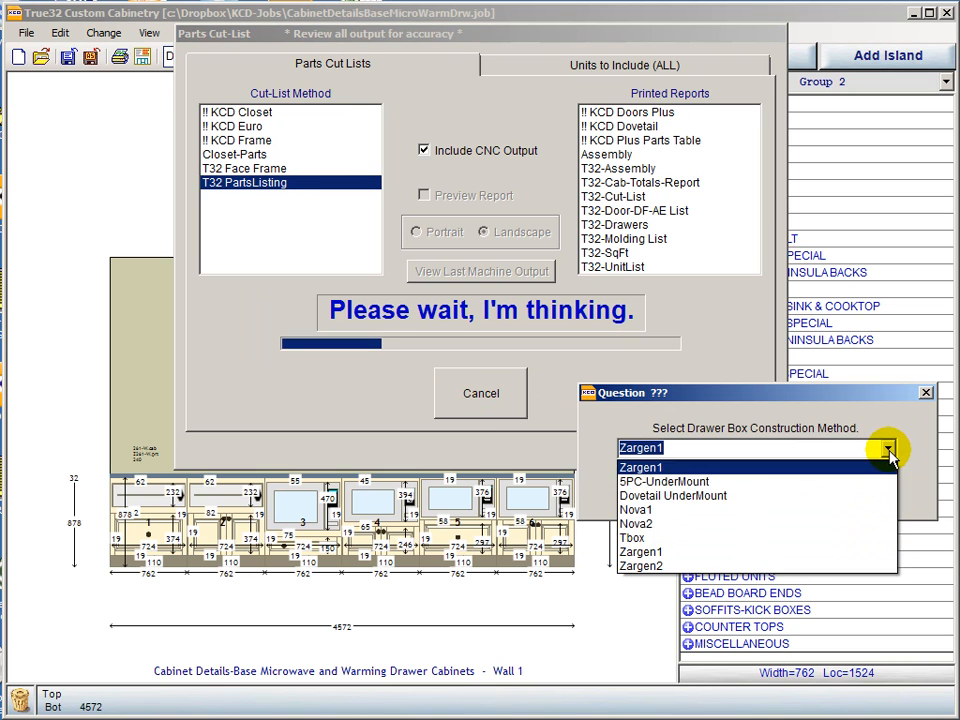
pyautogui.click(675, 509)
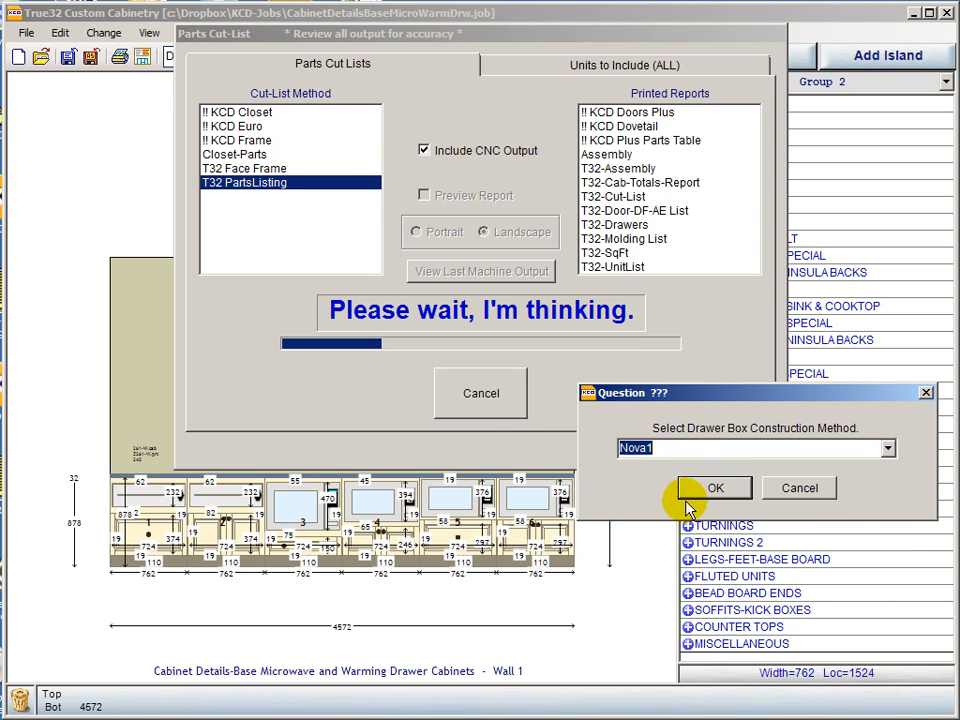
pyautogui.click(722, 490)
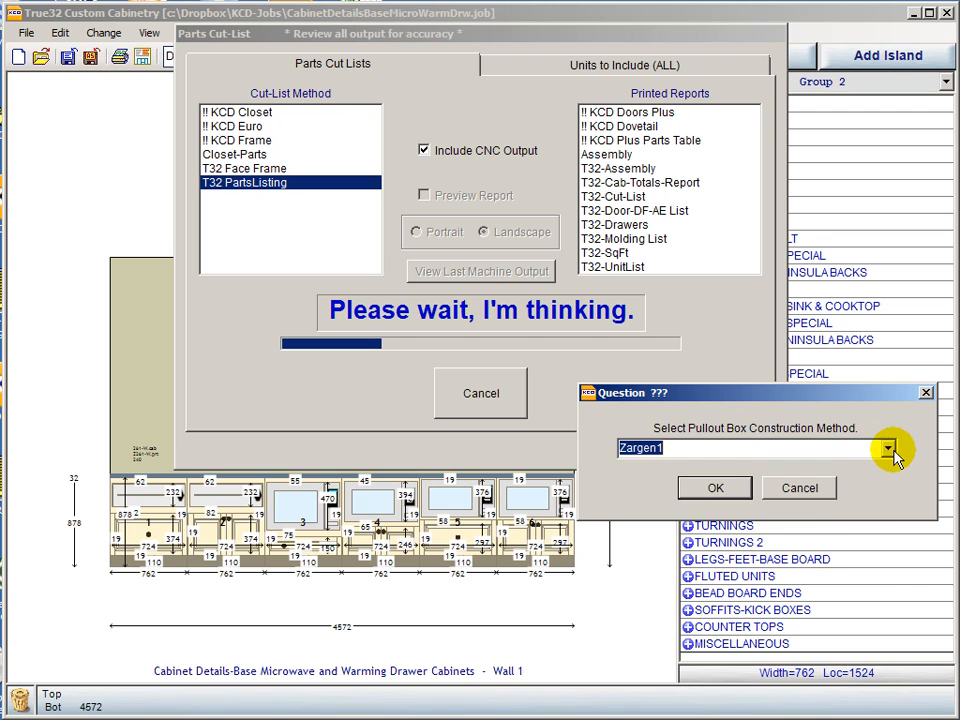
pyautogui.click(888, 449)
pyautogui.click(728, 514)
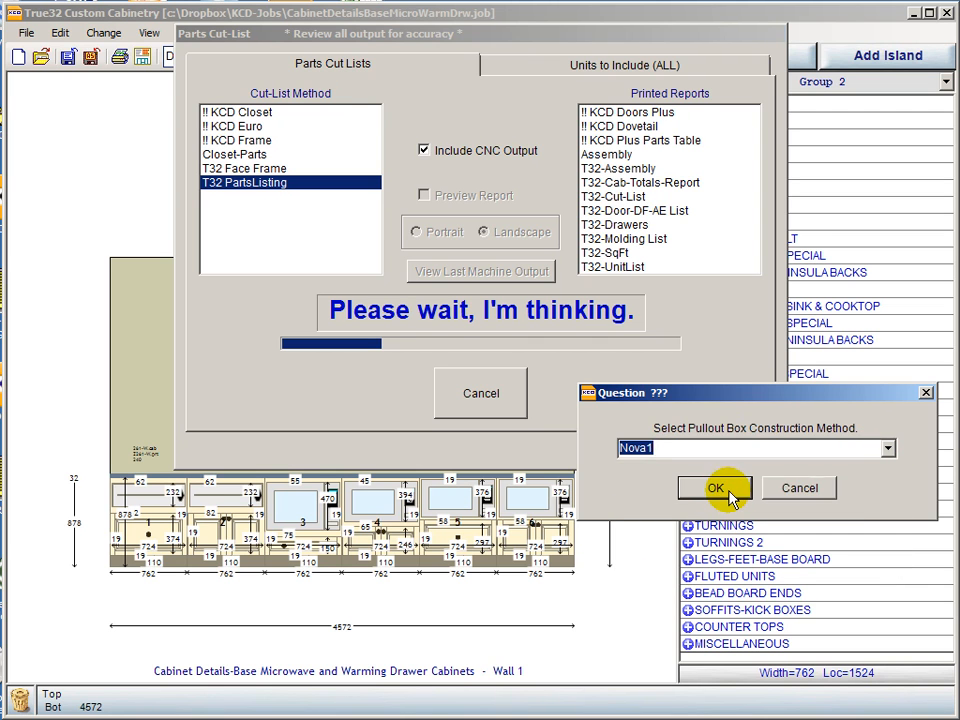
pyautogui.click(716, 488)
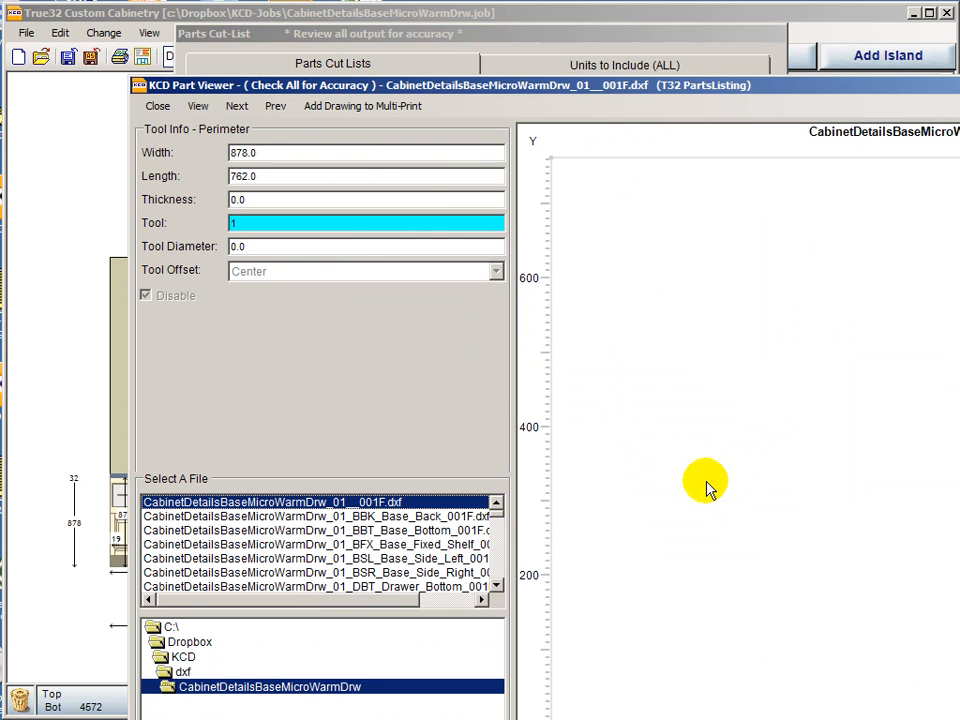
# Examine the part drawings of unit 1's base back, base bottom, fixed shelf, left side and right side
pyautogui.moveTo(643, 90); pyautogui.dragTo(439, 16)
pyautogui.click(106, 441)
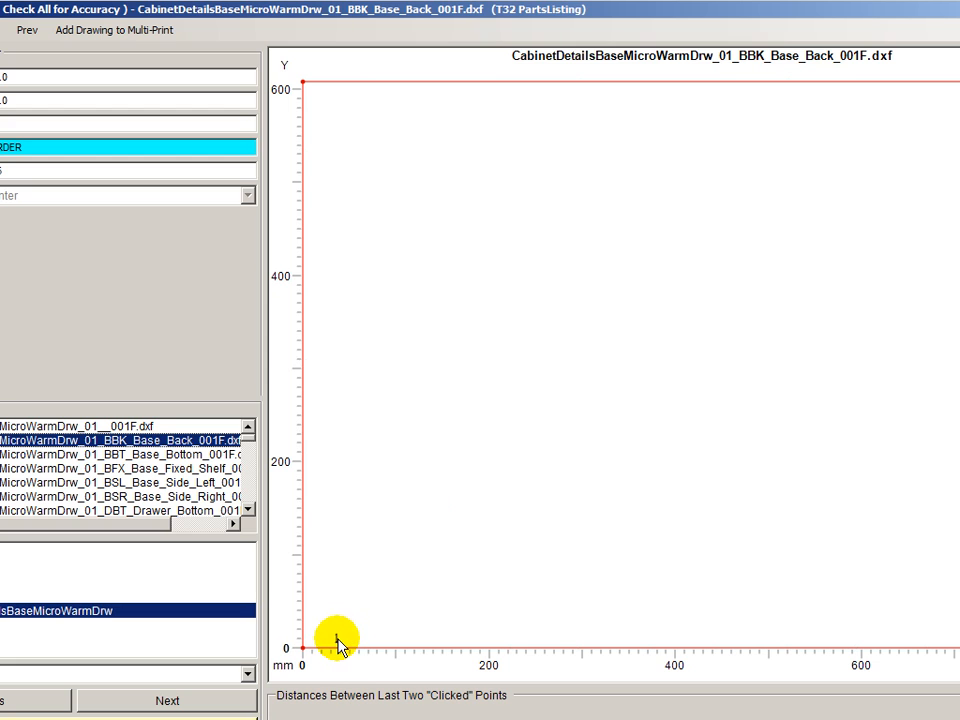
pyautogui.click(118, 454)
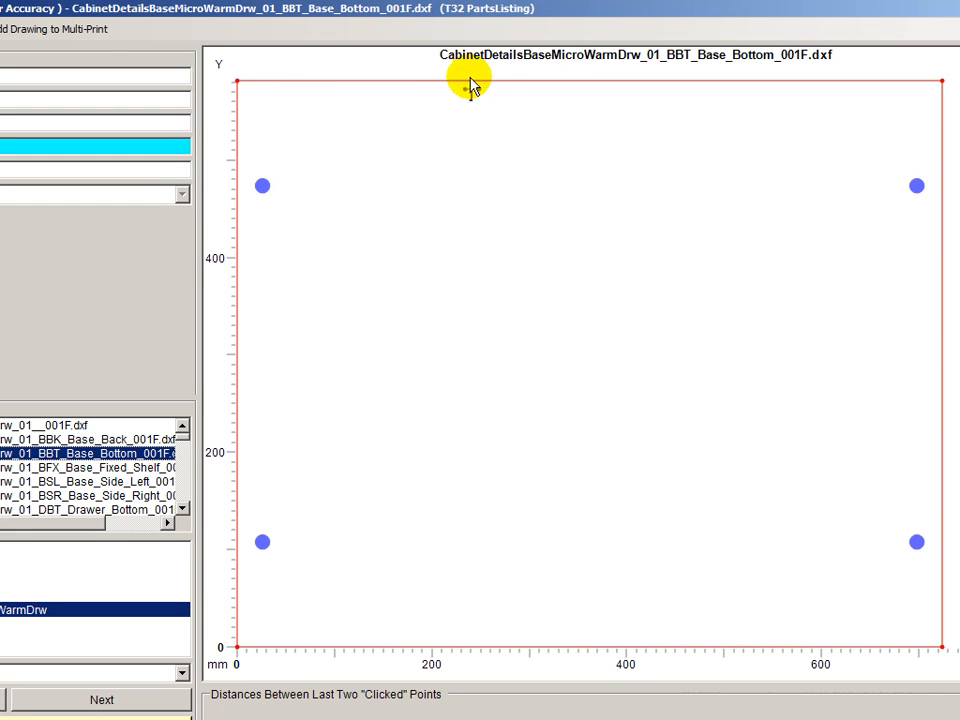
pyautogui.click(50, 467)
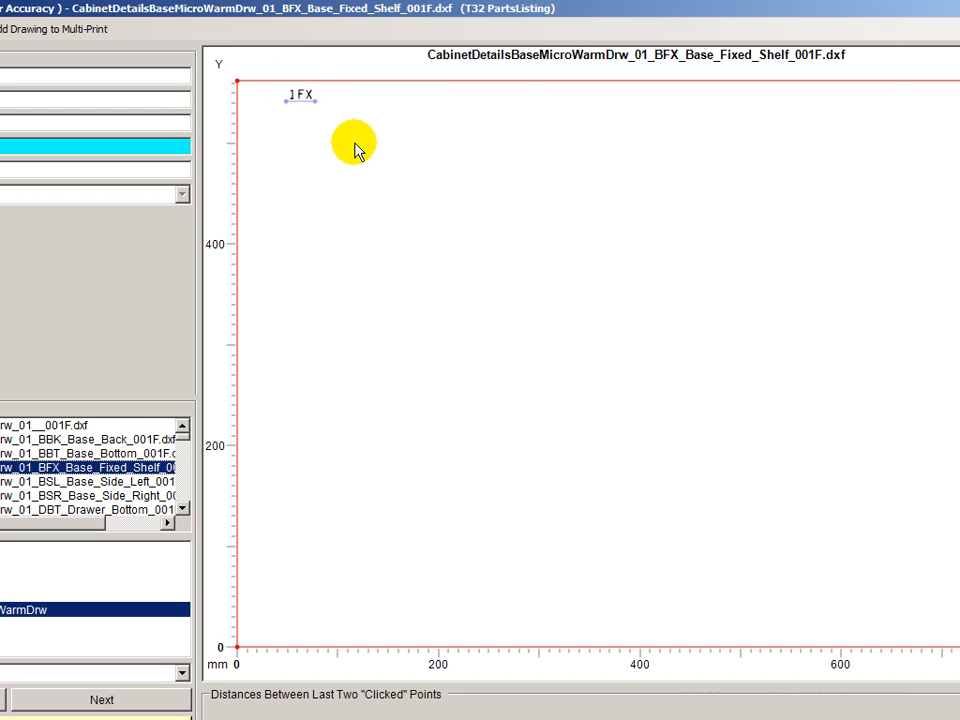
pyautogui.click(87, 483)
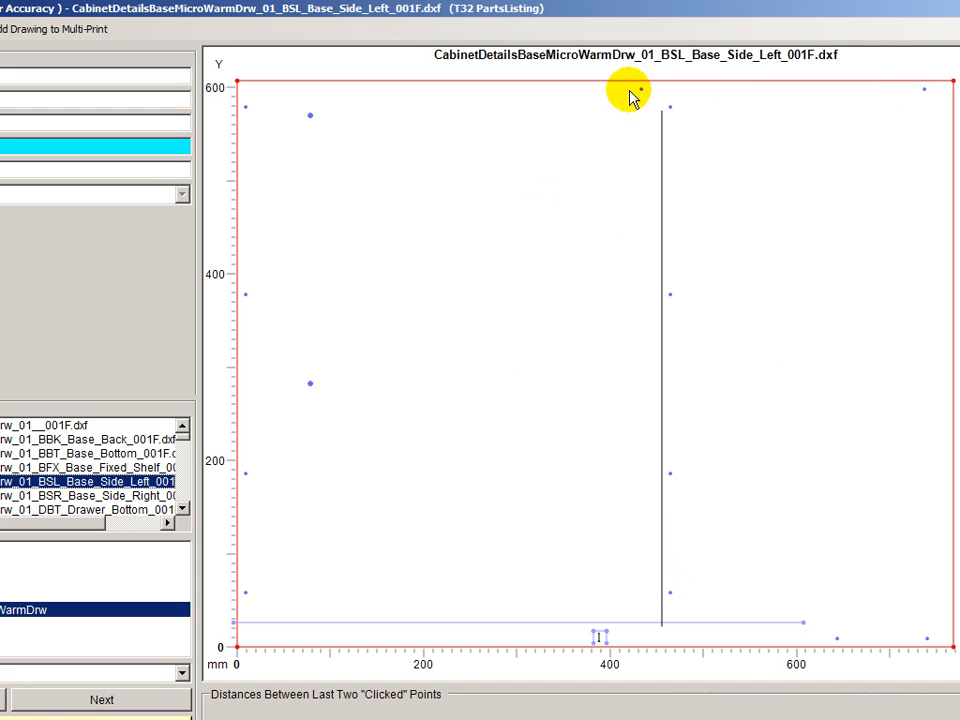
pyautogui.click(66, 497)
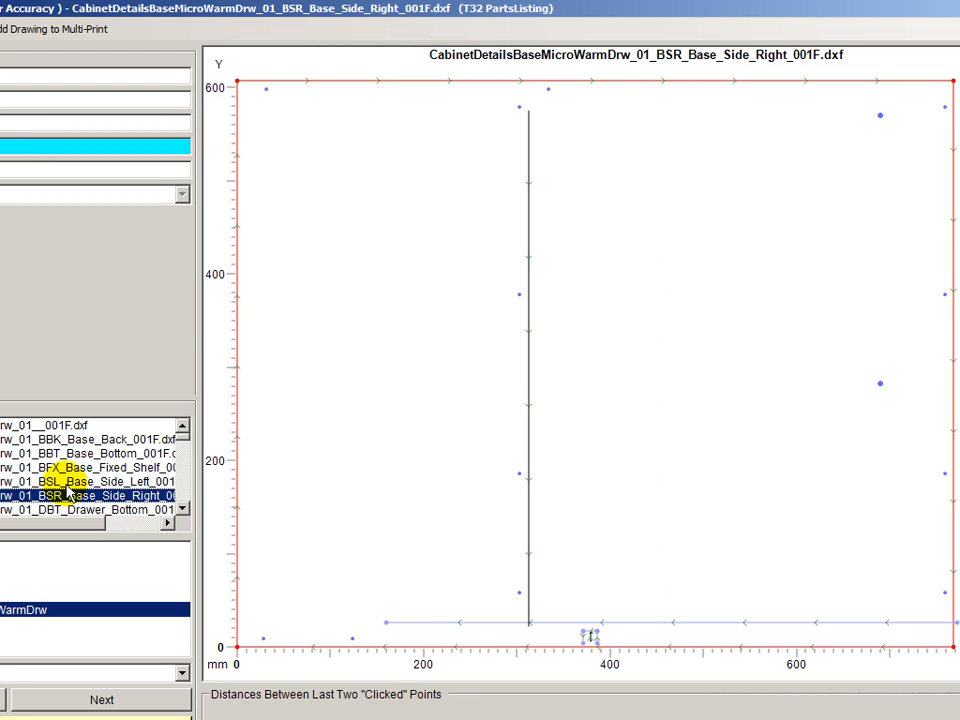
# Examine the part drawings of unit 1's drawer bottom and drawer end
pyautogui.click(183, 508)
pyautogui.click(183, 508)
pyautogui.click(183, 508)
pyautogui.click(74, 467)
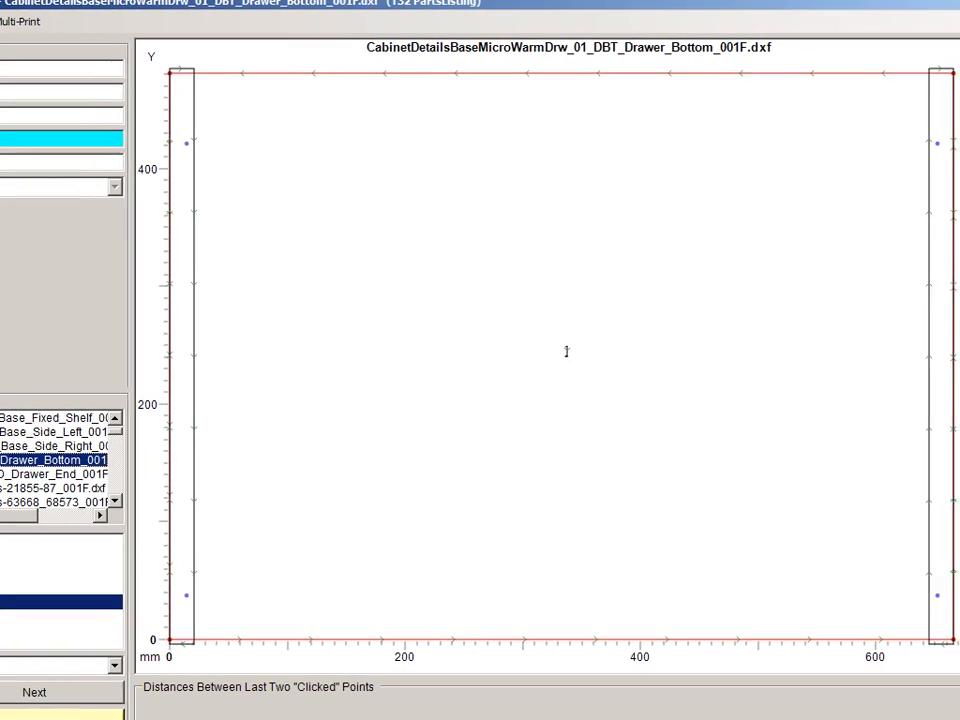
pyautogui.click(33, 475)
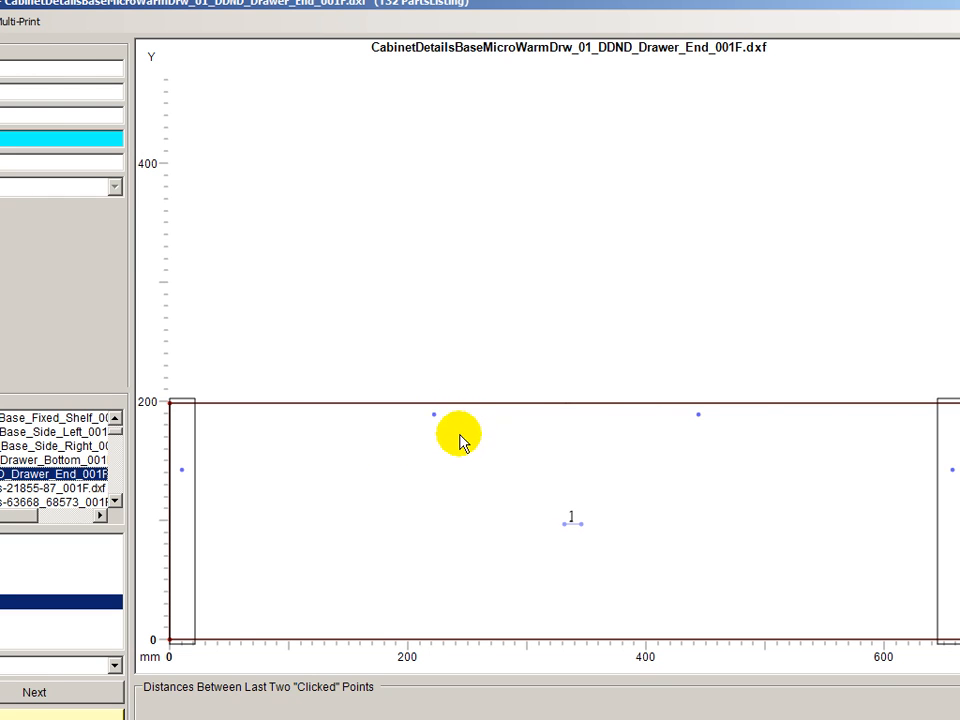
# Examine the part drawing of unit 1's nailer
pyautogui.click(117, 501)
pyautogui.click(117, 501)
pyautogui.click(117, 501)
pyautogui.click(117, 501)
pyautogui.click(117, 501)
pyautogui.click(117, 501)
pyautogui.click(50, 474)
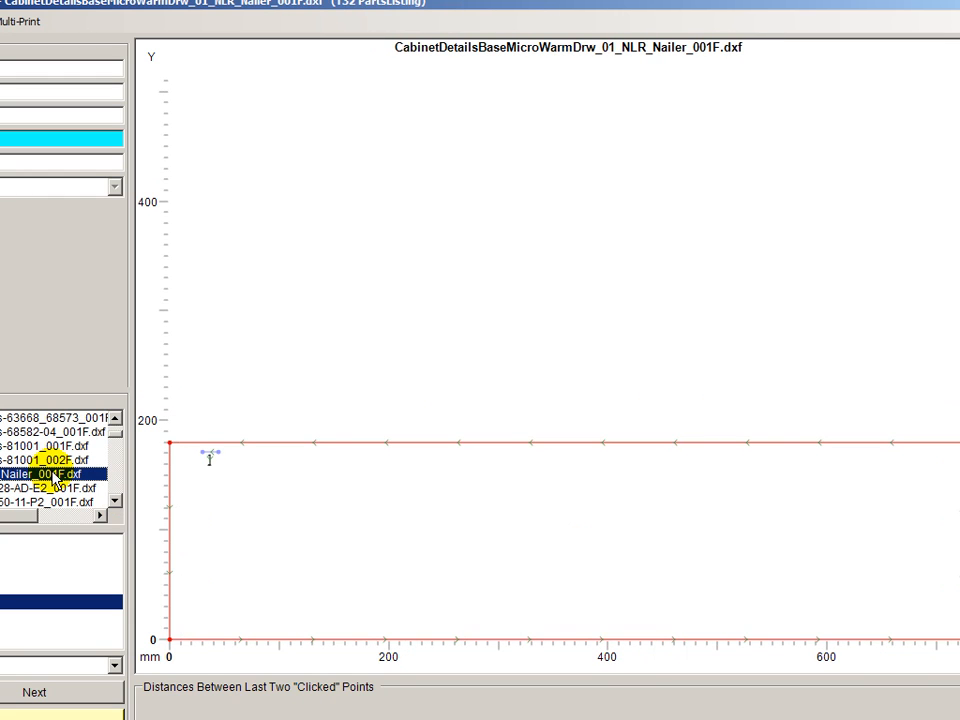
pyautogui.click(117, 501)
pyautogui.click(117, 501)
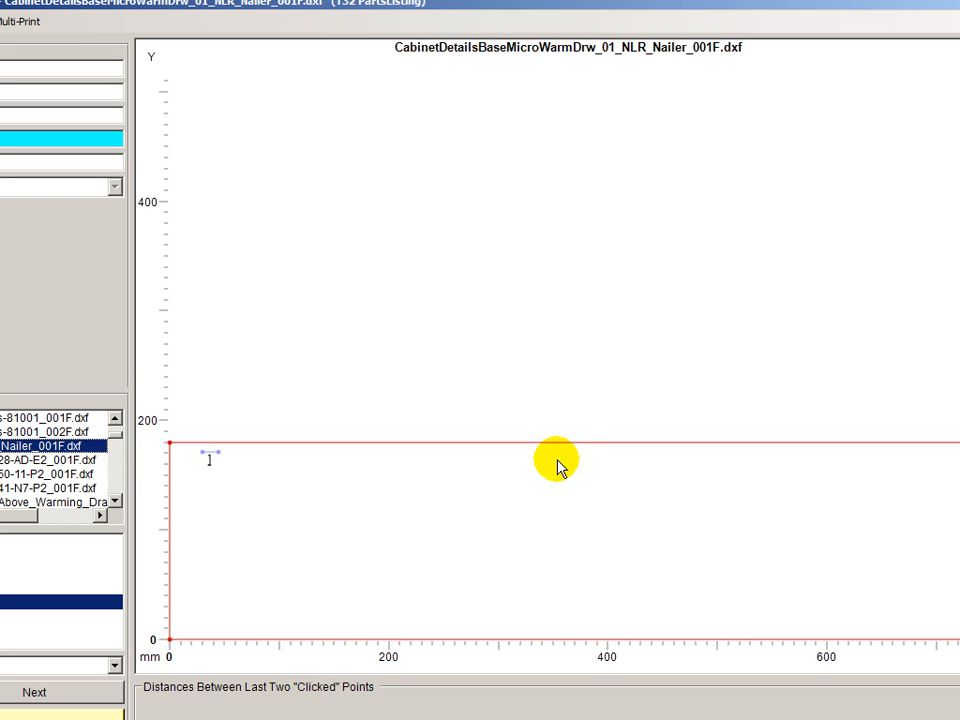
# Examine the part drawings of unit 1's rails above and below the warming drawer
pyautogui.click(113, 502)
pyautogui.click(113, 502)
pyautogui.click(114, 503)
pyautogui.click(114, 503)
pyautogui.click(113, 503)
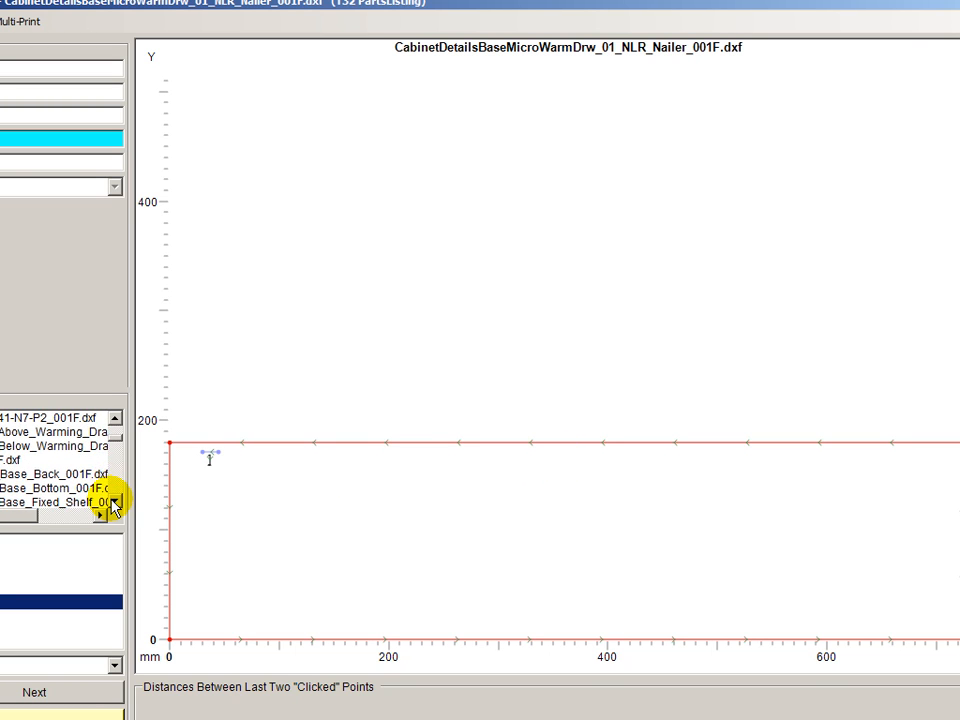
pyautogui.click(45, 432)
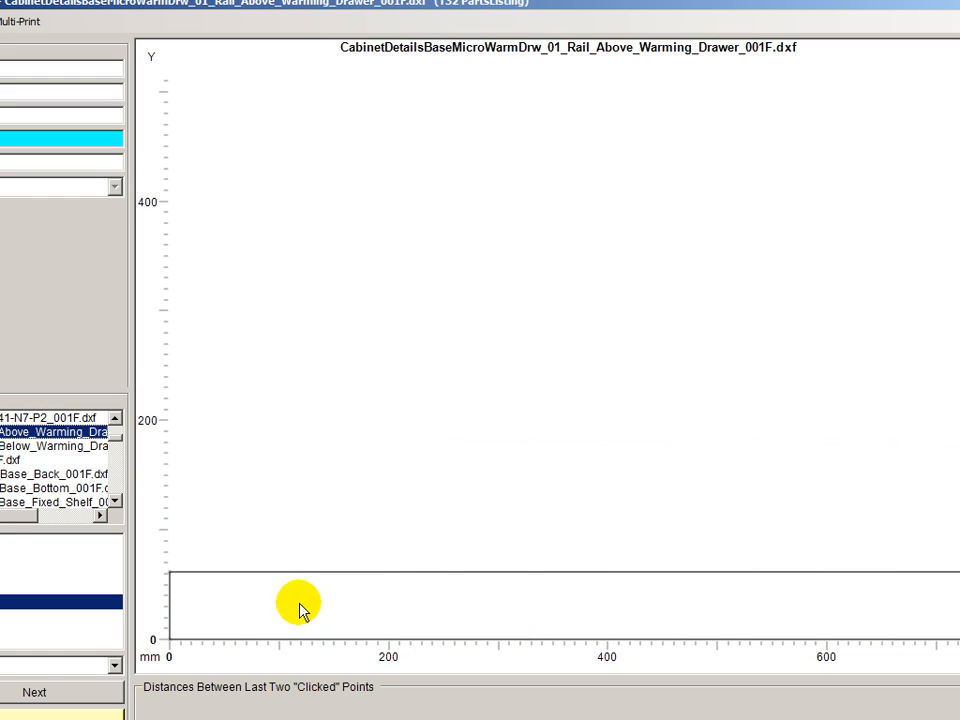
pyautogui.click(20, 446)
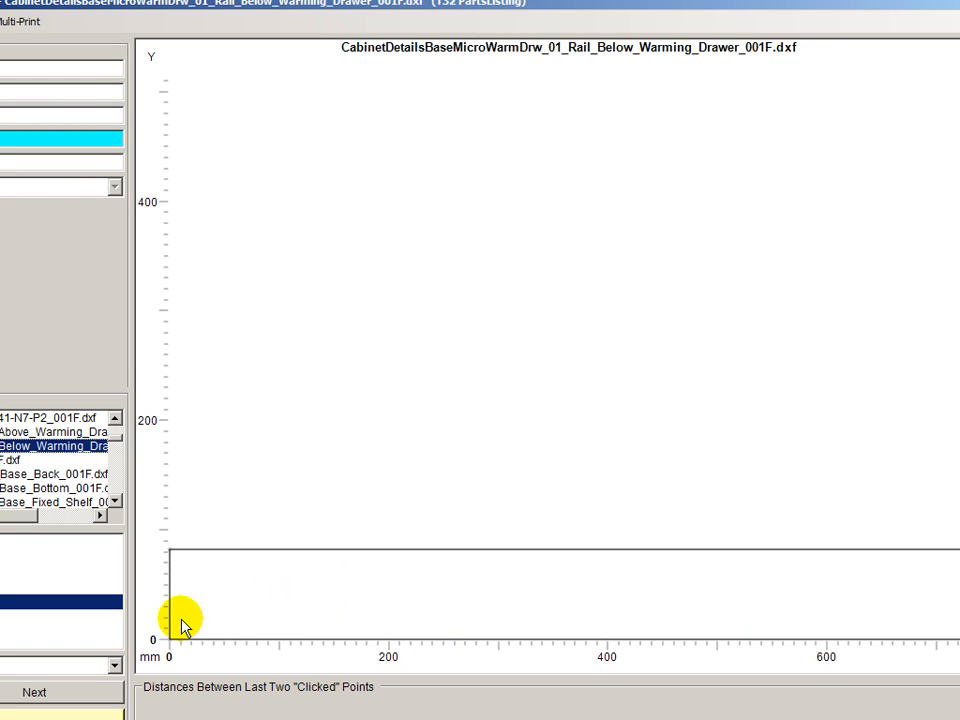
# View the part drawing of unit 2's base back, and close the part viewer and the parts cut list
pyautogui.click(118, 500)
pyautogui.click(118, 500)
pyautogui.click(118, 500)
pyautogui.click(44, 435)
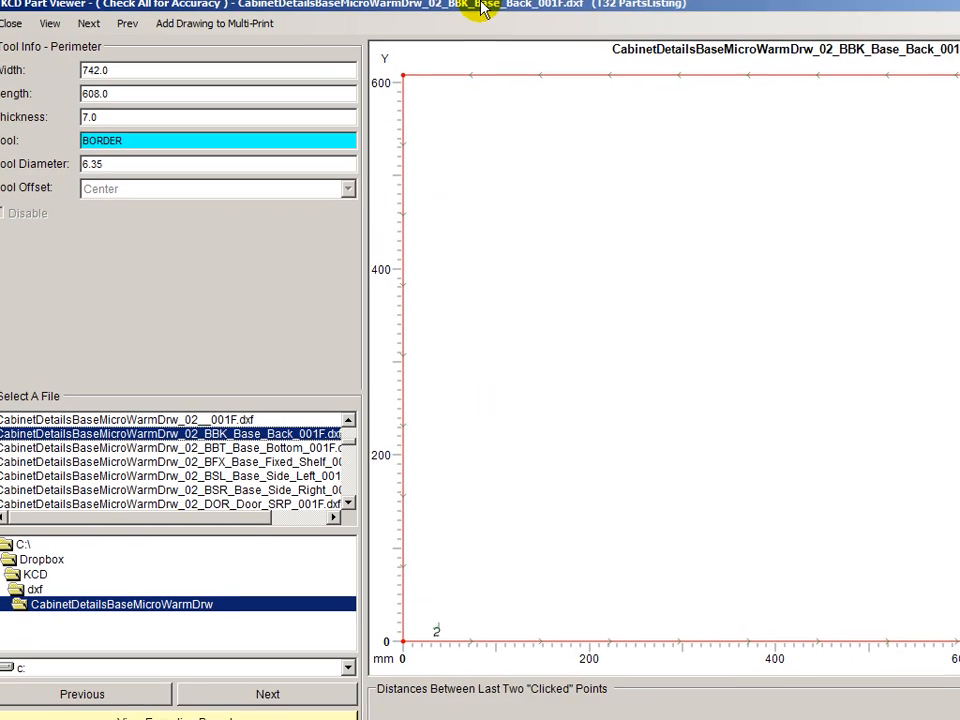
pyautogui.click(33, 22)
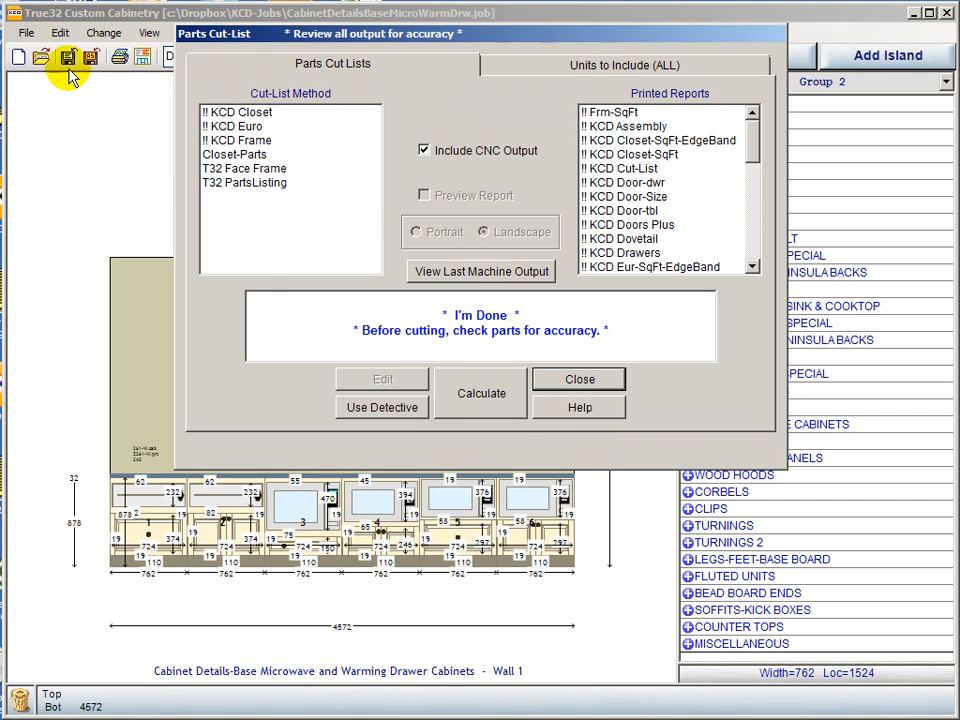
pyautogui.click(583, 381)
# Open the job CabinetDetailsBlindCabinets.job from the KCD-Jobs folder
pyautogui.click(26, 33)
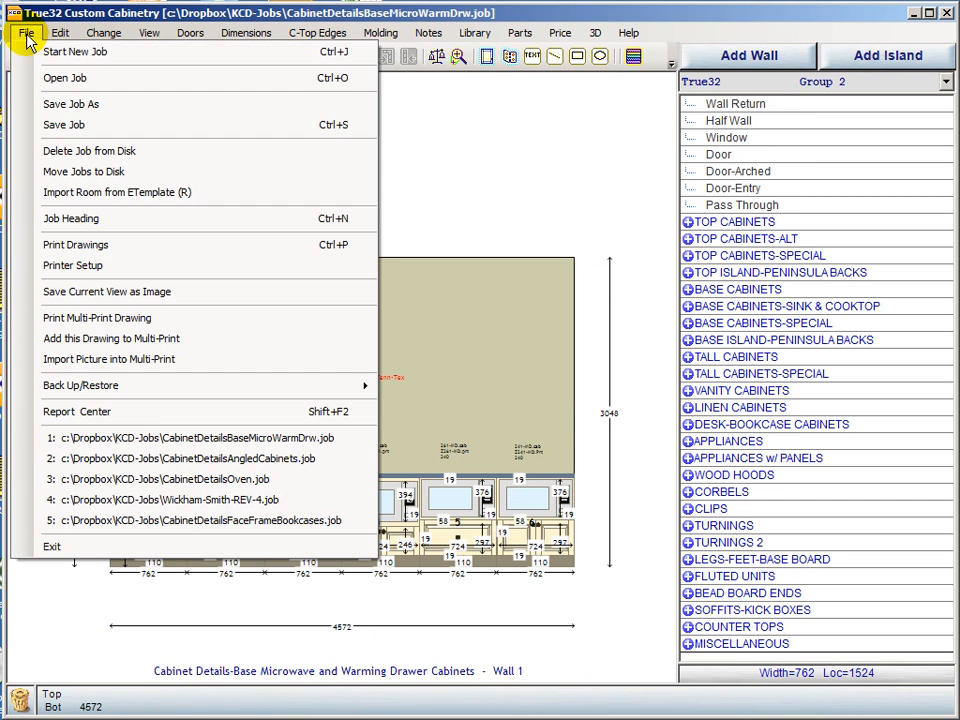
pyautogui.click(60, 77)
pyautogui.click(752, 518)
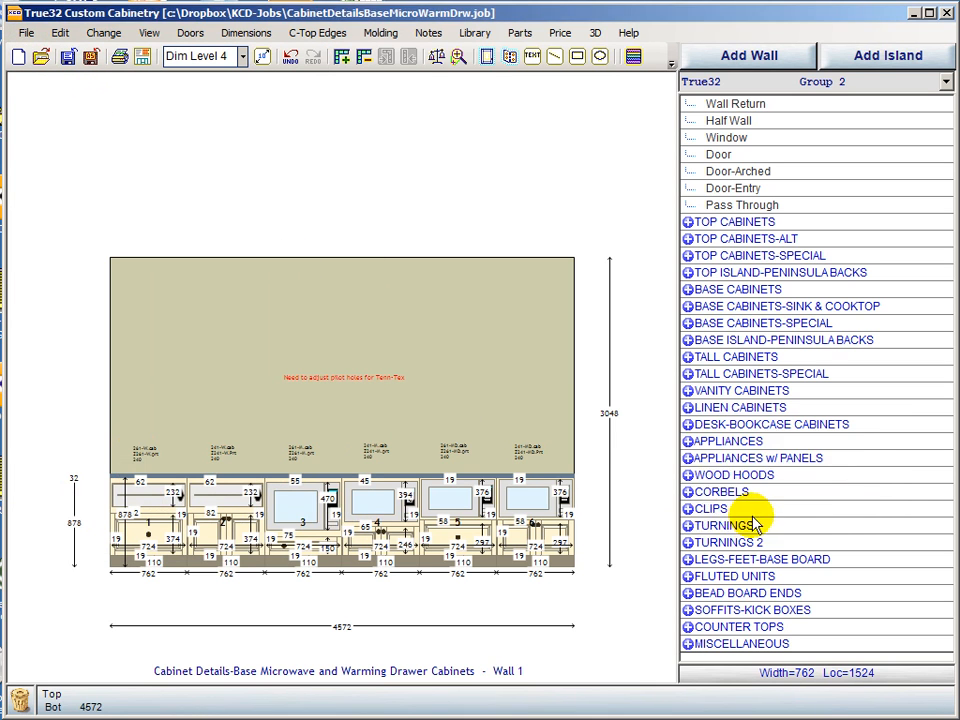
pyautogui.click(740, 532)
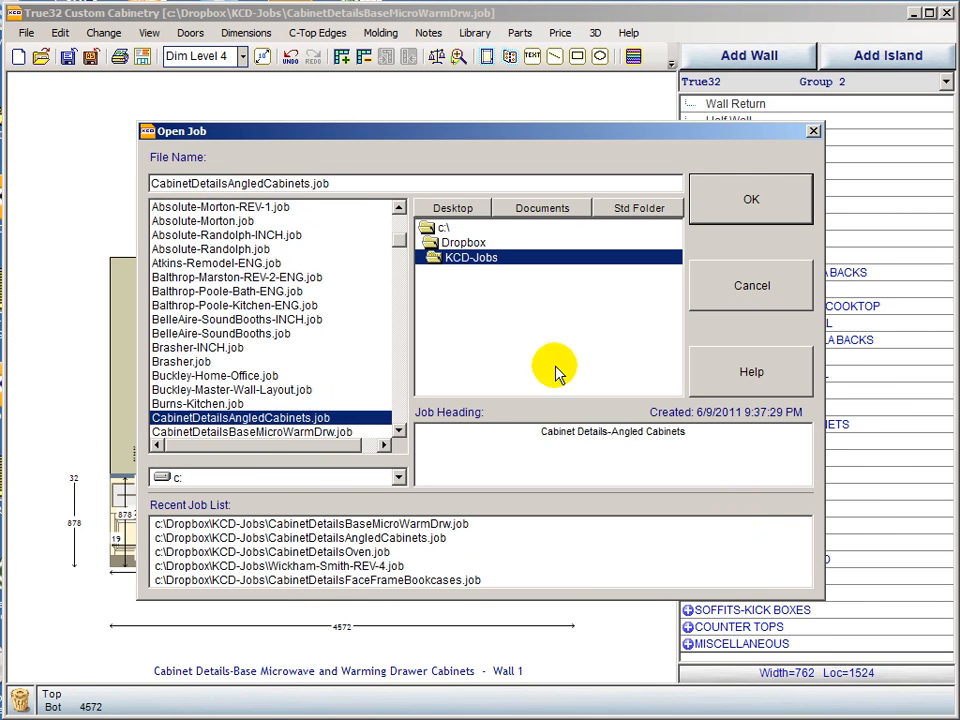
pyautogui.click(399, 430)
pyautogui.click(399, 430)
pyautogui.click(399, 430)
pyautogui.click(399, 430)
pyautogui.click(399, 430)
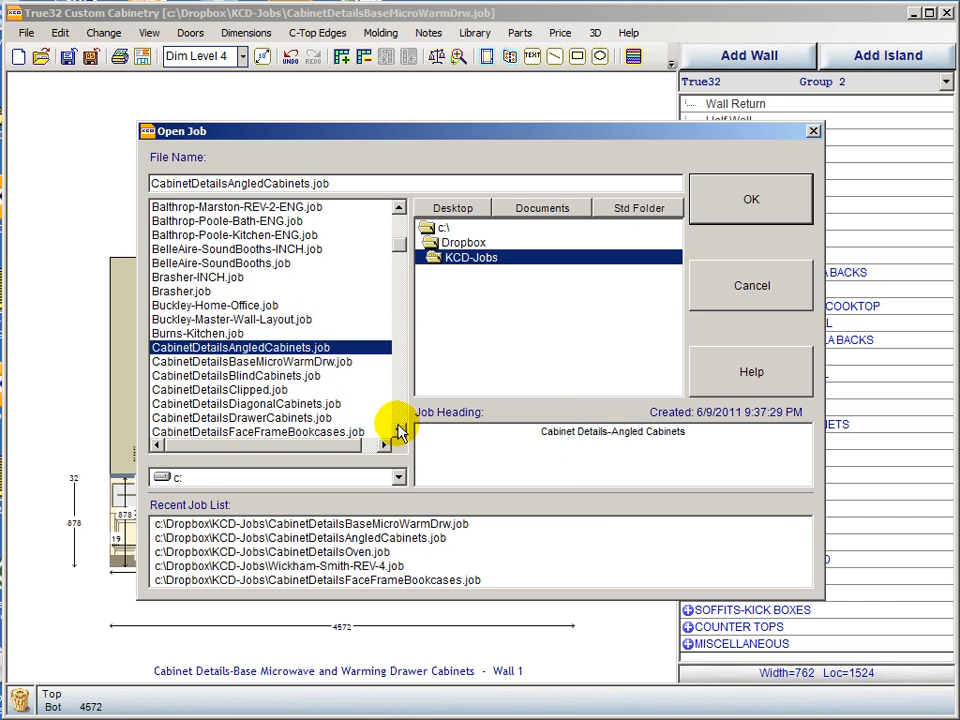
pyautogui.click(250, 375)
pyautogui.click(756, 201)
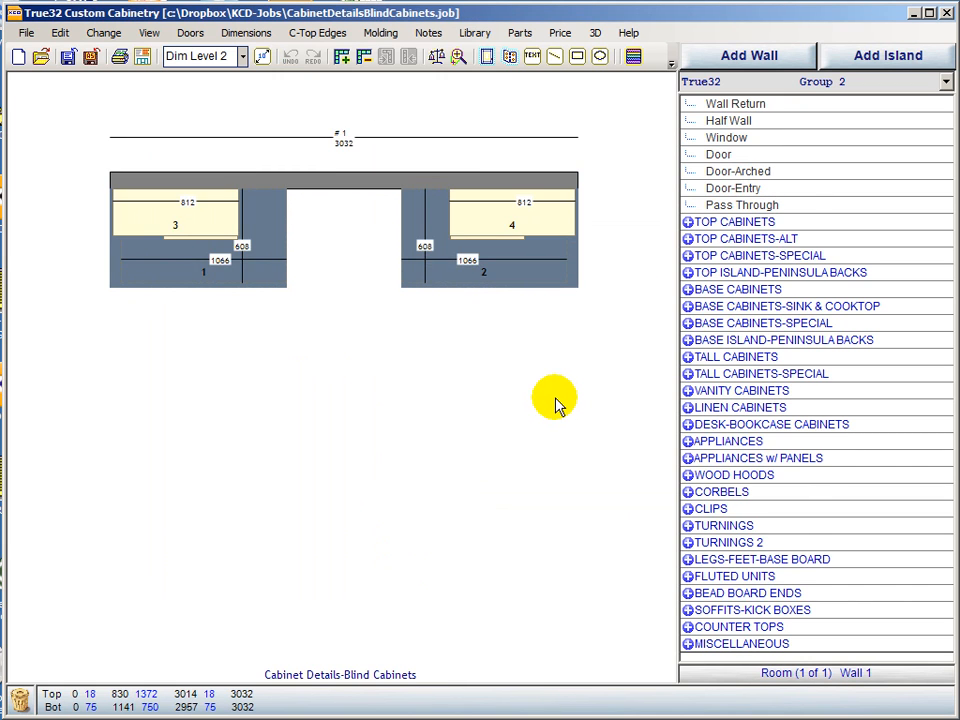
# Compare the blind cabinets in the Wall 1 elevation and the floor plan, ending in the elevation
pyautogui.rightClick(556, 399)
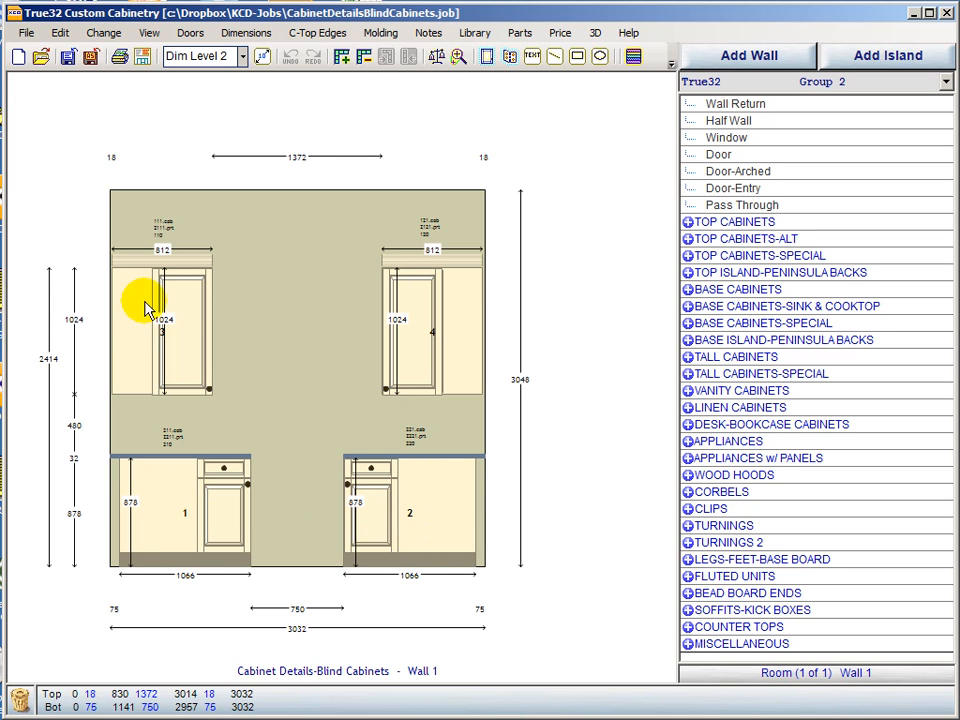
pyautogui.press('Escape')
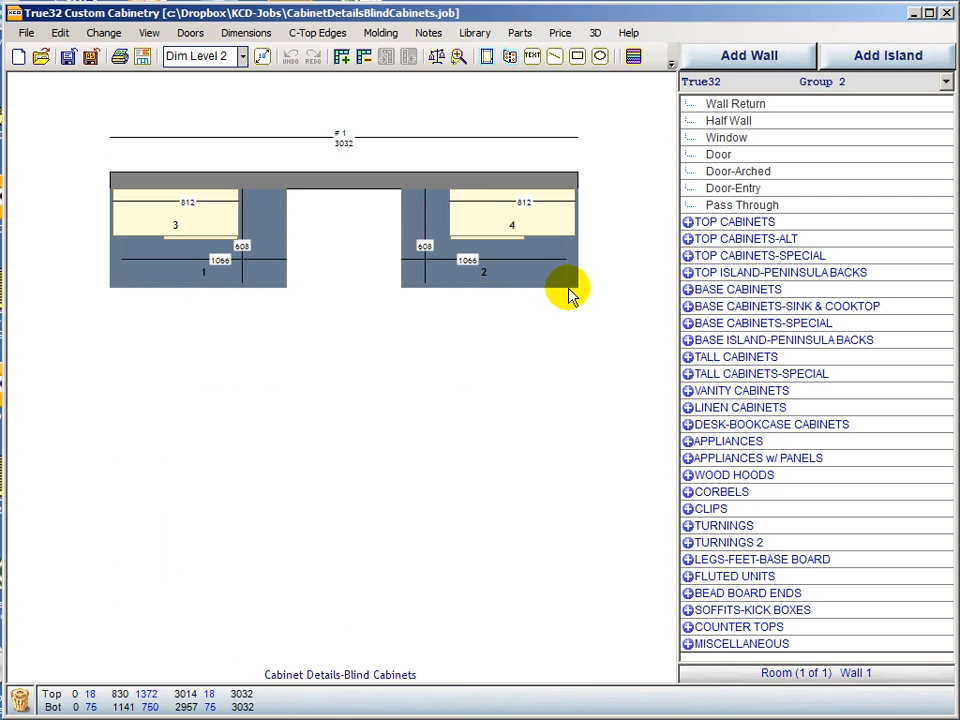
pyautogui.press('Return')
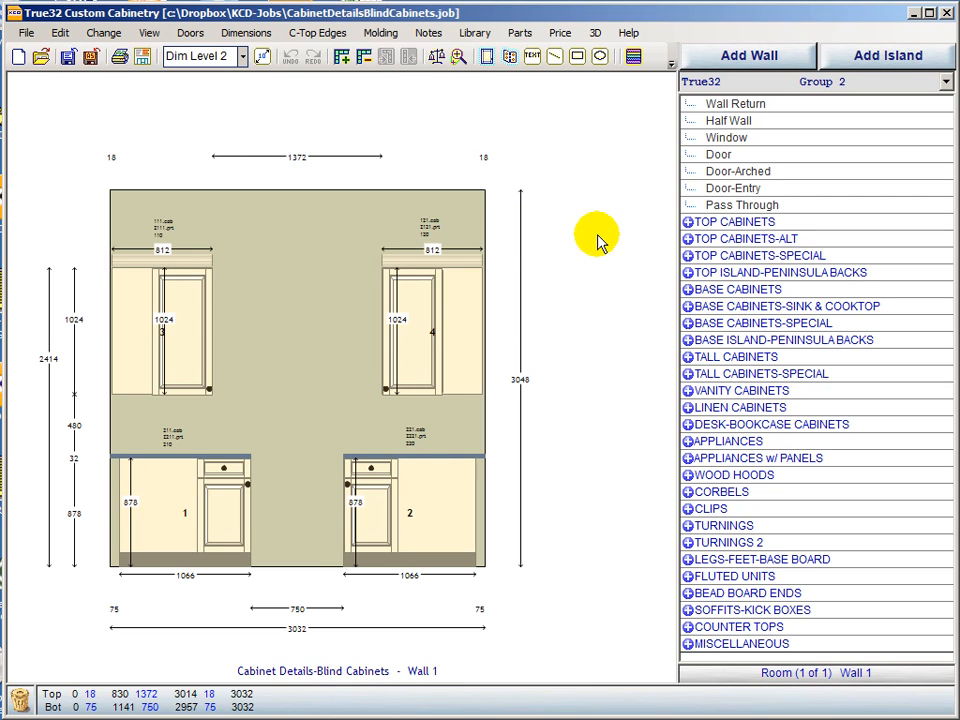
pyautogui.press('Escape')
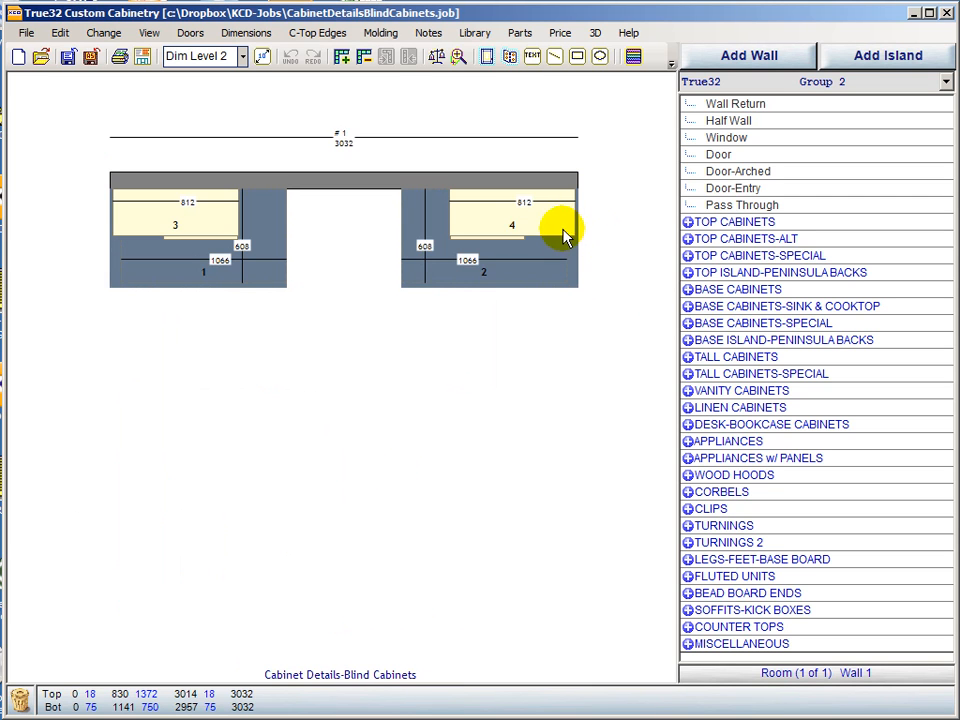
pyautogui.click(507, 136)
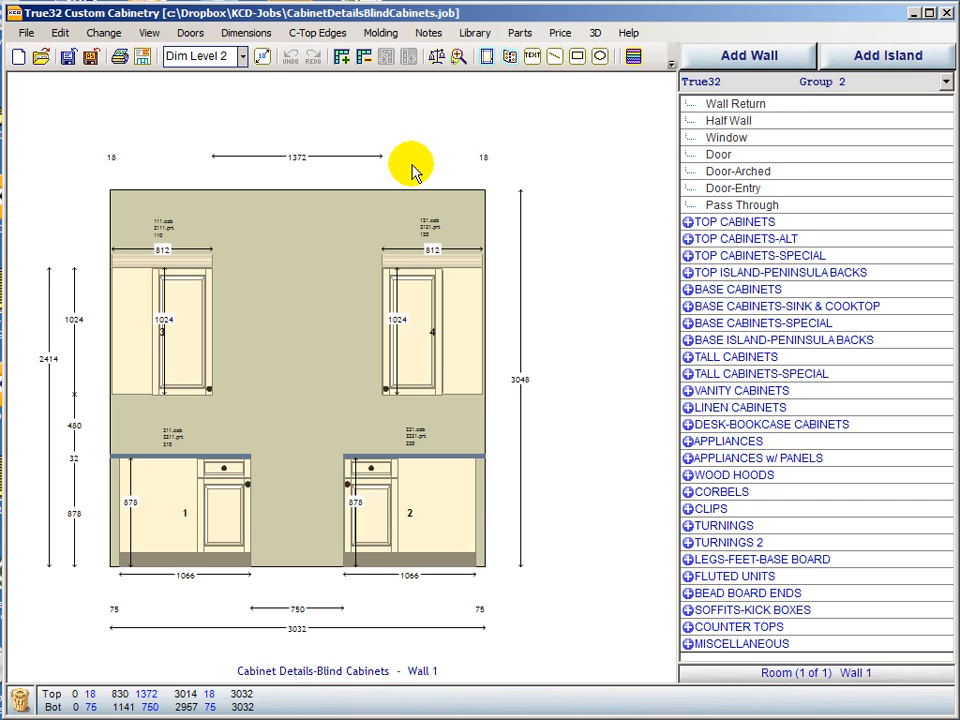
# Calculate the blind cabinets' cut list with T32 PartsListing and CNC output, accepting Zargen1 for drawer and pullout boxes
pyautogui.click(520, 33)
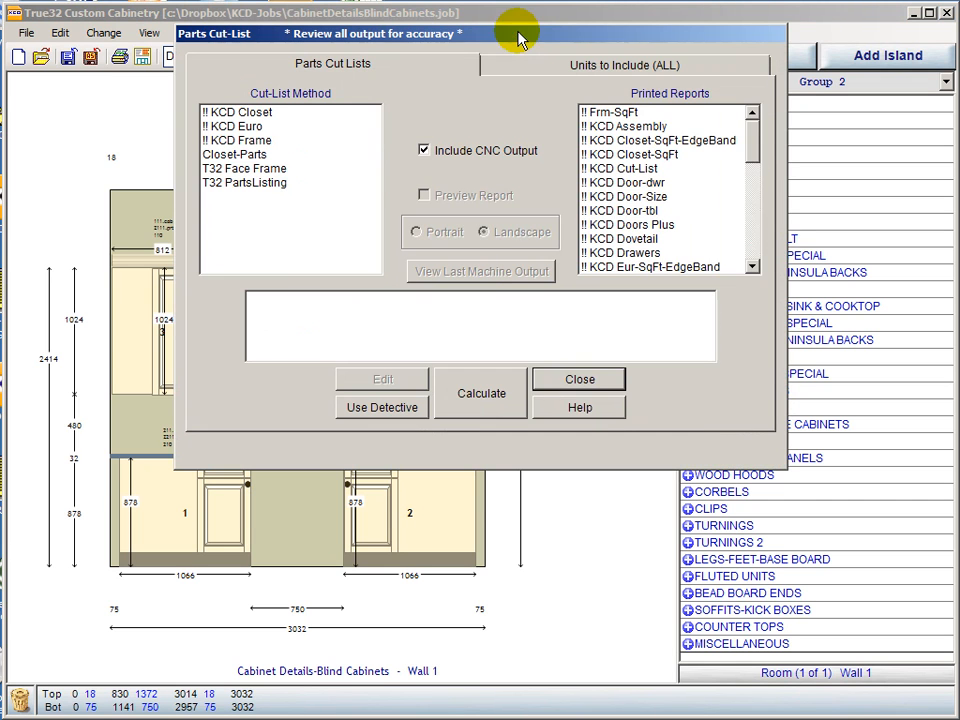
pyautogui.click(240, 183)
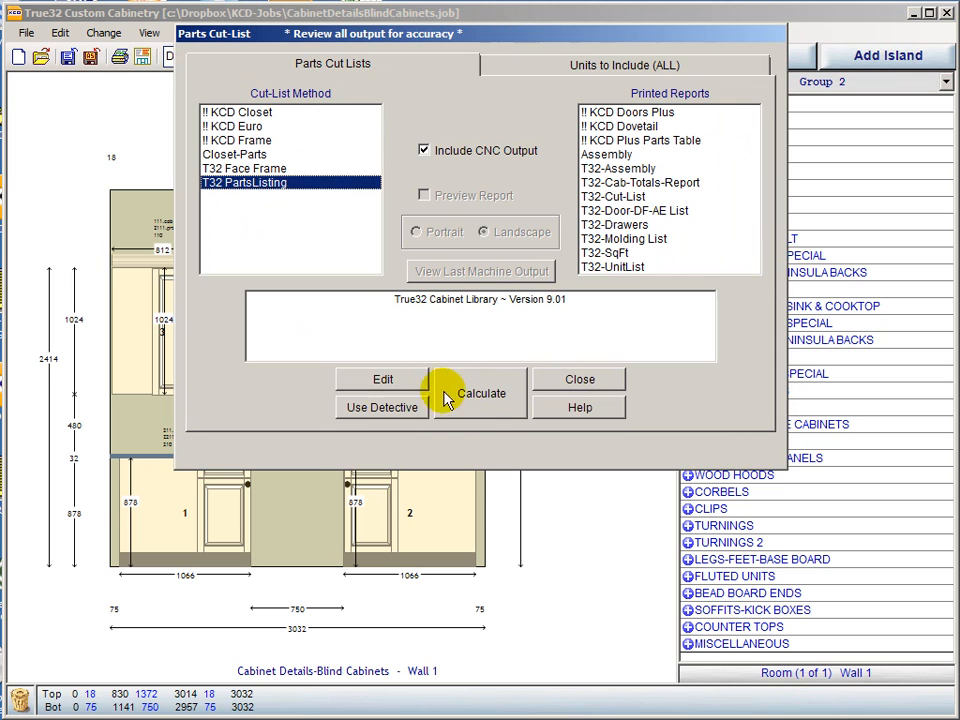
pyautogui.click(486, 400)
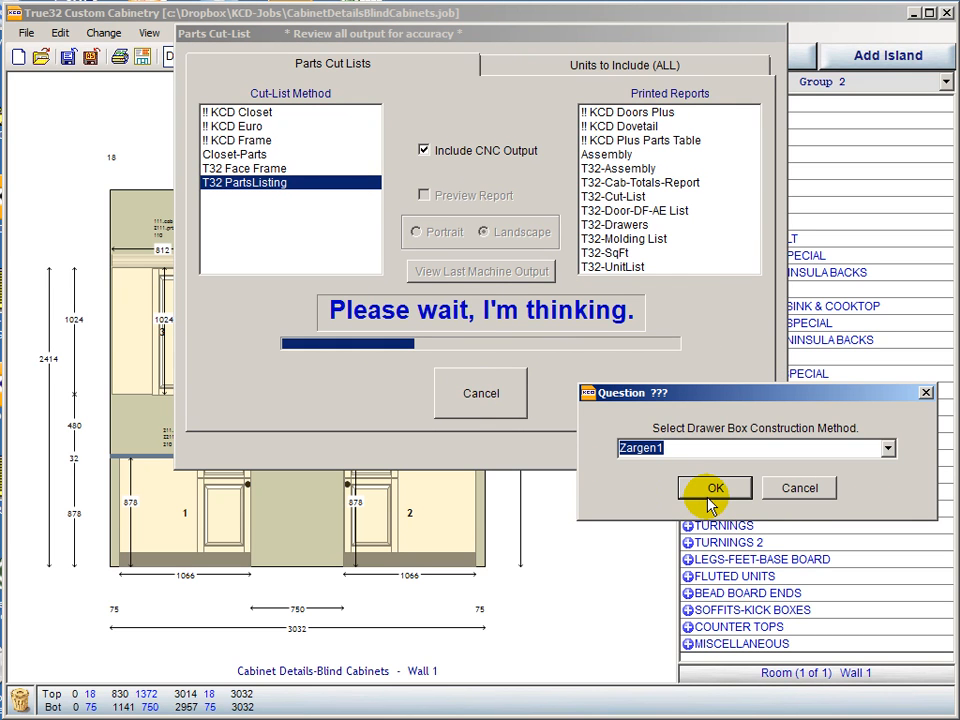
pyautogui.click(713, 491)
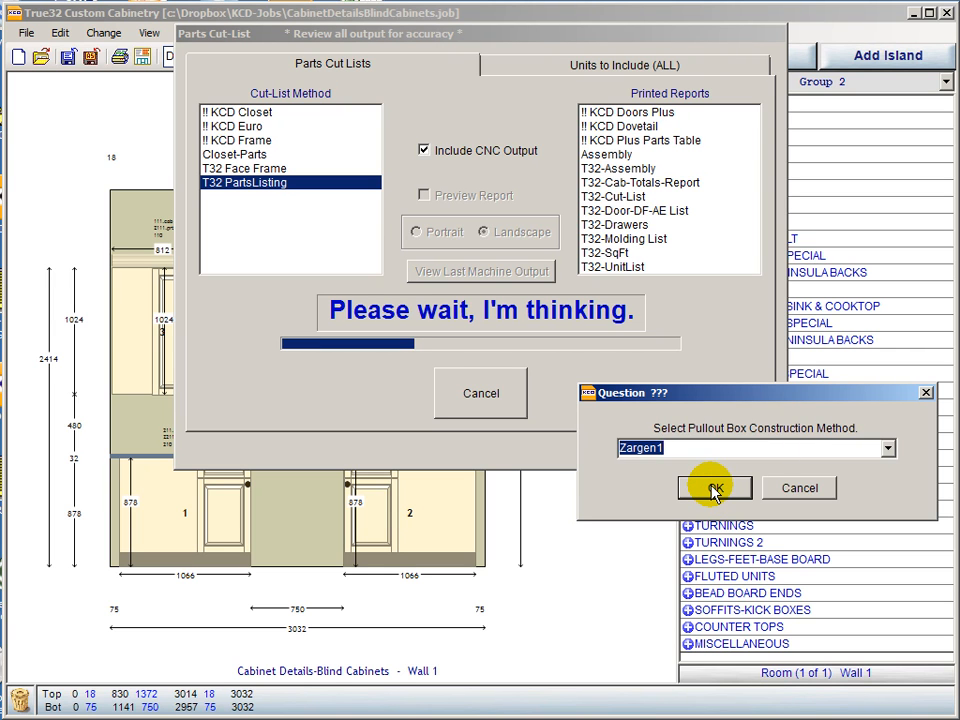
pyautogui.click(713, 489)
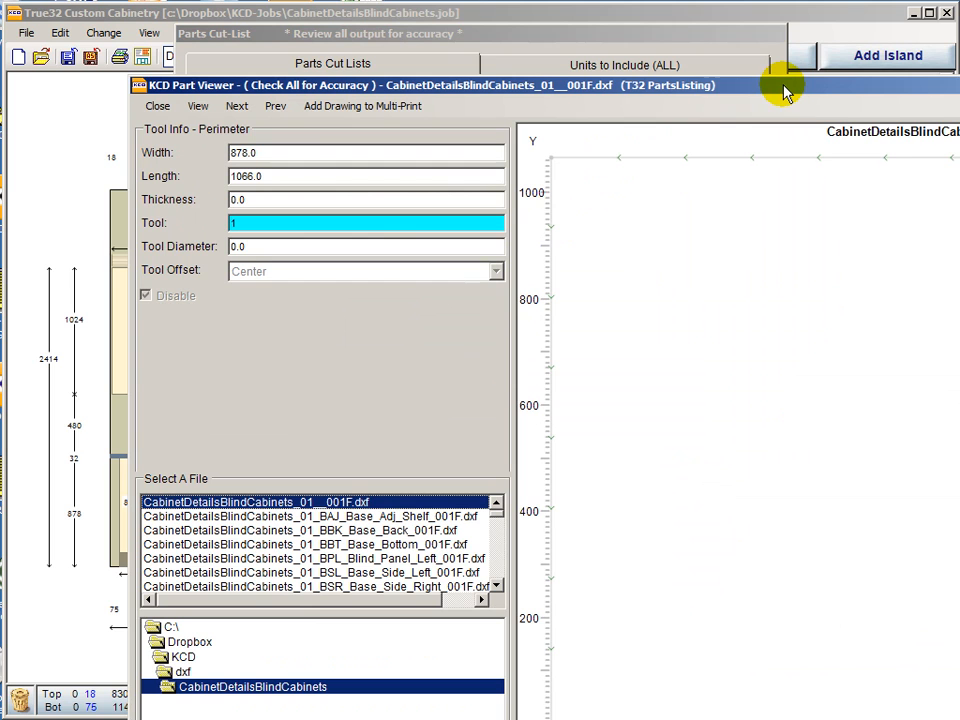
pyautogui.moveTo(783, 97); pyautogui.dragTo(448, 19)
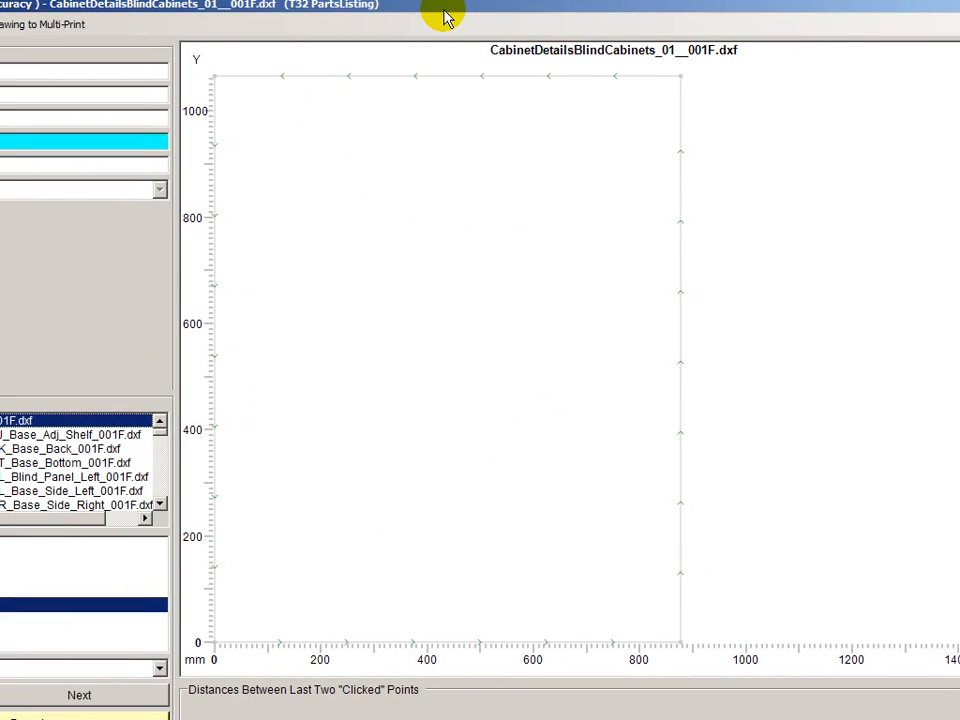
# View the part drawings of unit 1's base adjustable shelf, back, bottom and left blind panel
pyautogui.click(7, 436)
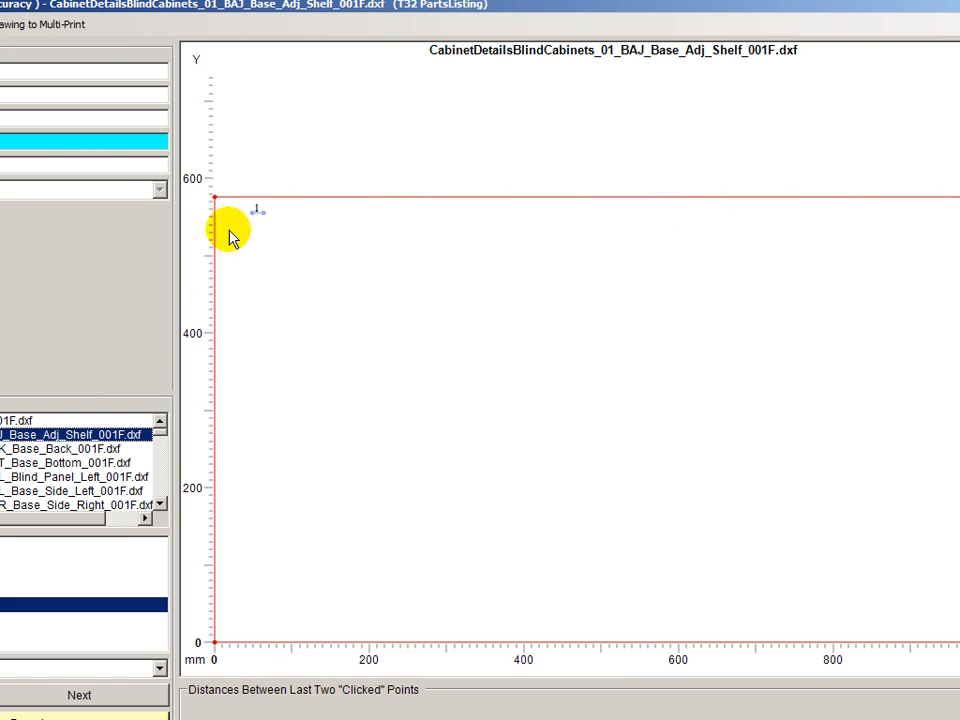
pyautogui.click(50, 449)
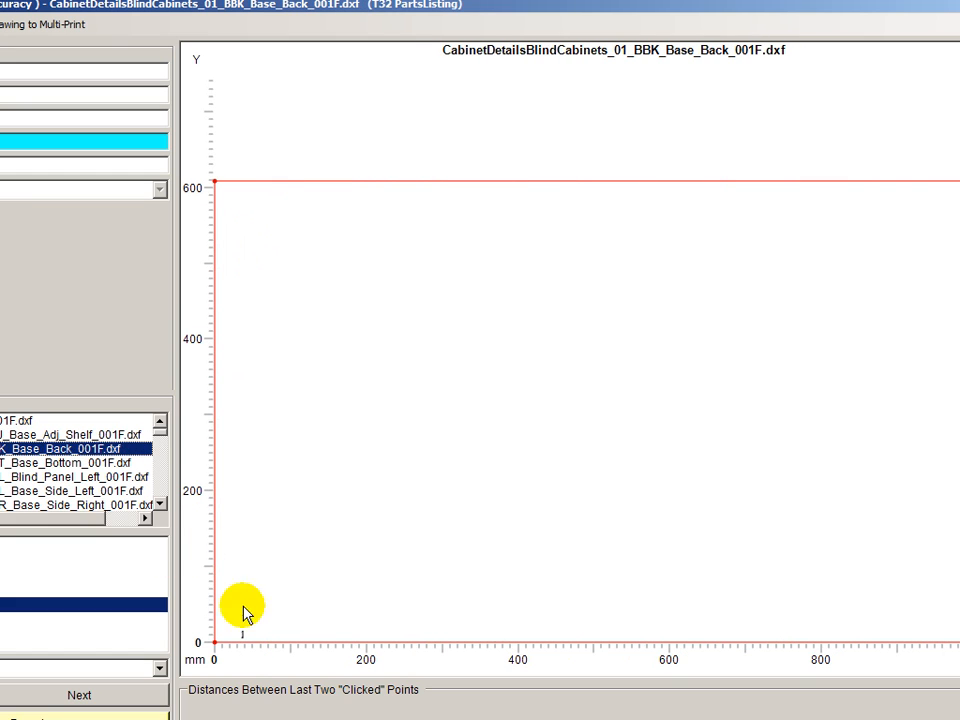
pyautogui.click(66, 463)
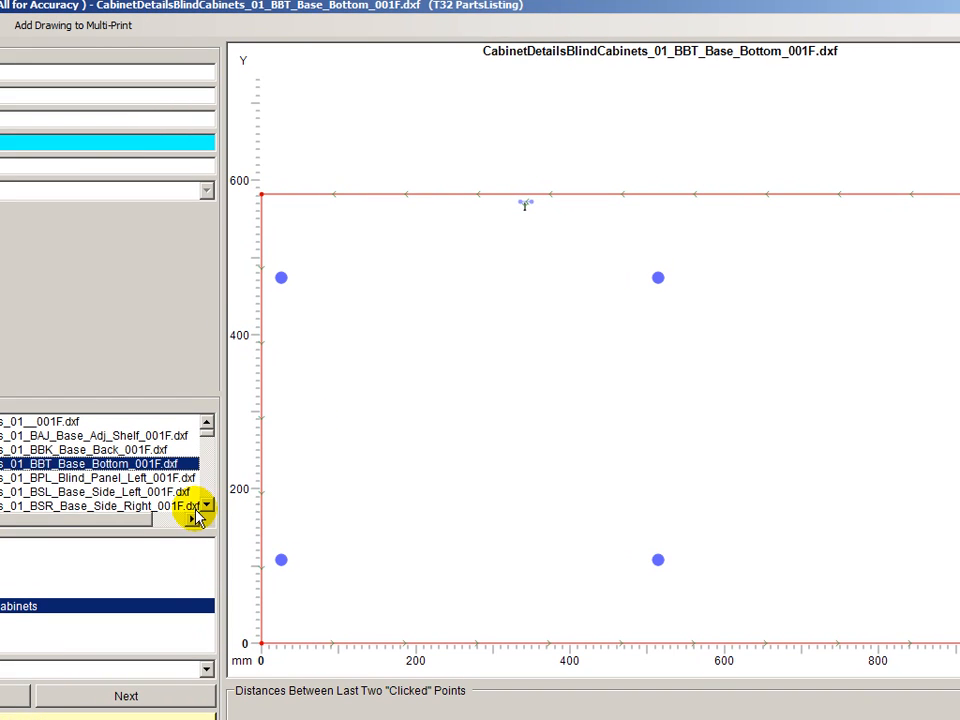
pyautogui.click(95, 480)
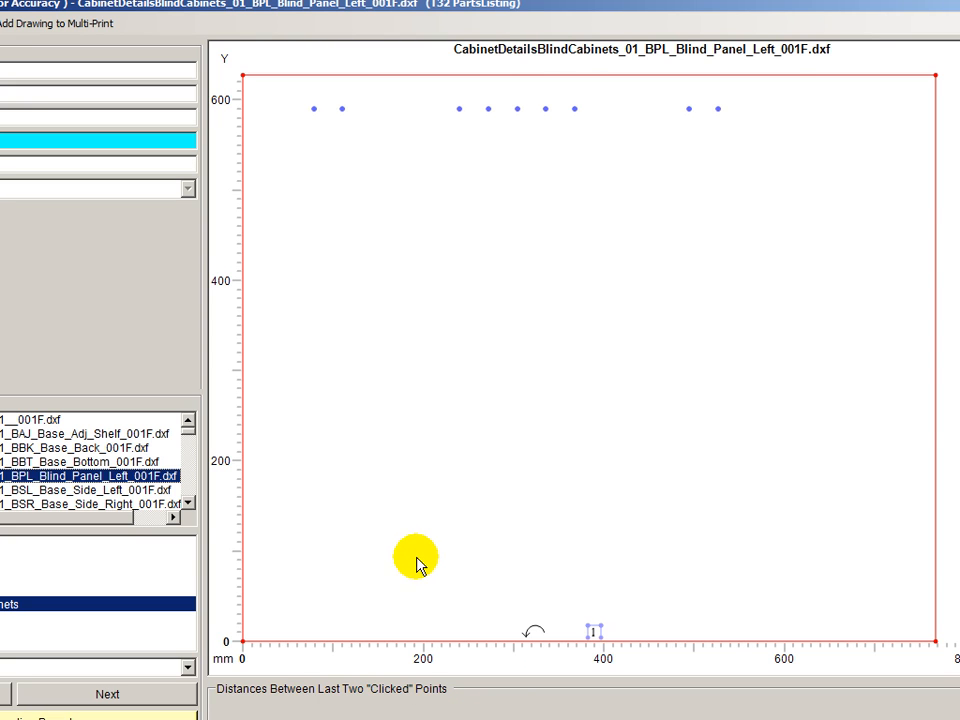
# Compare the part drawings of unit 1's left and right base sides, ending on the right side
pyautogui.click(188, 505)
pyautogui.click(188, 505)
pyautogui.click(188, 505)
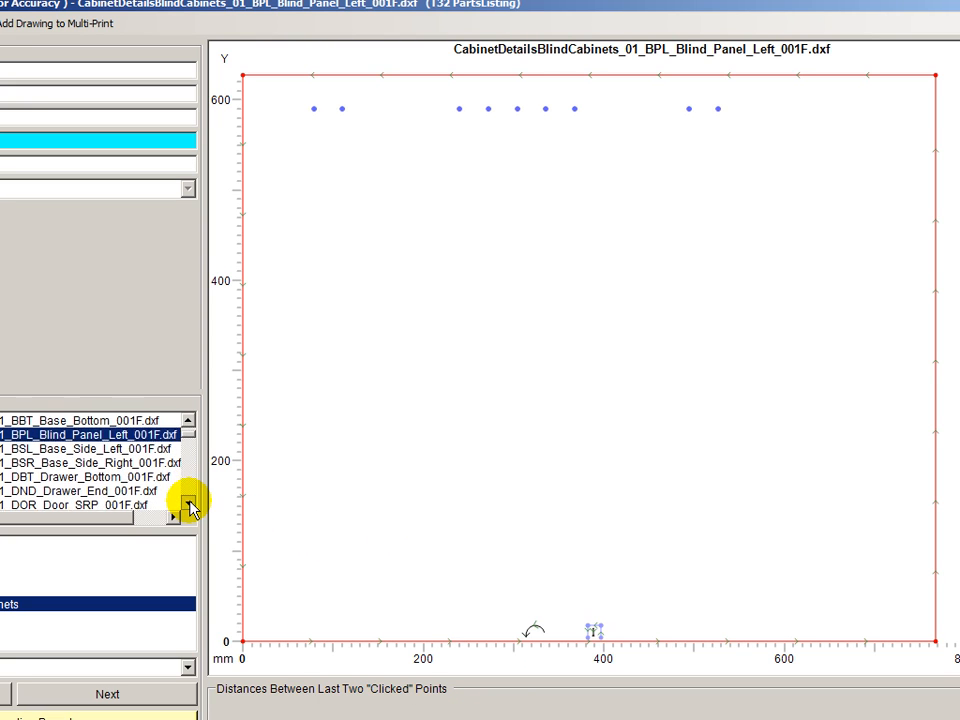
pyautogui.click(93, 449)
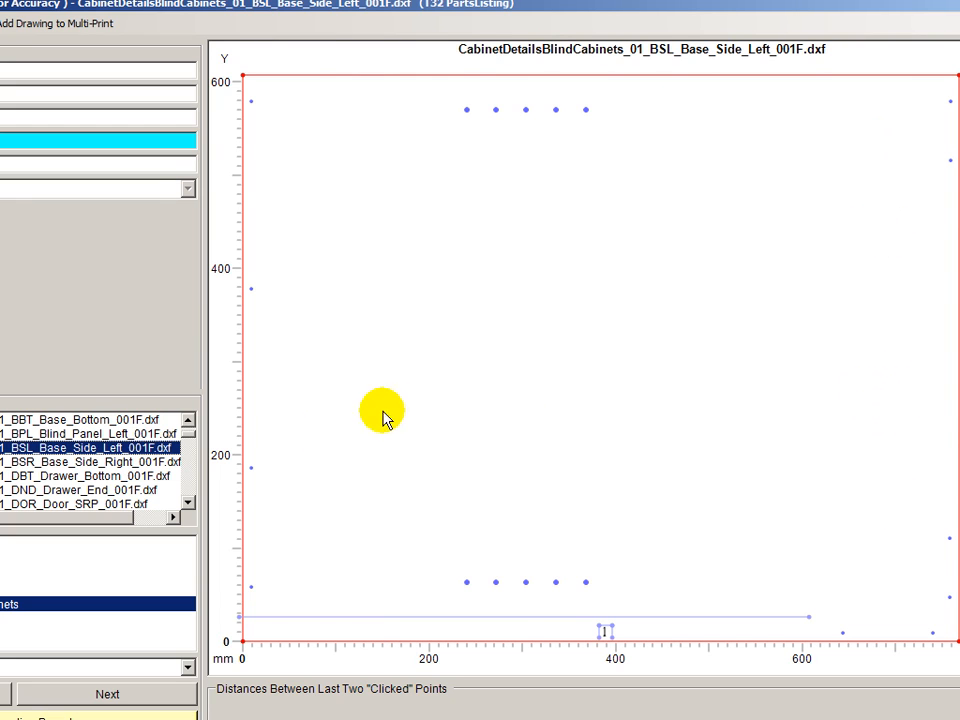
pyautogui.click(95, 462)
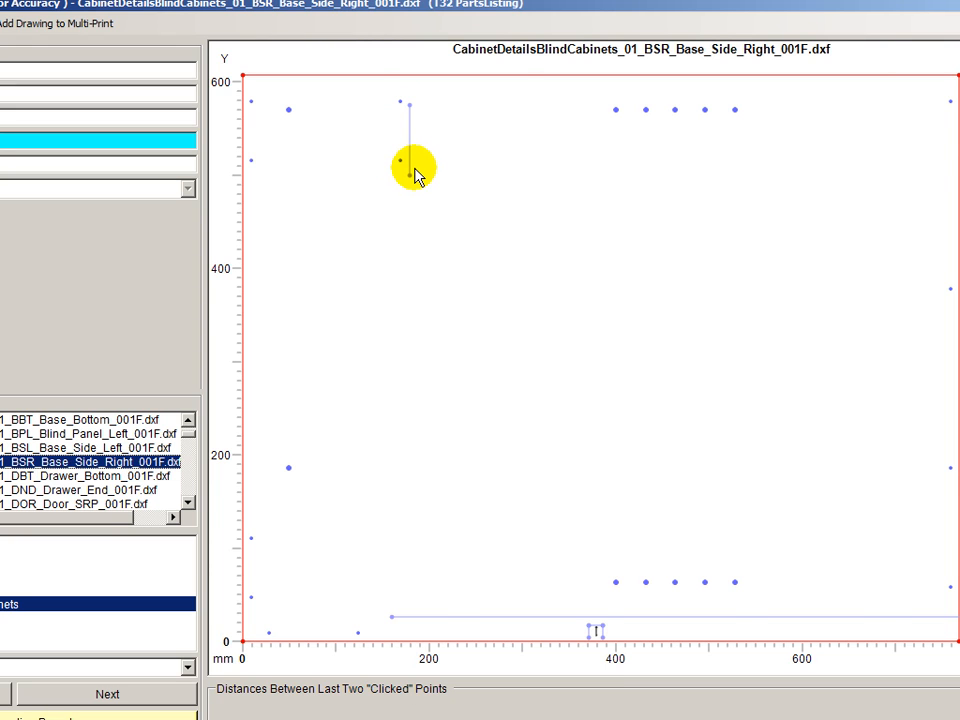
pyautogui.click(75, 447)
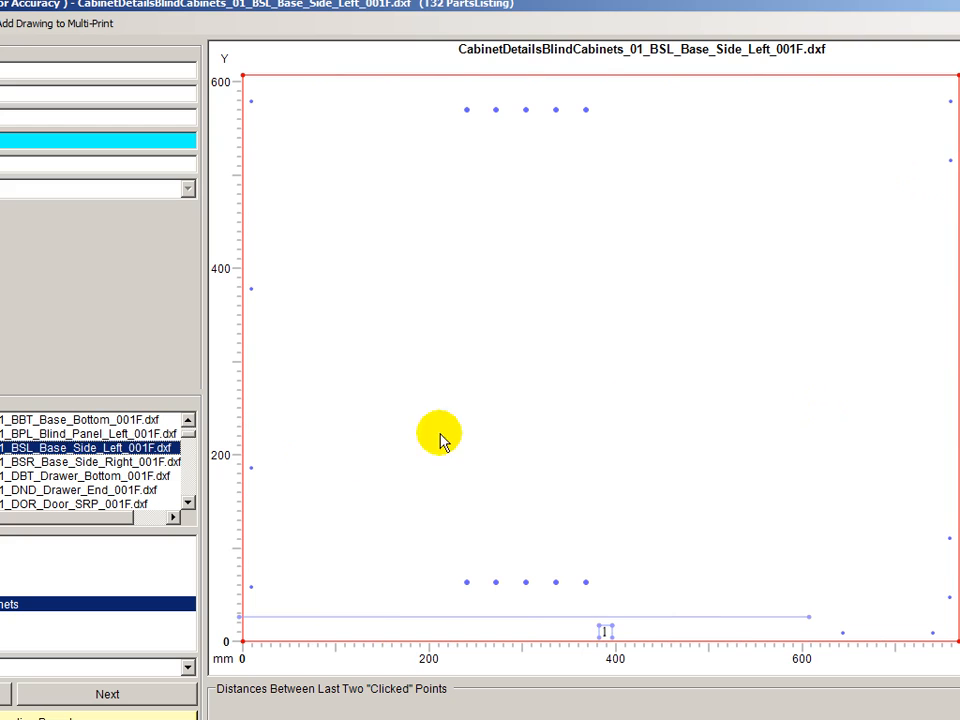
pyautogui.click(75, 462)
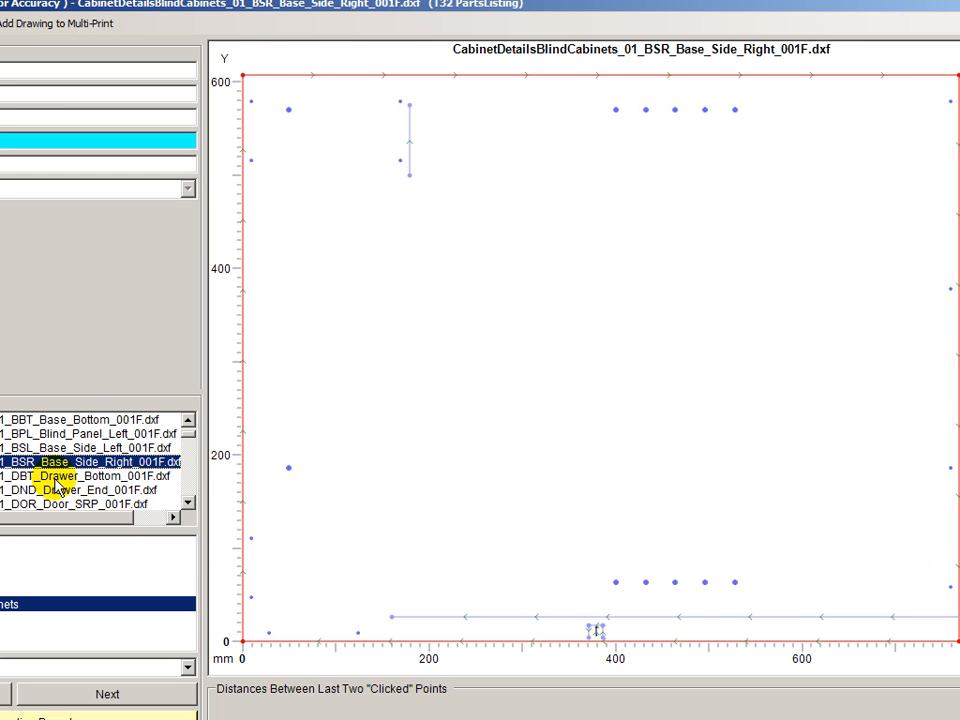
# View the part drawings of unit 1's drawer bottom, drawer end and left drawer partition
pyautogui.click(100, 476)
pyautogui.scroll(-1, 90, 462)
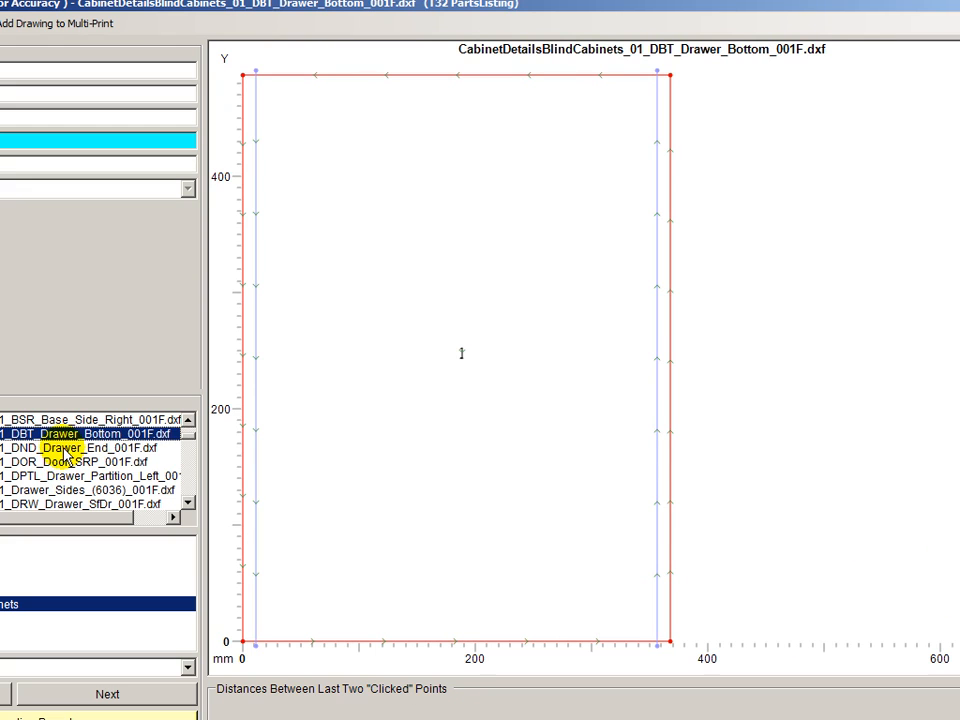
pyautogui.click(65, 449)
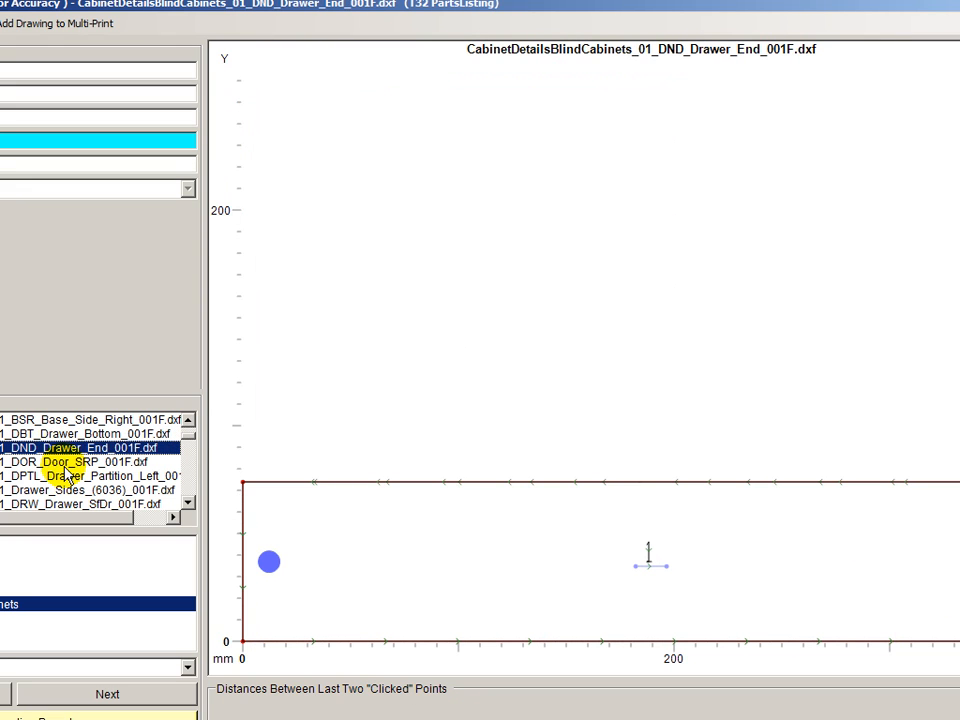
pyautogui.click(60, 477)
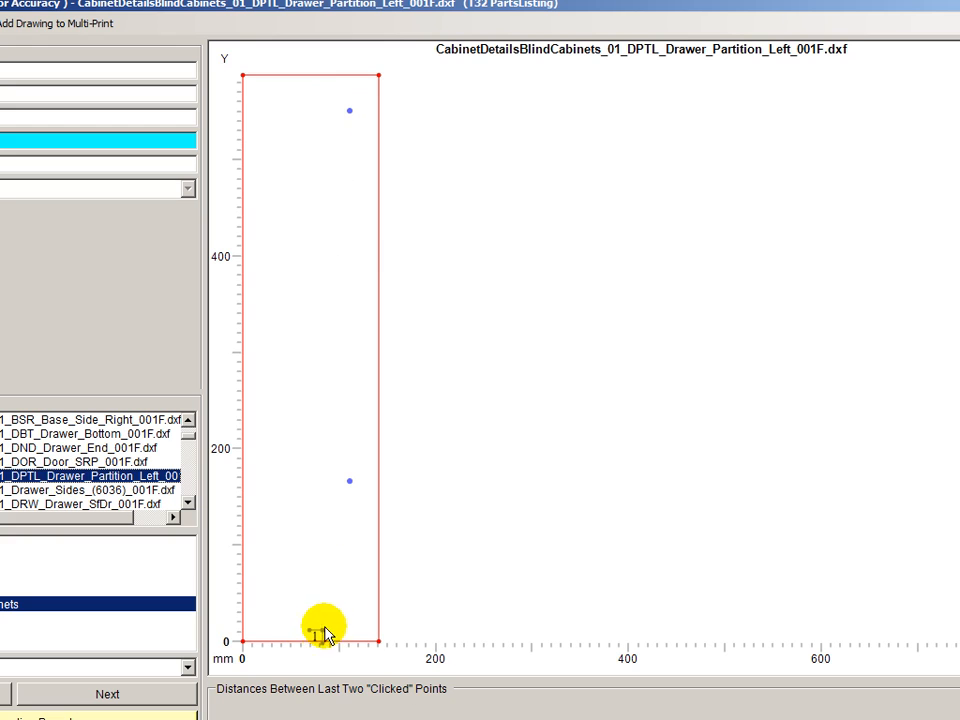
pyautogui.click(321, 628)
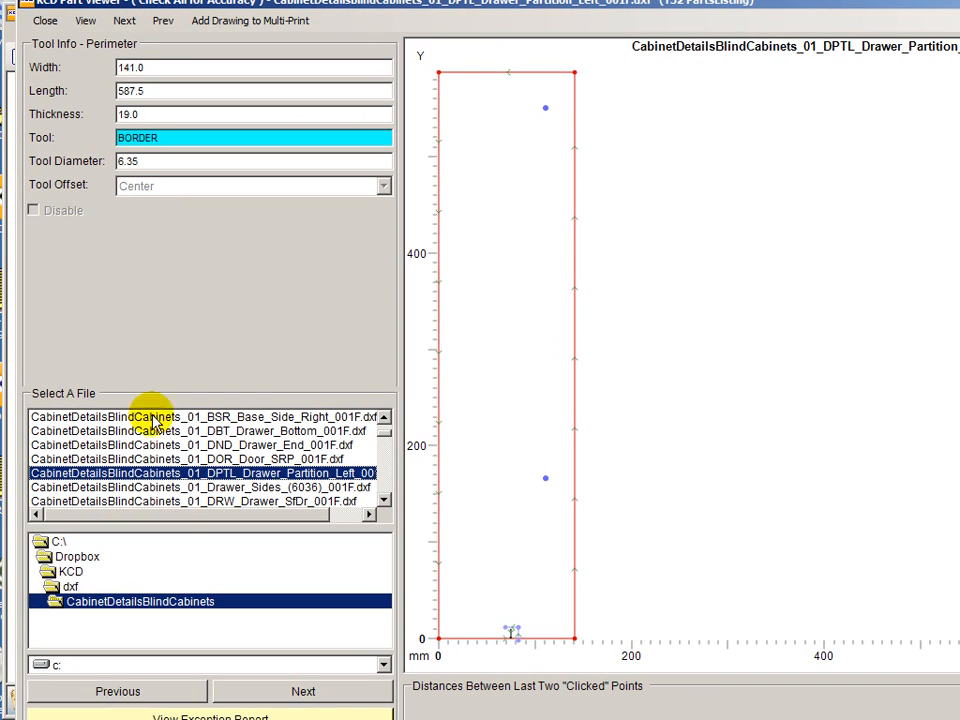
# Close the part viewer and the parts cut list, and hide the doors and drawer fronts in the Wall 1 elevation
pyautogui.click(44, 20)
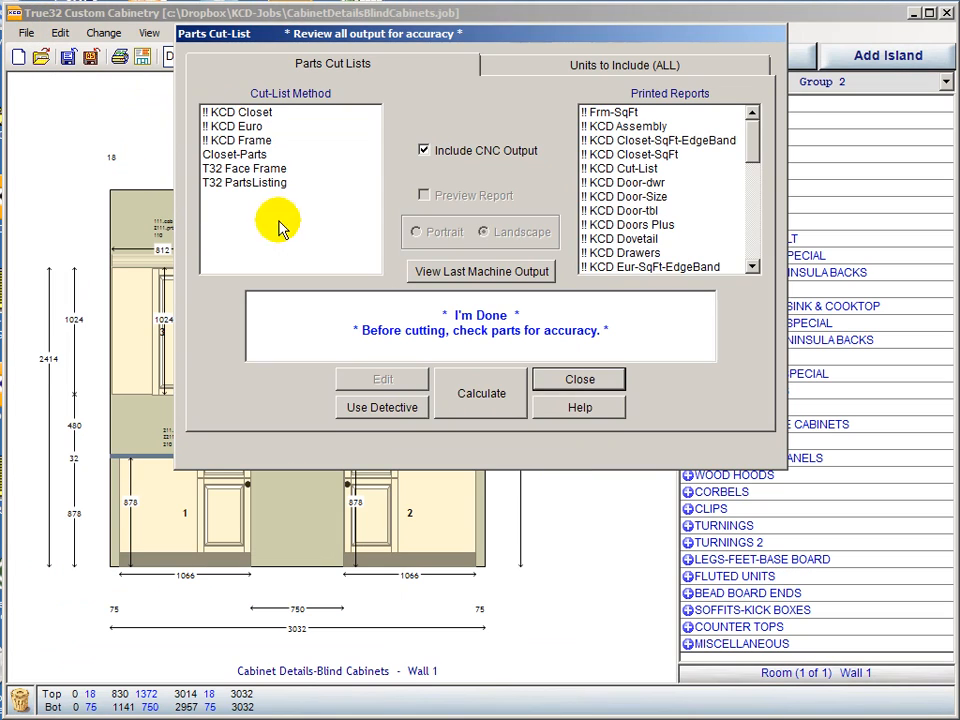
pyautogui.click(600, 385)
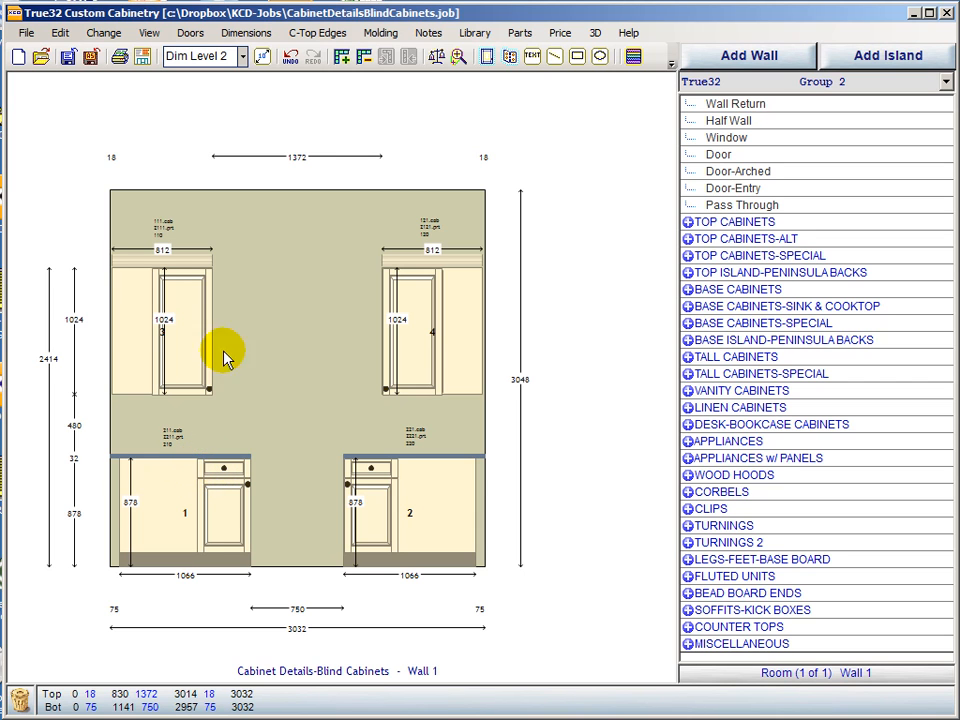
pyautogui.click(487, 57)
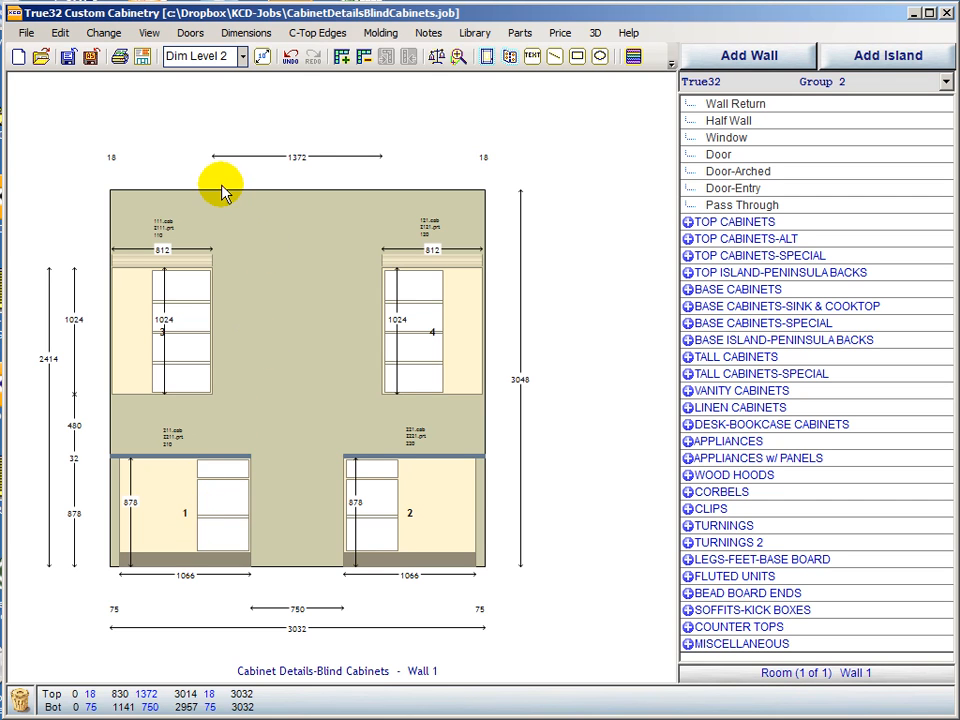
# Open the job CabinetDetailsClipped.job from the KCD-Jobs folder
pyautogui.click(23, 31)
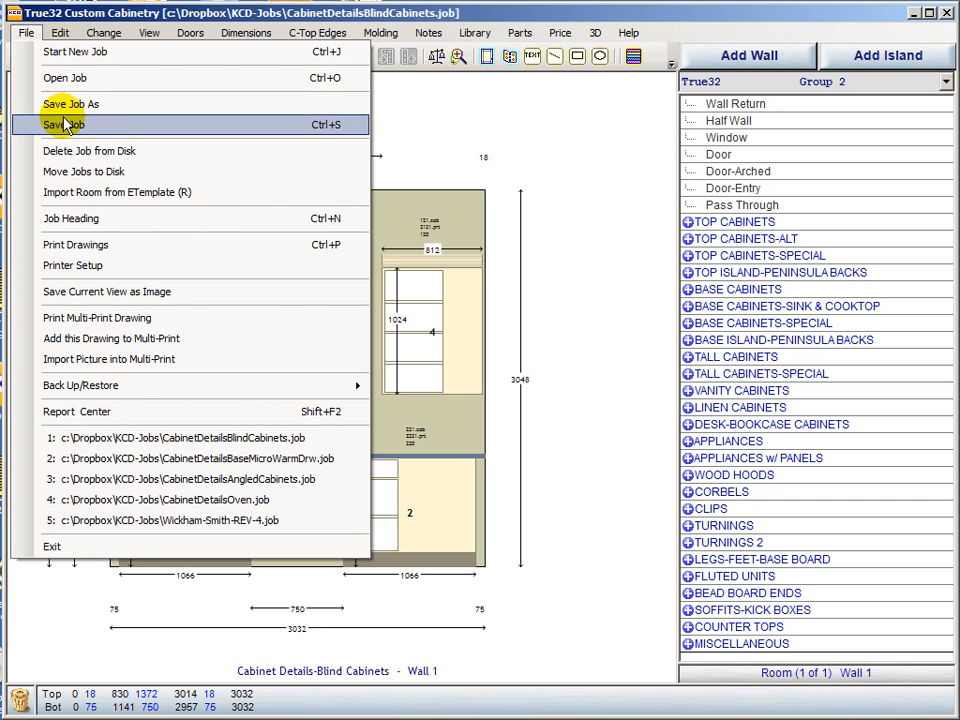
pyautogui.click(58, 79)
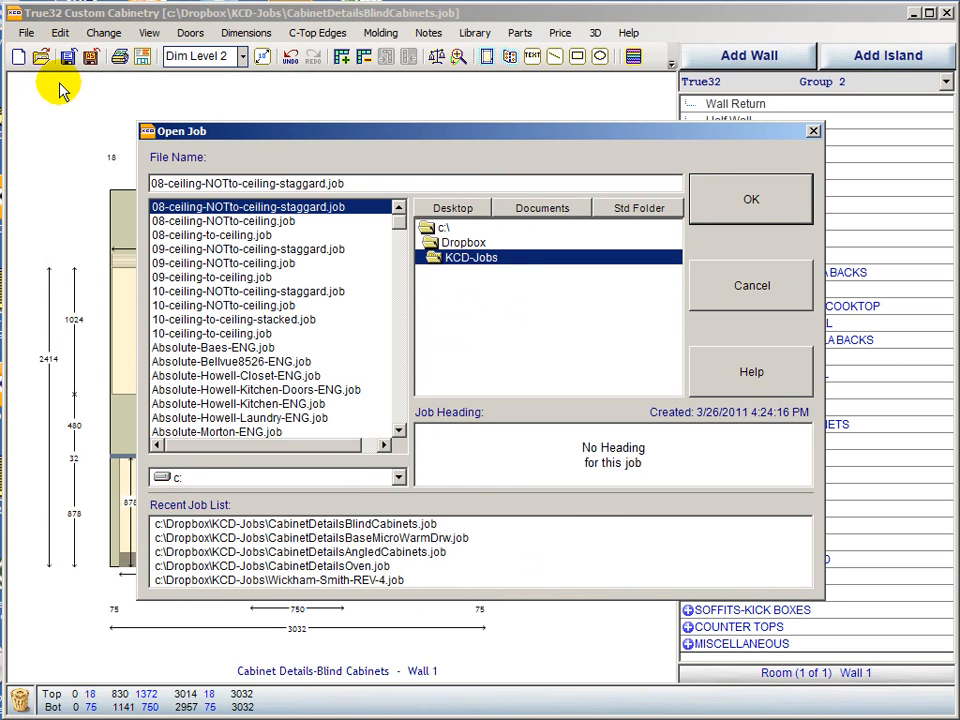
pyautogui.press('c')
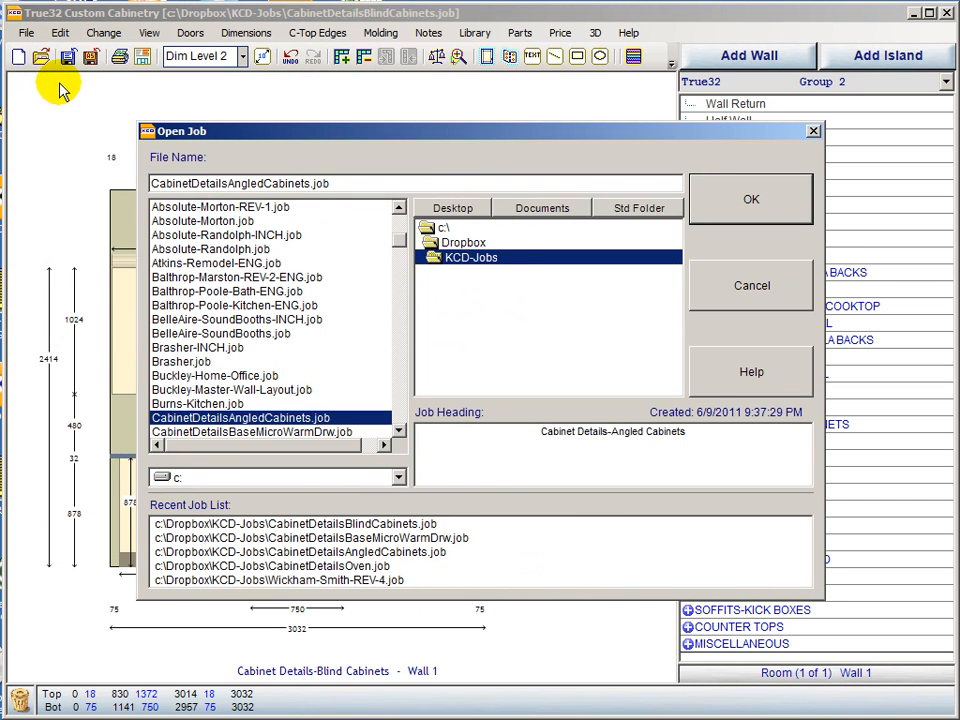
pyautogui.click(399, 431)
pyautogui.click(399, 431)
pyautogui.click(399, 431)
pyautogui.click(399, 431)
pyautogui.click(399, 431)
pyautogui.click(399, 431)
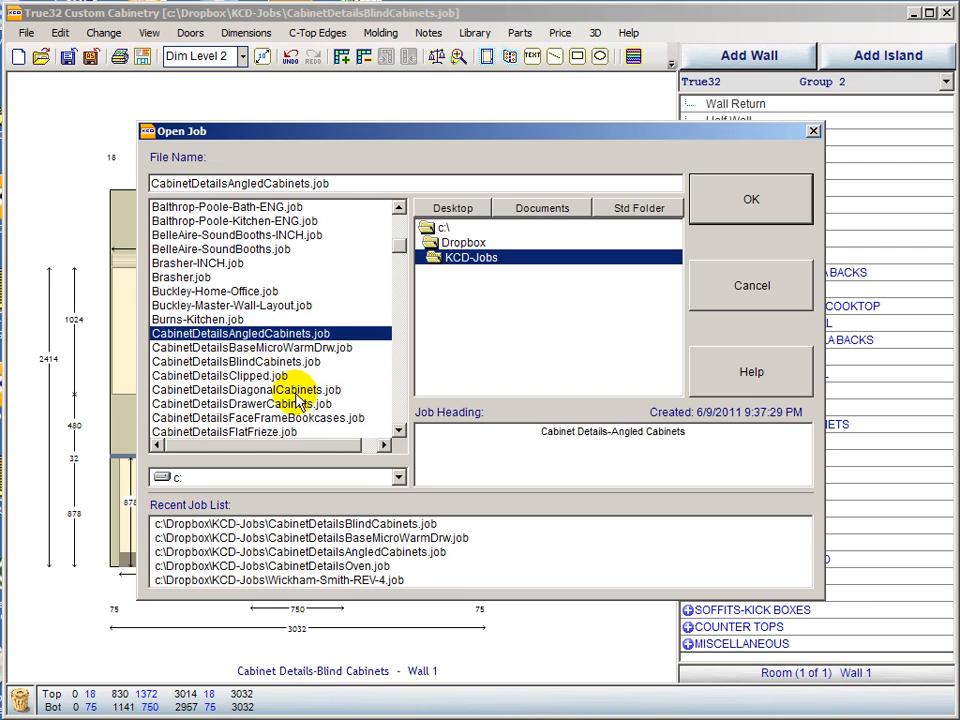
pyautogui.click(228, 376)
pyautogui.click(750, 202)
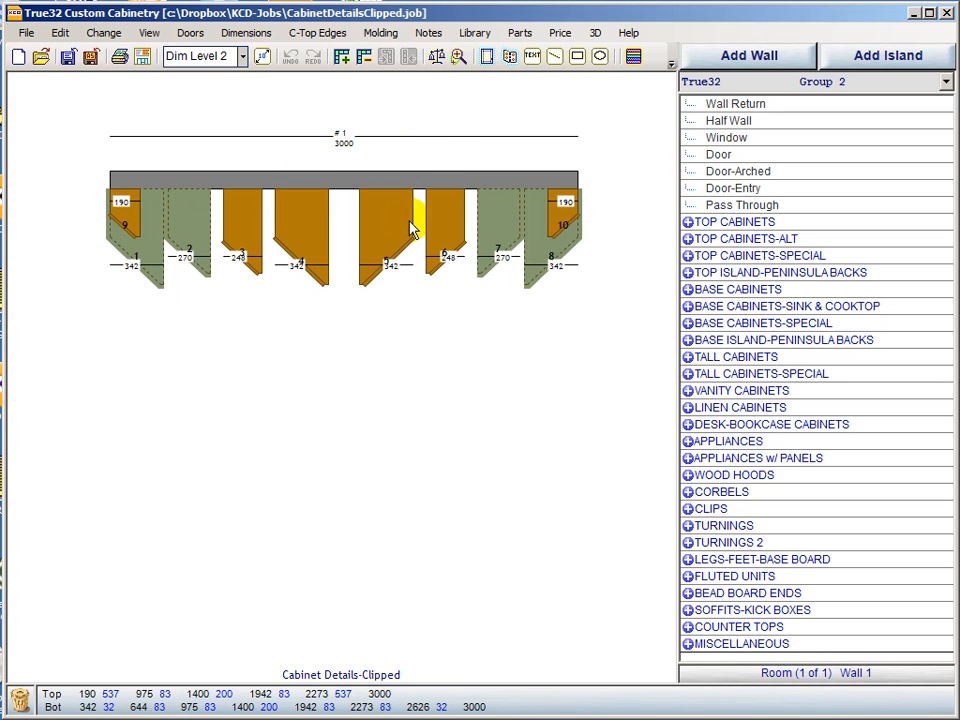
# Compare the clipped cabinets in the Wall 1 elevation and the floor plan, ending in the elevation
pyautogui.doubleClick(421, 112)
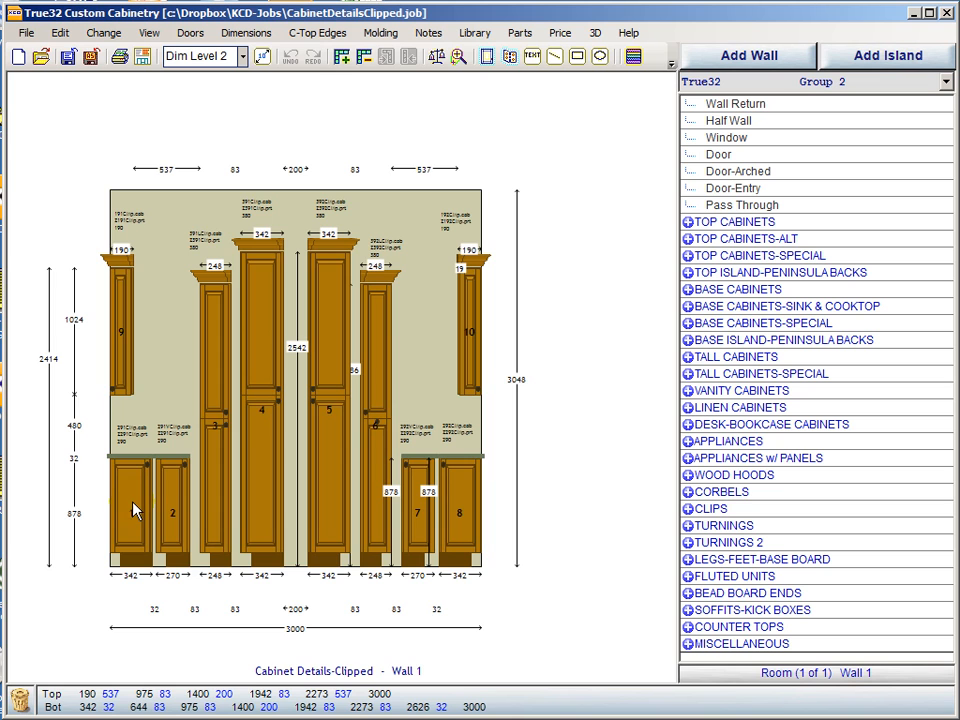
pyautogui.doubleClick(387, 137)
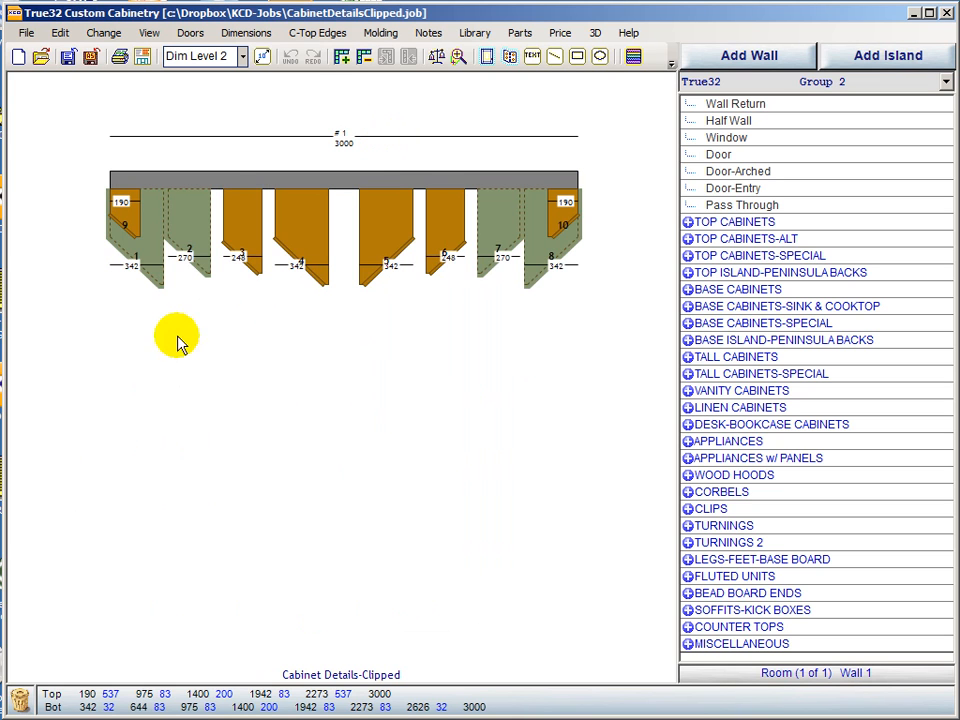
pyautogui.click(407, 120)
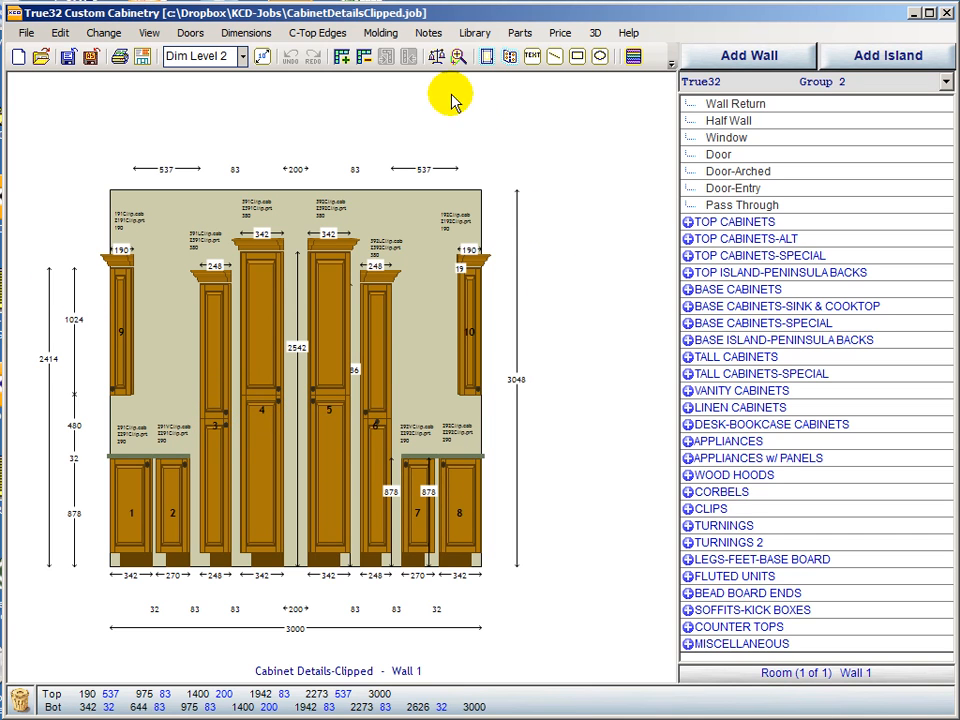
# Calculate the clipped cabinets' cut list with T32 PartsListing and CNC output, accepting Zargen1 as the box construction method
pyautogui.click(521, 33)
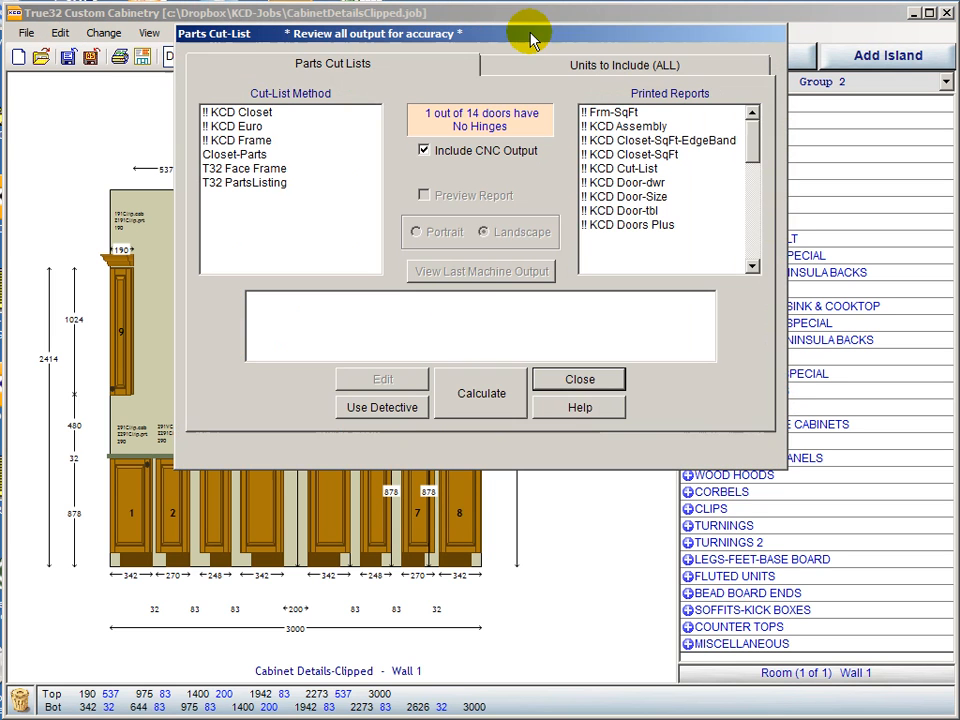
pyautogui.click(257, 186)
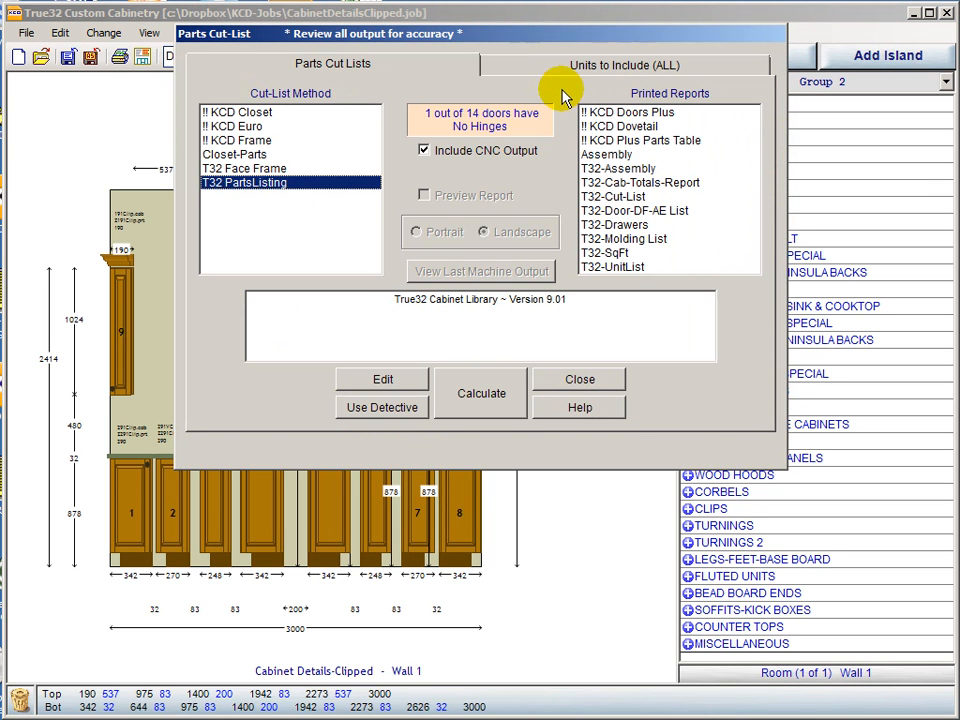
pyautogui.click(485, 387)
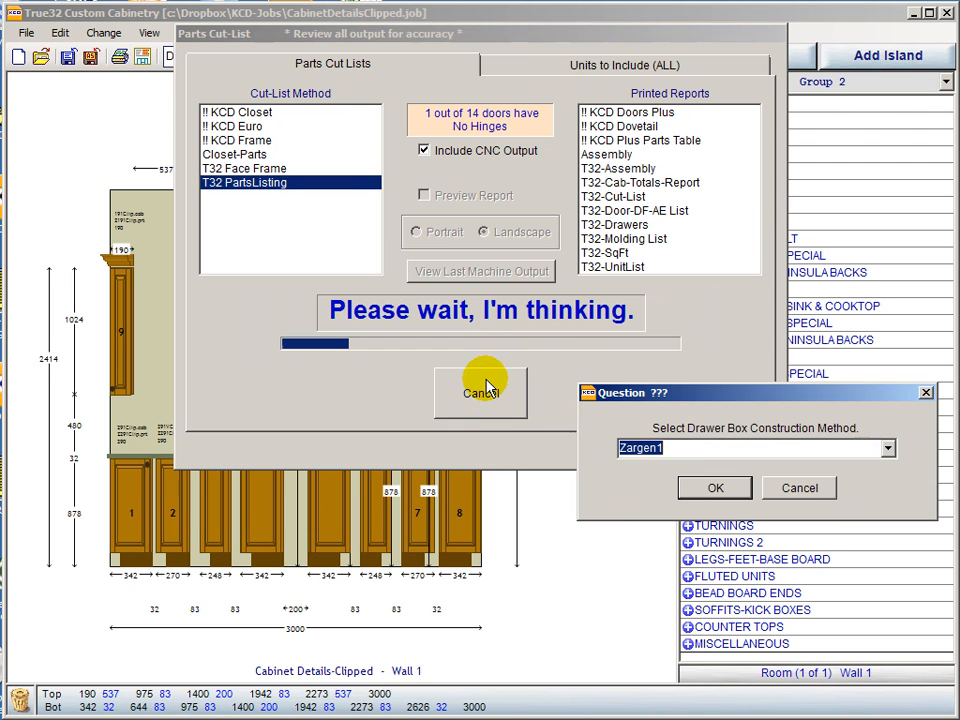
pyautogui.click(716, 488)
pyautogui.click(716, 488)
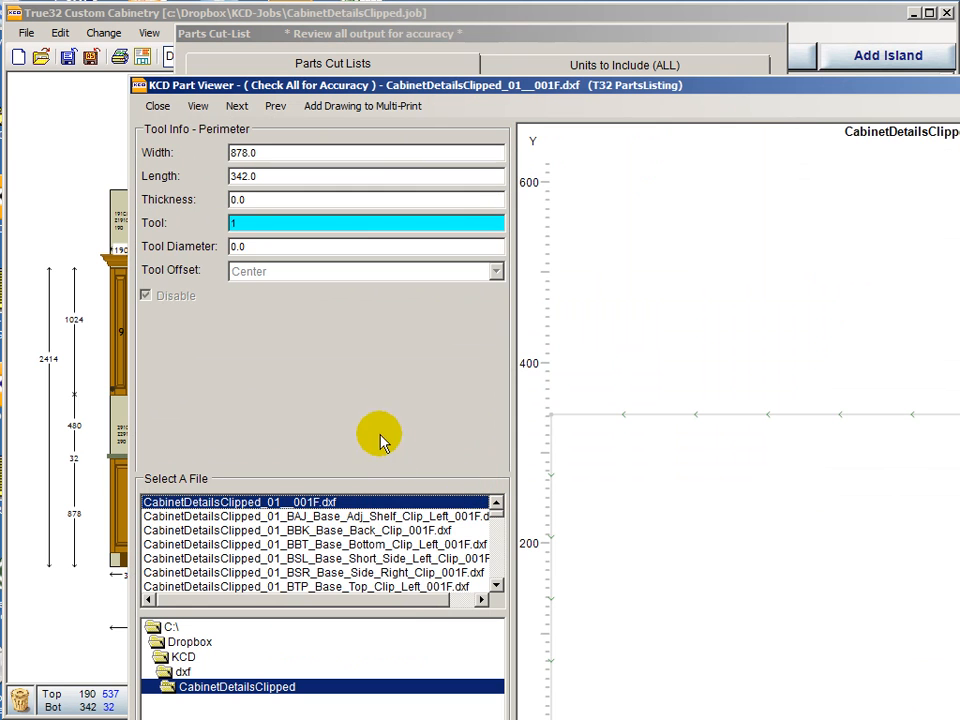
# View the part drawings of clipped unit 1's adjustable shelf, back, bottom, short left side and right side
pyautogui.moveTo(662, 89); pyautogui.dragTo(250, 20)
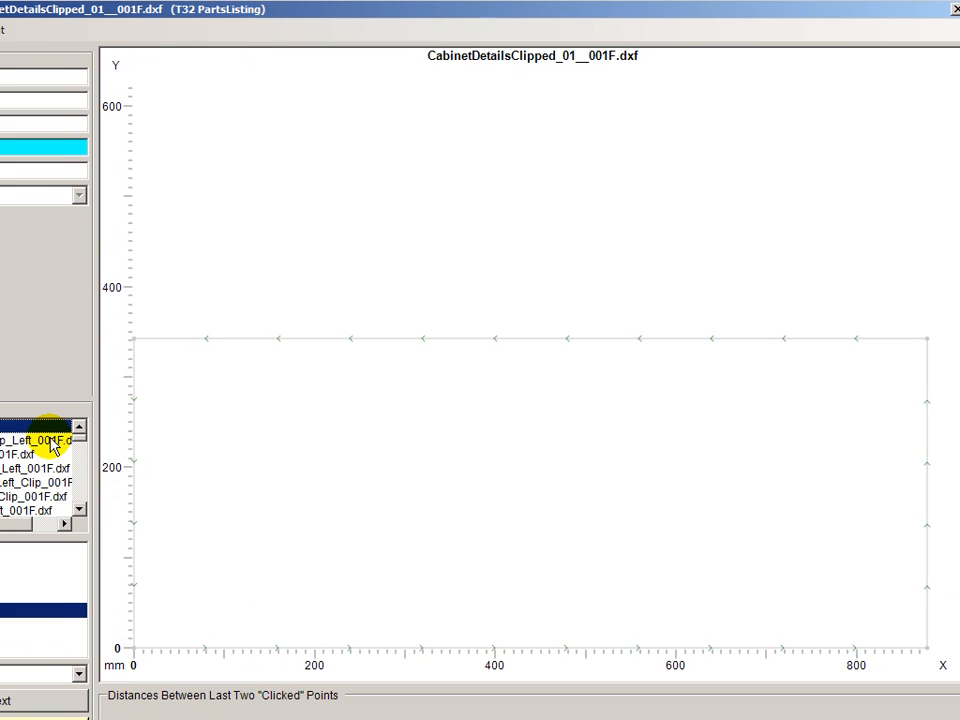
pyautogui.moveTo(236, 14); pyautogui.dragTo(267, 10)
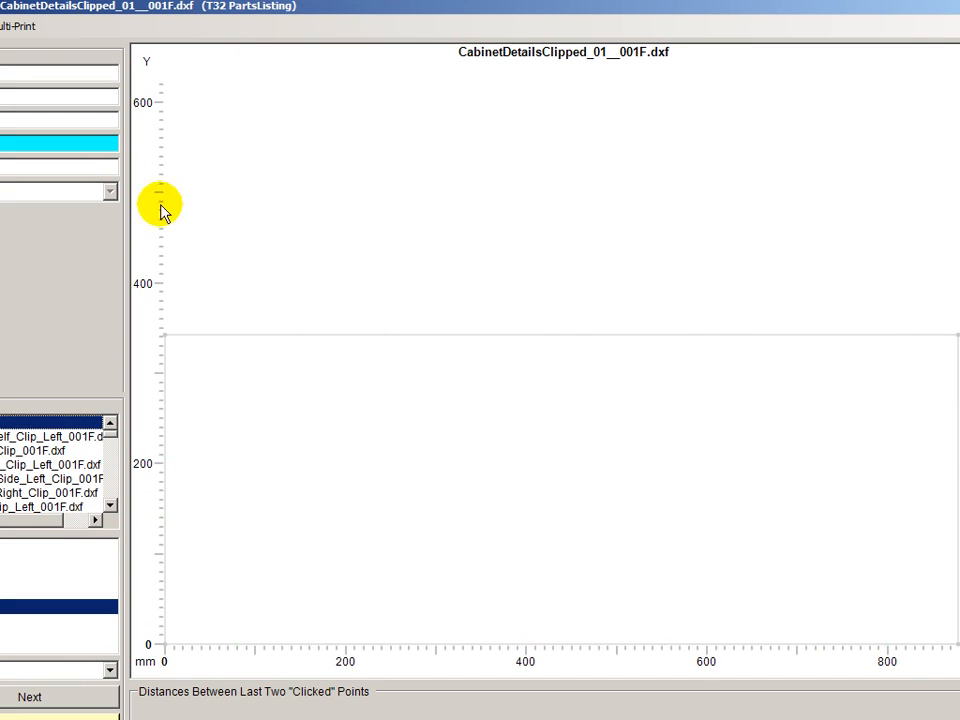
pyautogui.click(12, 436)
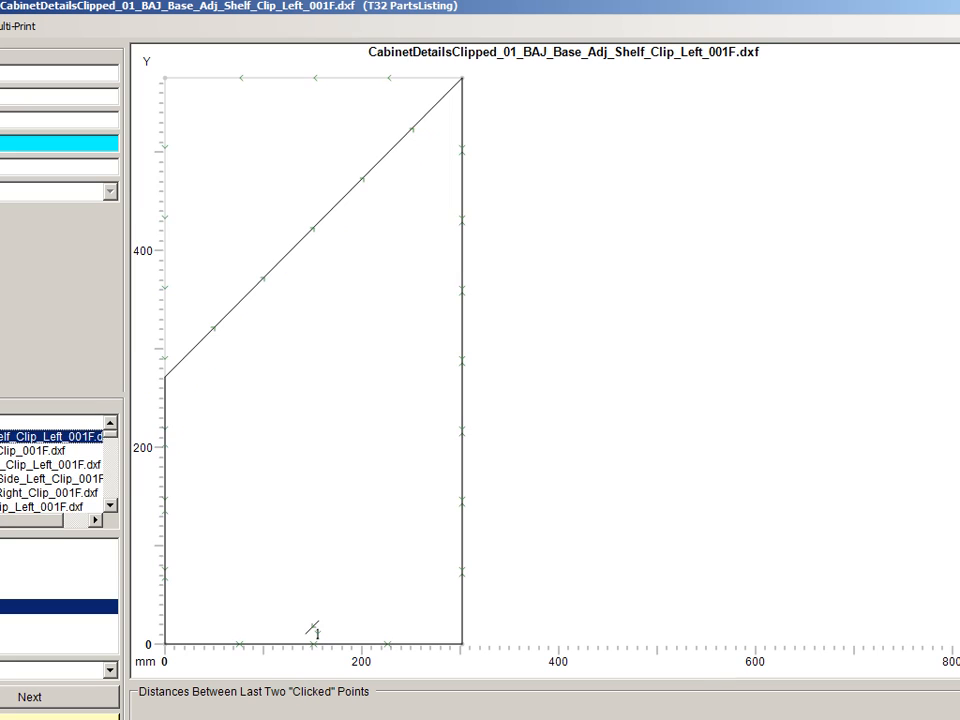
pyautogui.press('Down')
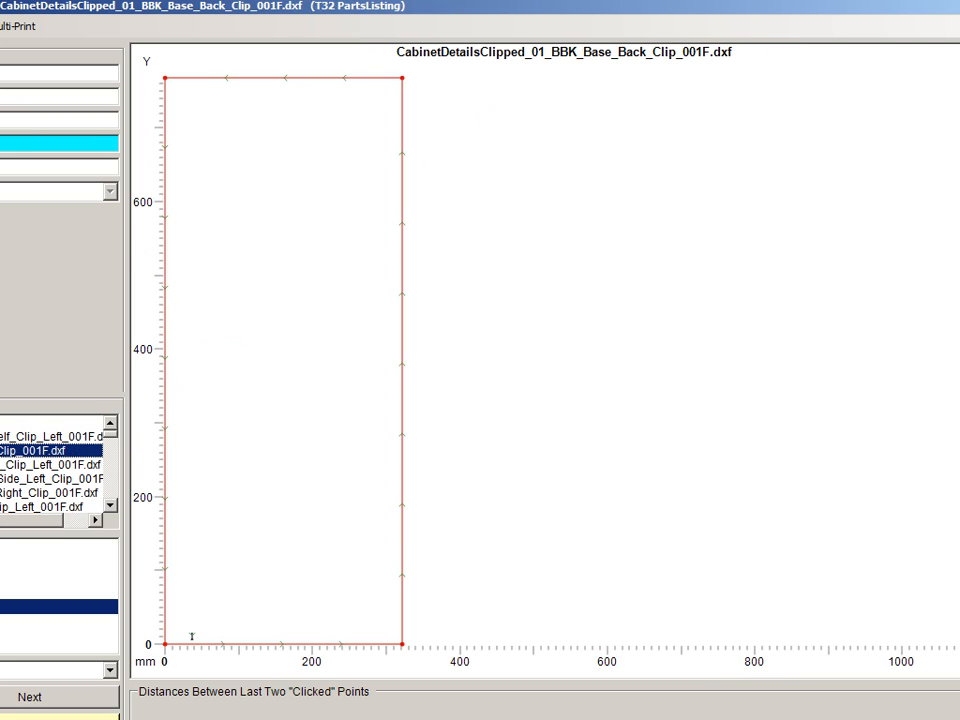
pyautogui.press('Down')
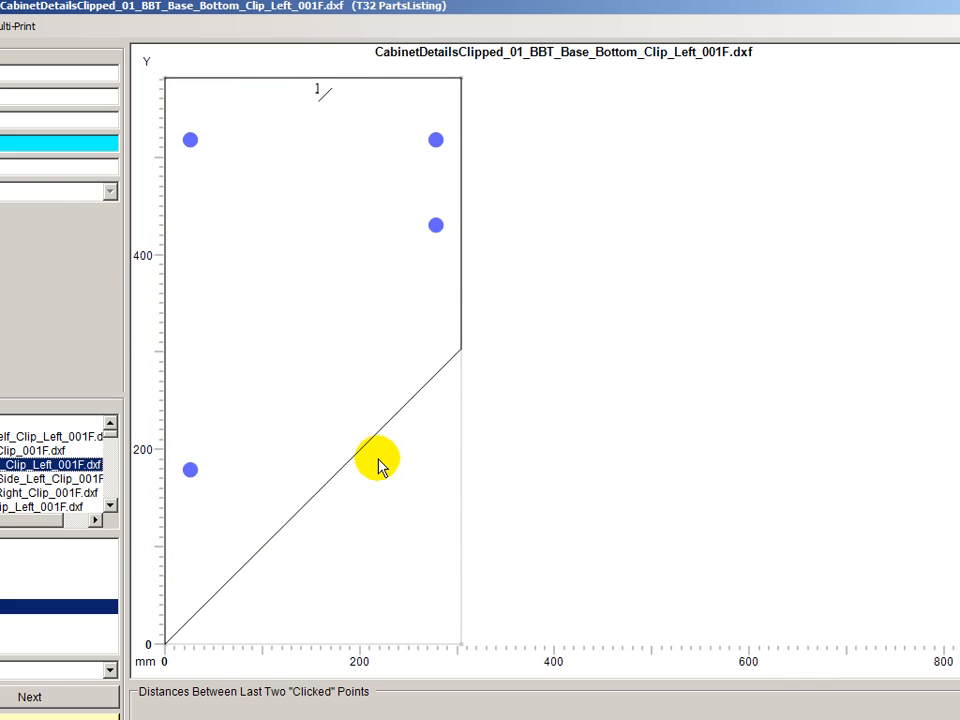
pyautogui.click(18, 481)
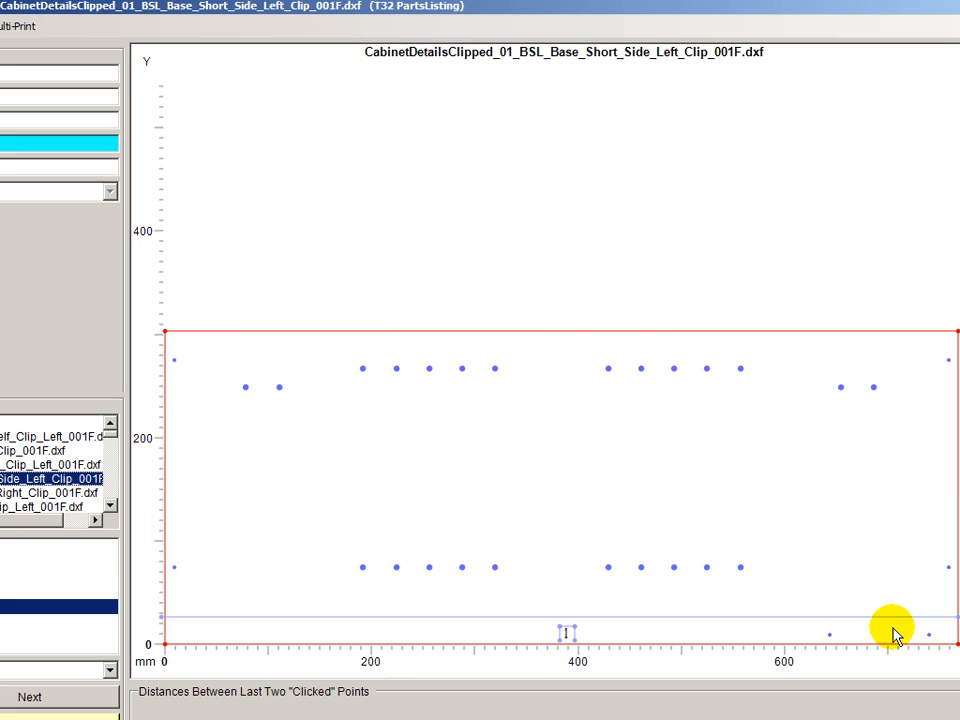
pyautogui.click(10, 493)
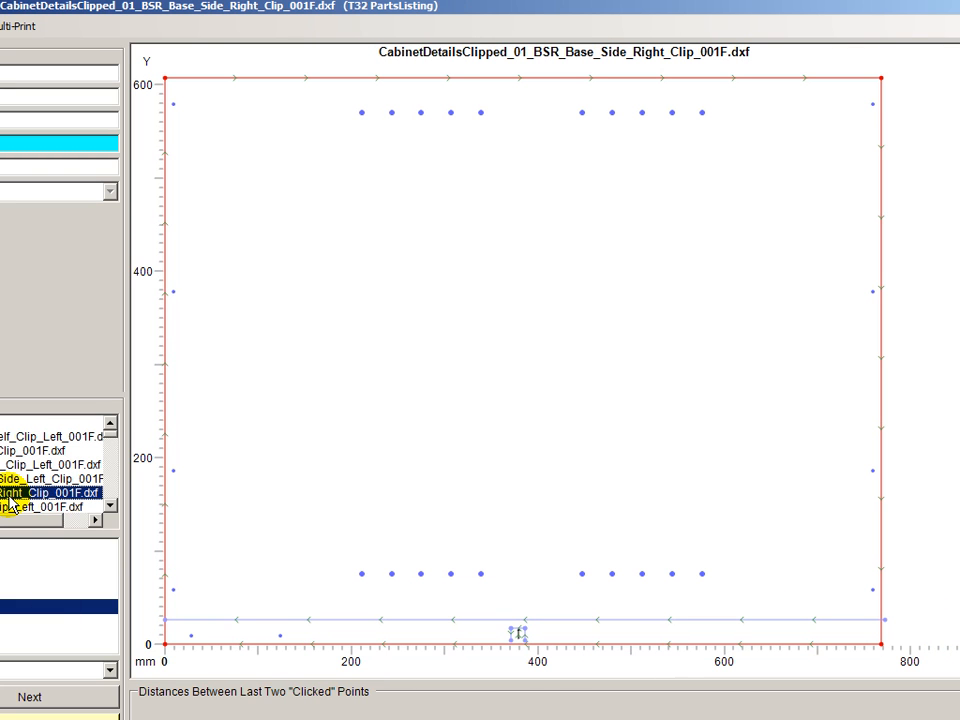
# View the part drawing of clipped unit 1's top and close the part viewer and the cut-list dialog
pyautogui.click(110, 506)
pyautogui.click(110, 506)
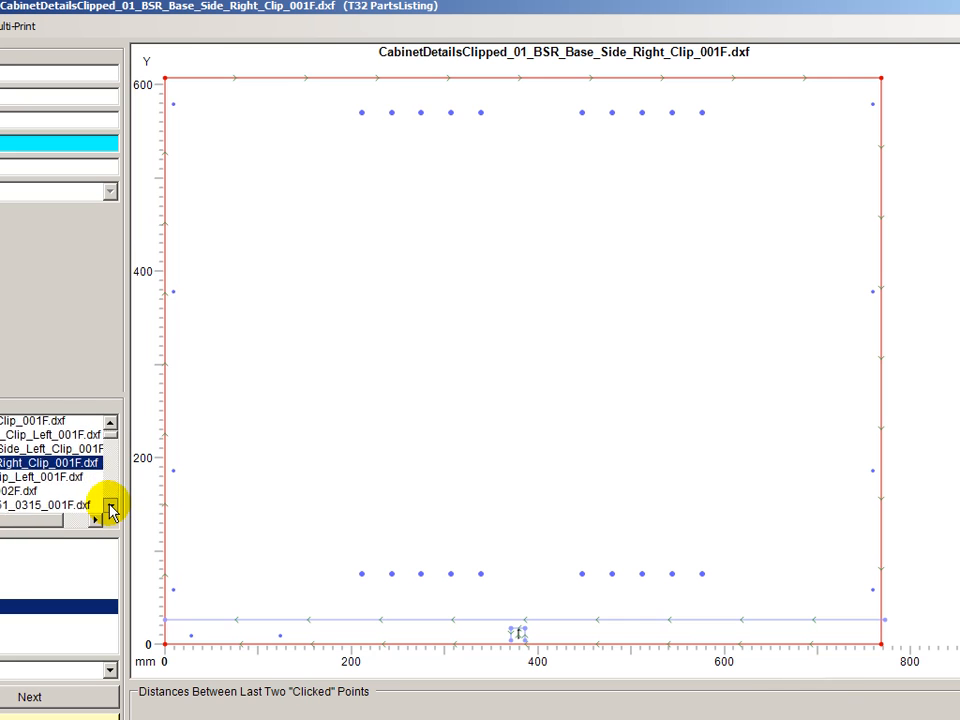
pyautogui.click(110, 506)
pyautogui.click(6, 465)
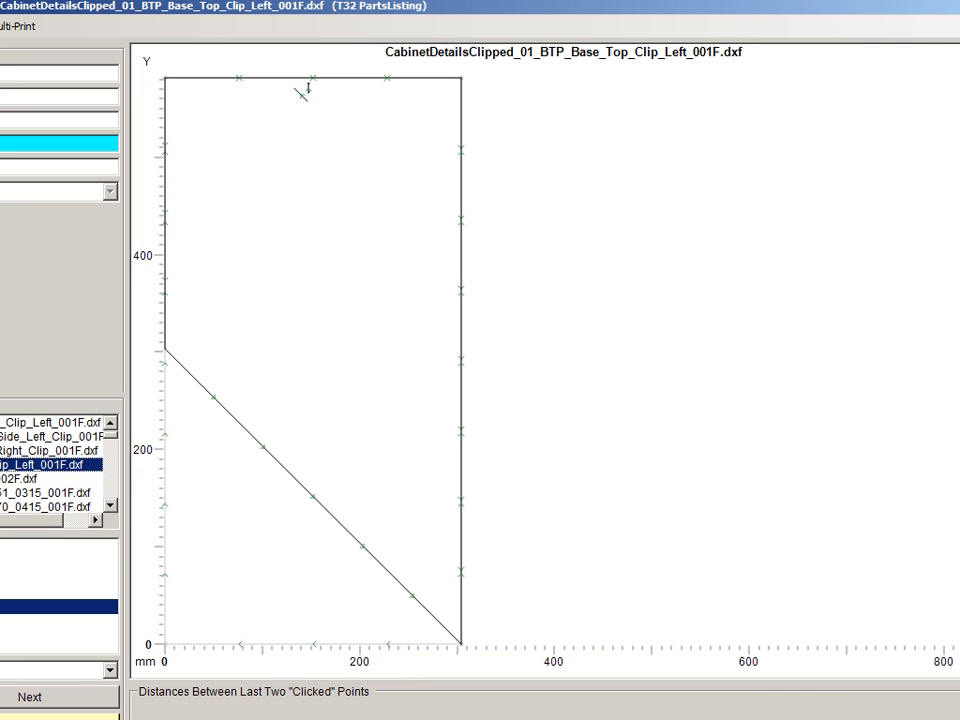
pyautogui.scroll(-2, 15, 460)
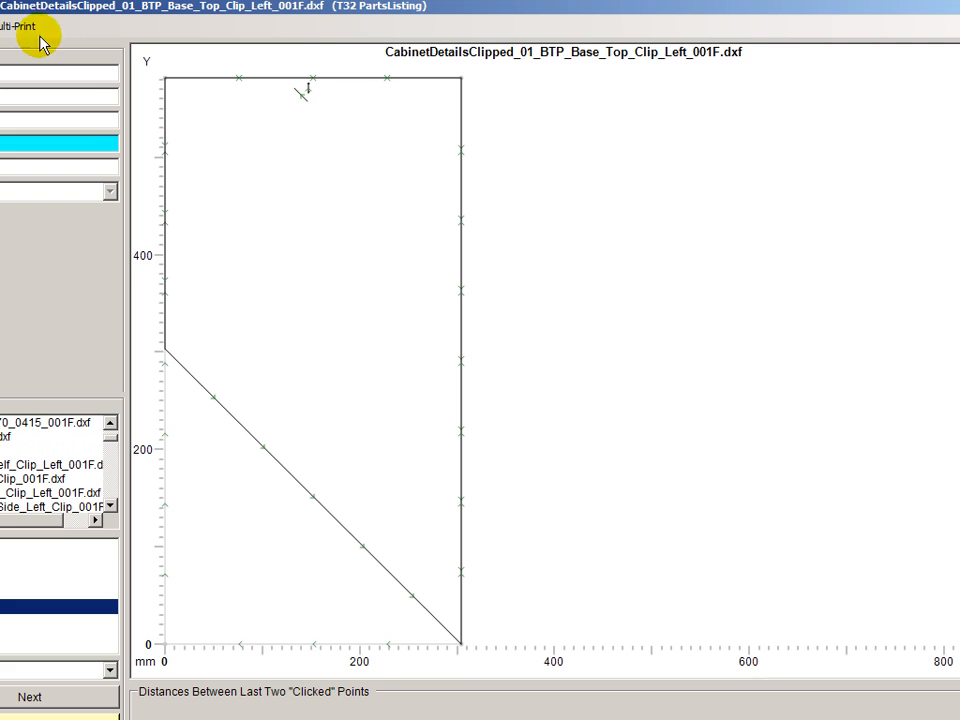
pyautogui.moveTo(299, 6); pyautogui.dragTo(577, 8)
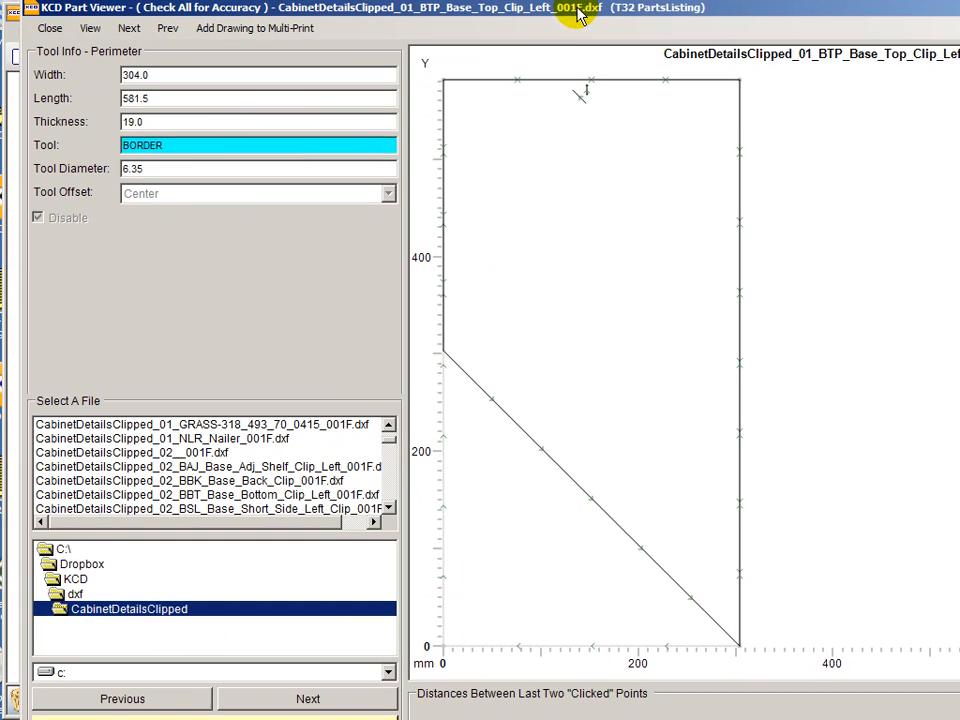
pyautogui.click(45, 27)
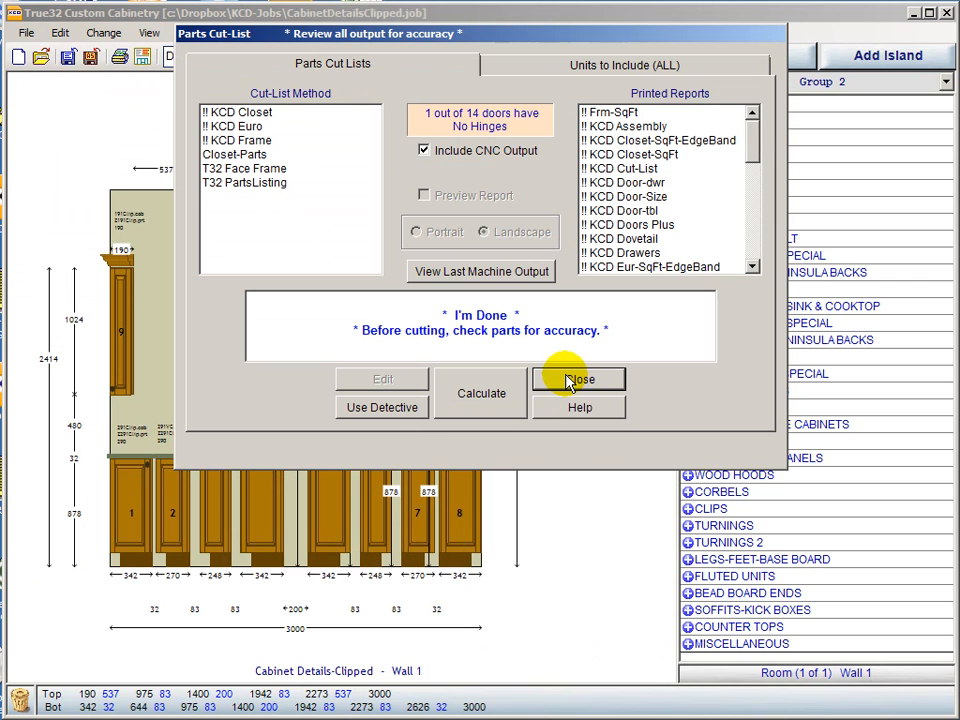
pyautogui.click(568, 380)
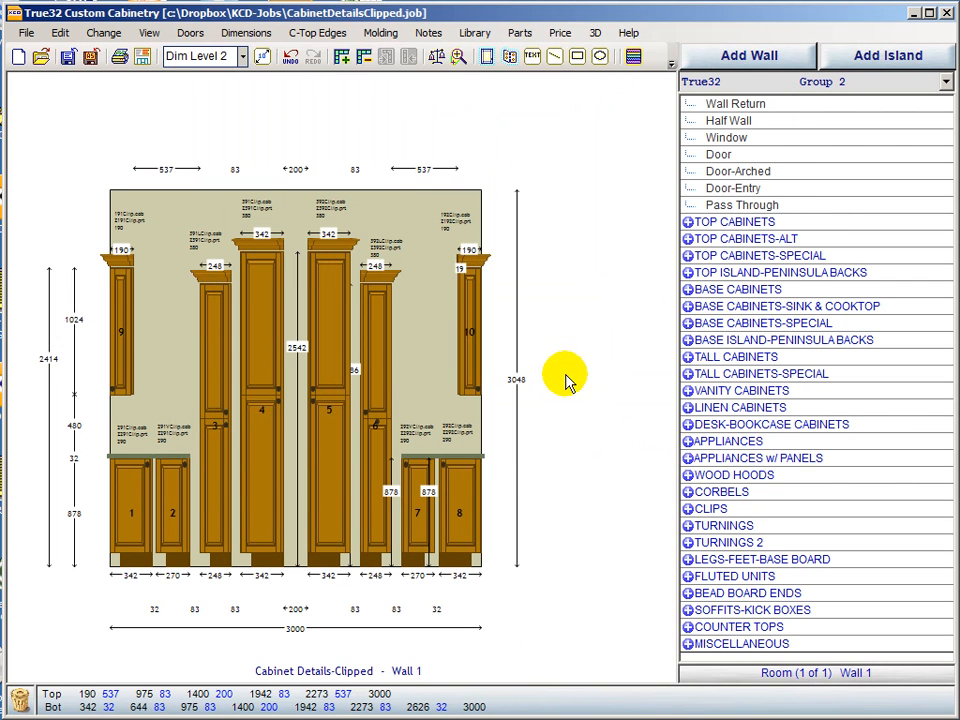
# Open the job CabinetDetailsDiagonalCabinets.job from the KCD-Jobs folder
pyautogui.click(28, 34)
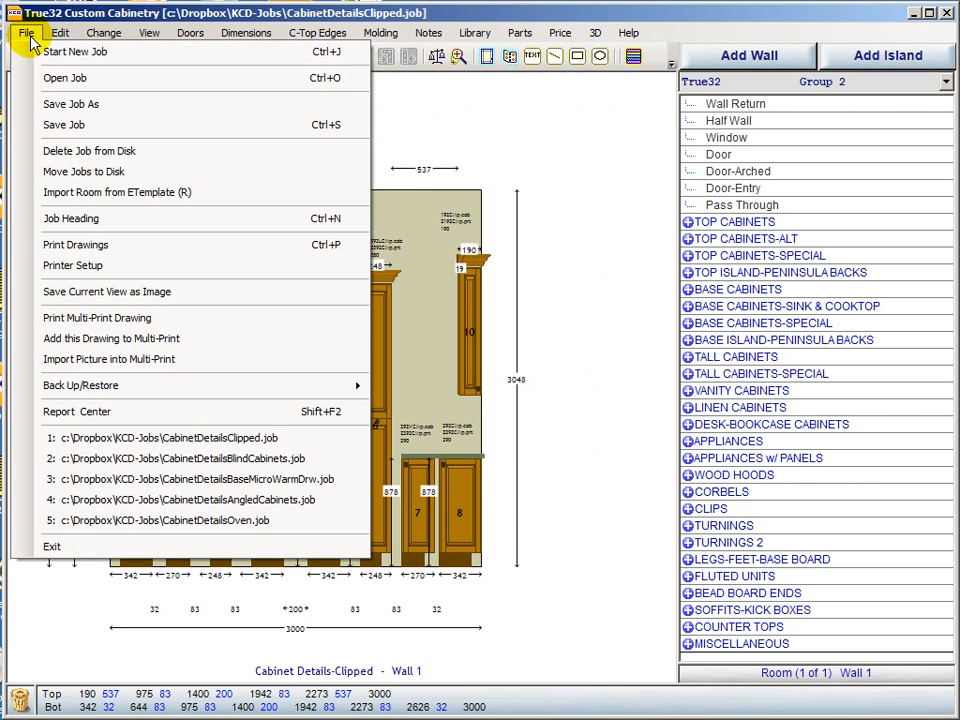
pyautogui.click(60, 77)
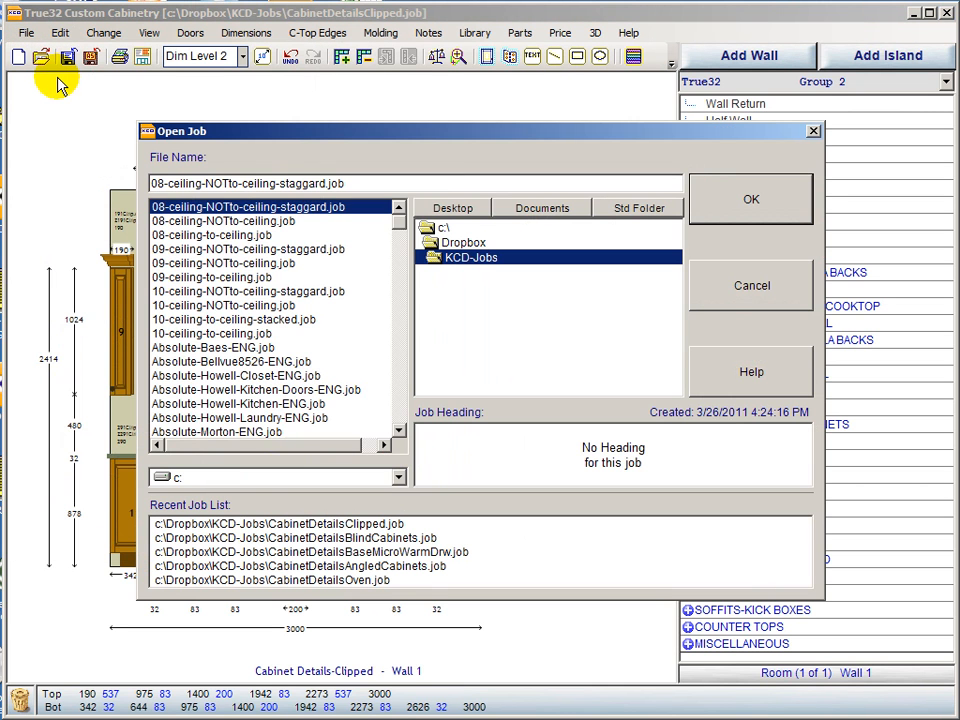
pyautogui.press('c')
pyautogui.click(398, 430)
pyautogui.click(398, 430)
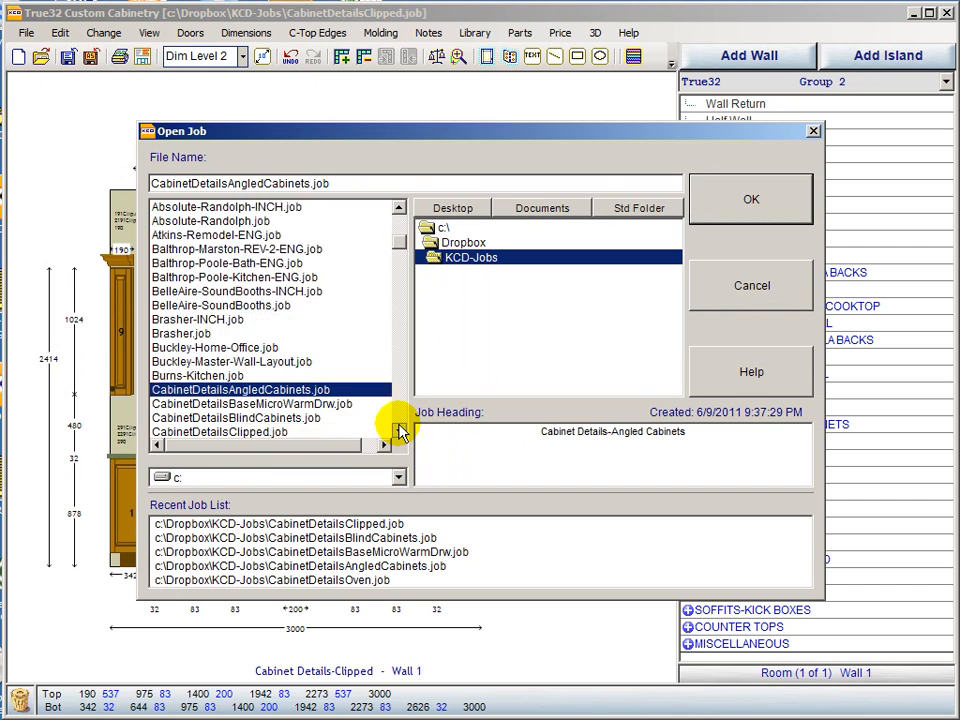
pyautogui.scroll(-3, 398, 430)
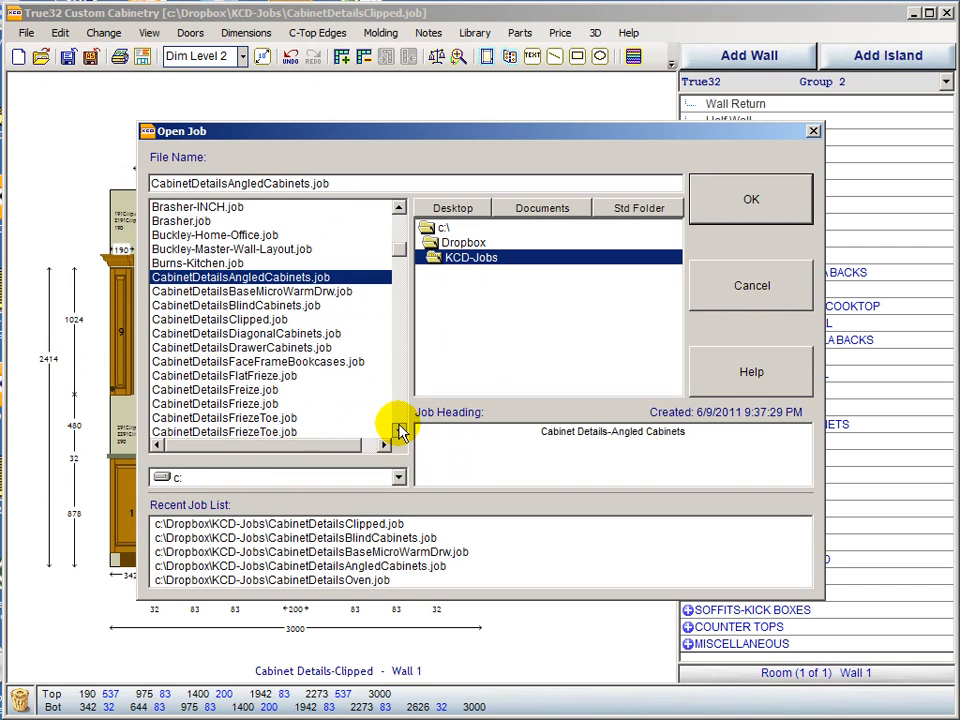
pyautogui.click(232, 333)
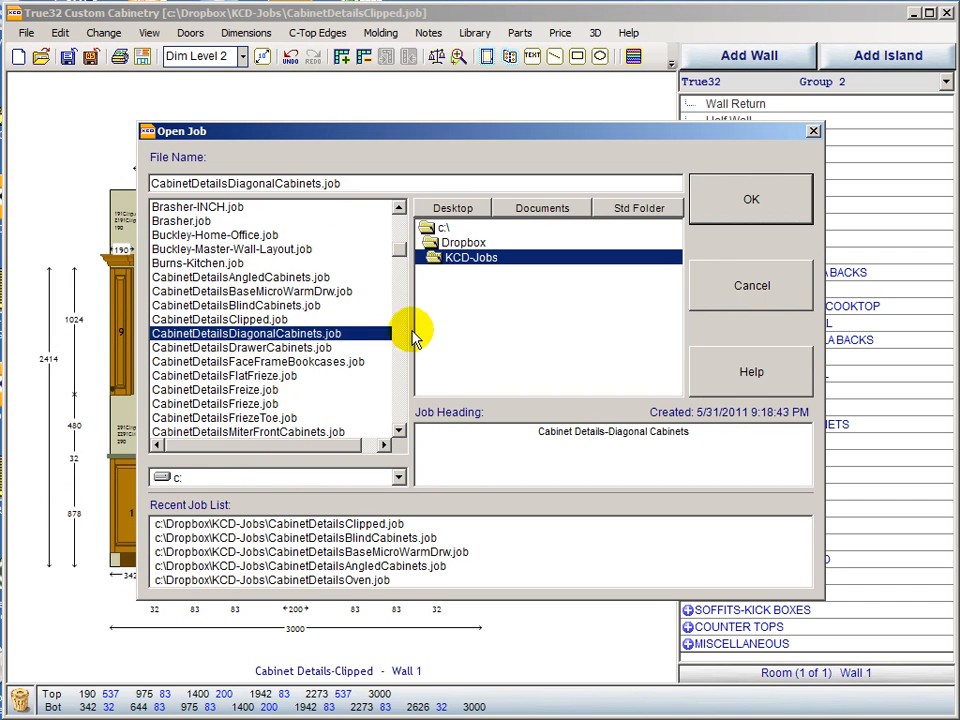
pyautogui.click(750, 201)
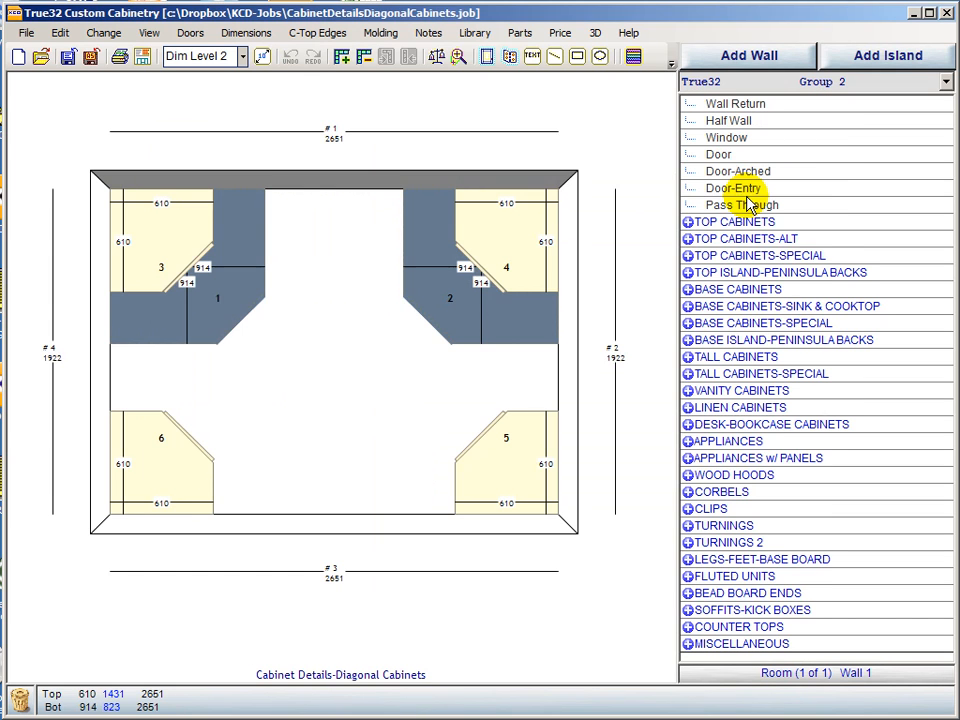
# View the diagonal cabinets in the elevations of Walls 1 to 4, ending back at Wall 1
pyautogui.click(558, 150)
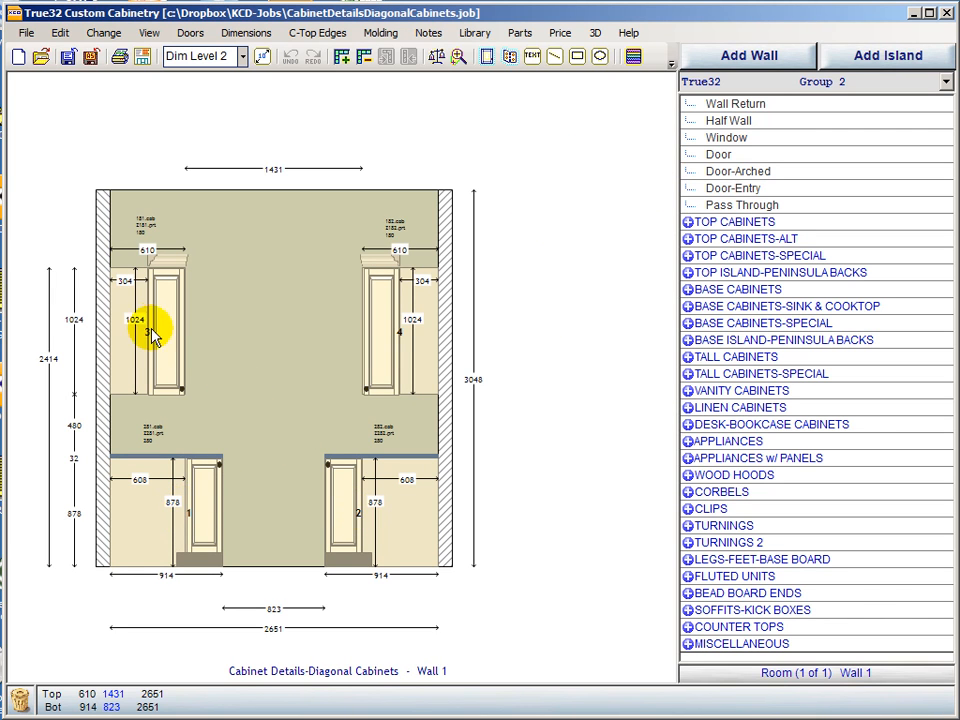
pyautogui.click(715, 674)
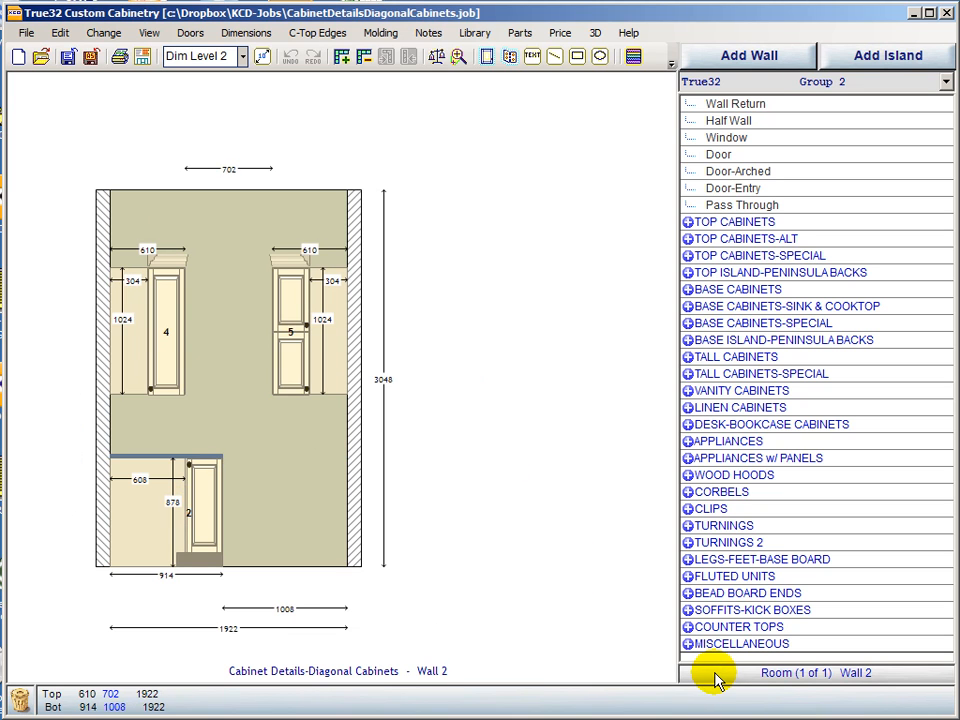
pyautogui.click(715, 677)
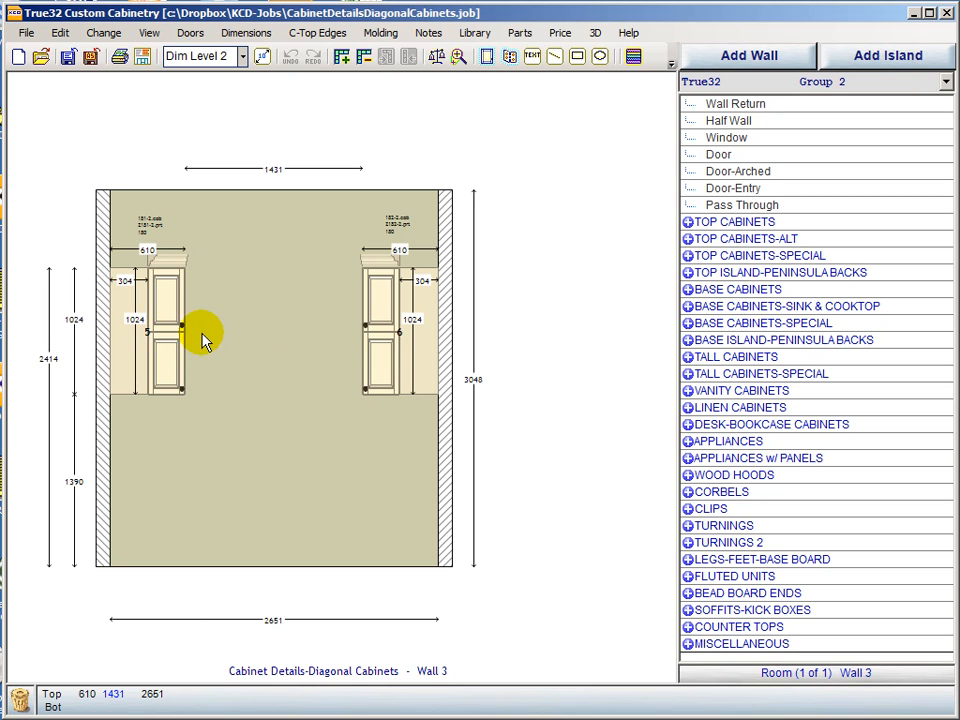
pyautogui.click(741, 677)
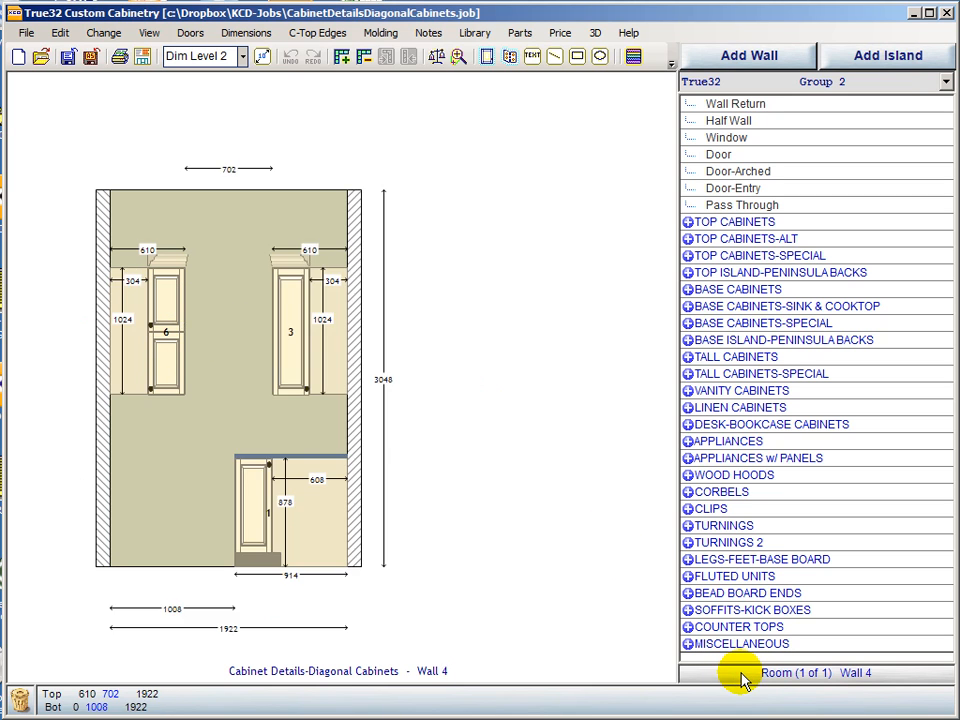
pyautogui.click(741, 677)
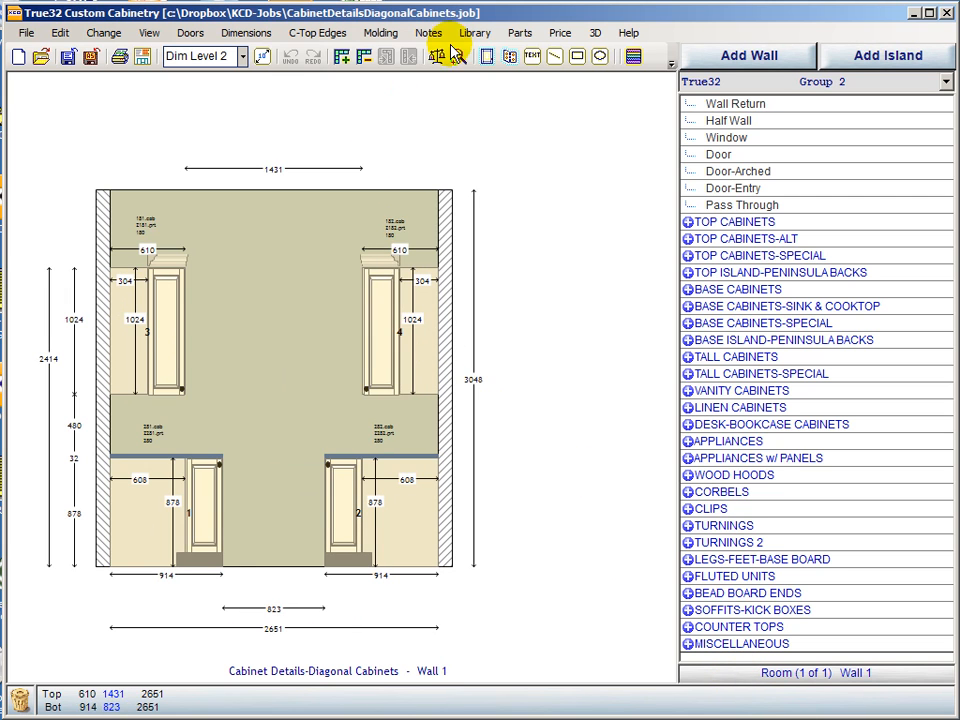
# Calculate the diagonal cabinets' cut list with T32 PartsListing and CNC output, accepting Zargen1 as the pullout box construction method
pyautogui.click(527, 38)
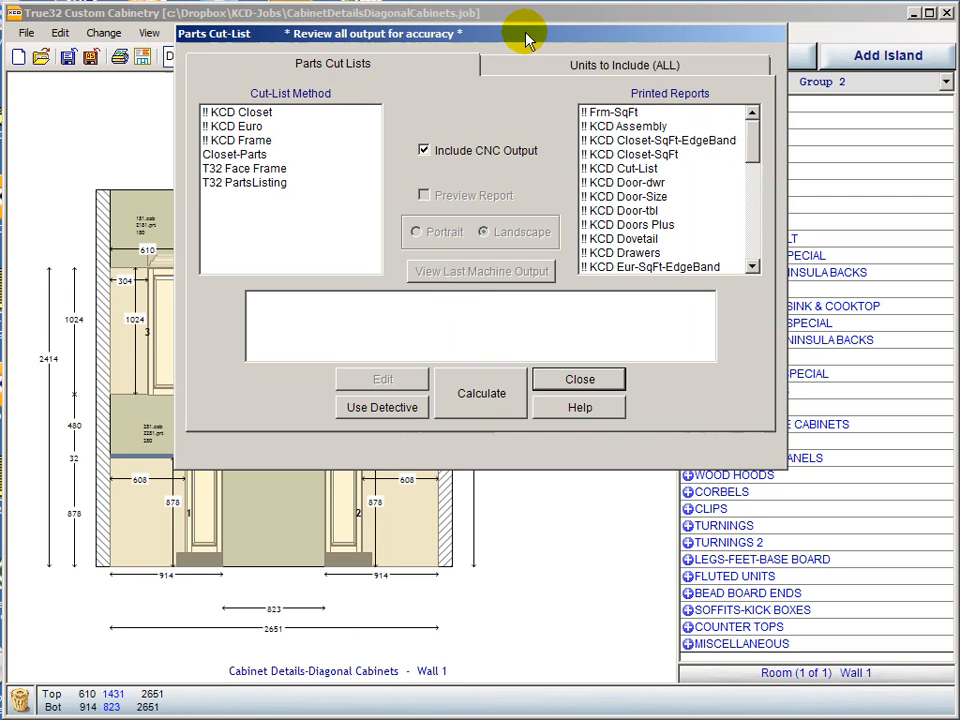
pyautogui.click(215, 182)
pyautogui.click(496, 400)
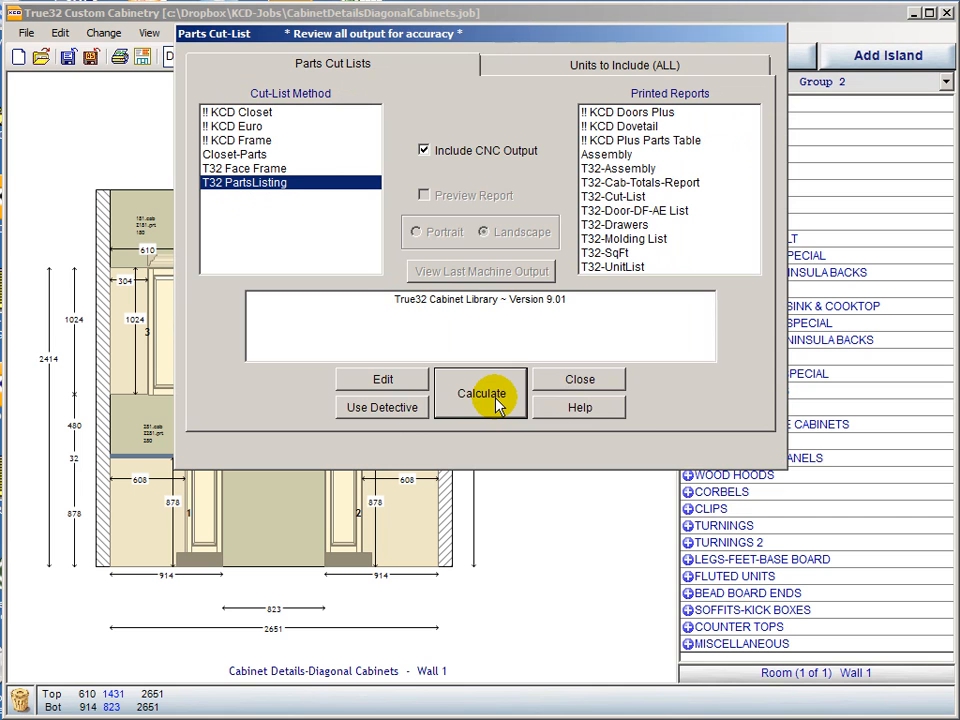
pyautogui.click(682, 486)
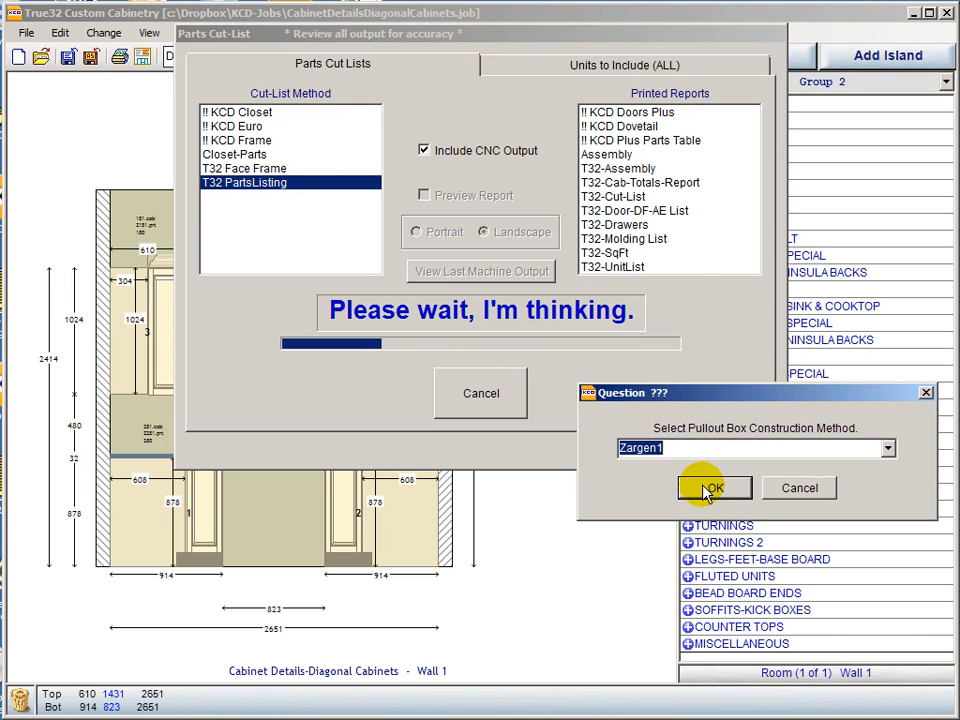
pyautogui.click(685, 486)
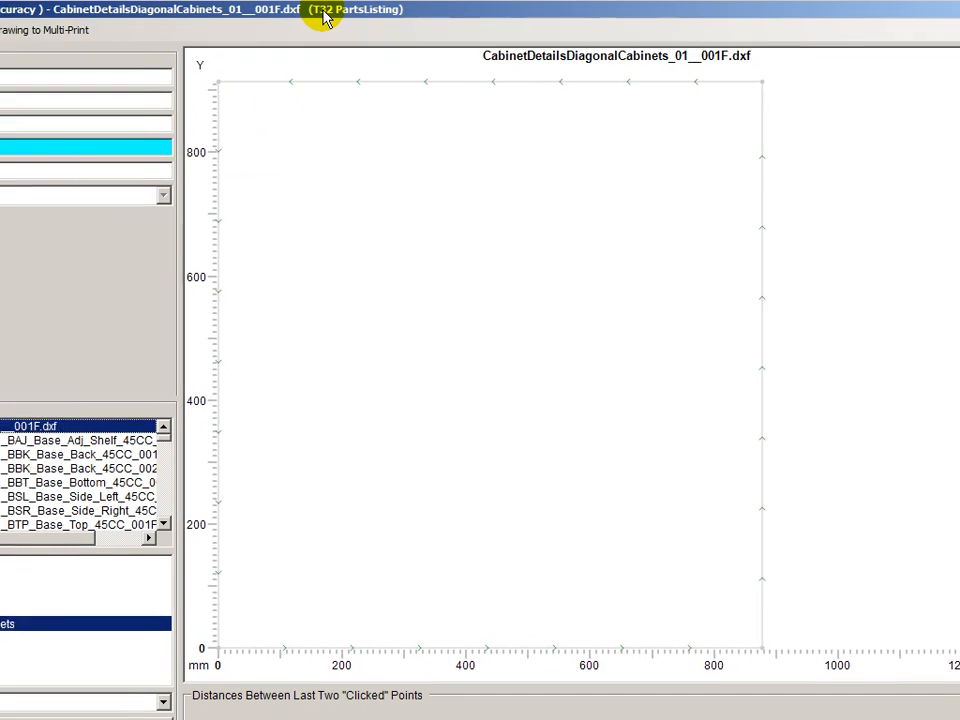
# View the part drawings of diagonal unit 1's adjustable shelf, both backs and bottom
pyautogui.click(10, 441)
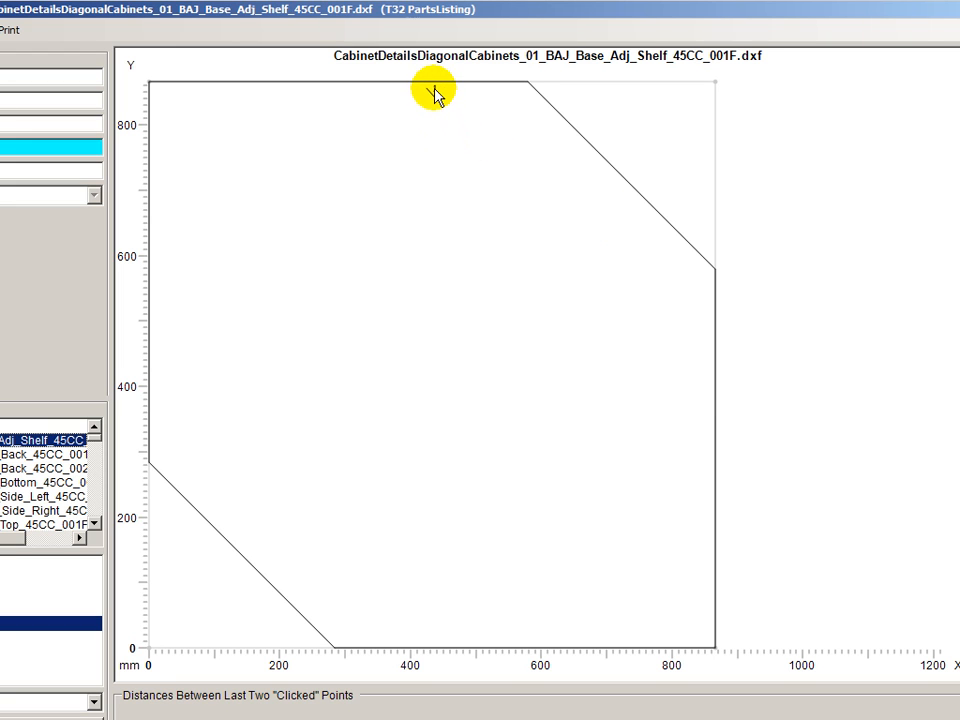
pyautogui.click(44, 457)
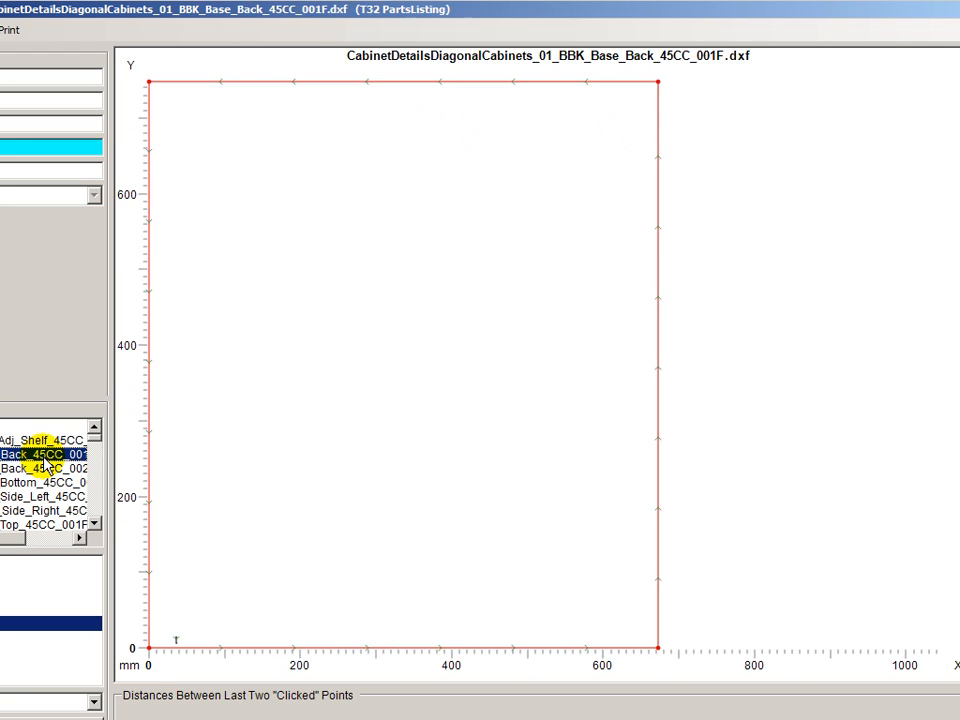
pyautogui.click(43, 470)
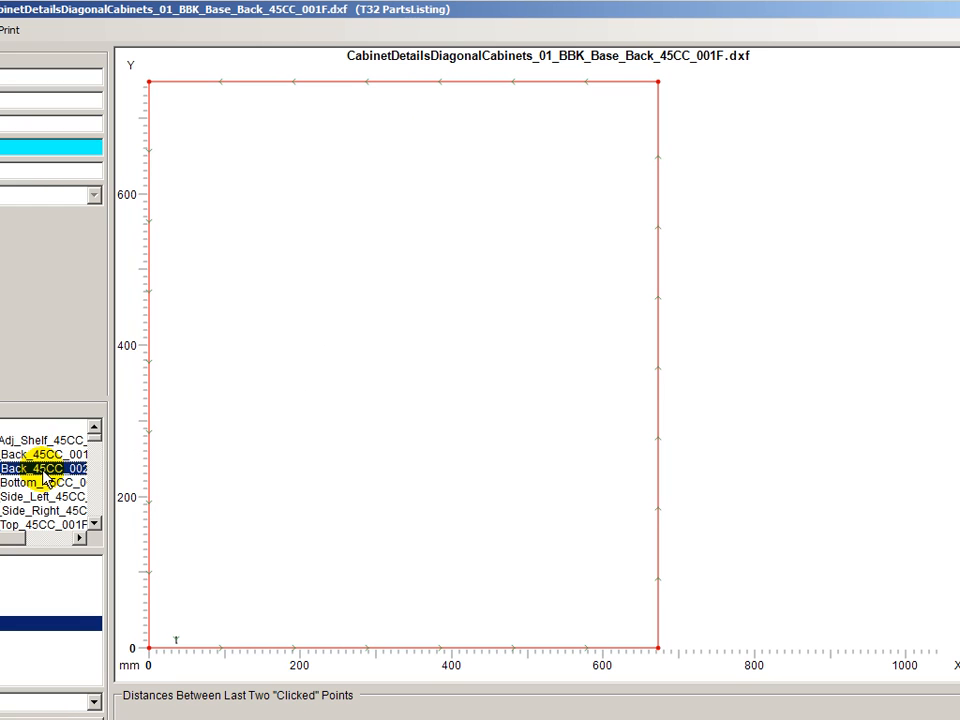
pyautogui.click(44, 456)
pyautogui.click(44, 469)
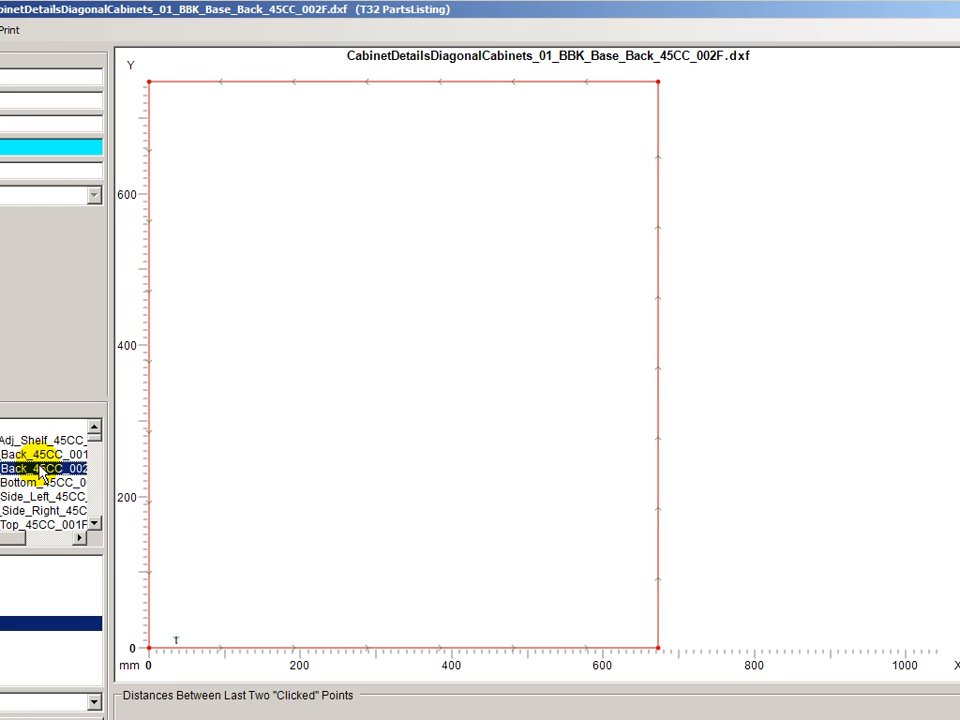
pyautogui.click(30, 484)
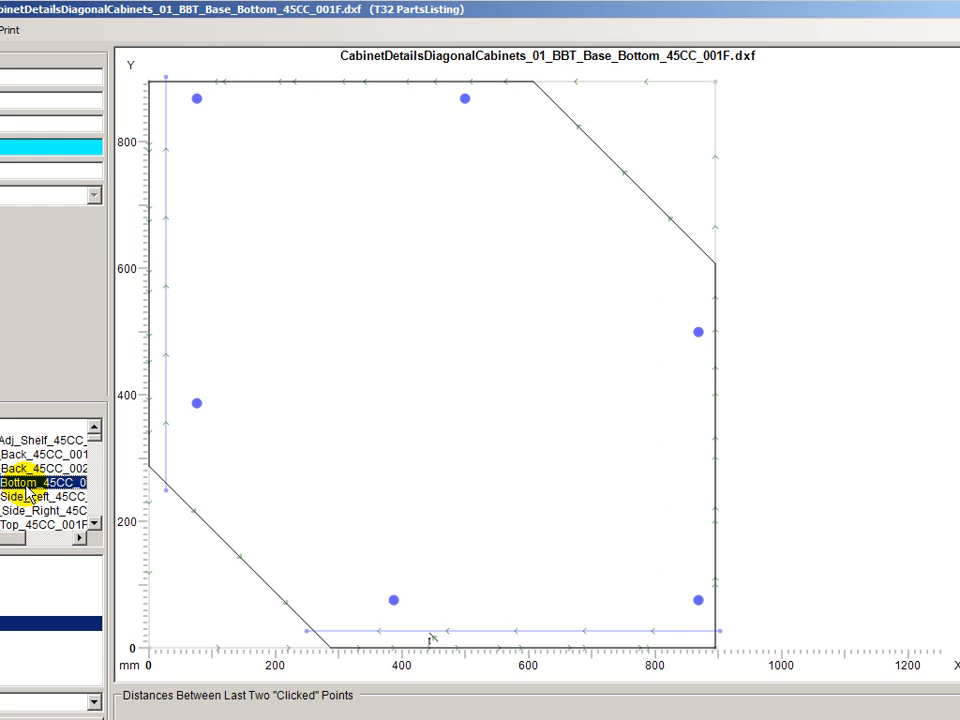
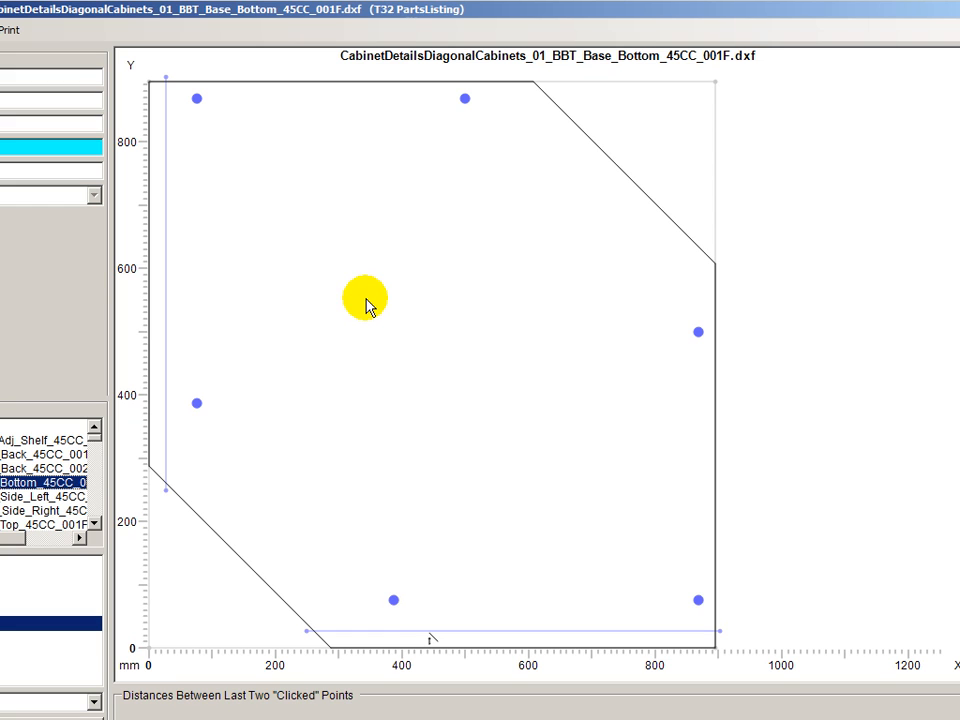
# View the part drawings of diagonal unit 1's left side, right side, top and corner support
pyautogui.click(24, 497)
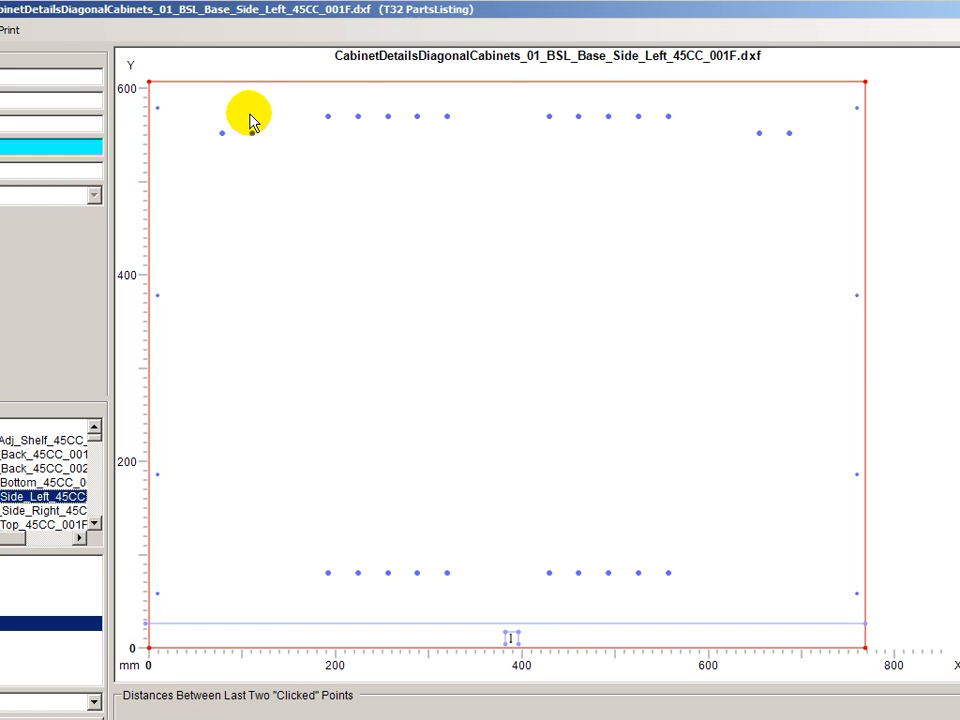
pyautogui.click(19, 509)
pyautogui.doubleClick(94, 523)
pyautogui.click(21, 498)
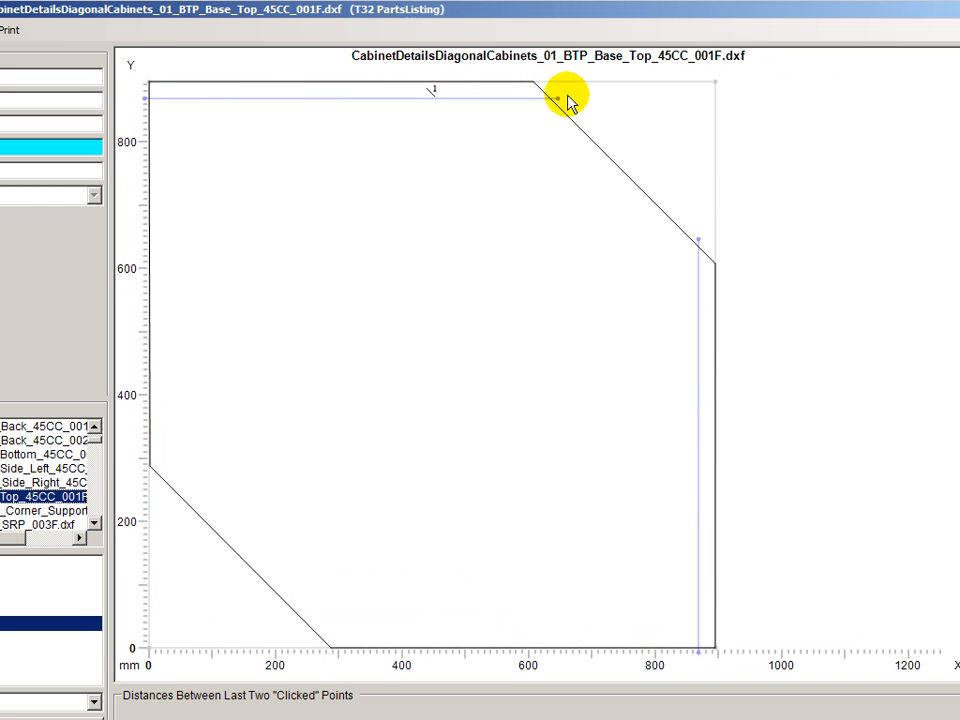
pyautogui.click(432, 92)
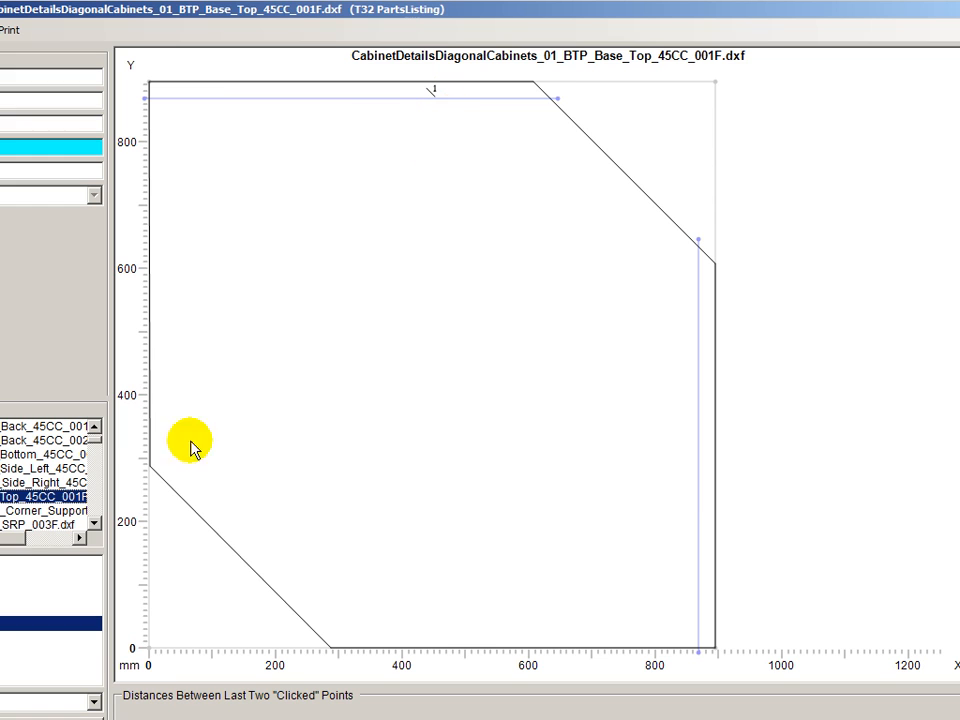
pyautogui.click(24, 511)
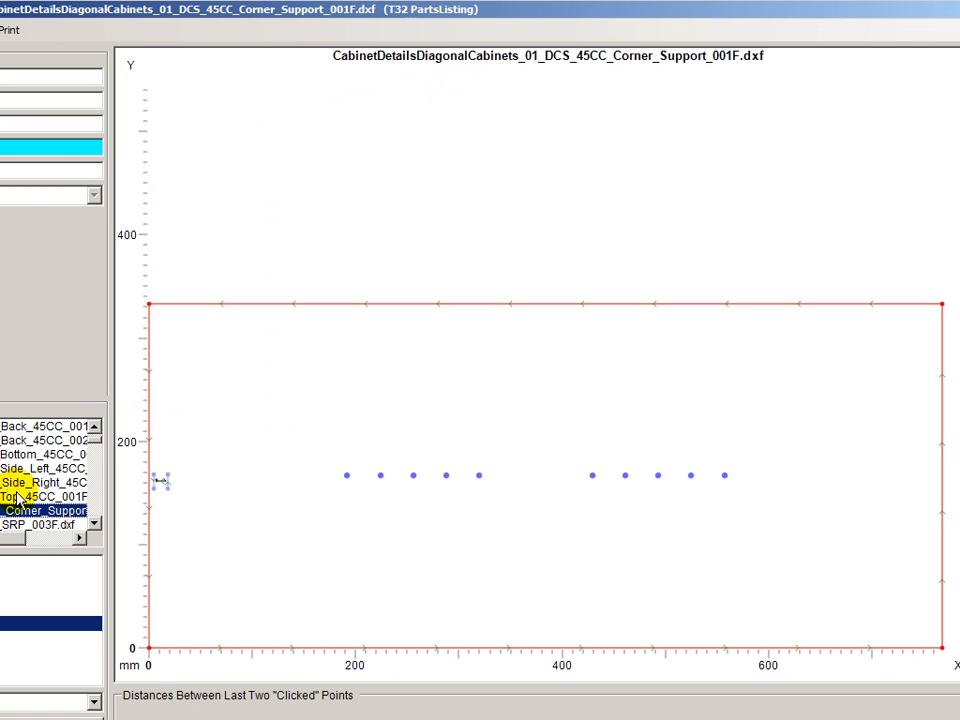
pyautogui.scroll(-1, 17, 500)
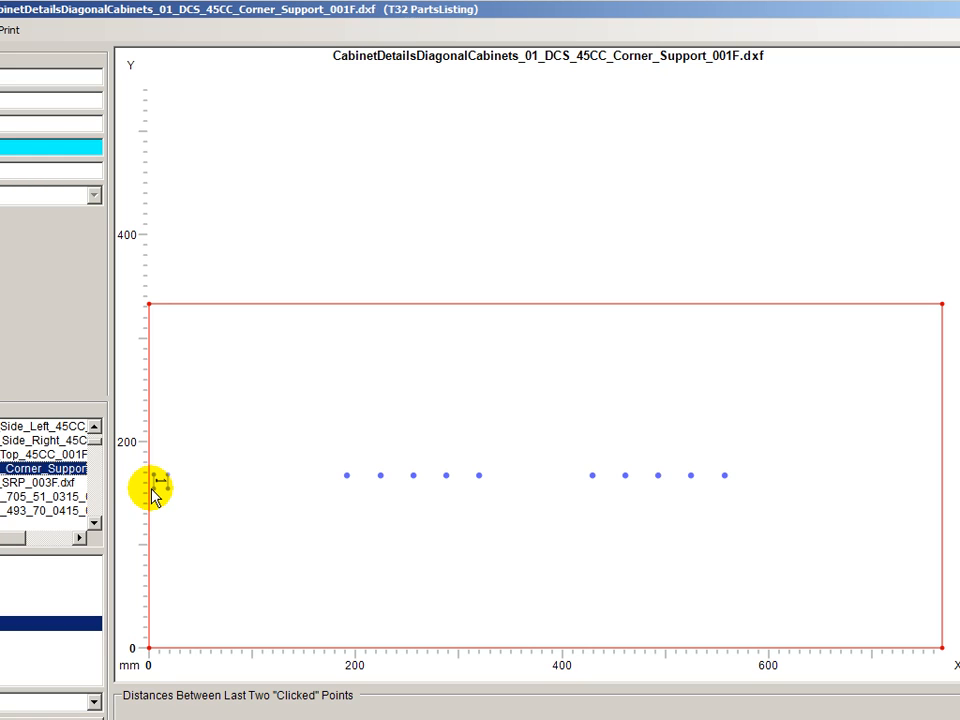
pyautogui.click(155, 492)
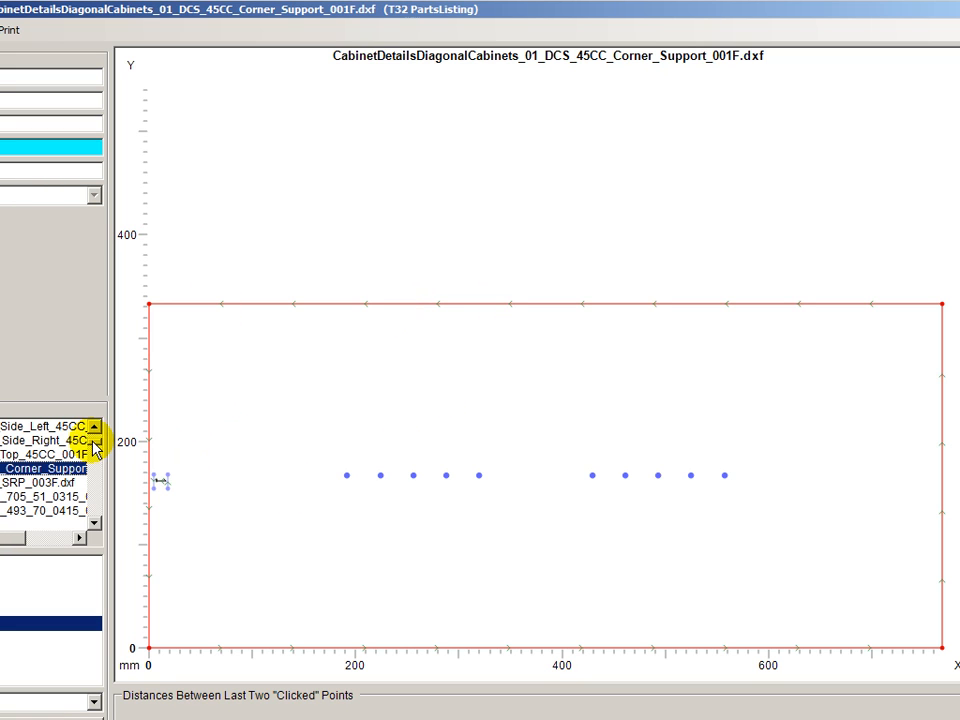
# Return to diagonal unit 1's adjustable shelf drawing and close the part viewer
pyautogui.moveTo(93, 441); pyautogui.dragTo(93, 434)
pyautogui.click(12, 440)
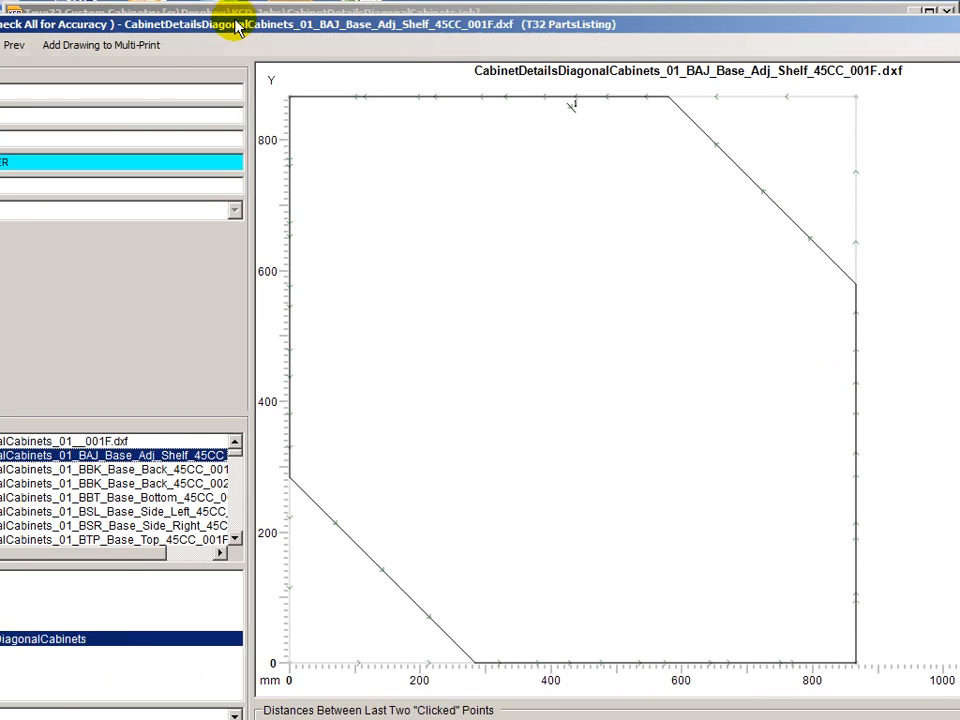
pyautogui.click(34, 40)
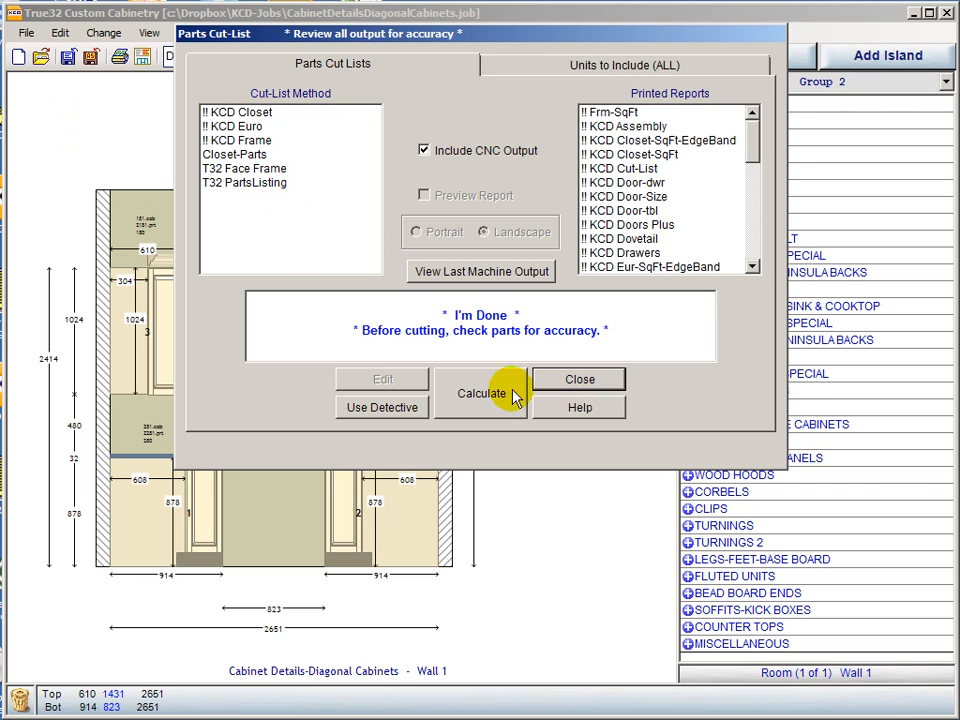
# Select option 45 Throughbore 45-PIE Leg Socket for base corner unit 2 and apply the change
pyautogui.click(555, 386)
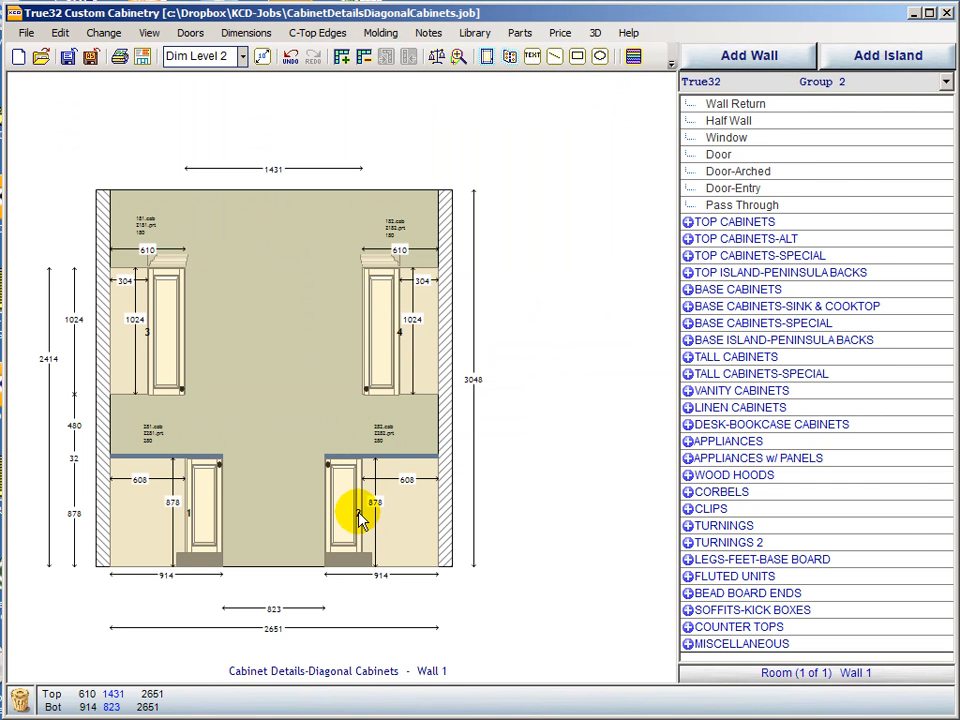
pyautogui.doubleClick(360, 518)
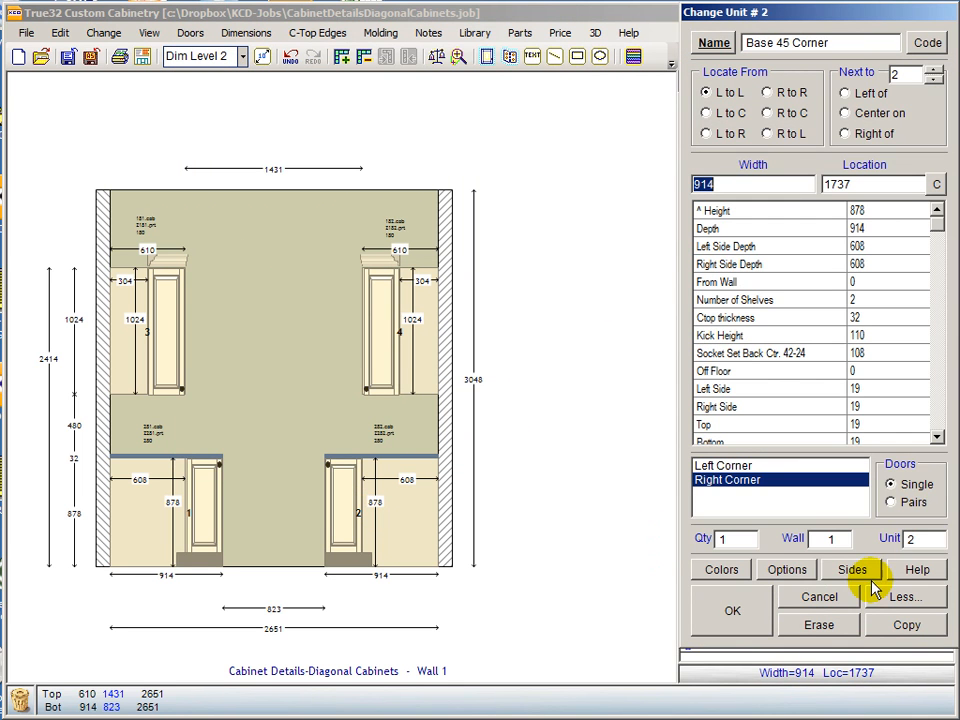
pyautogui.click(791, 569)
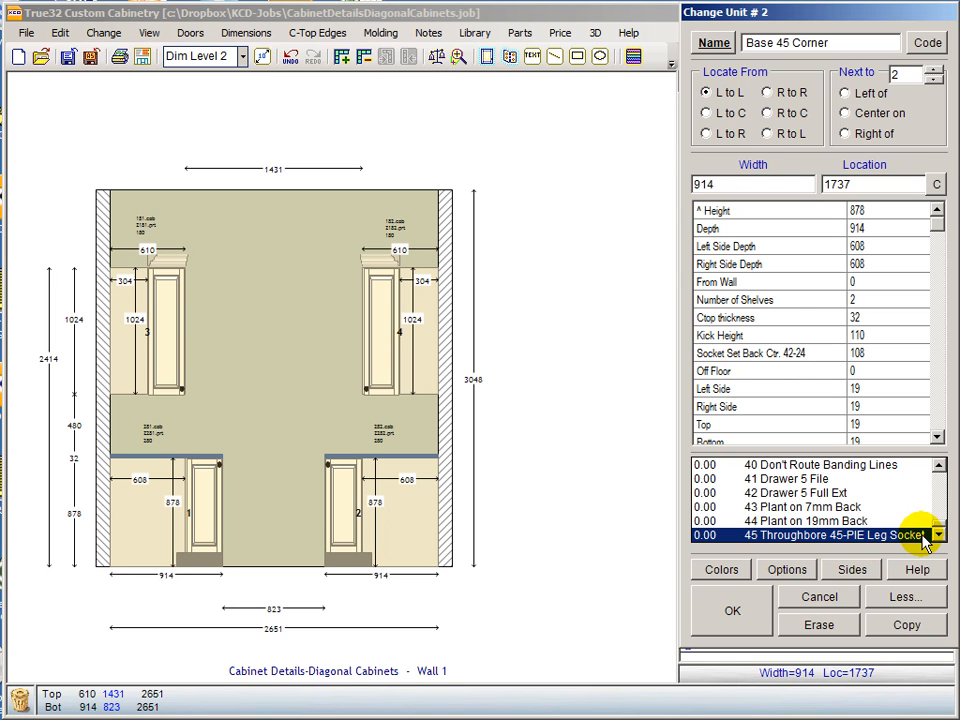
pyautogui.click(833, 537)
pyautogui.click(744, 612)
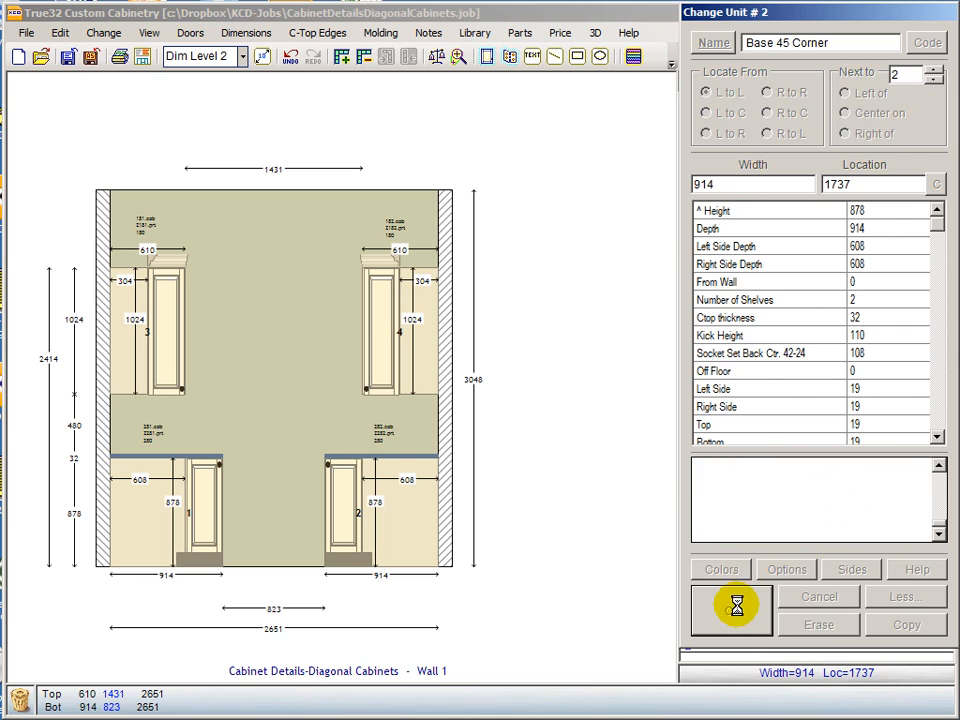
# Calculate the T32 PartsListing cut list with CNC output for base corner unit 1 only, accepting the offered box construction methods
pyautogui.click(520, 32)
pyautogui.click(218, 183)
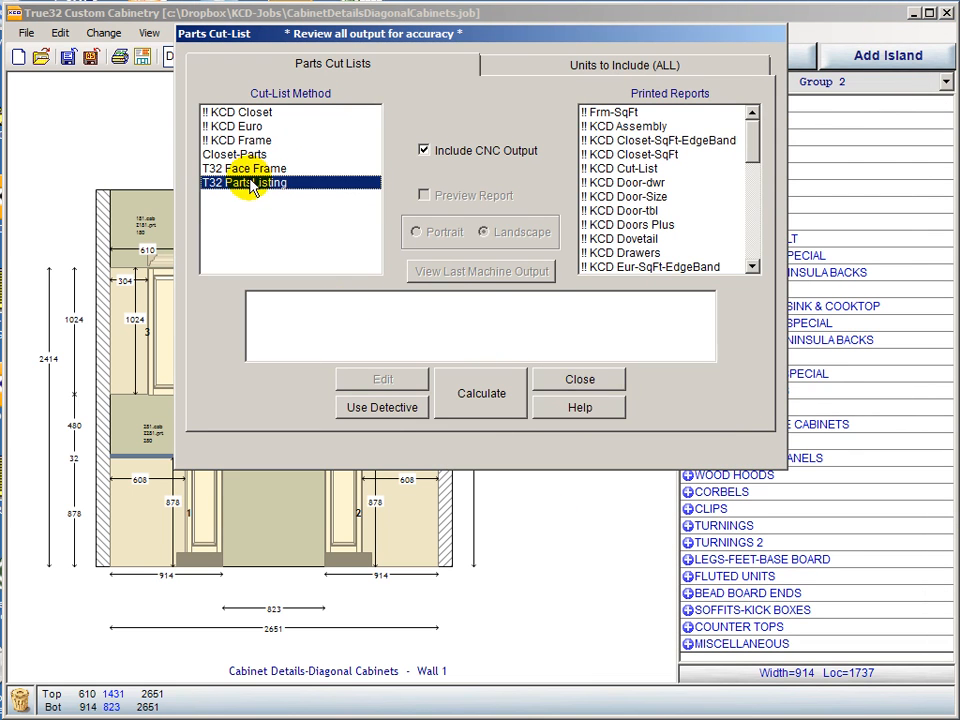
pyautogui.click(605, 70)
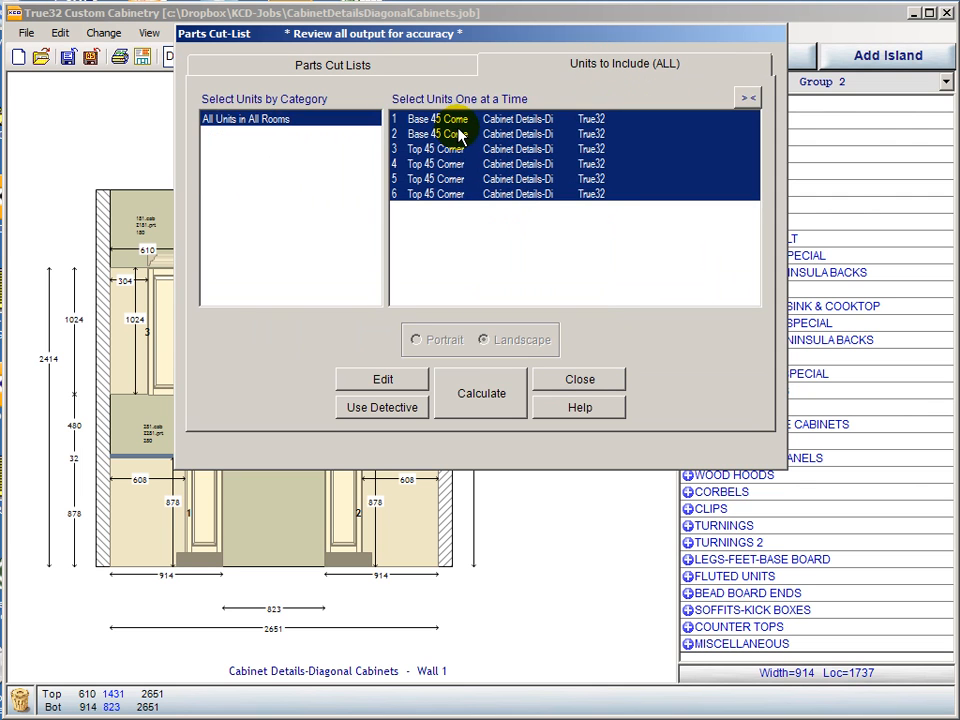
pyautogui.click(343, 119)
pyautogui.click(435, 119)
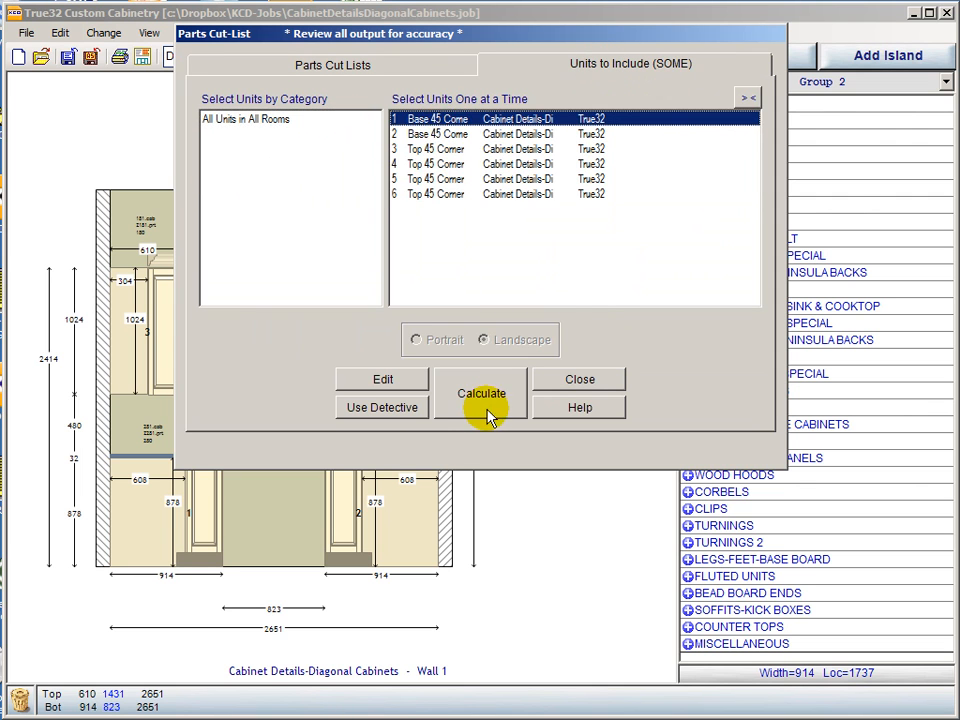
pyautogui.click(489, 403)
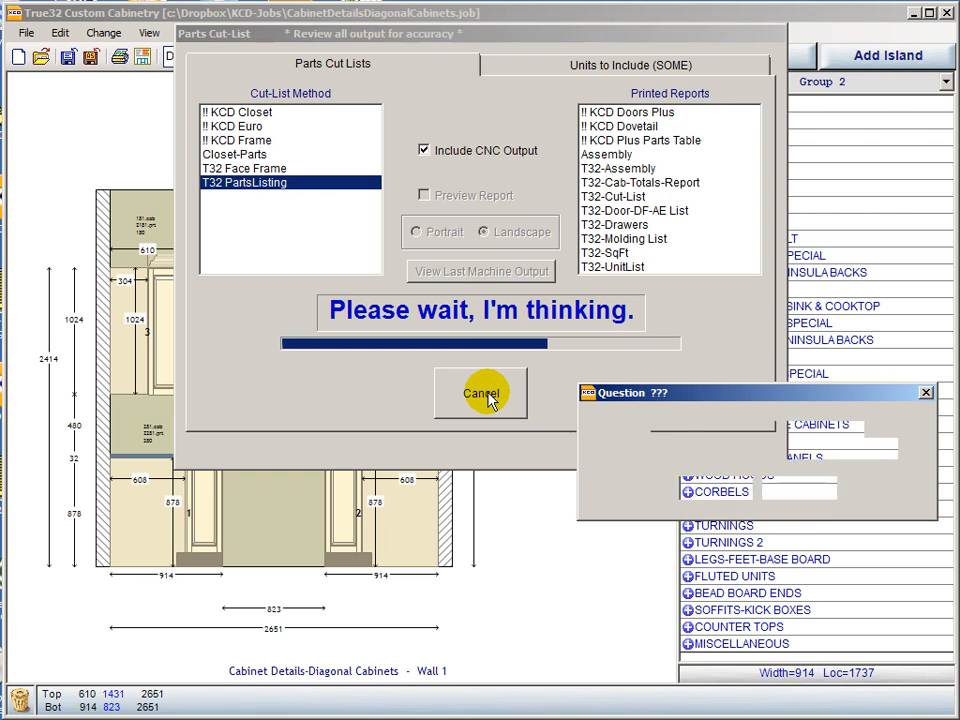
pyautogui.click(715, 487)
pyautogui.click(715, 487)
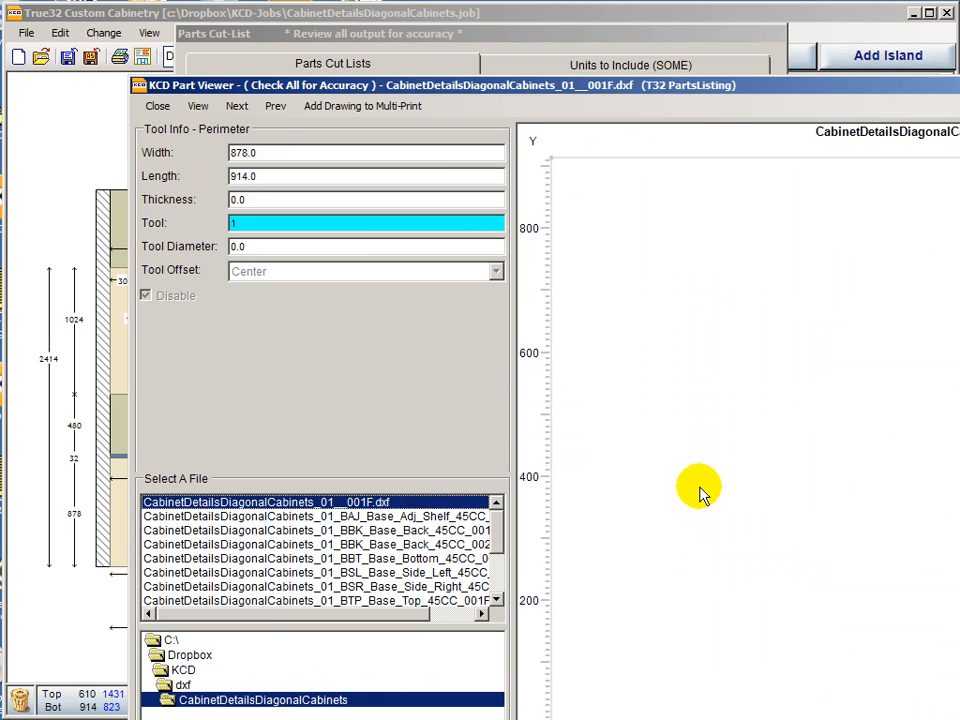
# View the drawing of diagonal unit 1's bottom, and close the part viewer and the cut list
pyautogui.moveTo(655, 88); pyautogui.dragTo(250, 3)
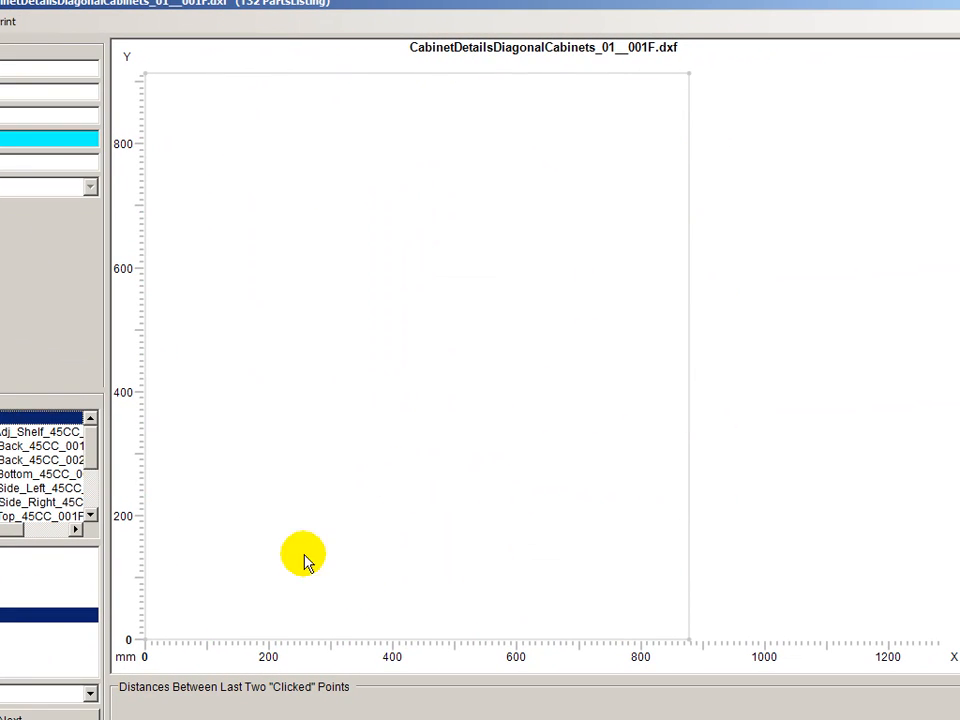
pyautogui.click(32, 475)
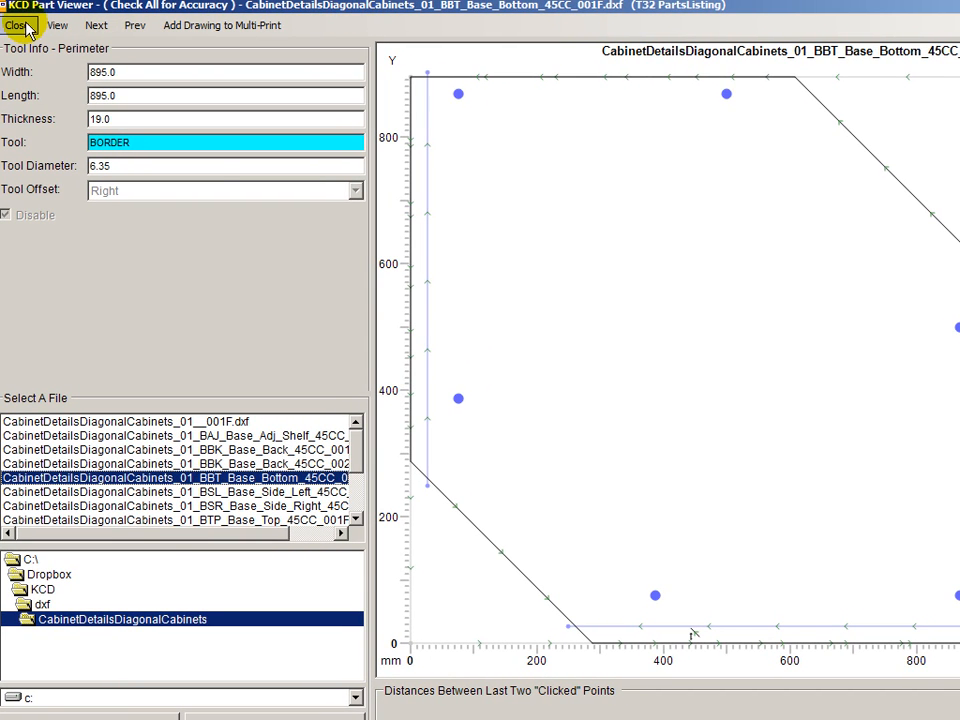
pyautogui.click(40, 24)
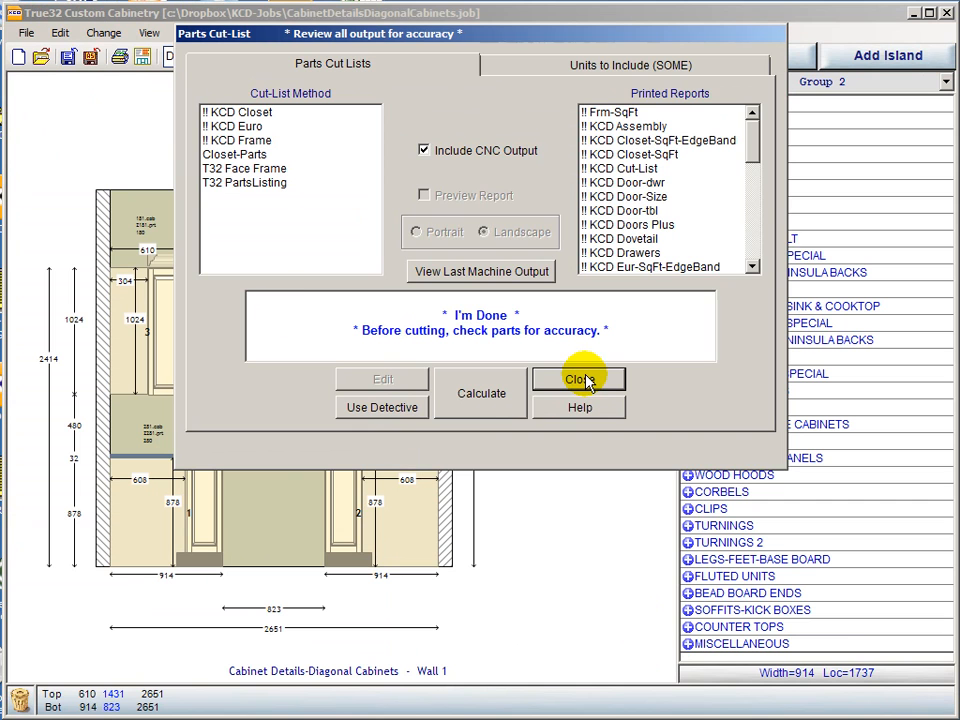
pyautogui.click(582, 381)
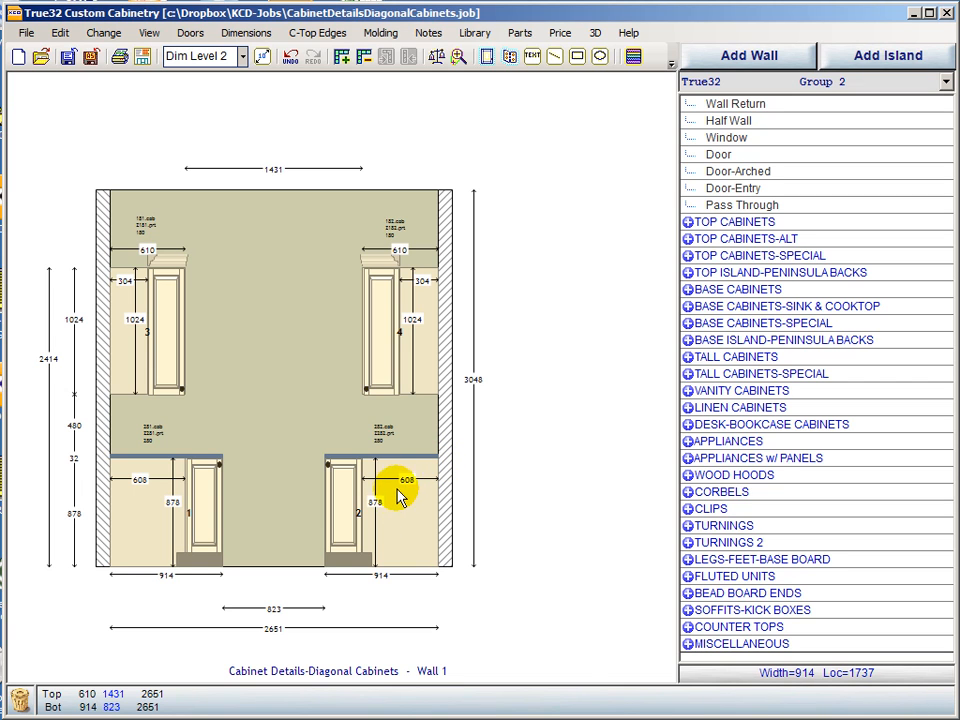
# Open CabinetDetailsDrawerCabinets.job without saving the current job
pyautogui.click(25, 32)
pyautogui.click(50, 80)
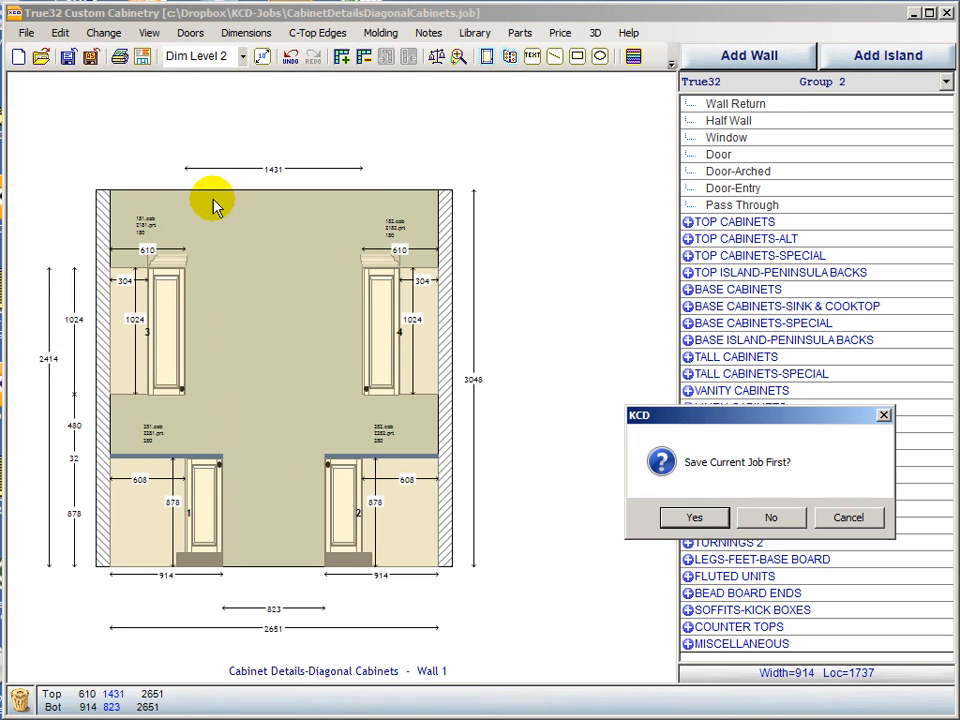
pyautogui.click(762, 523)
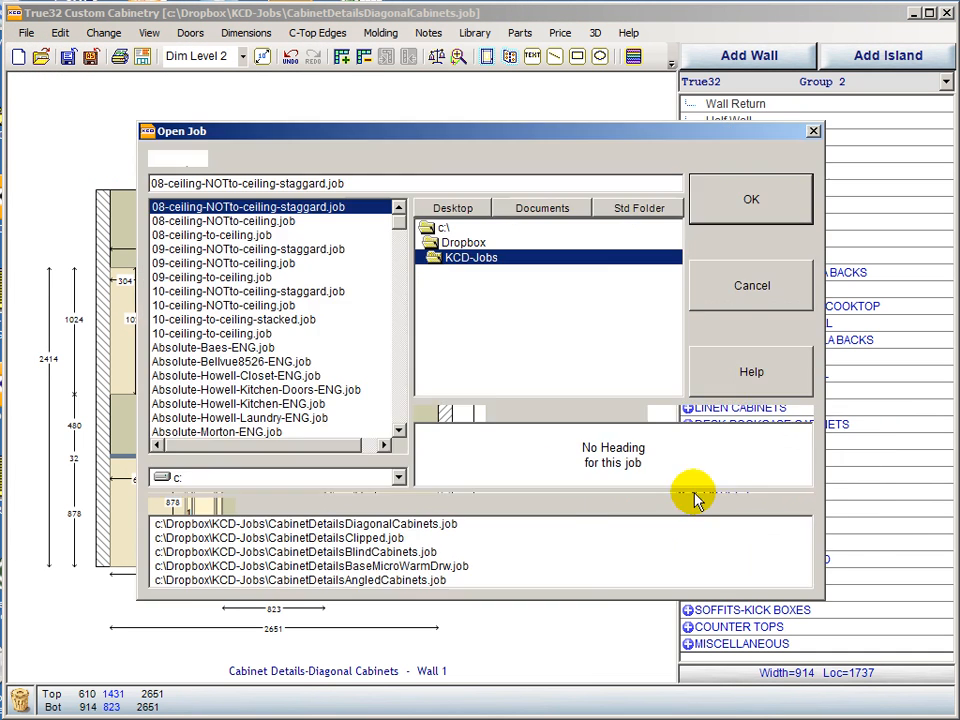
pyautogui.press('c')
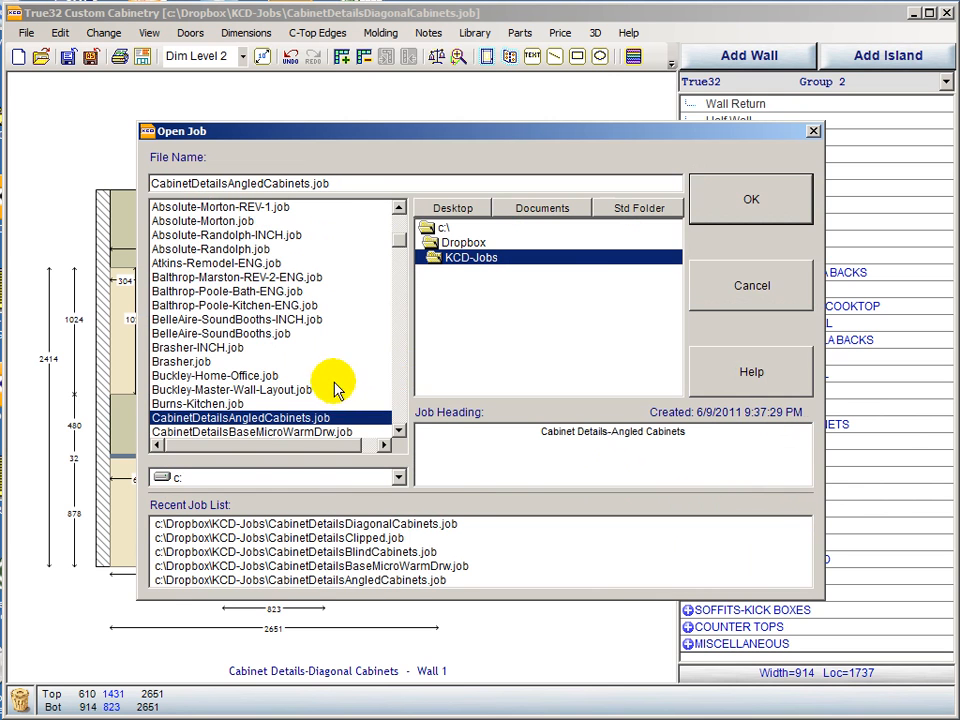
pyautogui.click(399, 430)
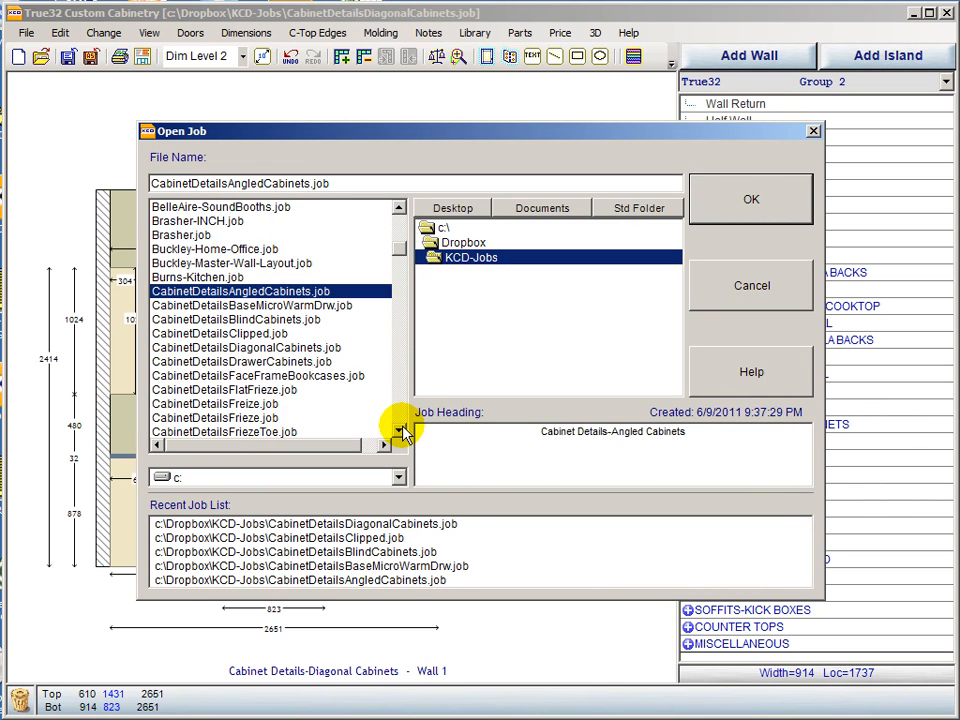
pyautogui.click(399, 430)
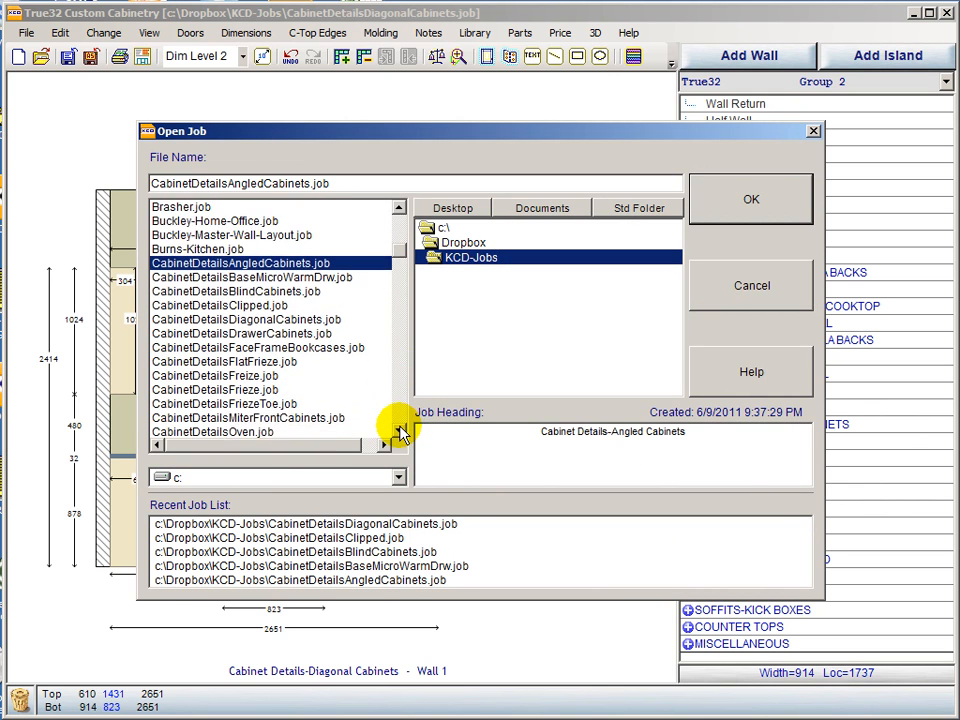
pyautogui.click(232, 336)
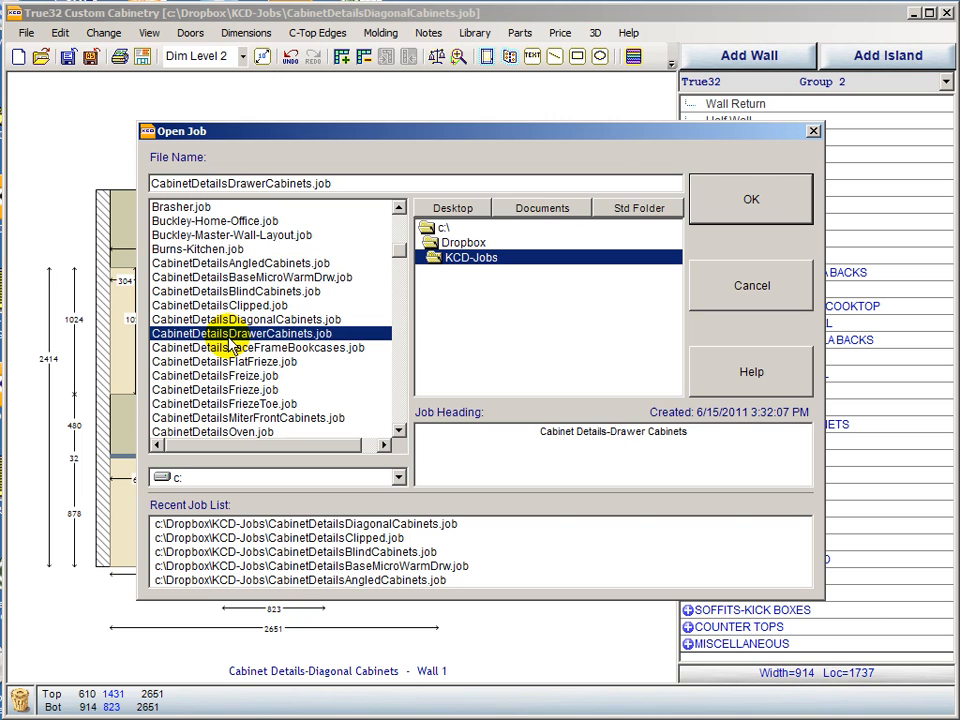
pyautogui.click(752, 202)
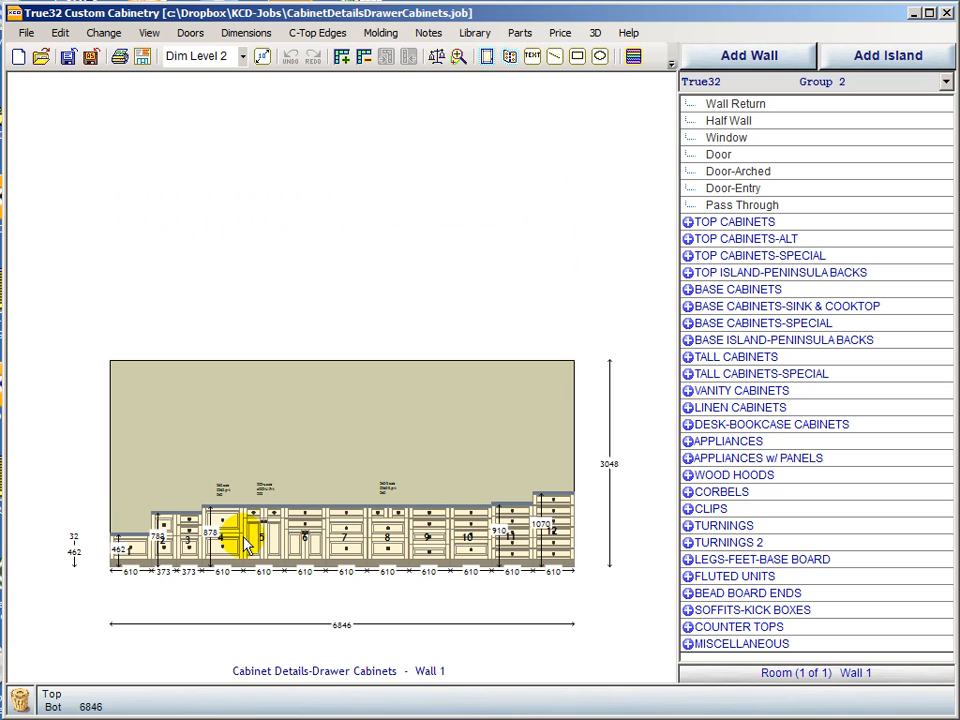
# Examine the row of drawer cabinets on Wall 1 up close, with doors and drawer fronts both shown and hidden
pyautogui.click(458, 57)
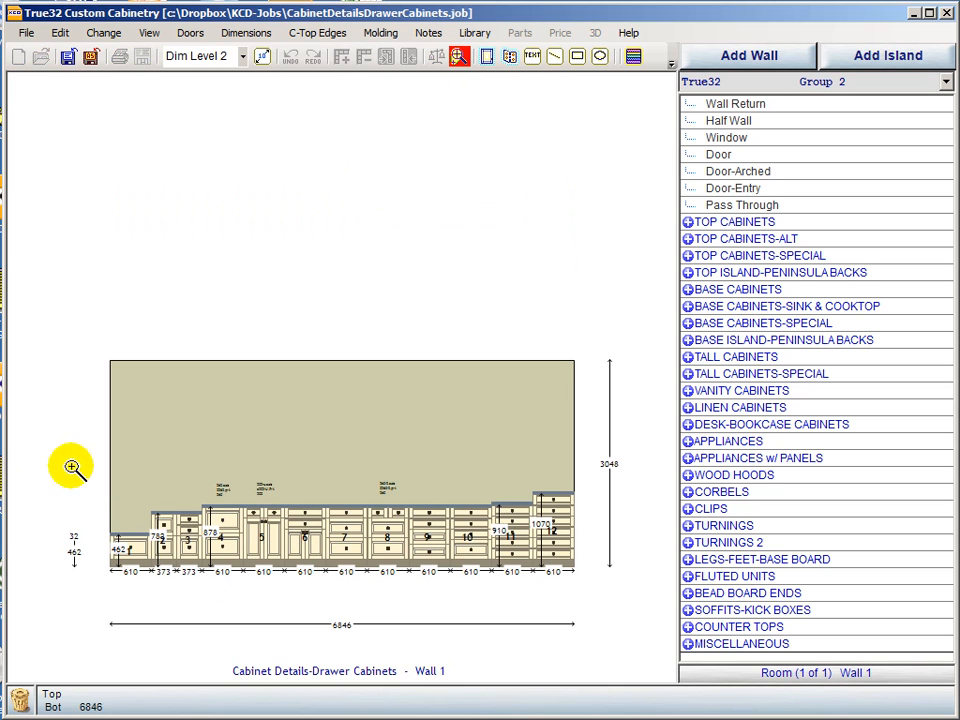
pyautogui.moveTo(91, 449); pyautogui.dragTo(586, 580)
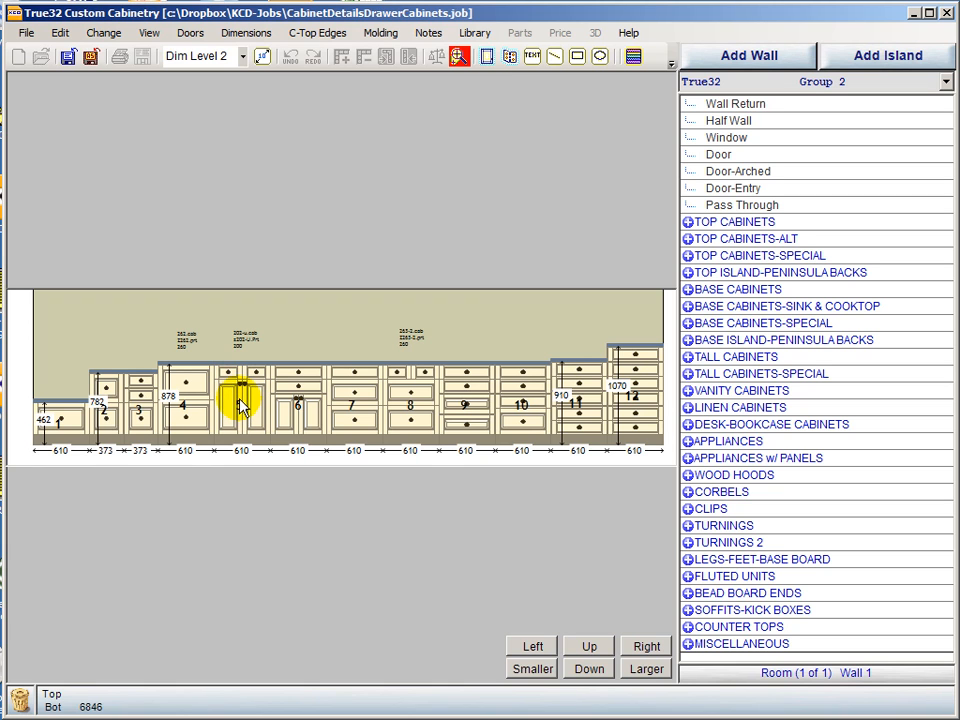
pyautogui.click(485, 57)
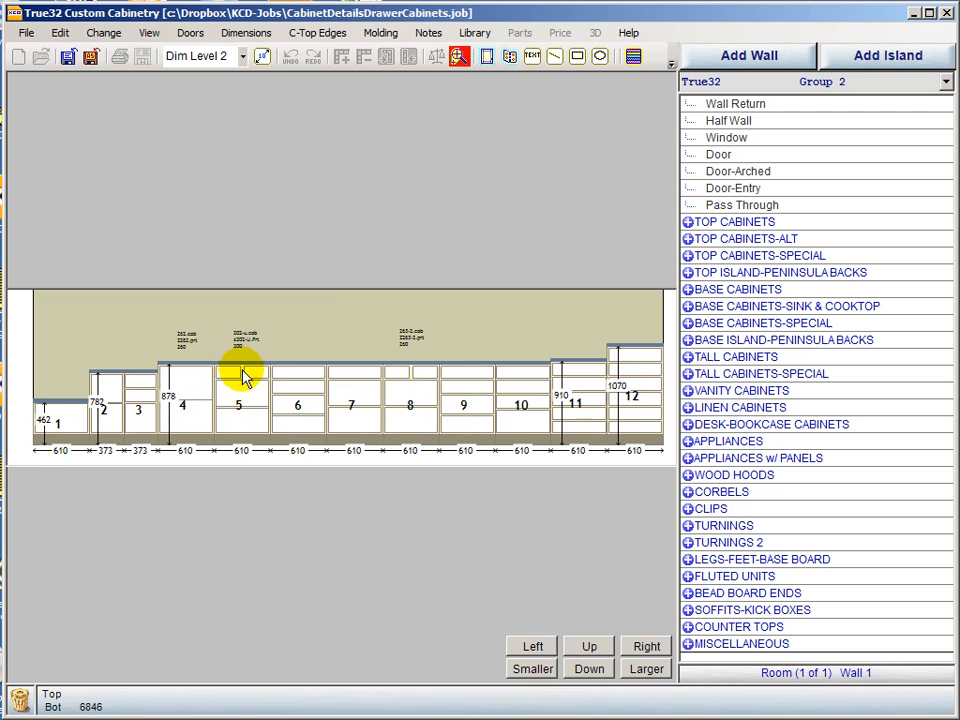
pyautogui.click(459, 55)
pyautogui.click(459, 55)
pyautogui.moveTo(104, 351); pyautogui.dragTo(588, 587)
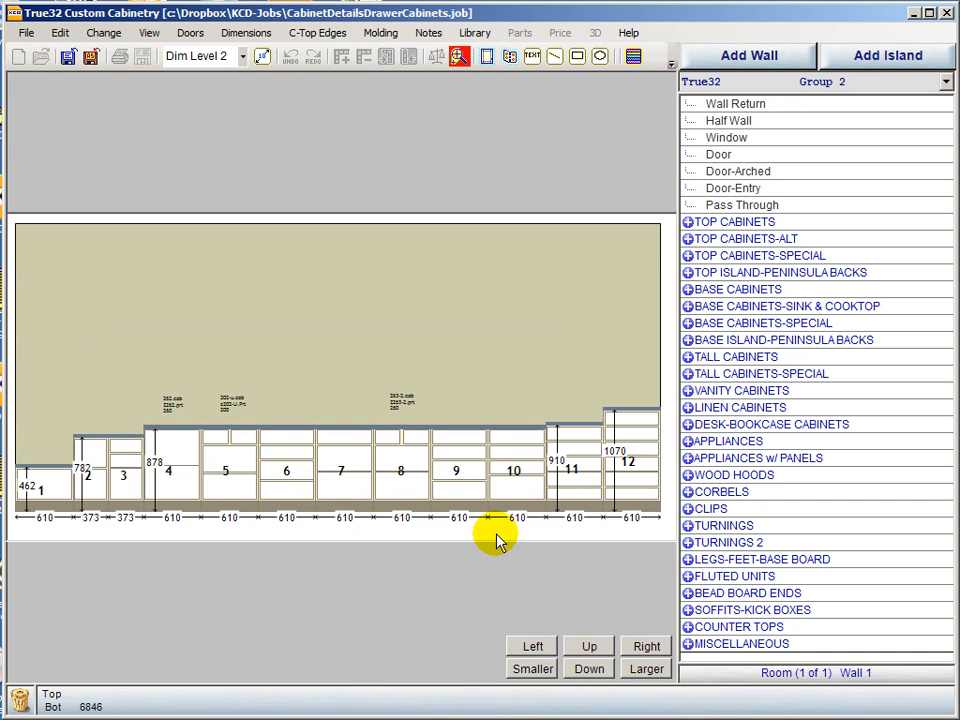
pyautogui.click(487, 55)
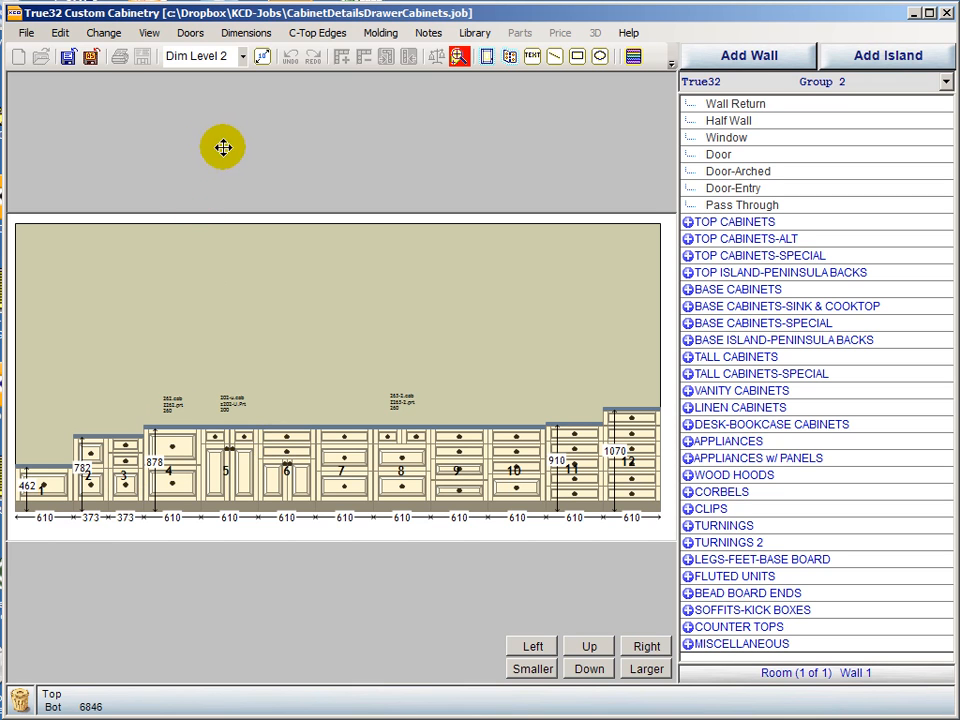
pyautogui.click(26, 33)
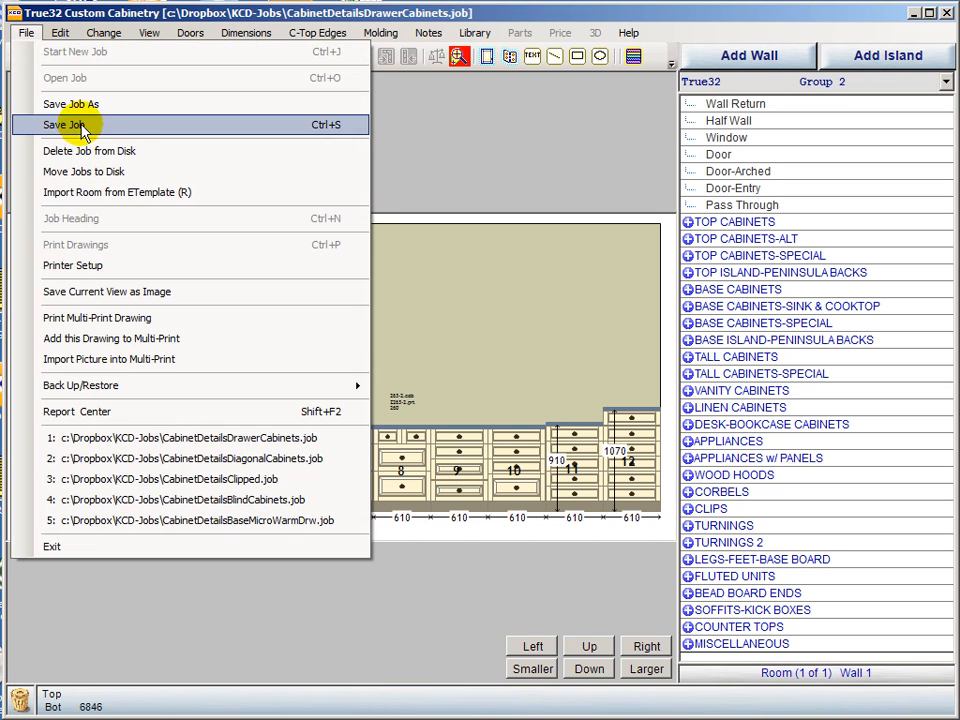
pyautogui.click(484, 122)
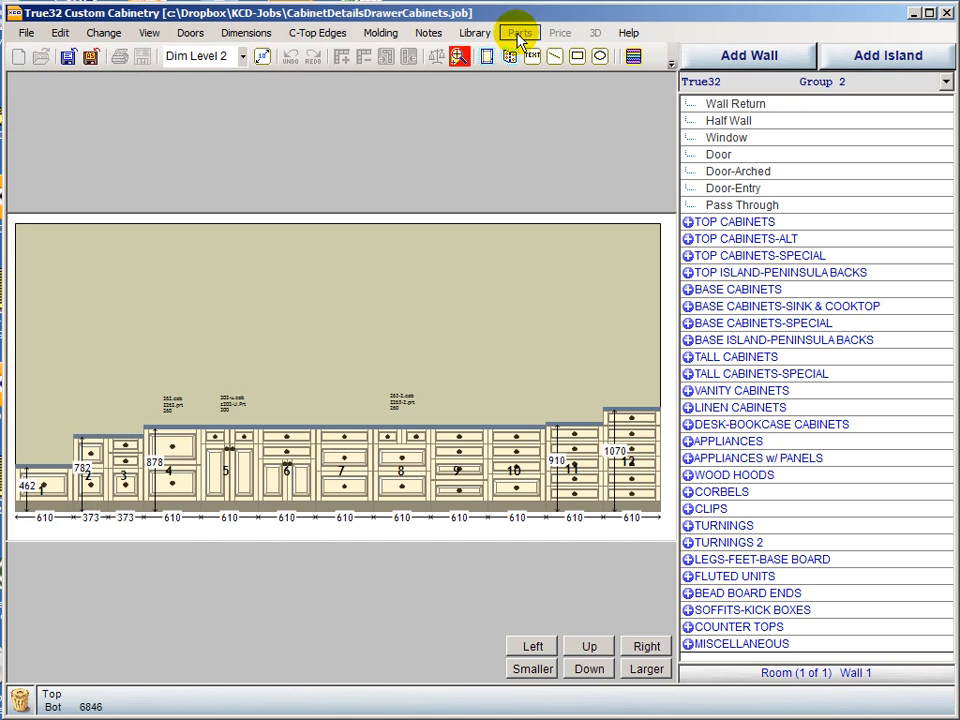
pyautogui.click(461, 57)
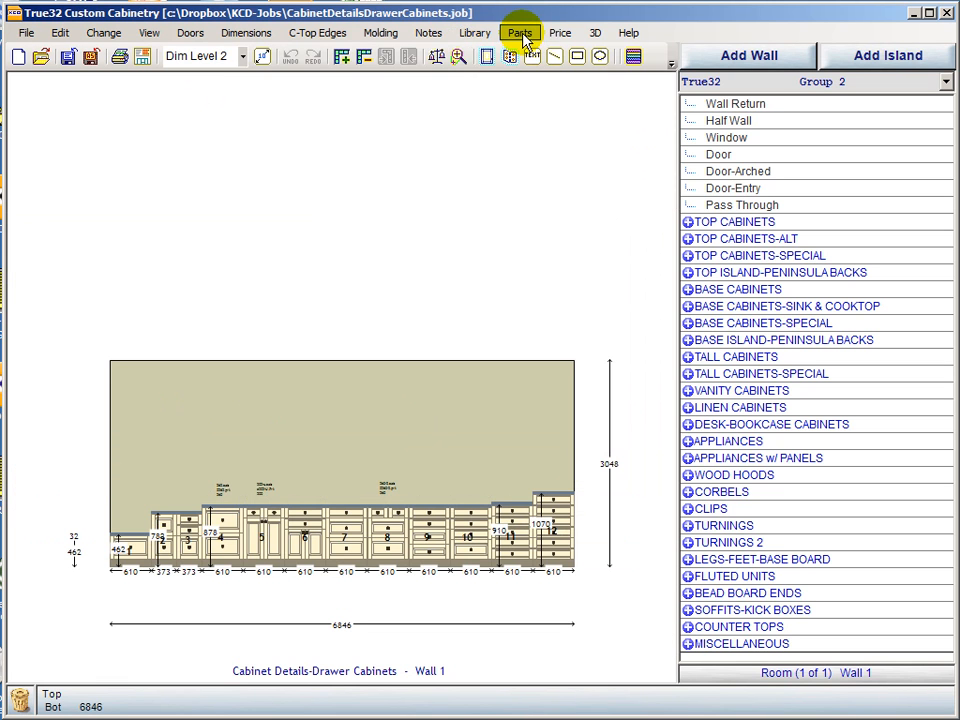
# Calculate the drawer cabinets' cut list with T32 PartsListing and CNC output, accepting Zargen1 for the drawer and pullout box construction methods
pyautogui.click(520, 34)
pyautogui.click(236, 185)
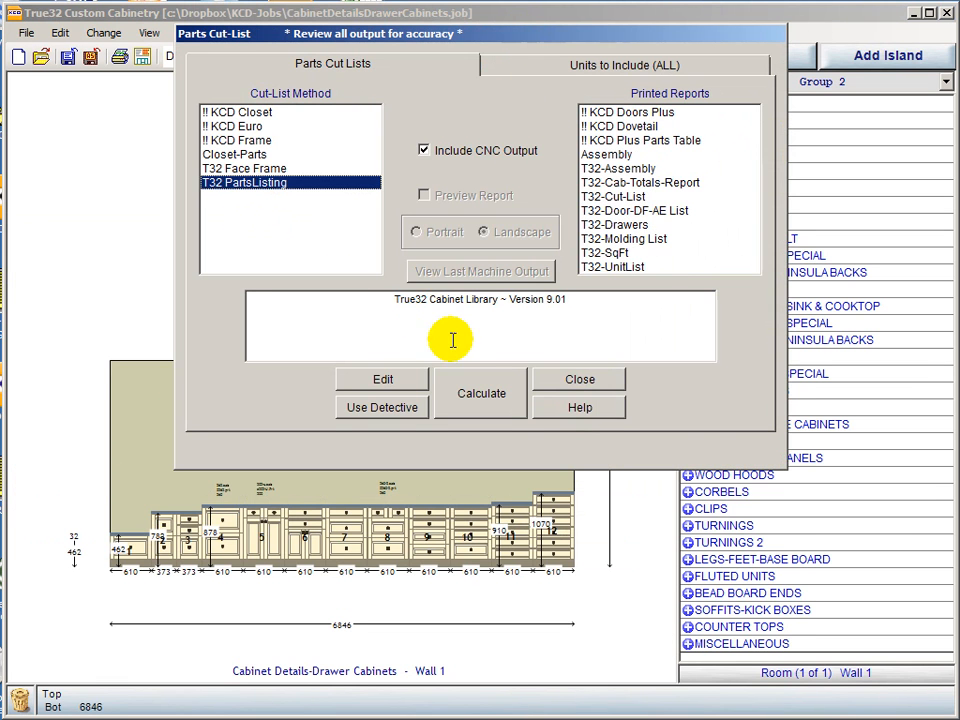
pyautogui.click(489, 398)
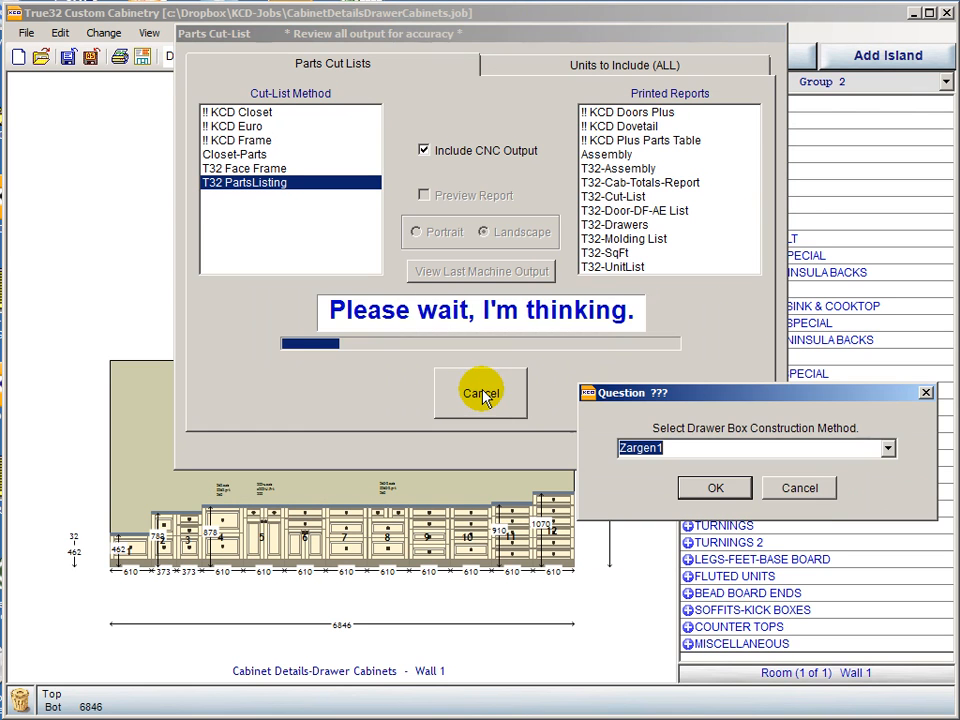
pyautogui.click(716, 488)
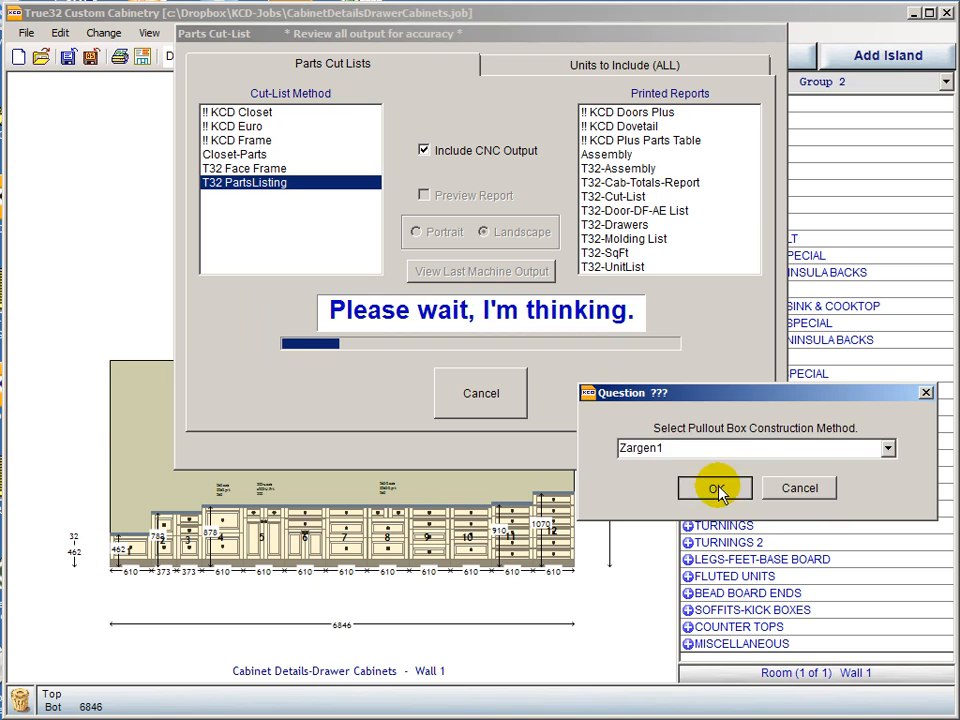
pyautogui.click(716, 488)
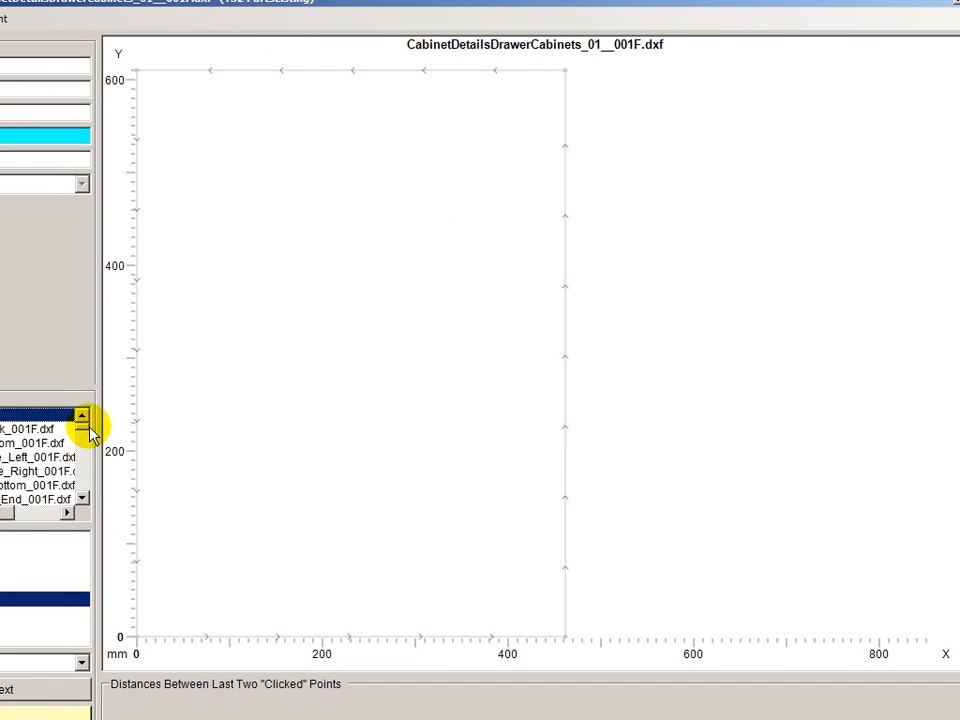
# View the part drawings of drawer unit 1's back, bottom and left side
pyautogui.click(22, 428)
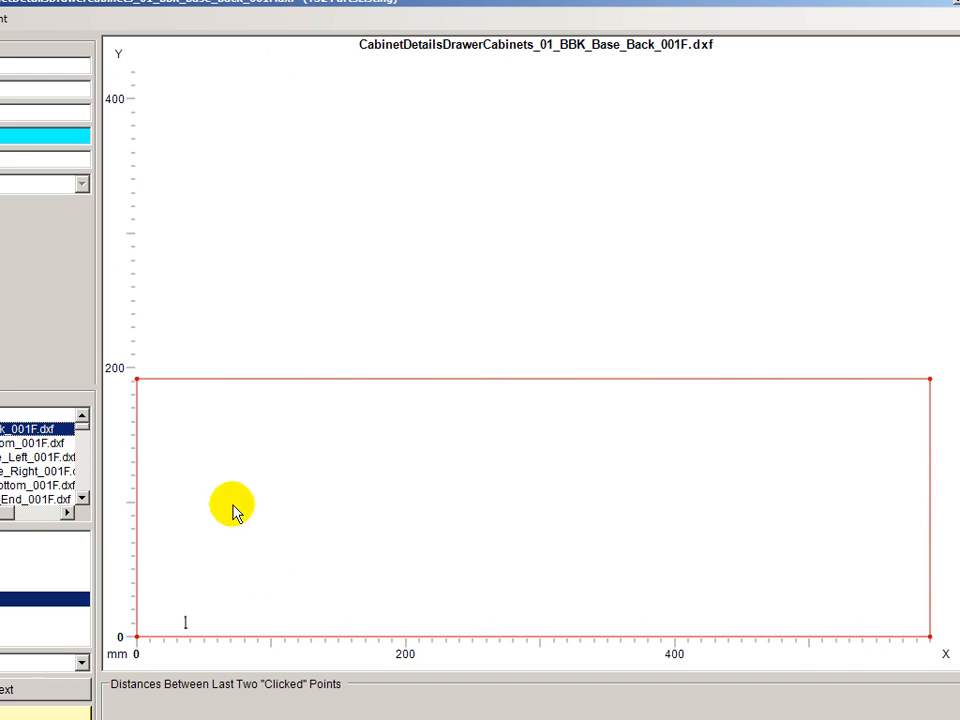
pyautogui.click(6, 446)
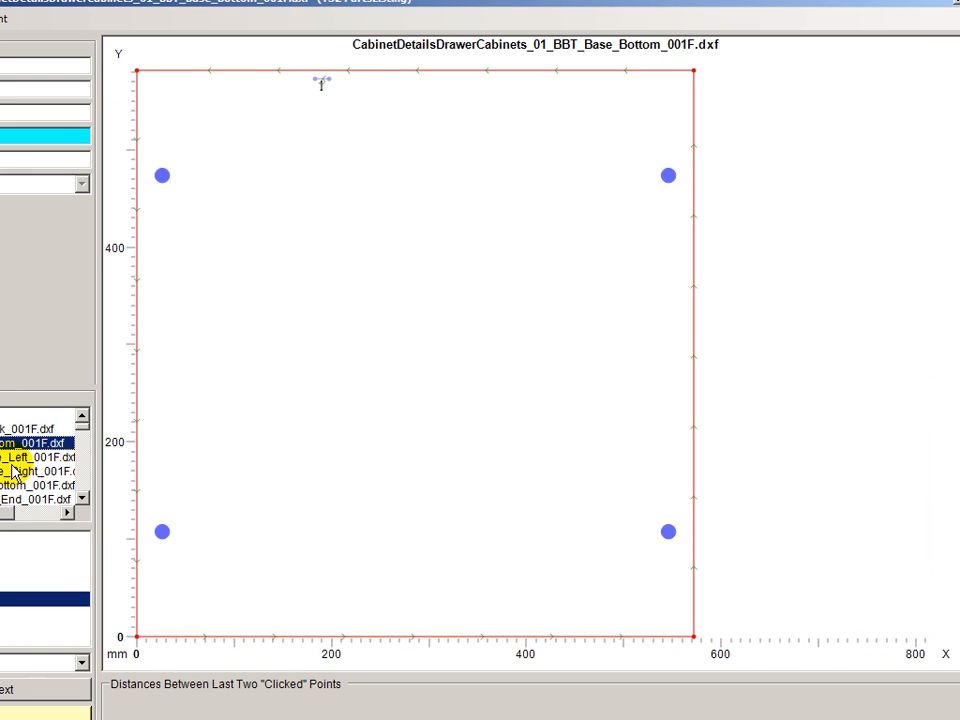
pyautogui.click(12, 459)
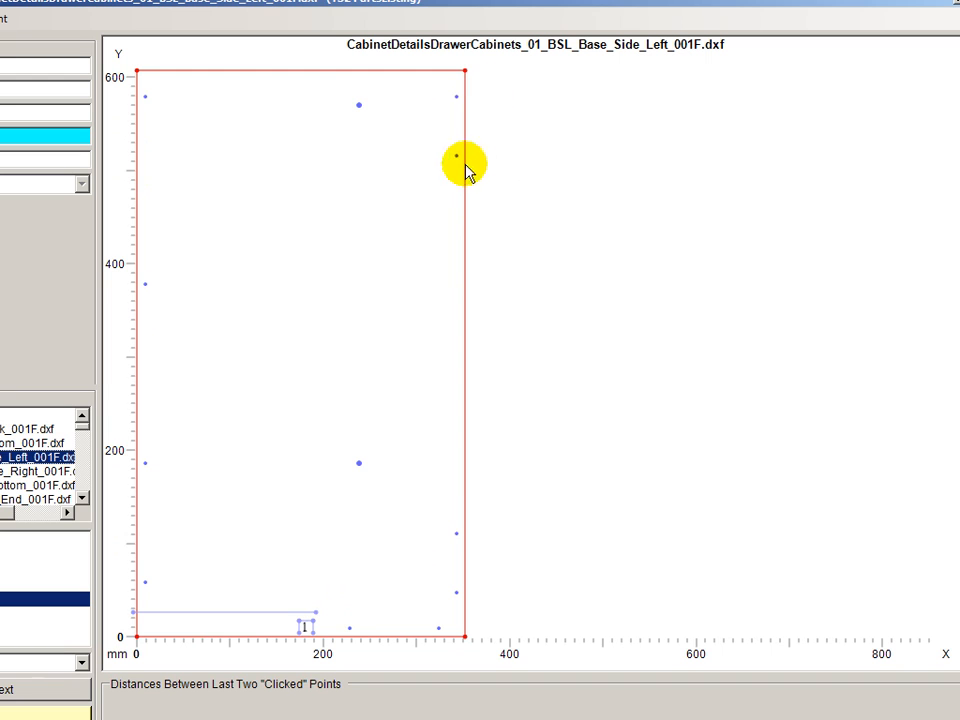
# View the part drawings of drawer unit 1's right side, drawer bottom and drawer end
pyautogui.press('d')
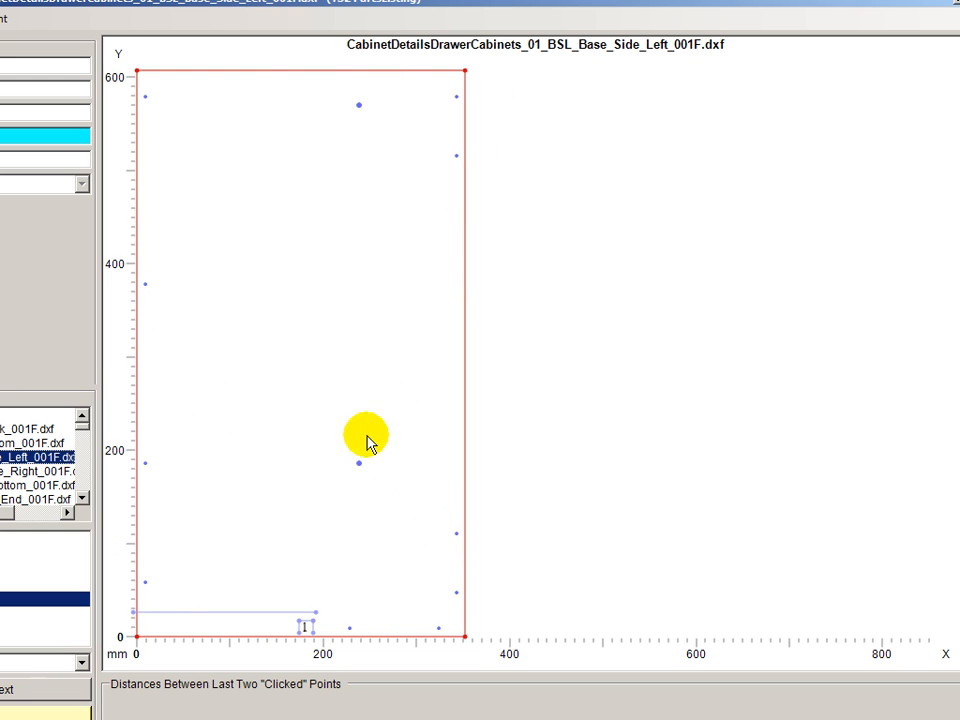
pyautogui.click(14, 473)
pyautogui.scroll(-2, 14, 473)
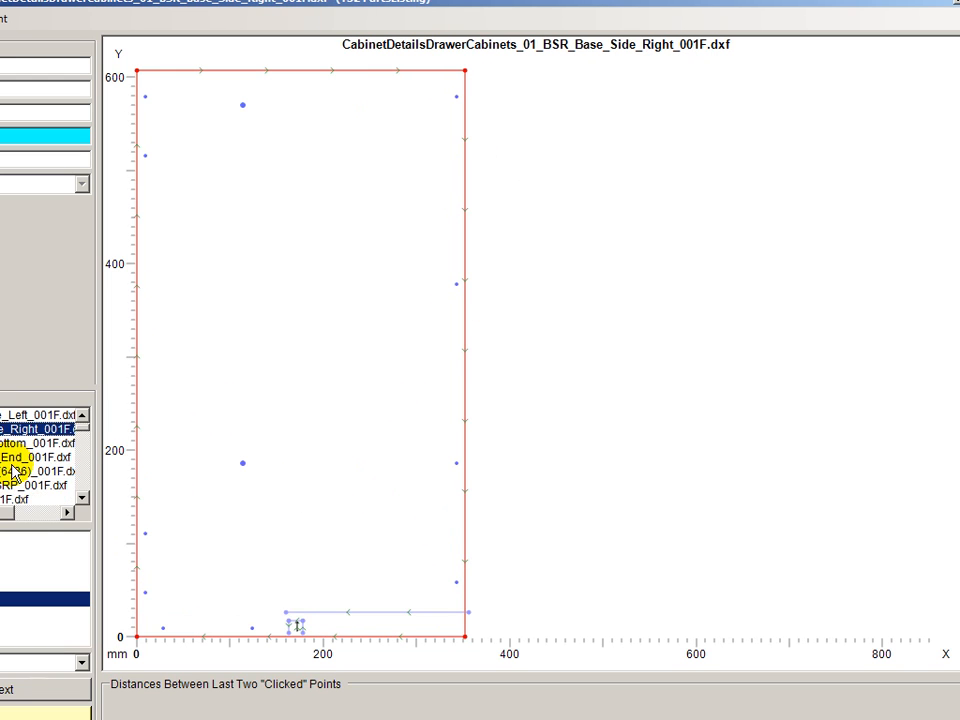
pyautogui.click(12, 444)
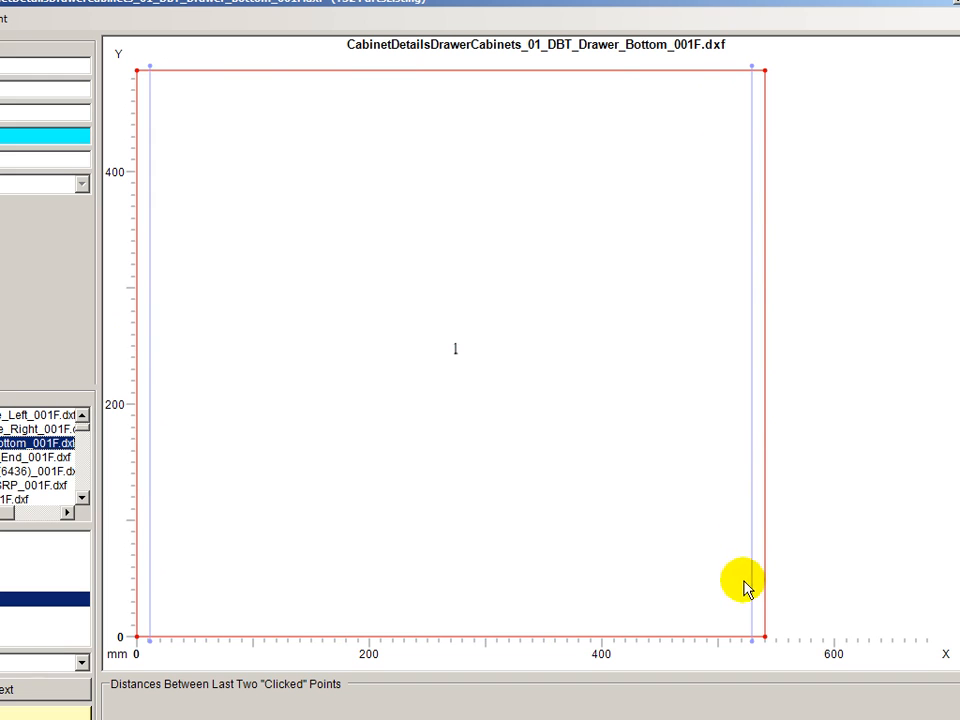
pyautogui.click(82, 498)
pyautogui.click(82, 498)
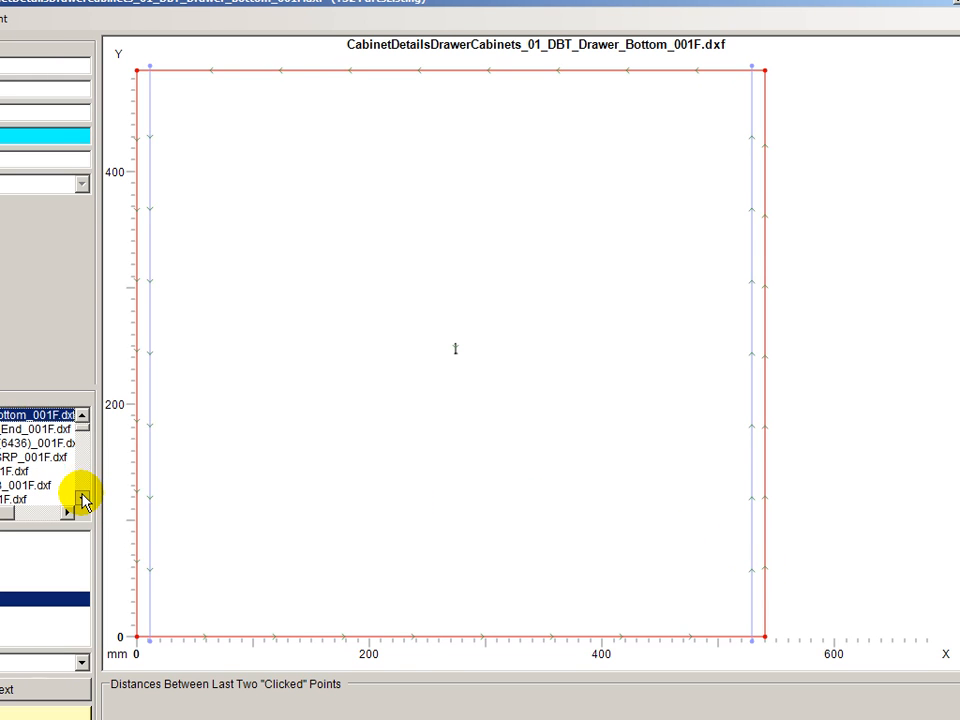
pyautogui.click(16, 430)
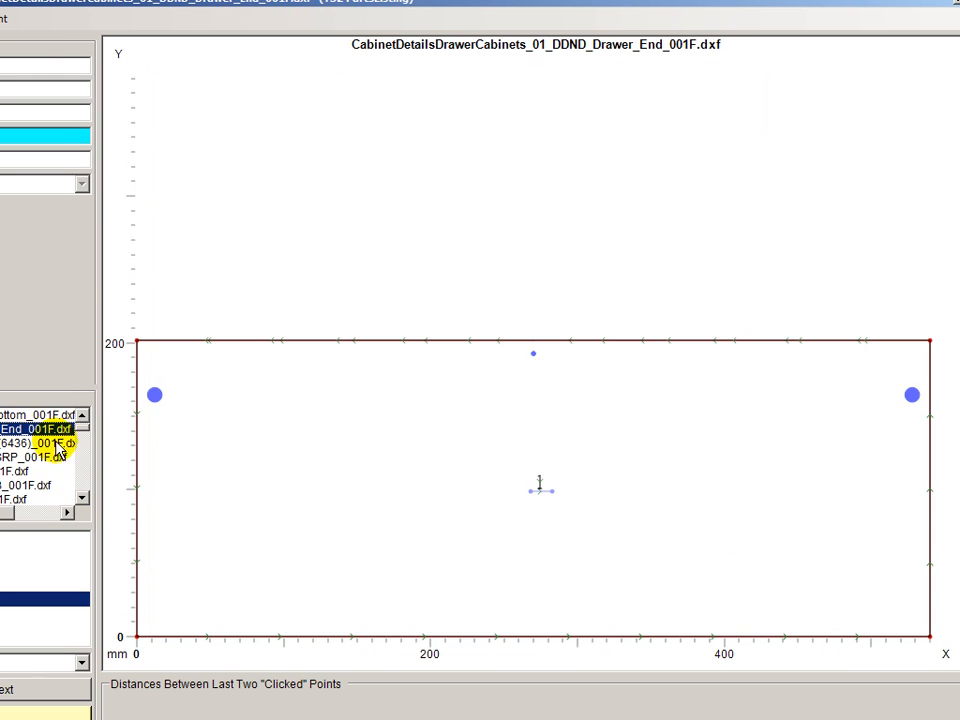
pyautogui.click(155, 398)
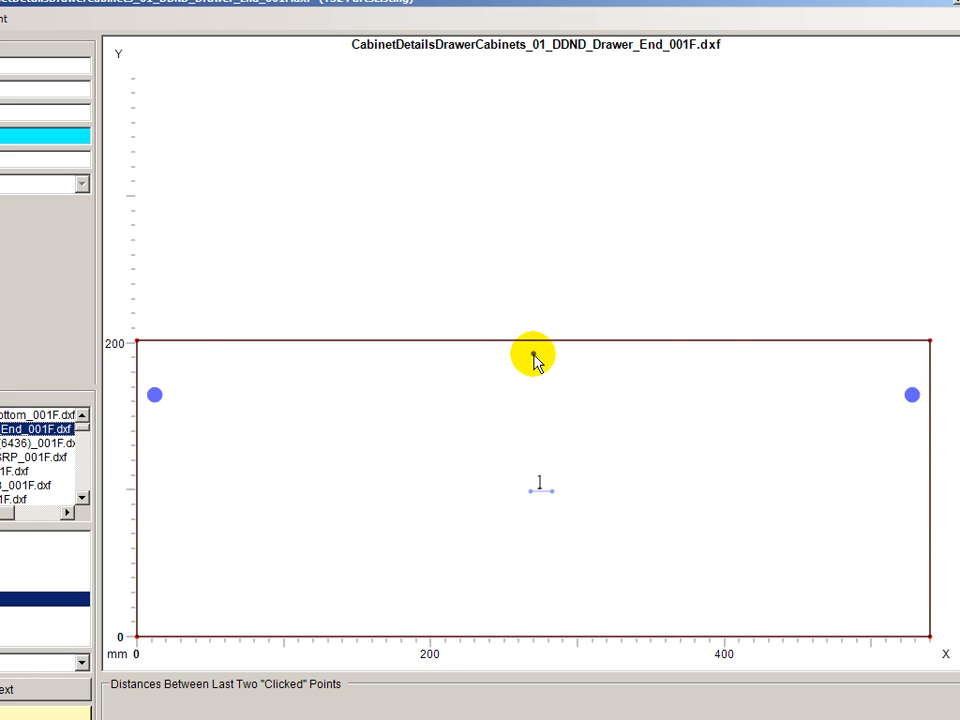
# View the part drawings of drawer unit 1's Euro screw, nailer and rail 1 back
pyautogui.click(81, 499)
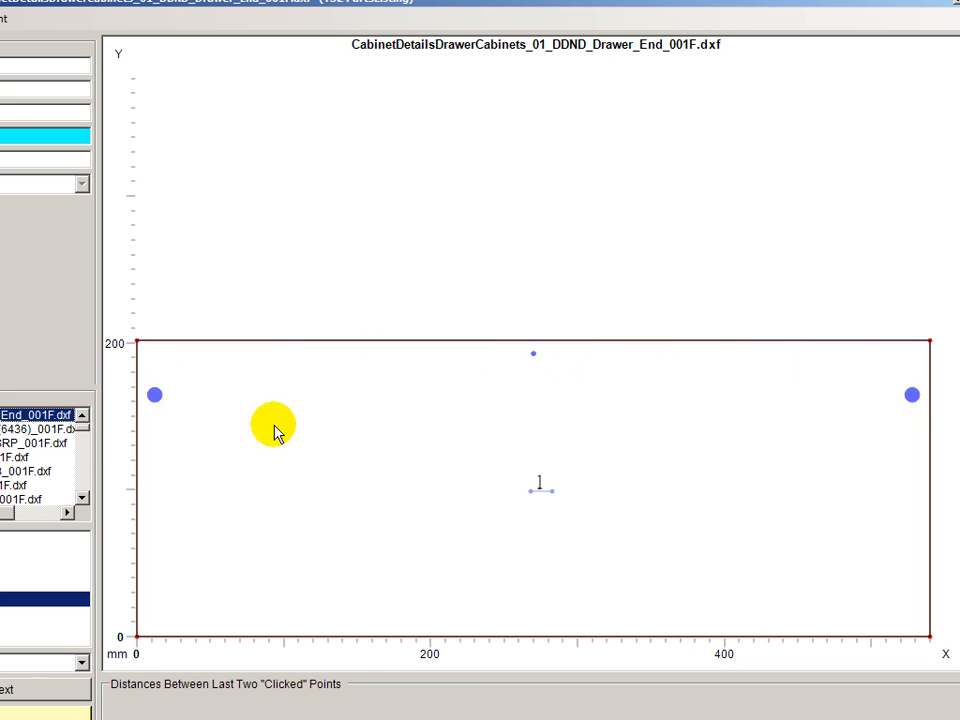
pyautogui.click(6, 443)
pyautogui.click(8, 456)
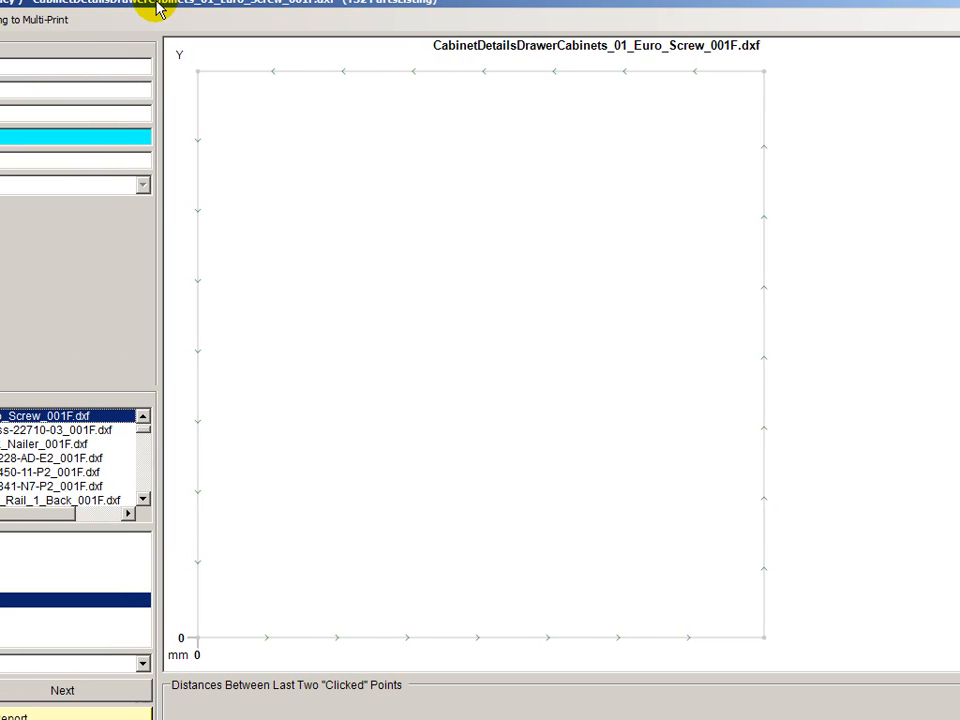
pyautogui.click(10, 443)
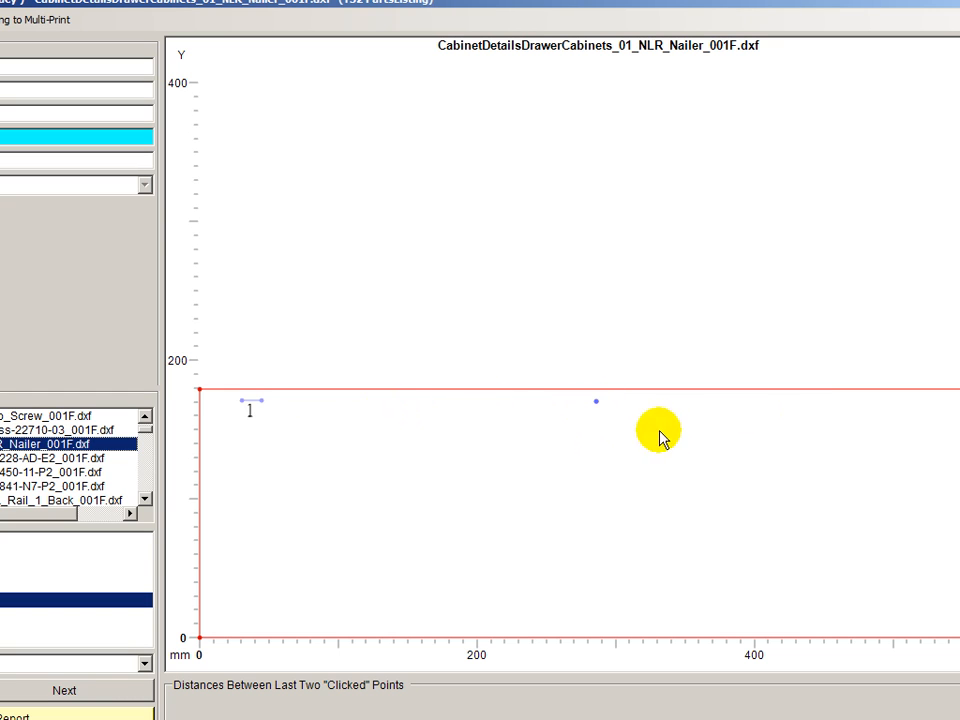
pyautogui.click(145, 498)
pyautogui.click(145, 498)
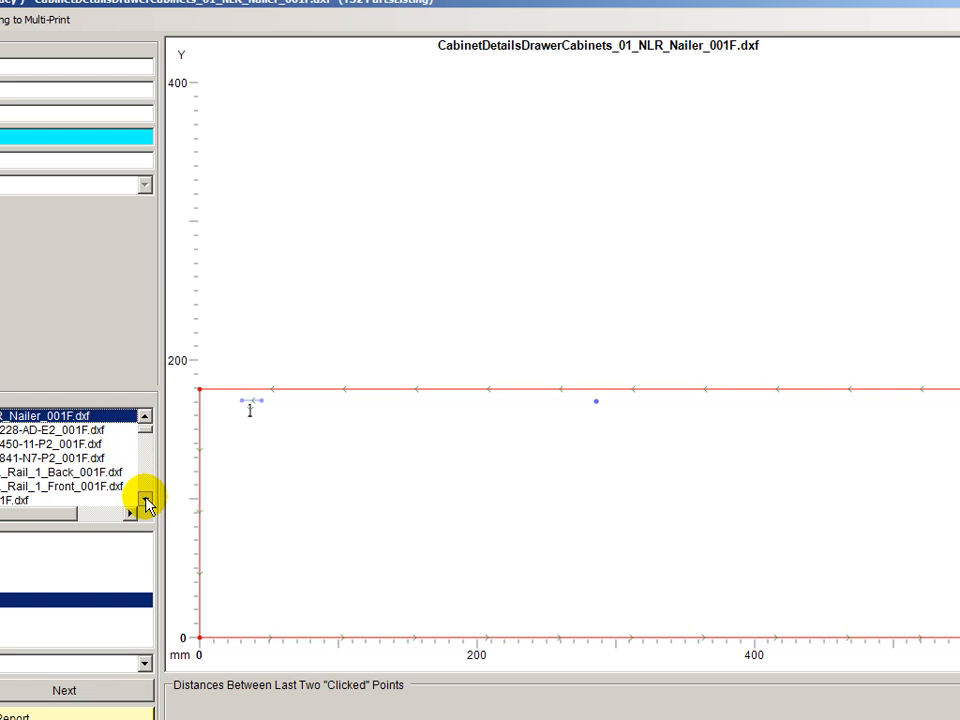
pyautogui.click(145, 498)
pyautogui.click(44, 460)
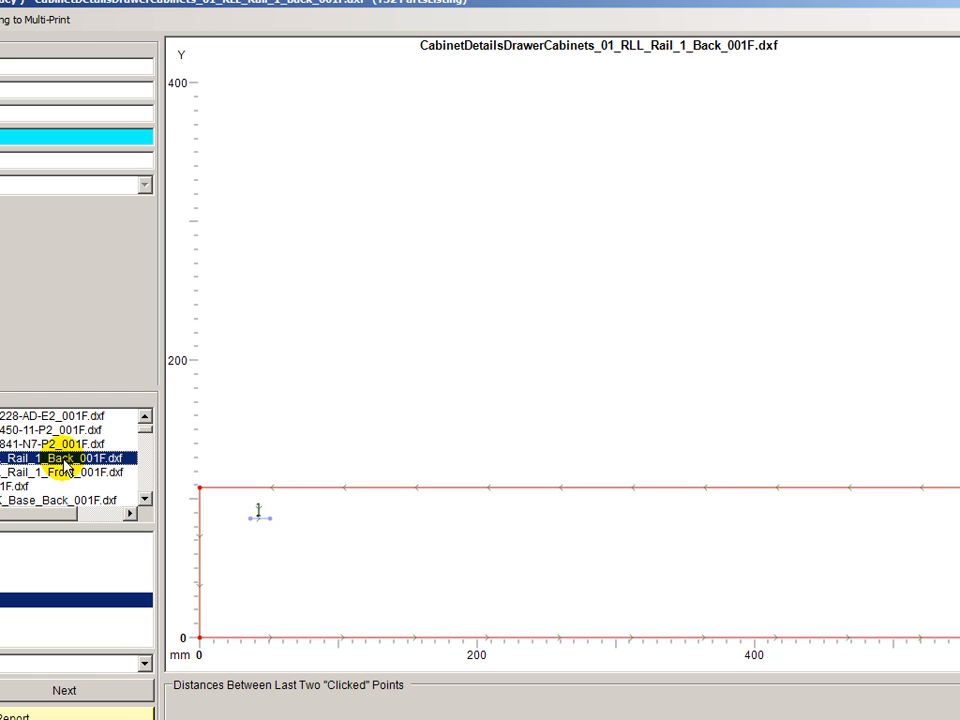
# View the part drawings of drawer unit 2's base back, base bottom and left side
pyautogui.scroll(-1, 63, 465)
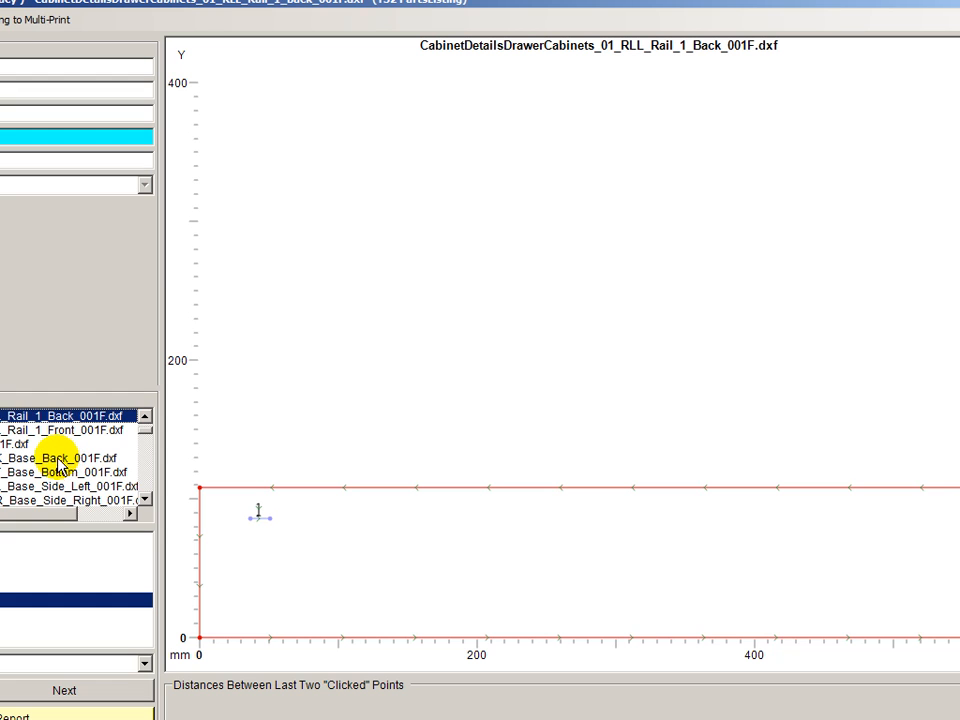
pyautogui.scroll(-1, 60, 460)
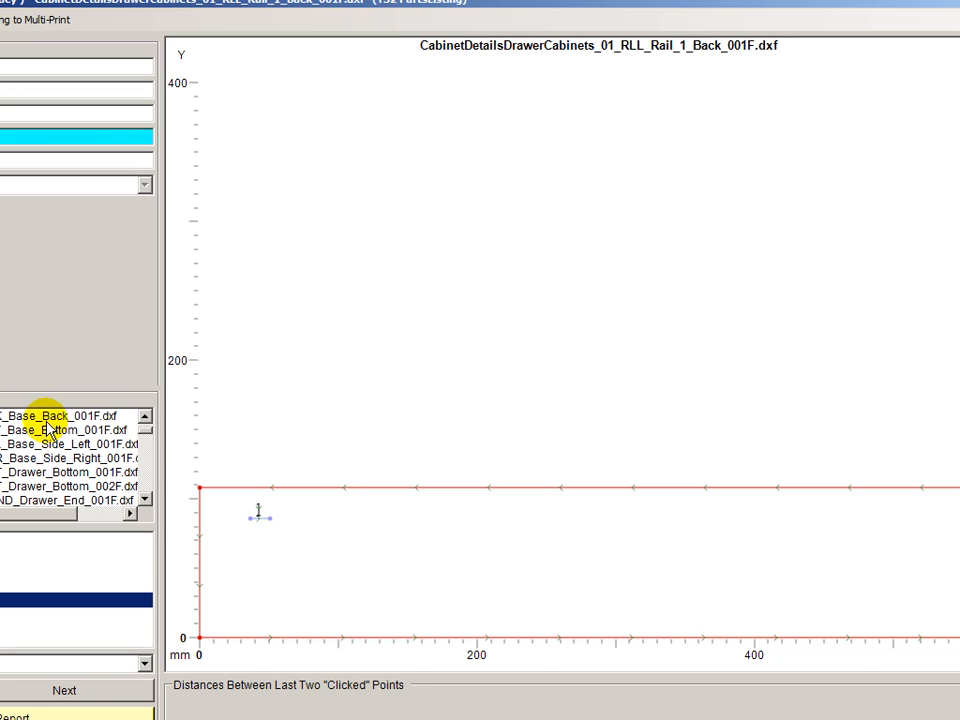
pyautogui.click(20, 415)
pyautogui.click(45, 430)
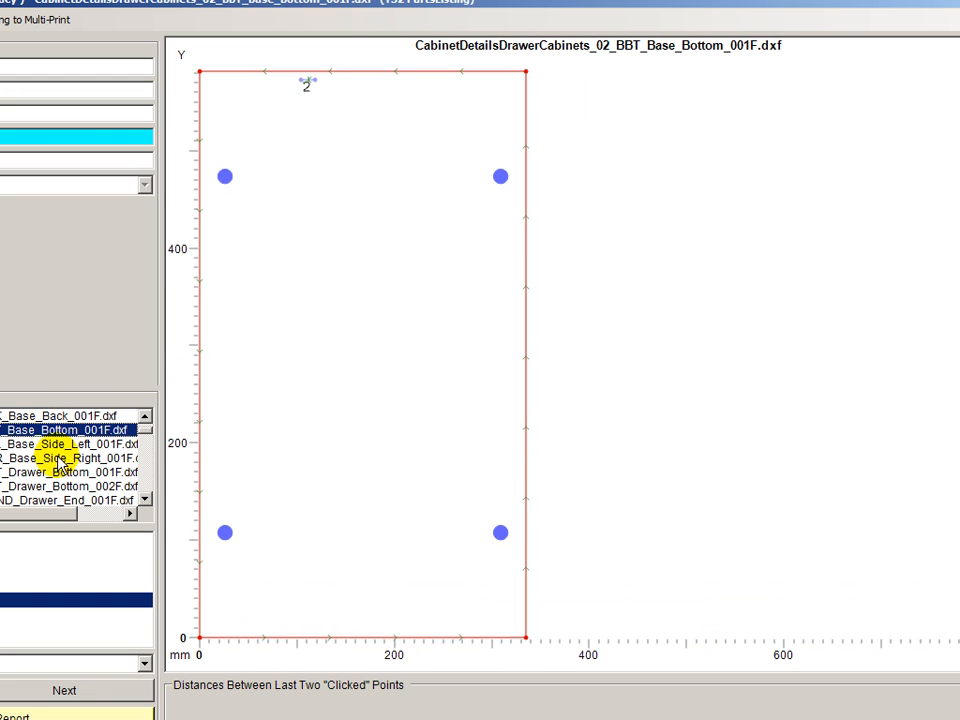
pyautogui.click(56, 447)
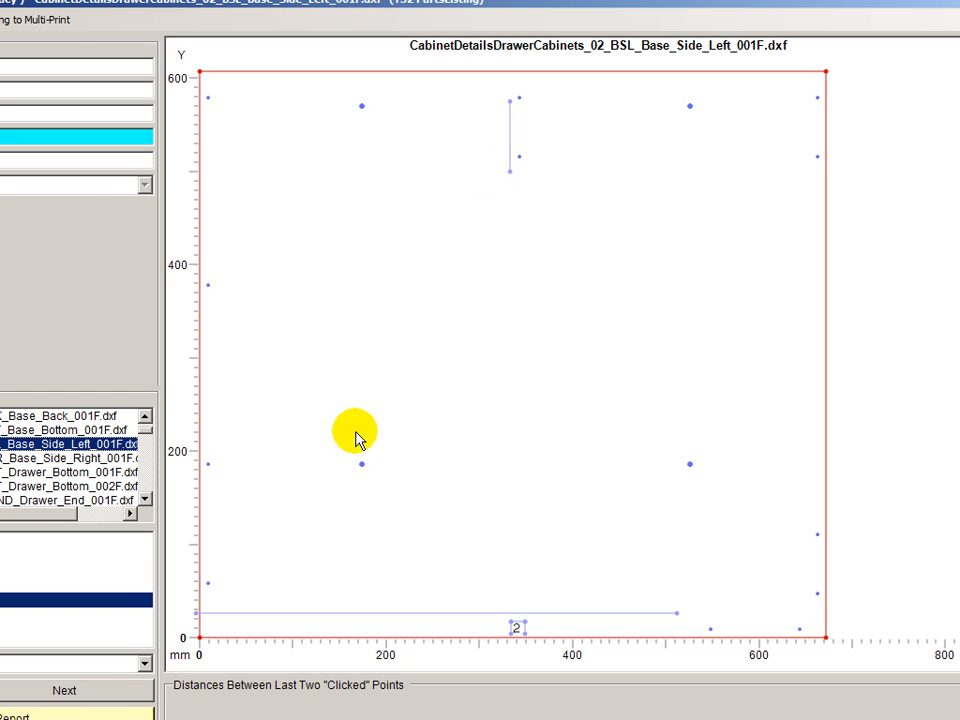
# View the part drawings of drawer unit 2's right side, both drawer bottoms and both drawer ends
pyautogui.click(68, 459)
pyautogui.scroll(-1, 68, 459)
pyautogui.click(58, 430)
pyautogui.click(62, 444)
pyautogui.scroll(-1, 62, 457)
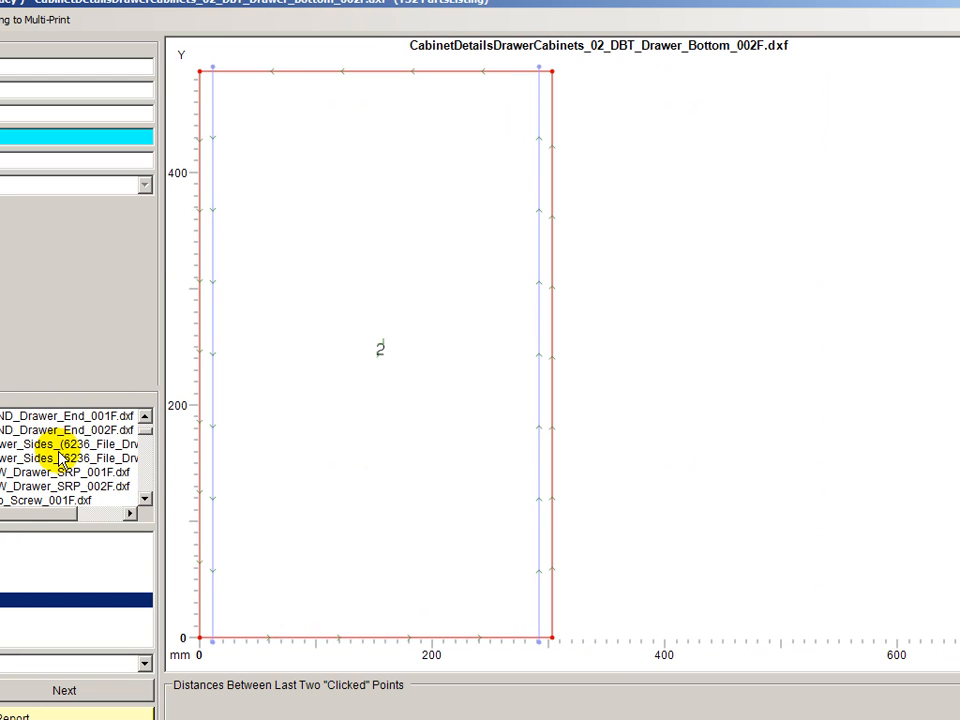
pyautogui.click(45, 416)
pyautogui.click(56, 431)
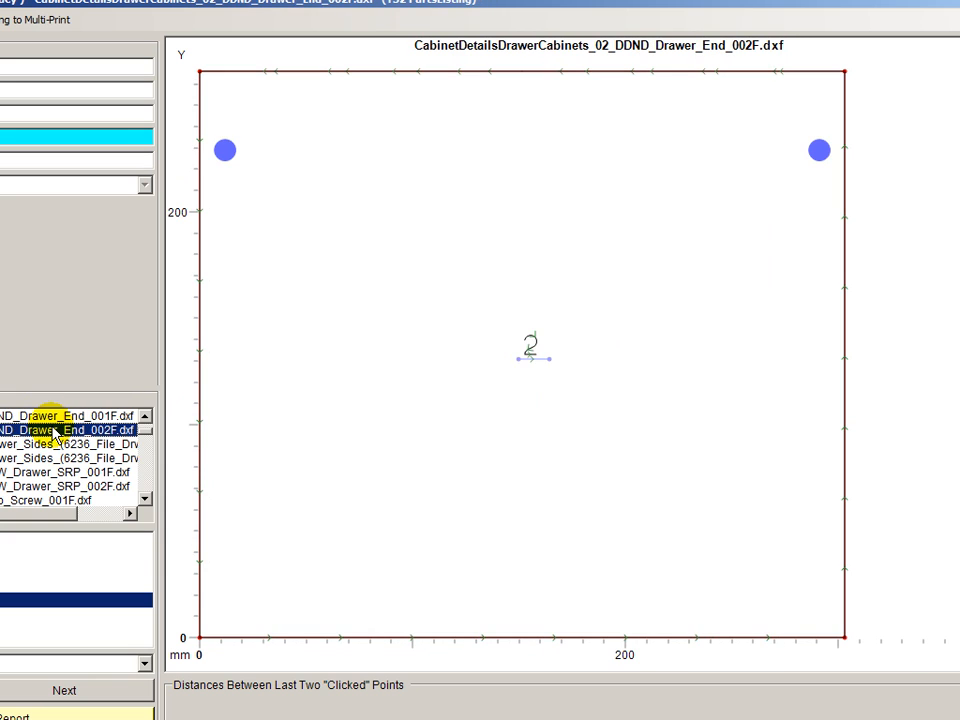
# View the part drawings of drawer unit 2's nailer, rail 1 back and front, and rail 2
pyautogui.scroll(-1, 43, 462)
pyautogui.scroll(-1, 43, 462)
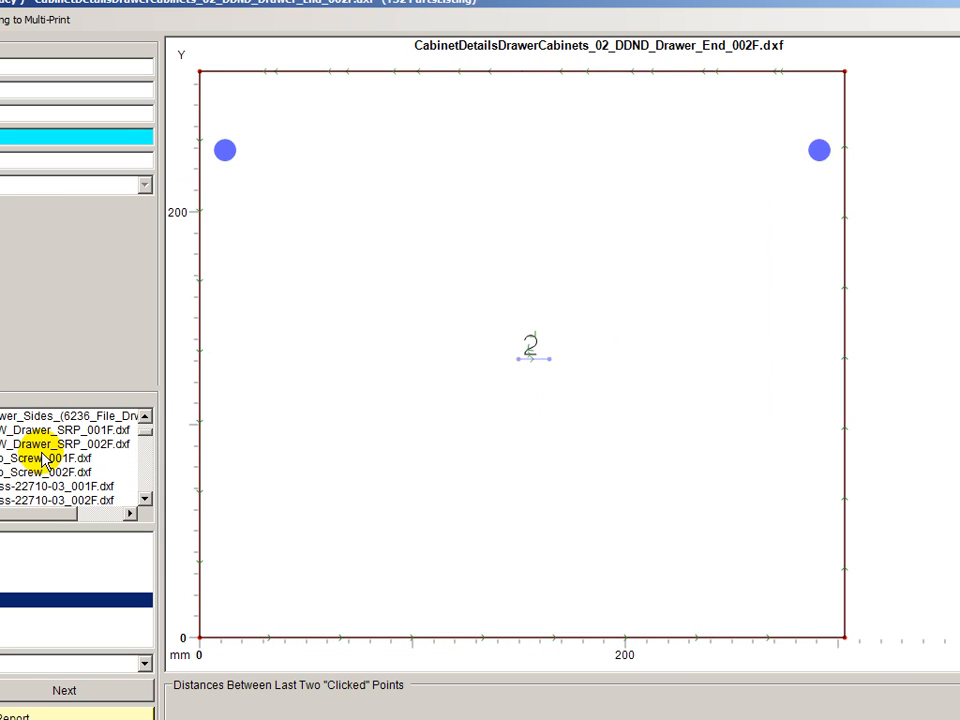
pyautogui.scroll(-6, 43, 455)
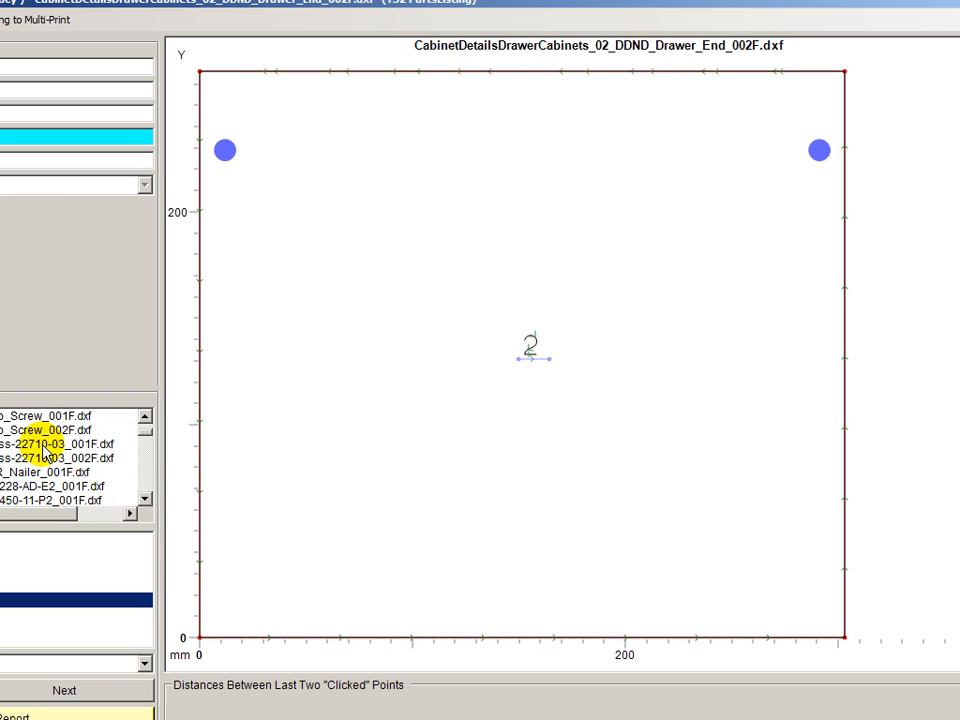
pyautogui.click(35, 431)
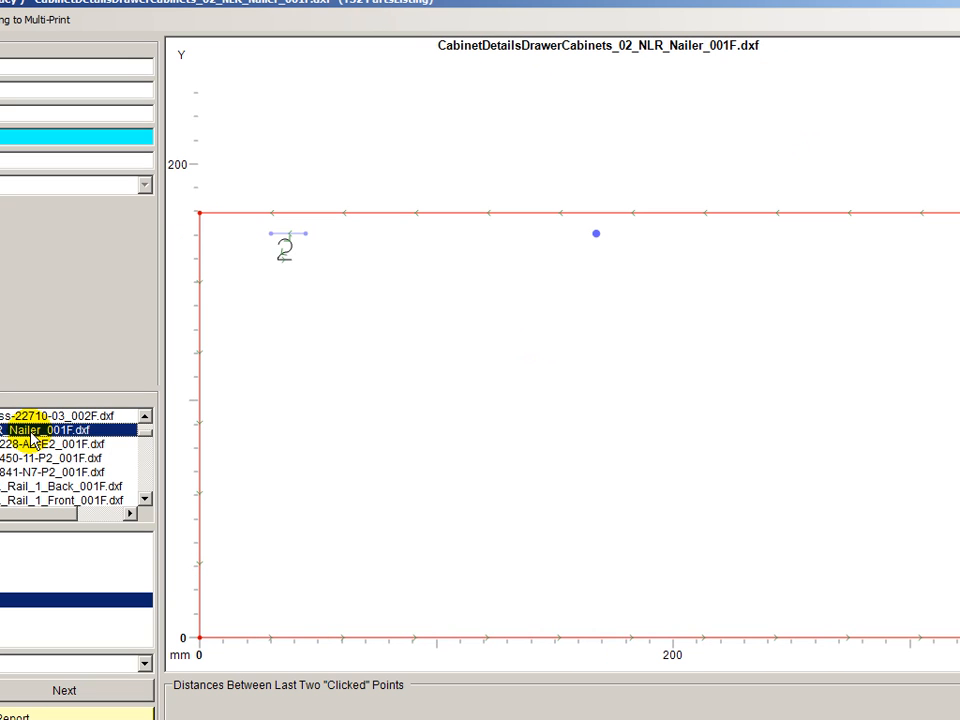
pyautogui.scroll(-3, 35, 437)
pyautogui.click(32, 444)
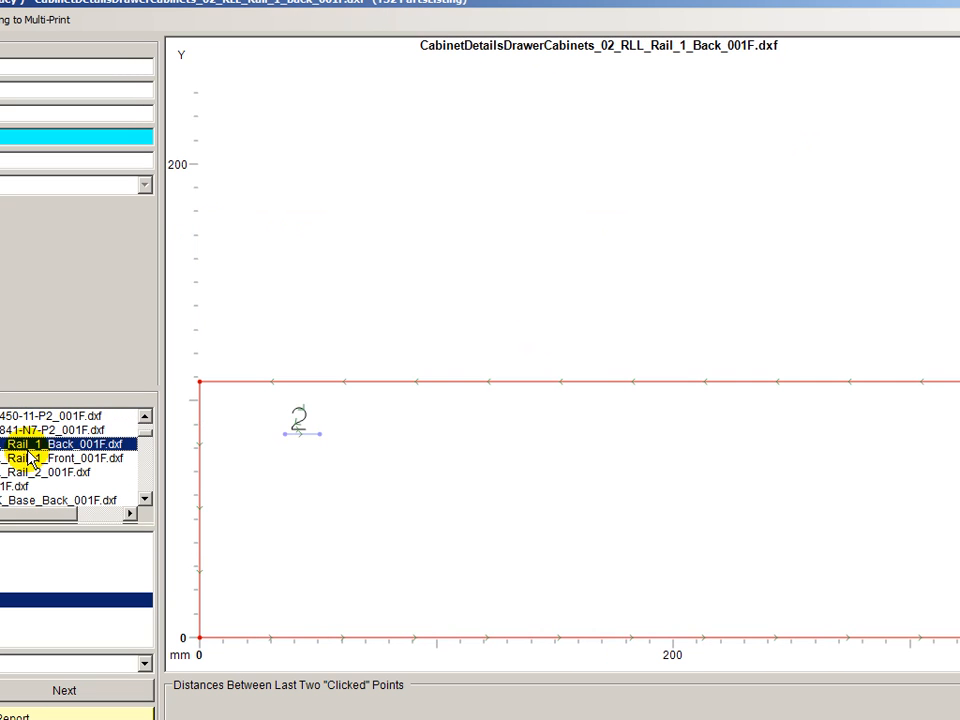
pyautogui.click(33, 459)
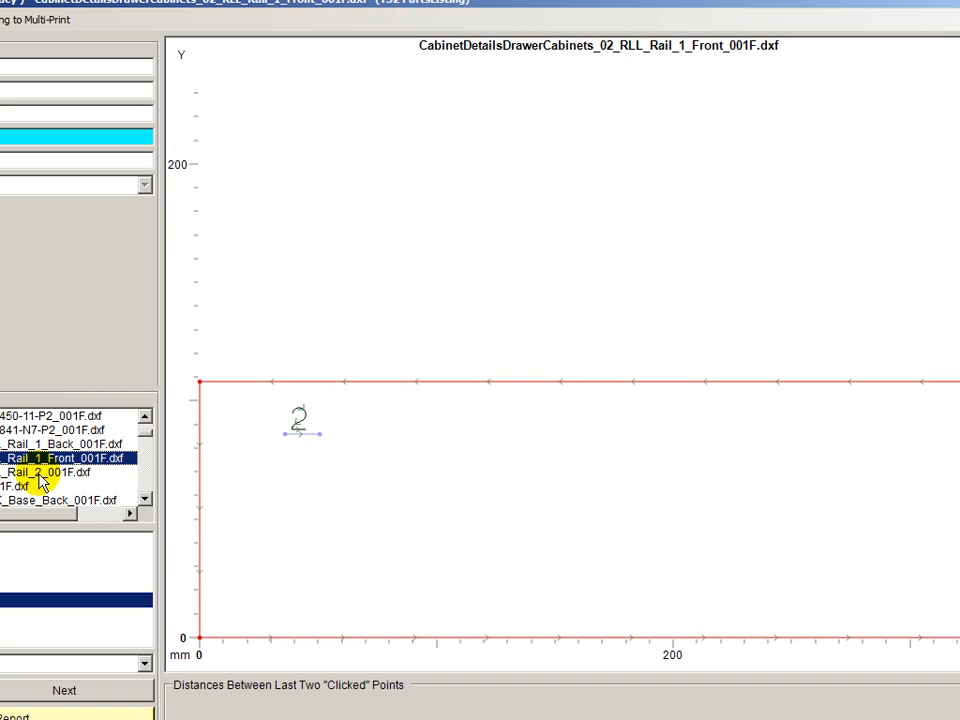
pyautogui.click(33, 445)
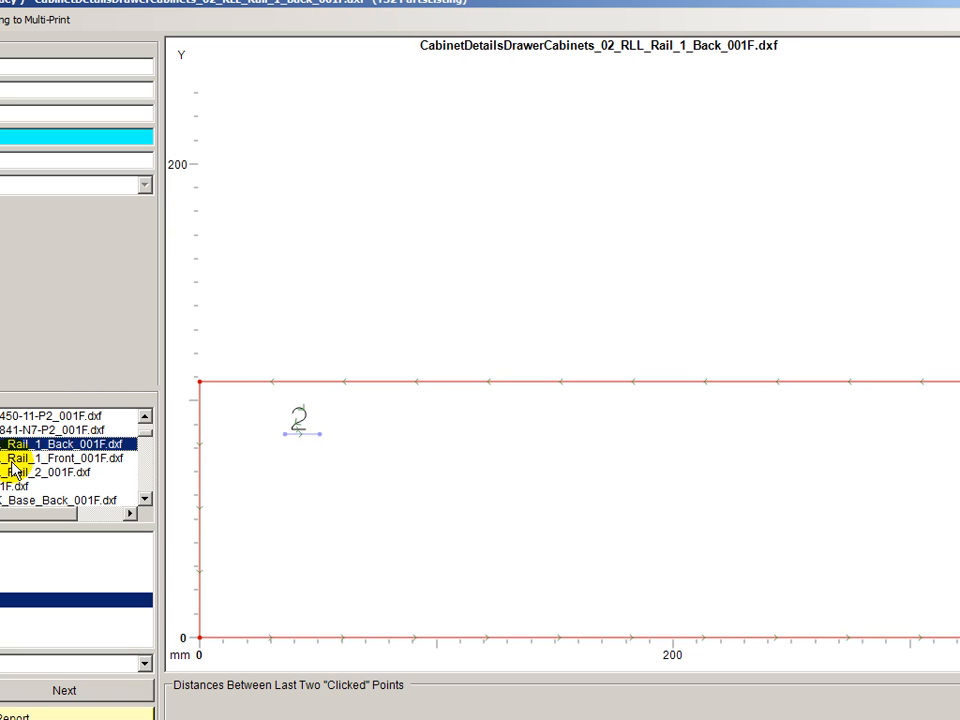
pyautogui.click(14, 459)
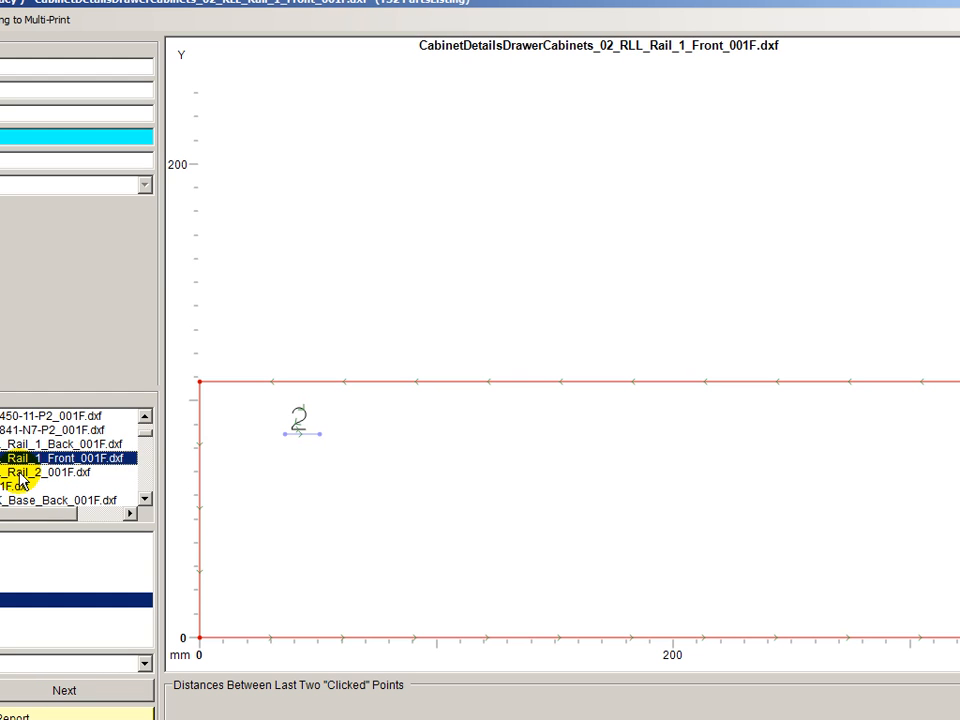
pyautogui.click(22, 473)
# View the part drawings of drawer unit 3's base back, nailer, rail 1 back and front, rail 2 and rail 3
pyautogui.scroll(-2, 33, 466)
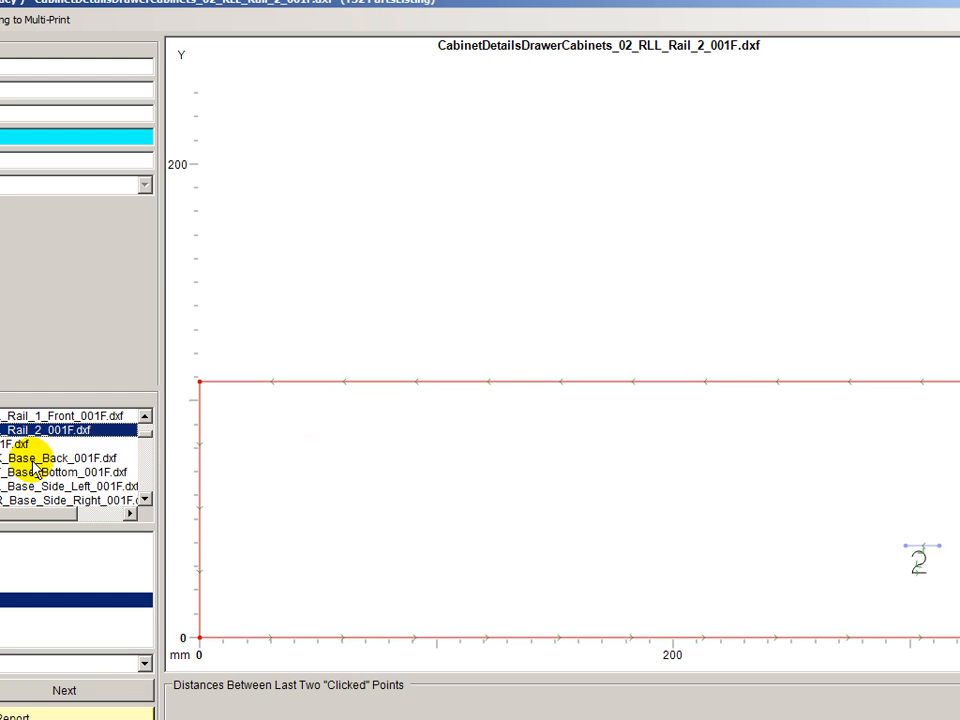
pyautogui.scroll(1, 34, 465)
pyautogui.click(34, 462)
pyautogui.scroll(-5, 34, 464)
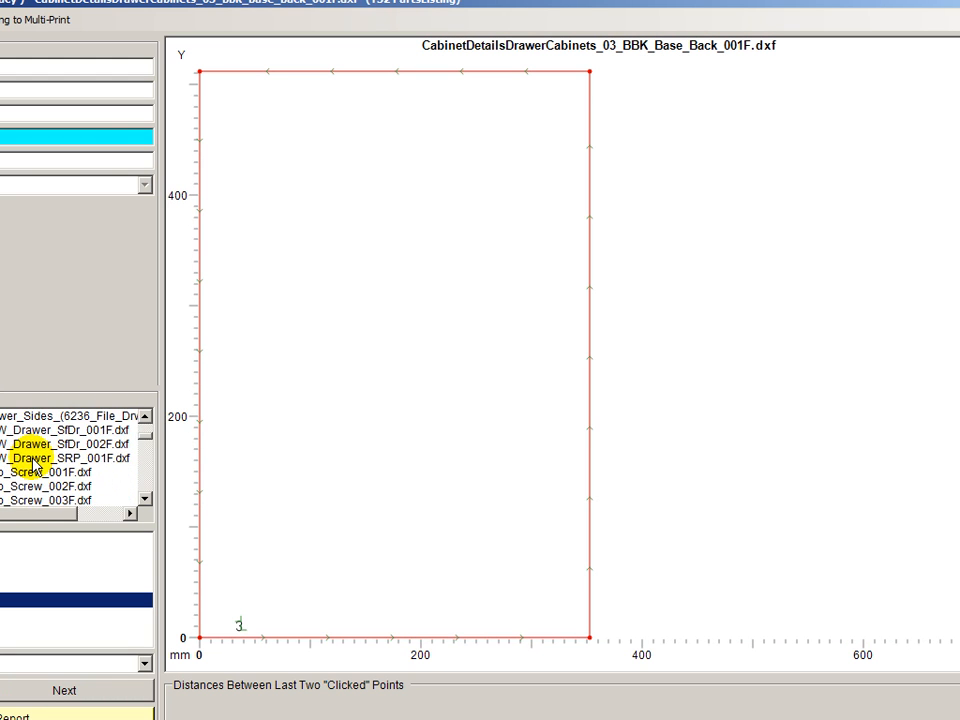
pyautogui.scroll(-3, 34, 464)
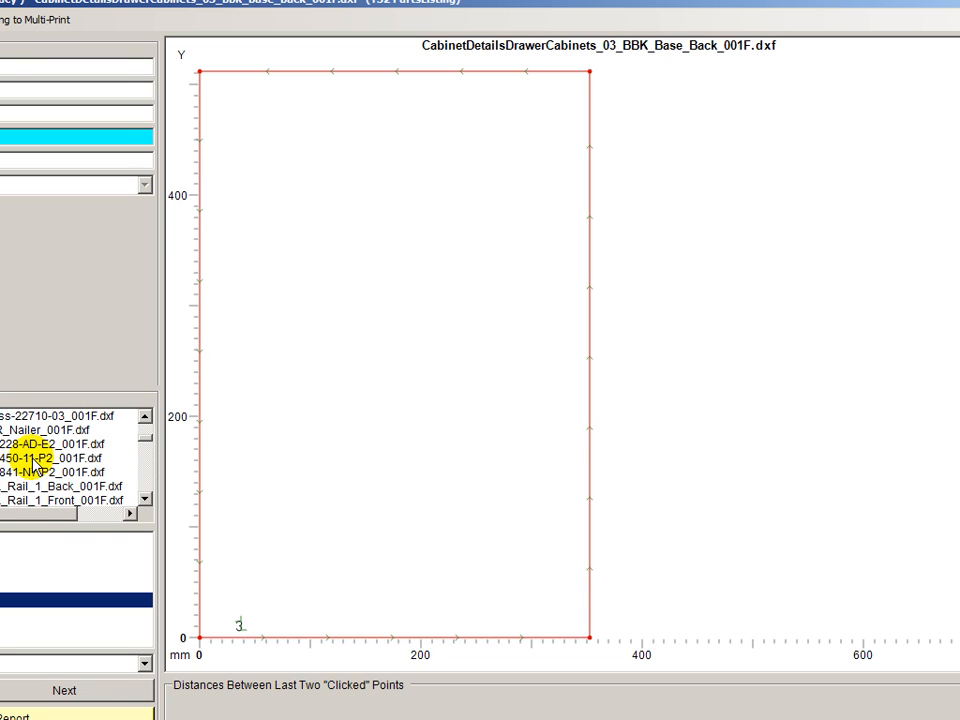
pyautogui.click(34, 430)
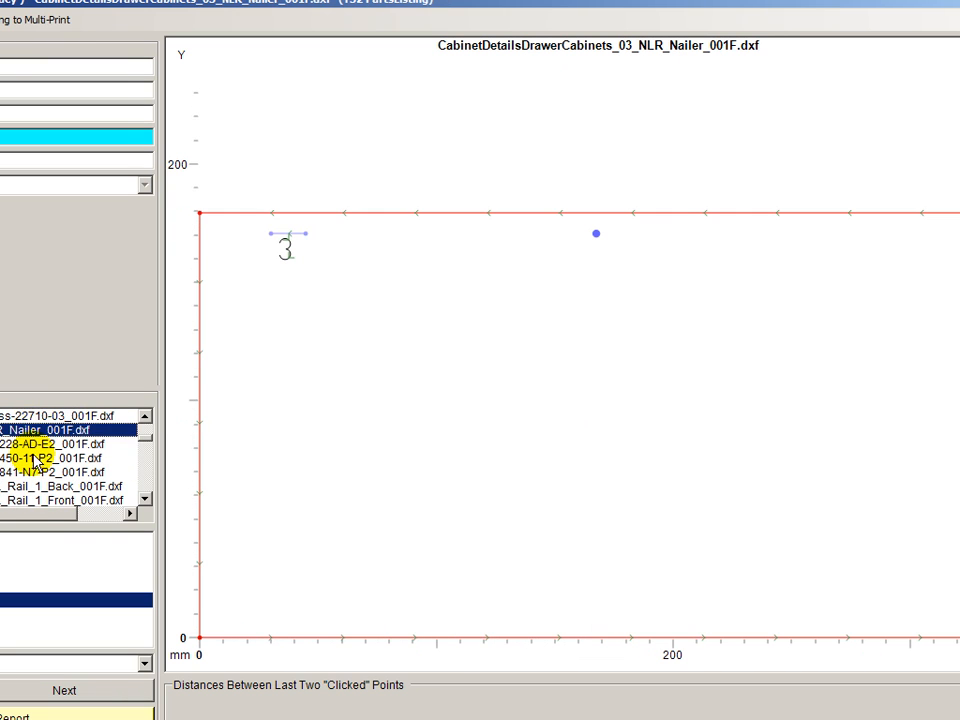
pyautogui.scroll(-1, 32, 448)
pyautogui.click(31, 446)
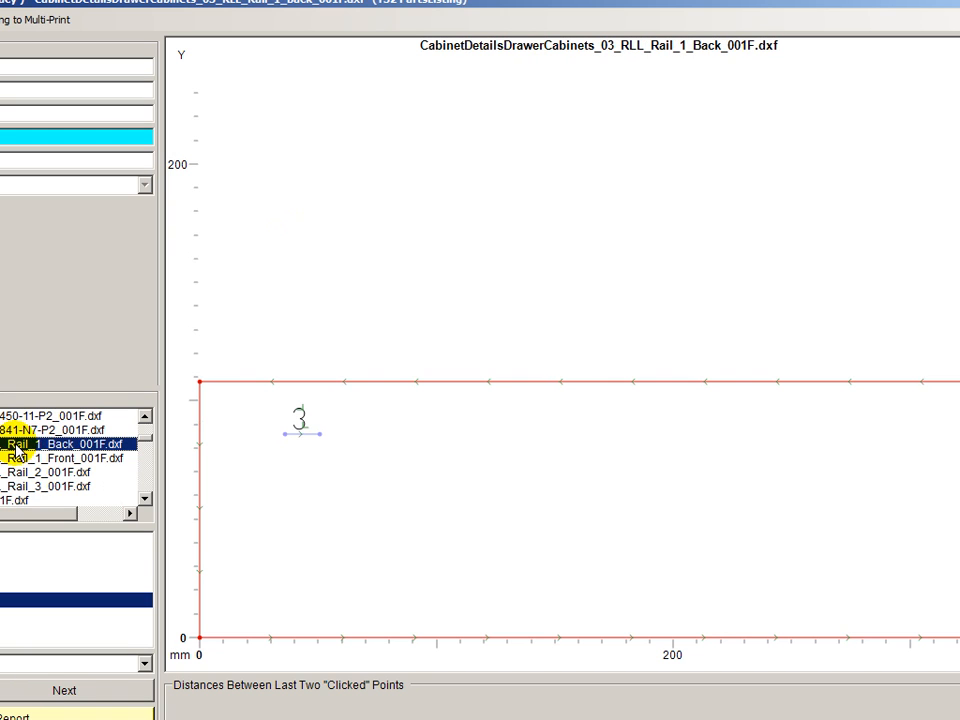
pyautogui.click(80, 462)
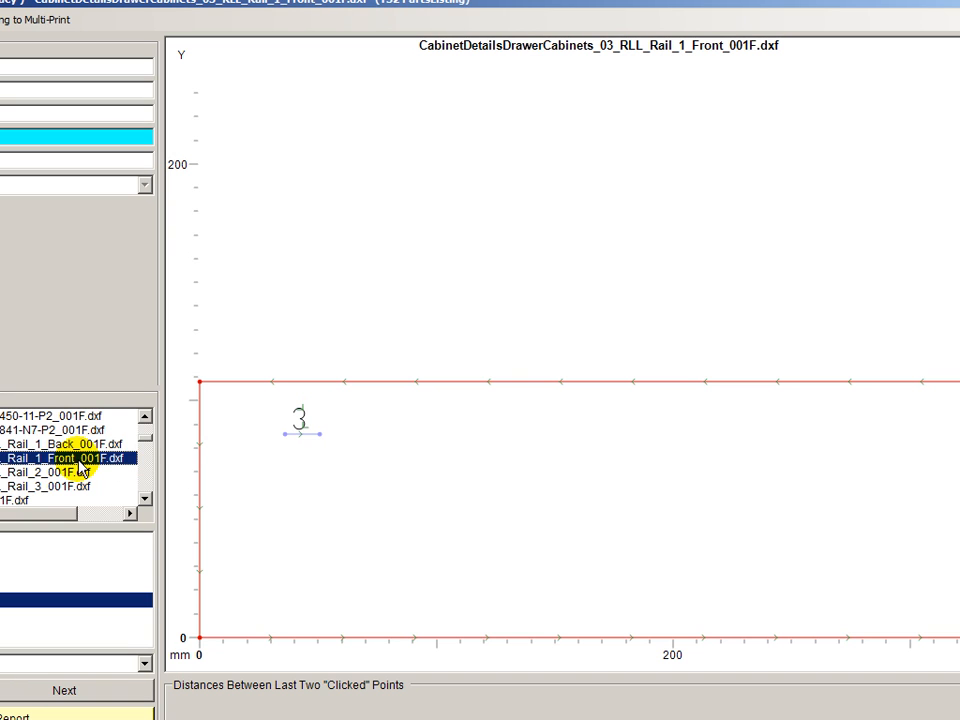
pyautogui.click(31, 474)
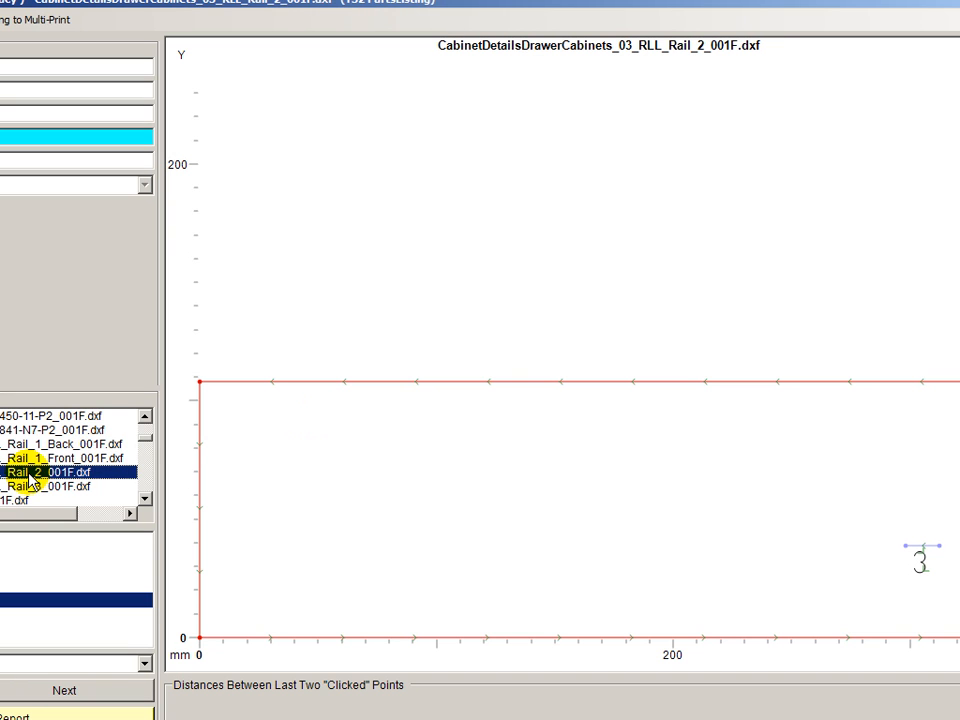
pyautogui.click(34, 488)
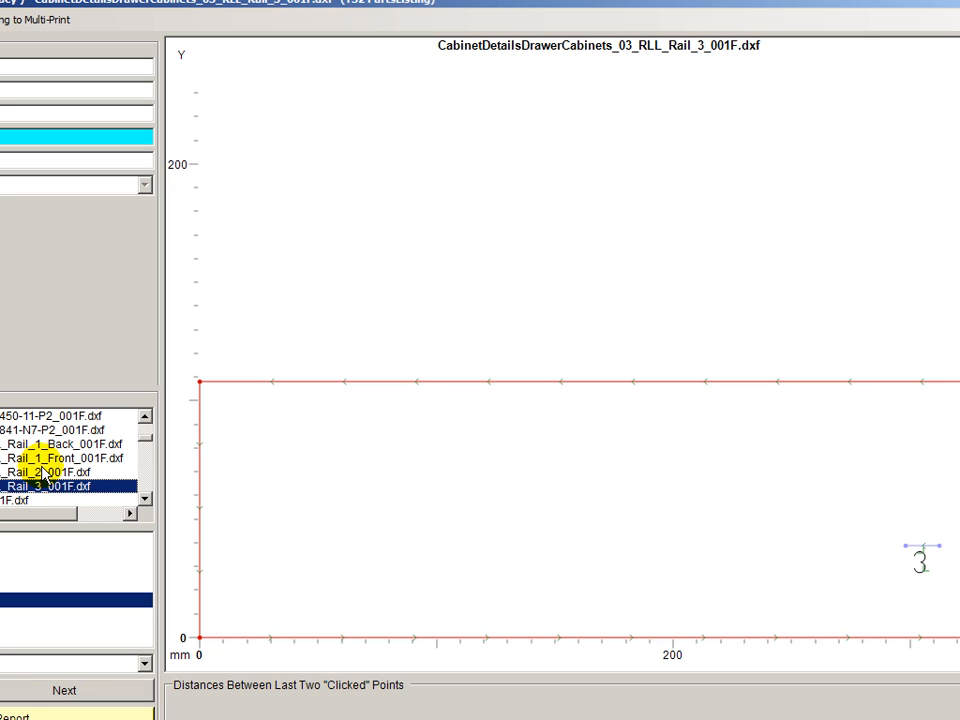
# View the part drawings of drawer unit 3's left and right base sides
pyautogui.scroll(-1, 42, 474)
pyautogui.scroll(4, 42, 478)
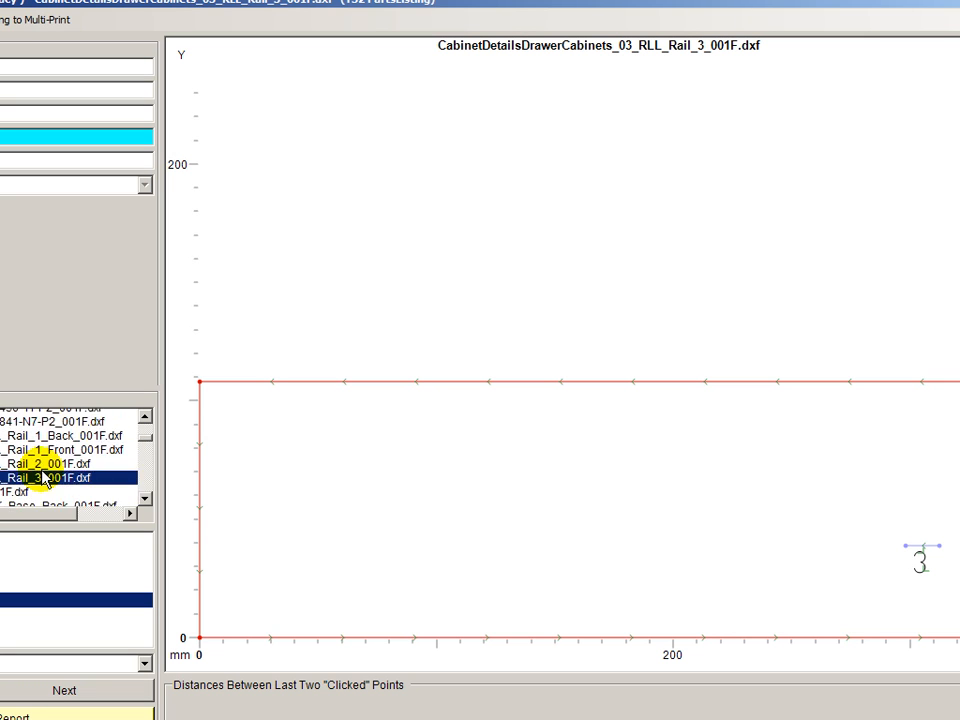
pyautogui.scroll(3, 42, 478)
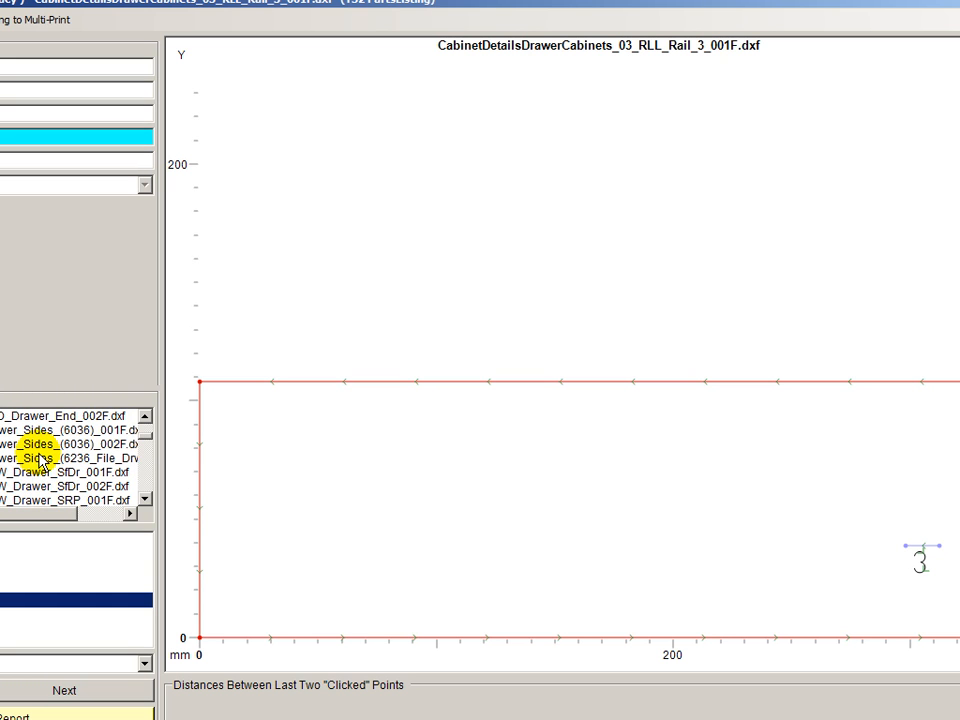
pyautogui.scroll(2, 42, 462)
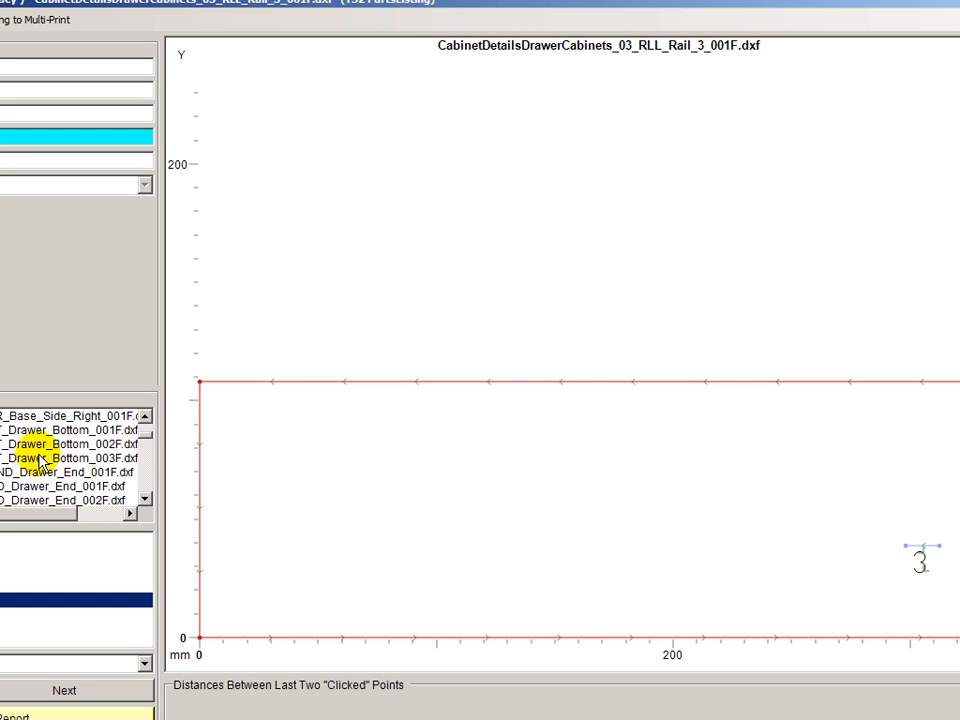
pyautogui.scroll(1, 42, 461)
pyautogui.click(37, 444)
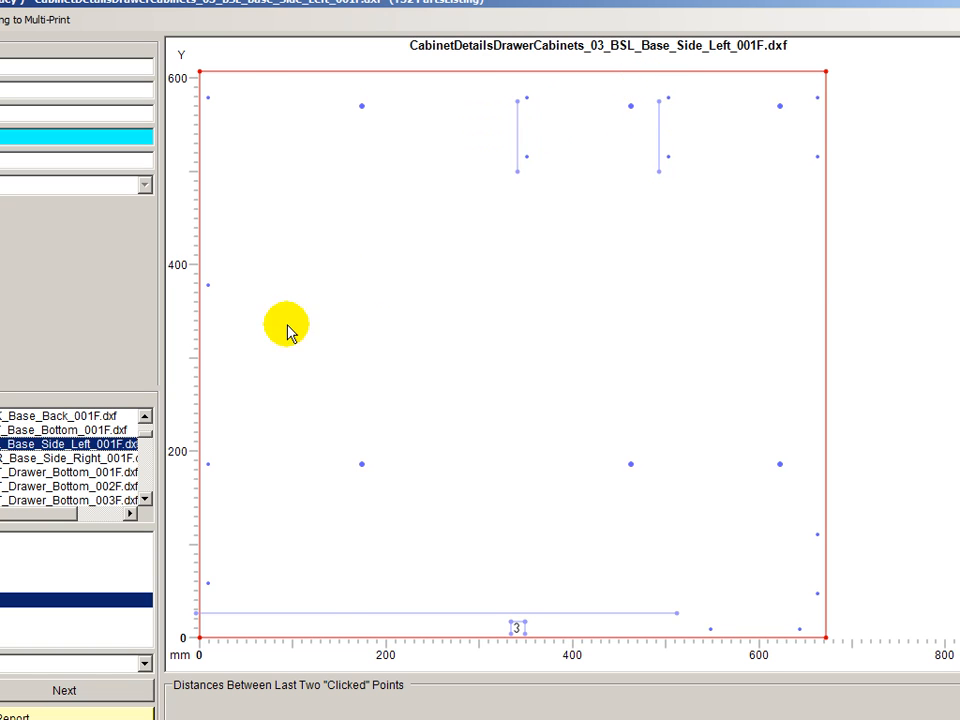
pyautogui.click(63, 458)
# View the part drawing of drawer unit 3's rail 1 back again
pyautogui.scroll(-8, 63, 465)
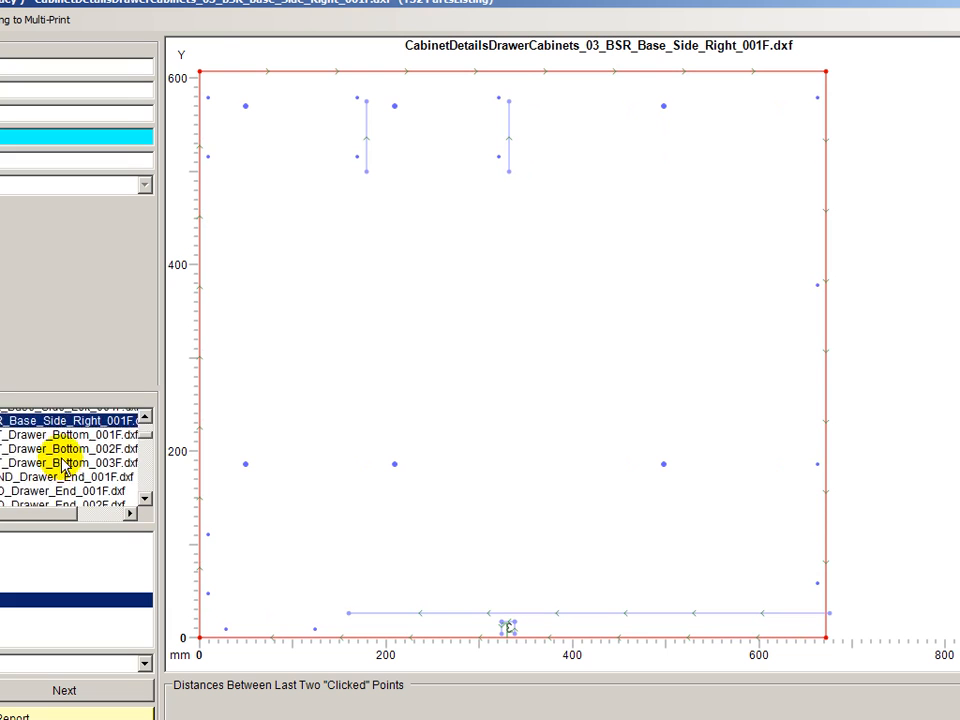
pyautogui.scroll(-12, 63, 465)
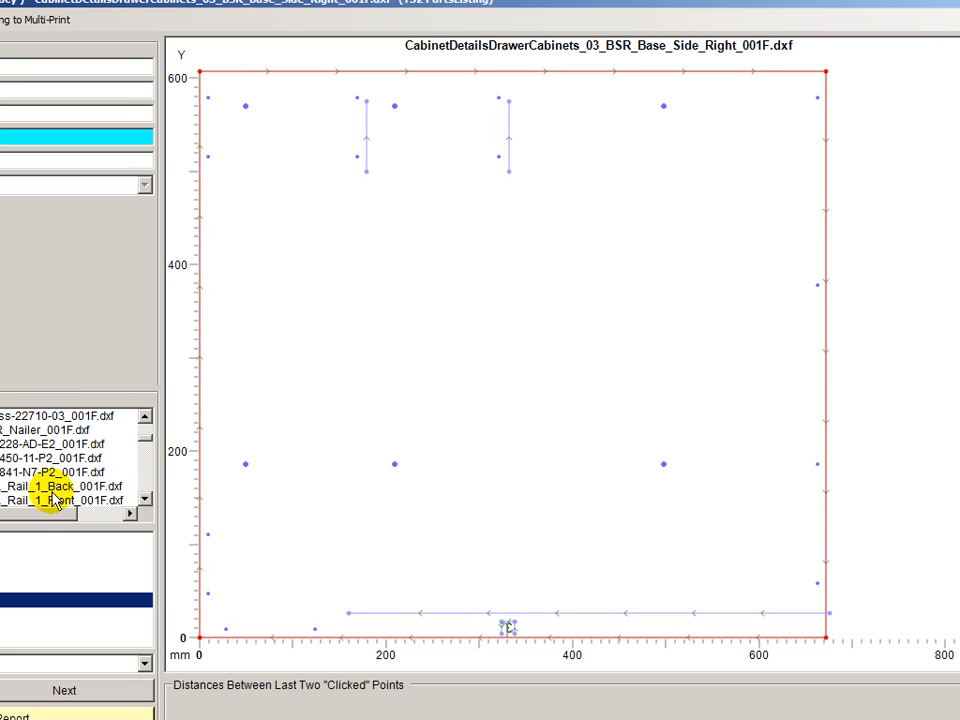
pyautogui.click(90, 487)
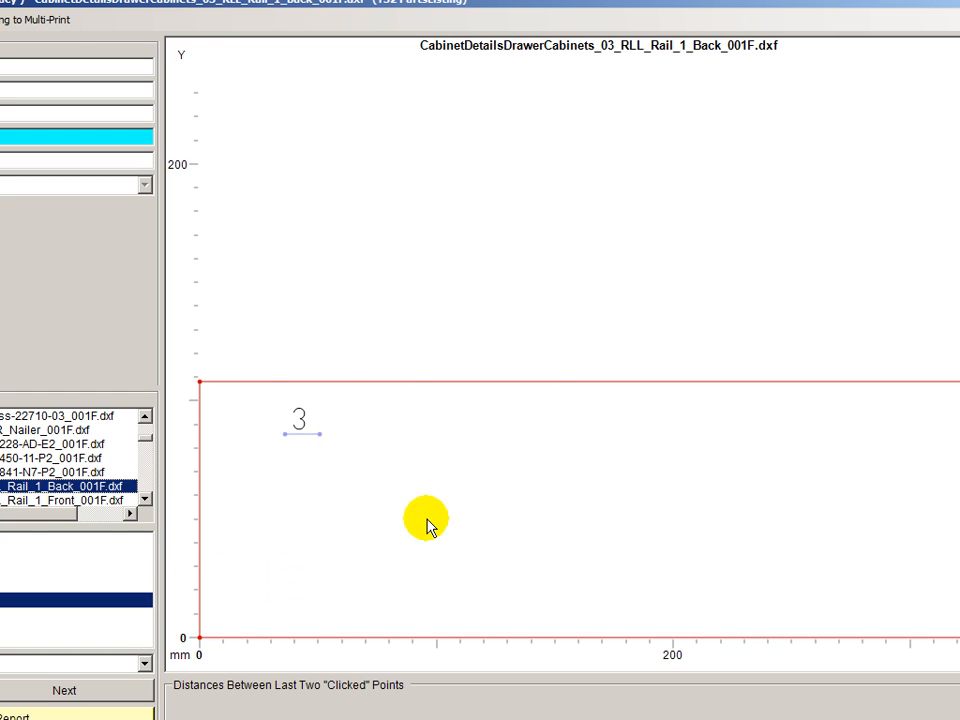
# Find the base back, base bottom and base side drawings that follow drawer unit 3's parts in the file list
pyautogui.click(145, 498)
pyautogui.click(145, 498)
pyautogui.click(145, 500)
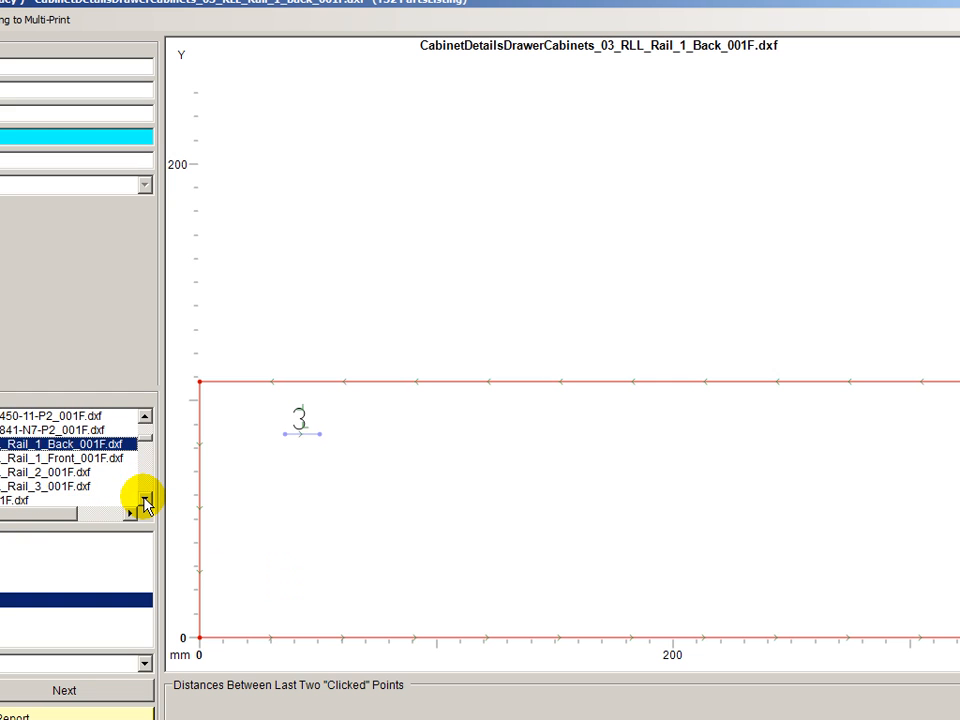
pyautogui.click(145, 500)
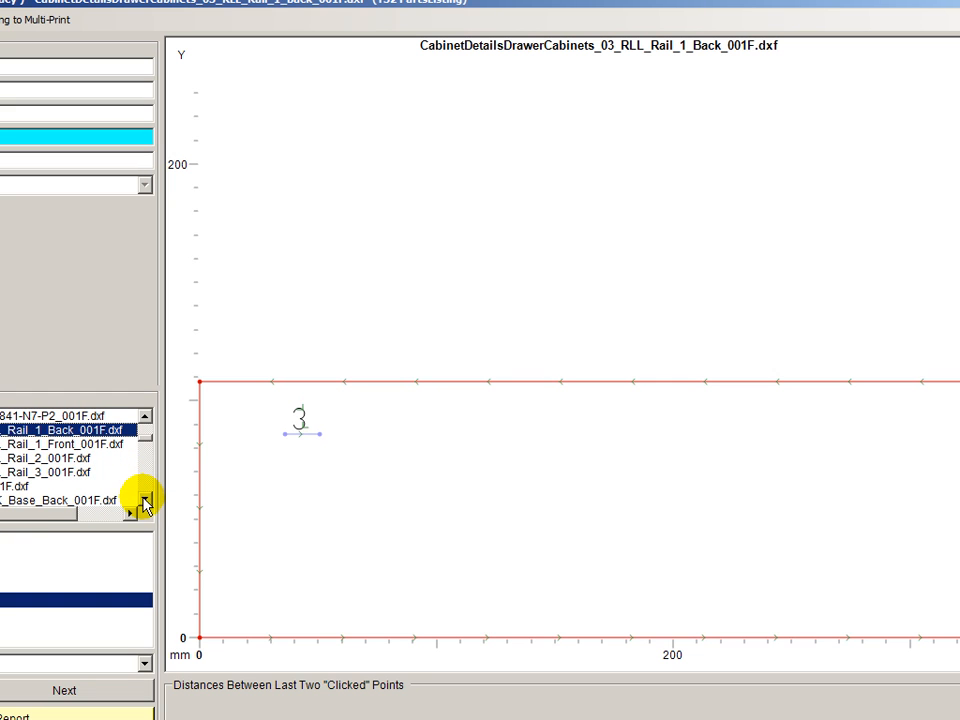
pyautogui.click(145, 499)
pyautogui.click(145, 499)
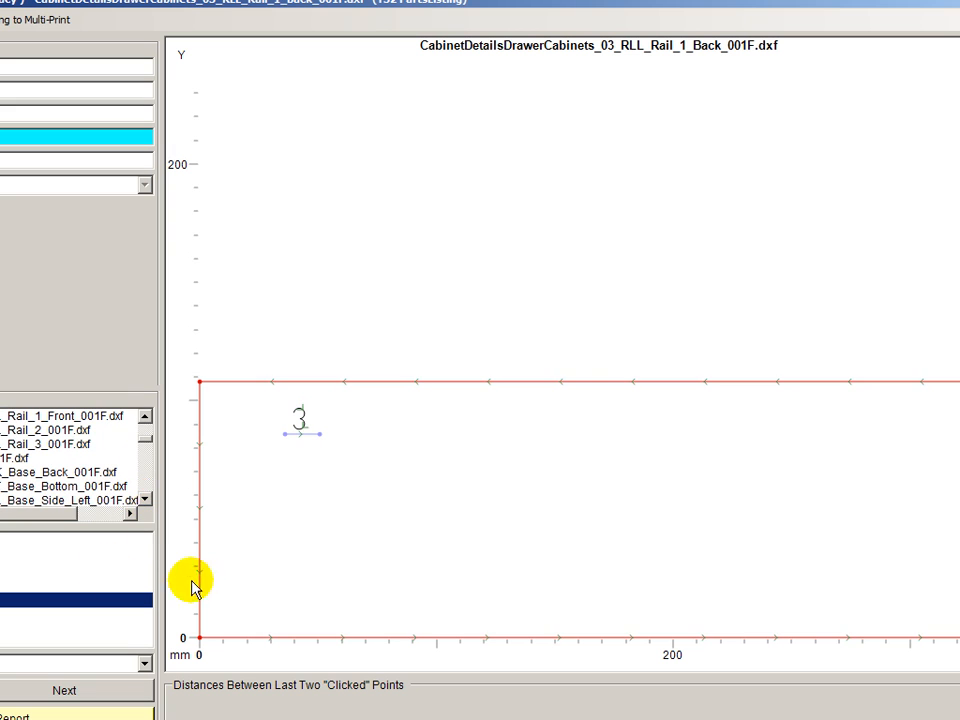
pyautogui.click(145, 500)
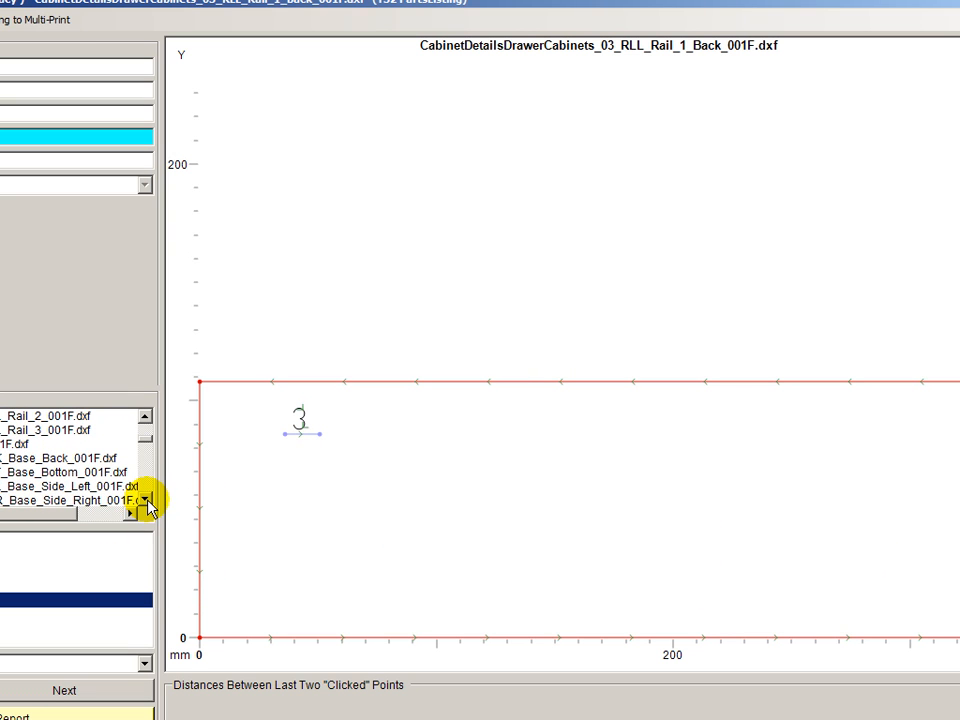
# View the left and right base side part drawings of cabinet 05, BSL_Base_Side_Left_001F.dxf and BSR_Base_Side_Right_001F.dxf
pyautogui.click(145, 500)
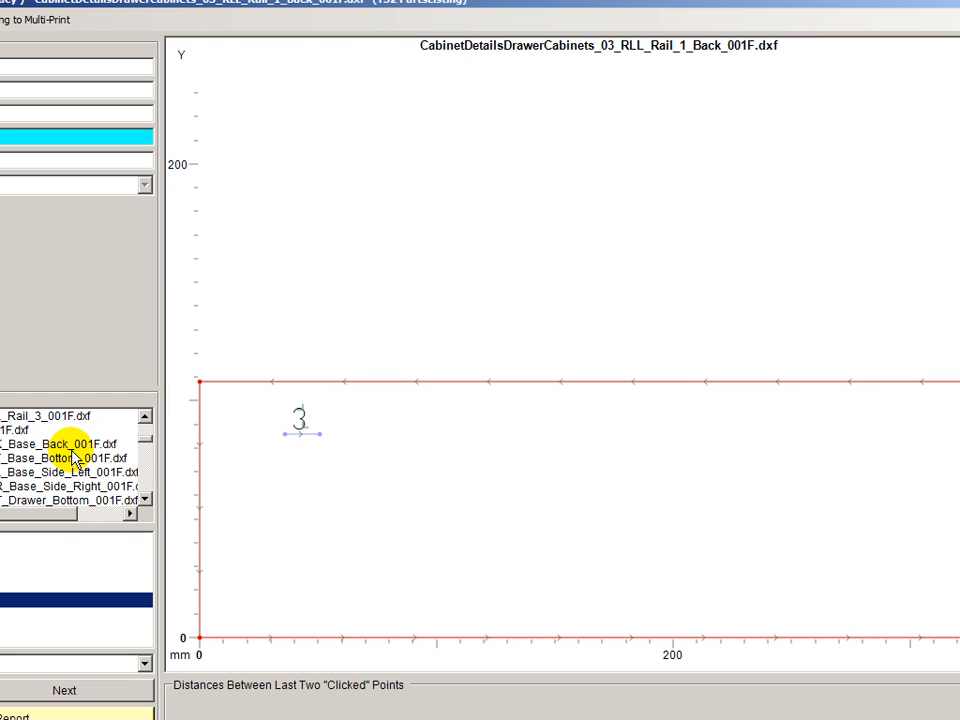
pyautogui.click(145, 499)
pyautogui.click(145, 499)
pyautogui.click(145, 499)
pyautogui.tripleClick(145, 500)
pyautogui.doubleClick(145, 500)
pyautogui.tripleClick(145, 500)
pyautogui.doubleClick(145, 500)
pyautogui.doubleClick(146, 499)
pyautogui.doubleClick(146, 499)
pyautogui.doubleClick(146, 499)
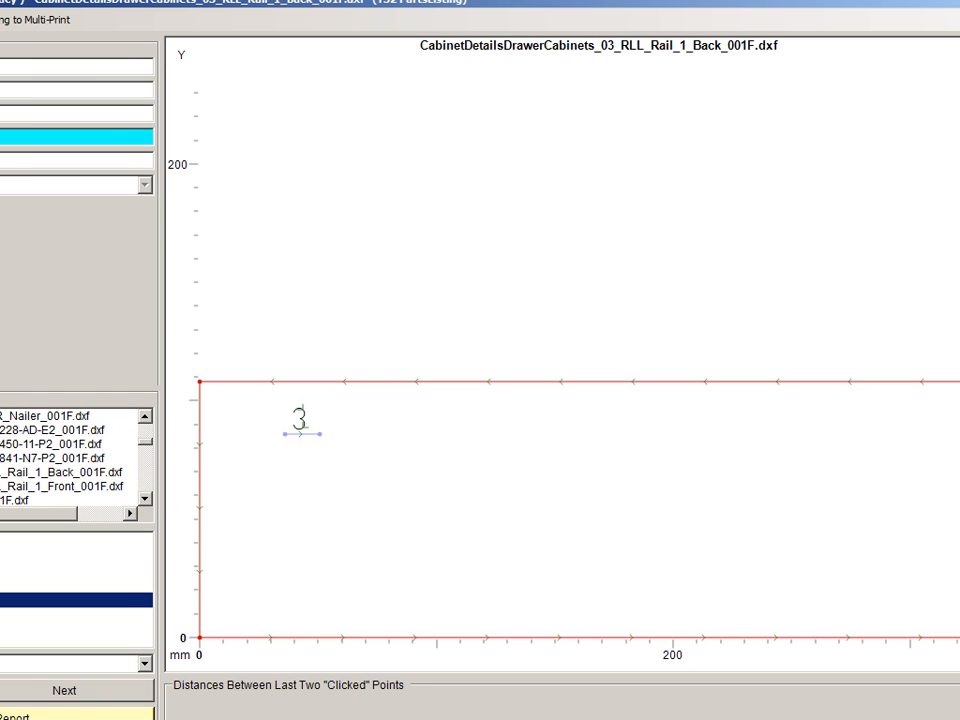
pyautogui.tripleClick(283, 503)
pyautogui.doubleClick(283, 503)
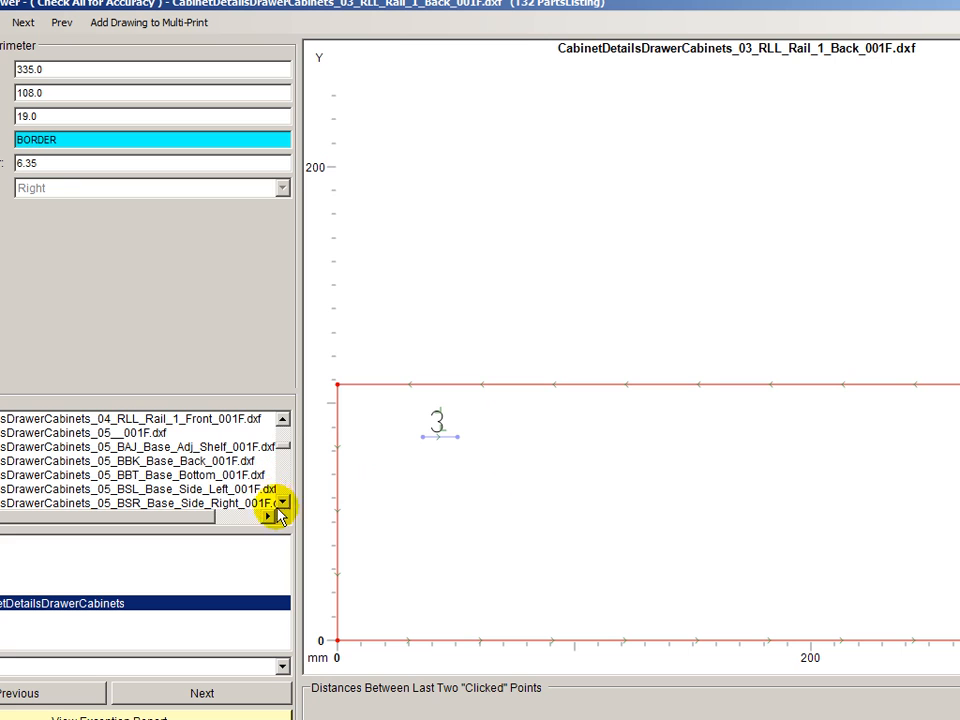
pyautogui.click(283, 503)
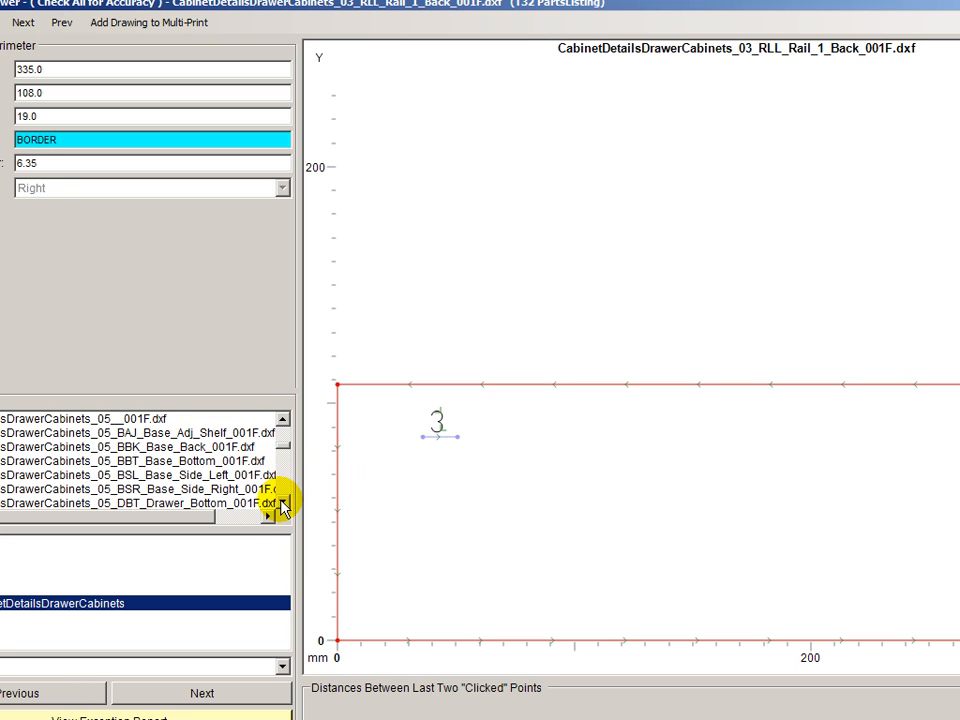
pyautogui.click(283, 503)
pyautogui.click(283, 503)
pyautogui.click(283, 503)
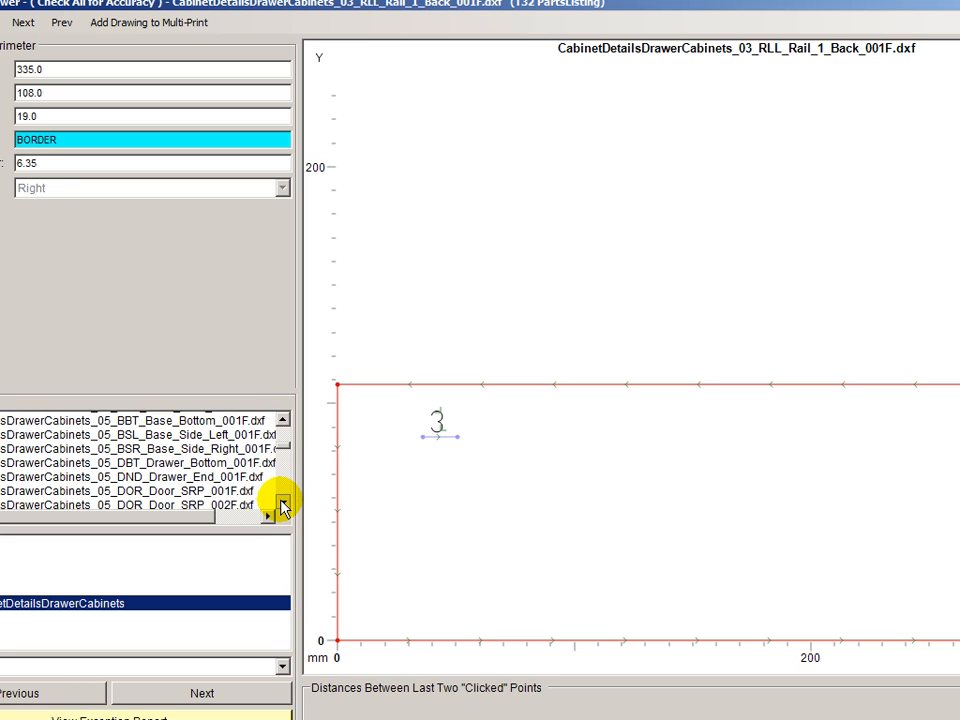
pyautogui.click(145, 434)
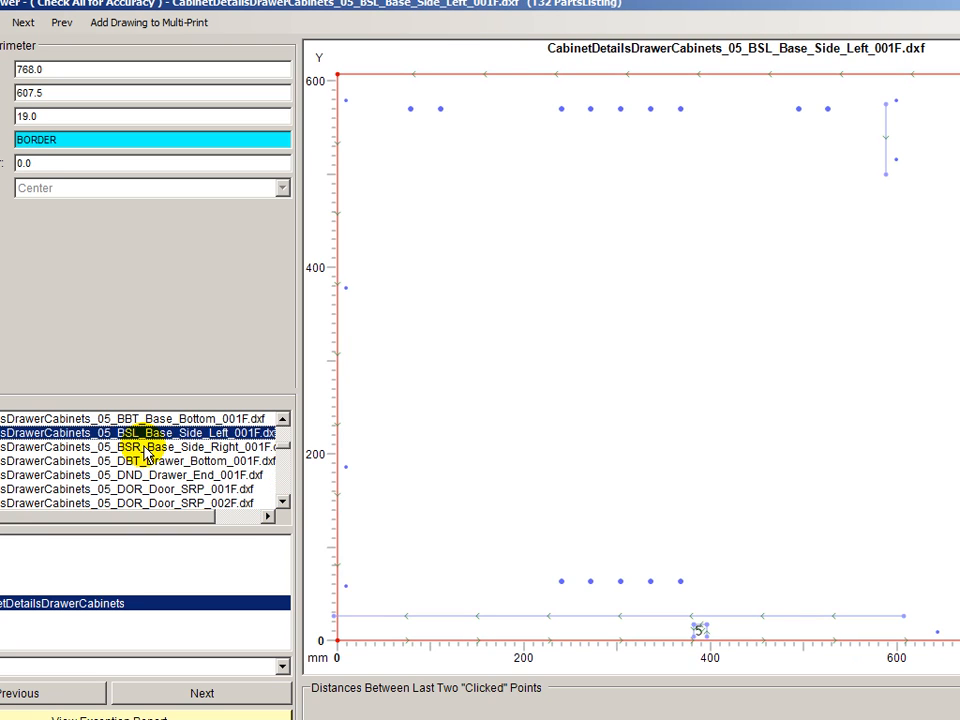
pyautogui.click(146, 448)
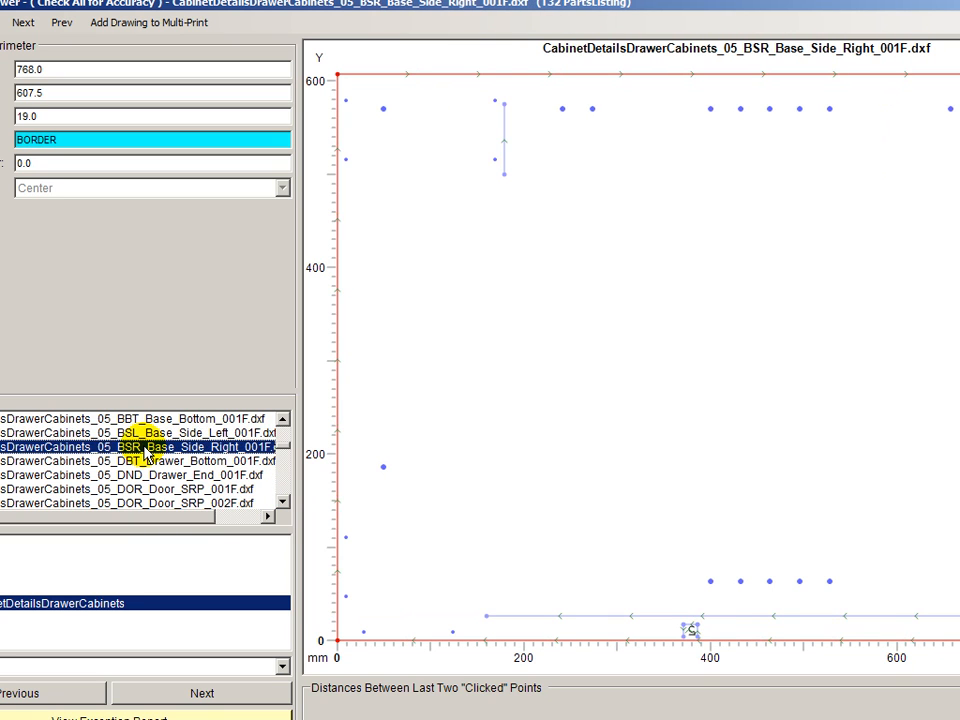
# Compare the left and right drawer partition drawings of cabinet 05, DPTL_Drawer_Partition_Left and DPTR_Drawer_Partition_Right
pyautogui.scroll(-2, 146, 450)
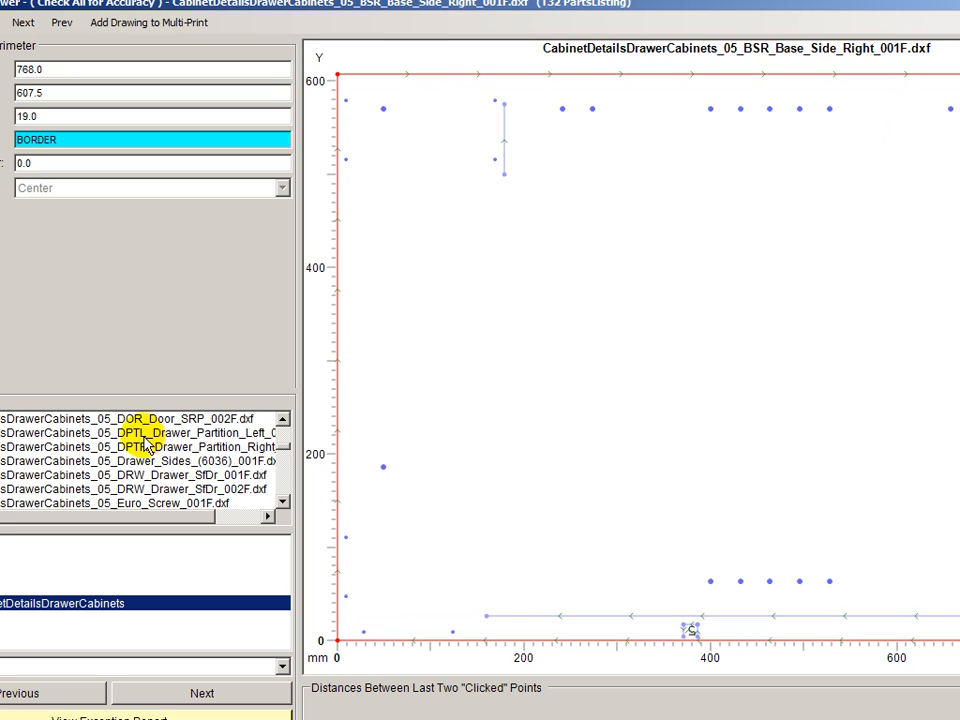
pyautogui.click(144, 436)
pyautogui.scroll(-1, 147, 449)
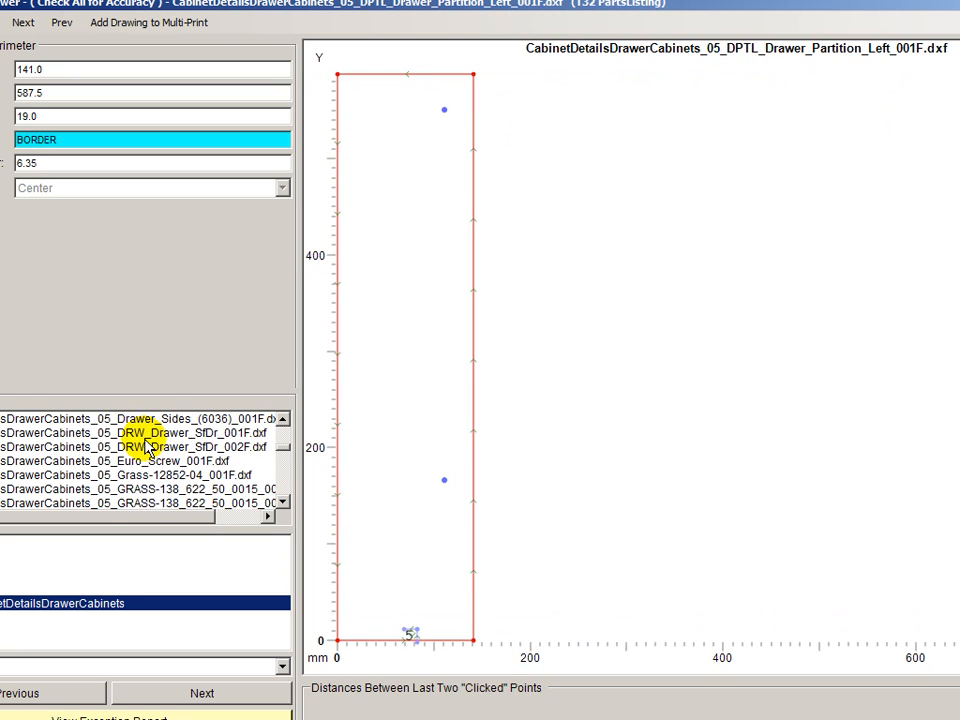
pyautogui.scroll(1, 148, 445)
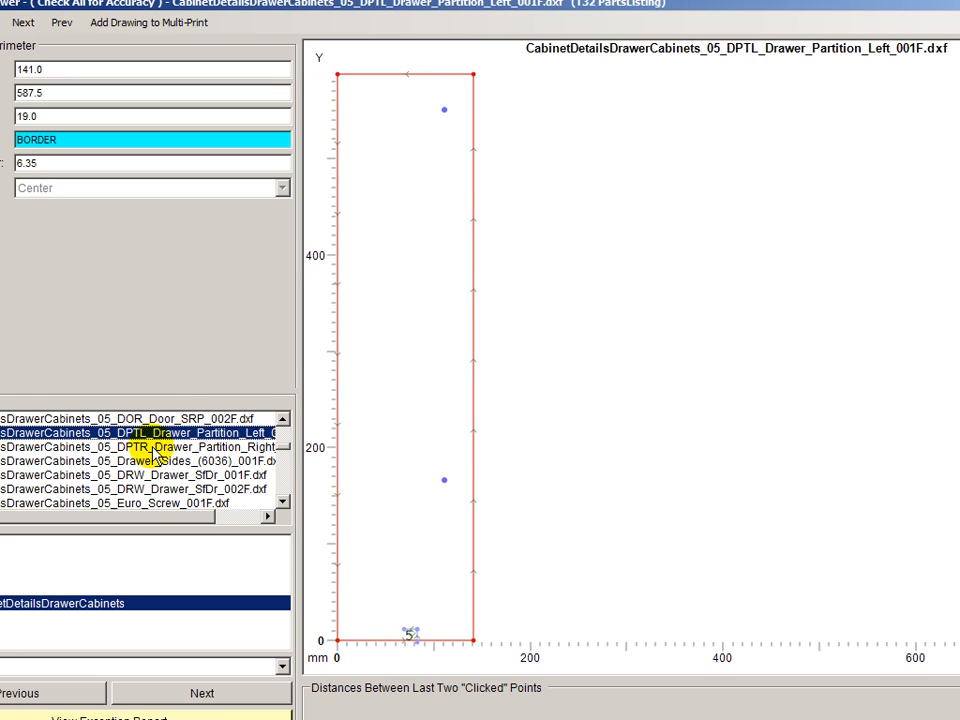
pyautogui.click(208, 449)
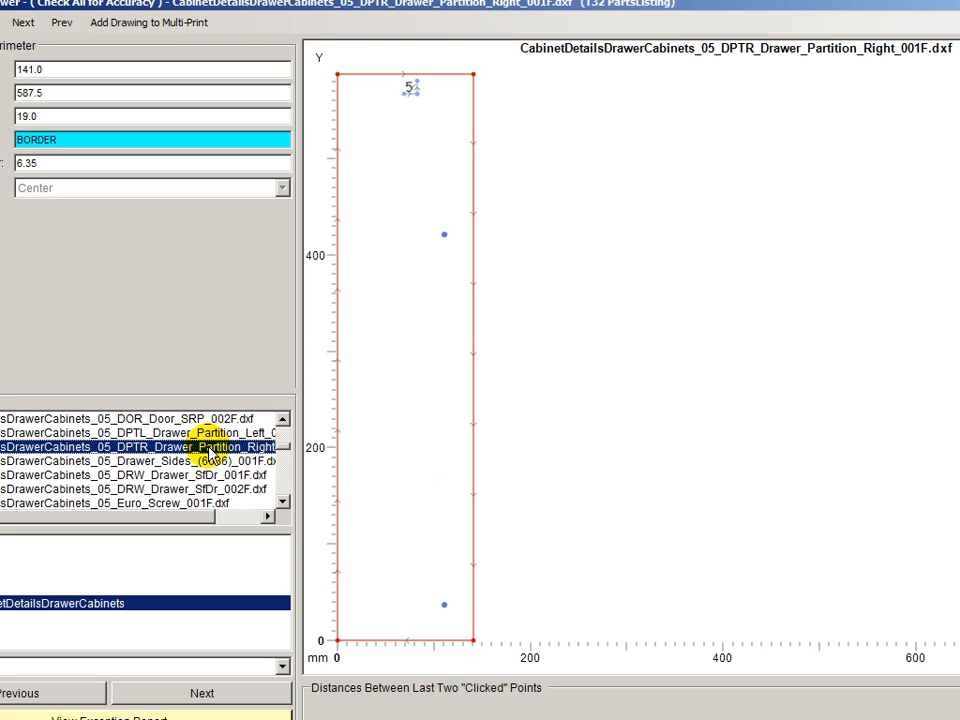
pyautogui.click(198, 433)
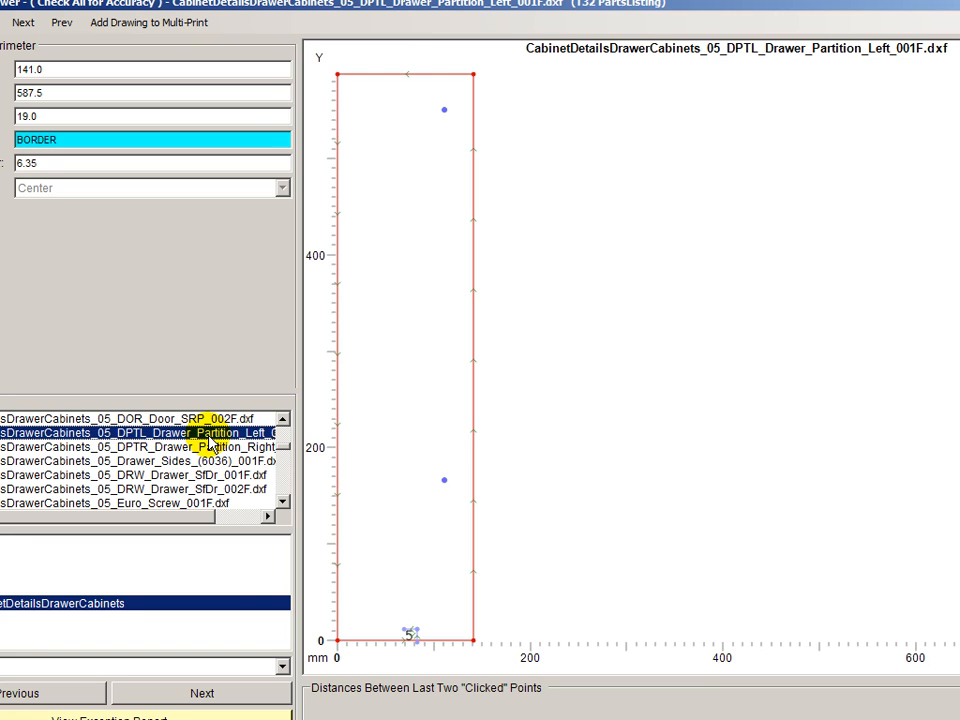
# Look through the following part files, then close the part viewer and the parts cut-list dialog
pyautogui.scroll(-2, 200, 448)
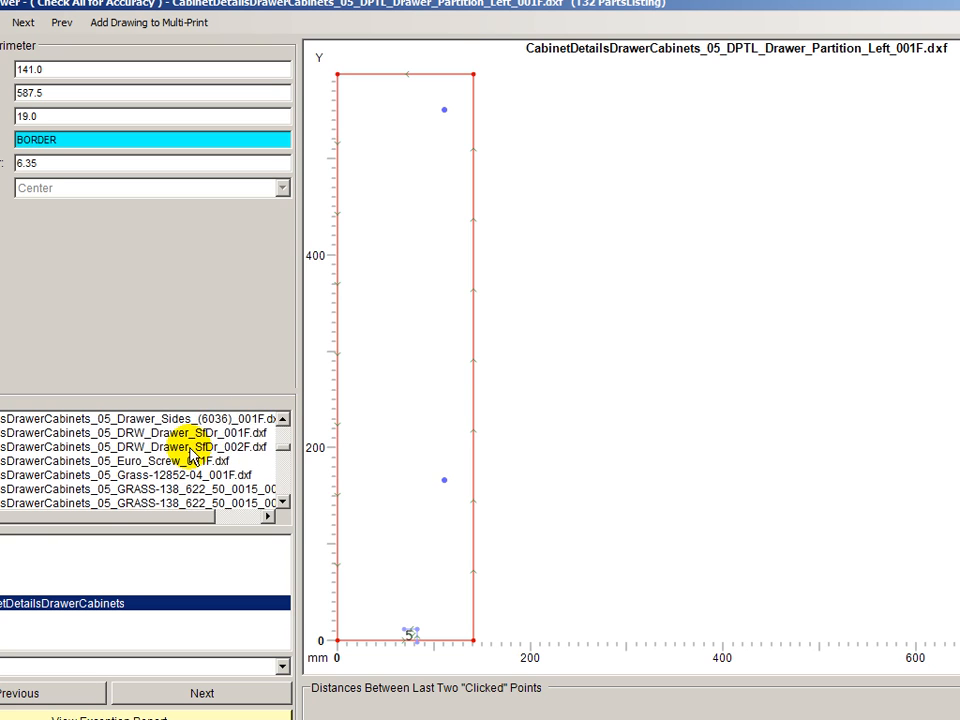
pyautogui.scroll(-3, 205, 465)
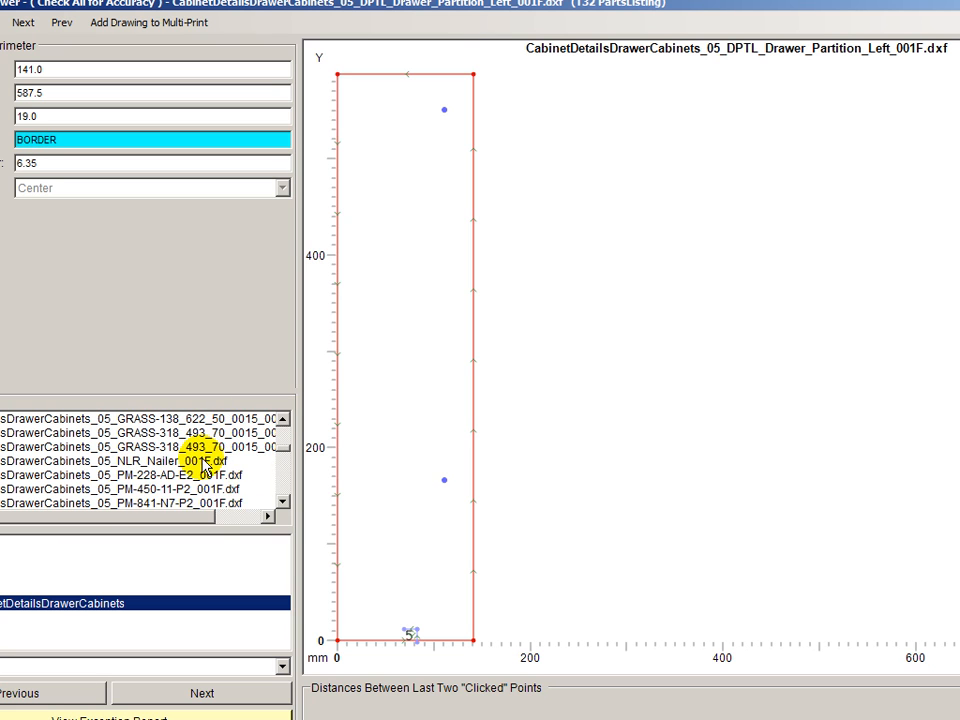
pyautogui.scroll(-3, 205, 465)
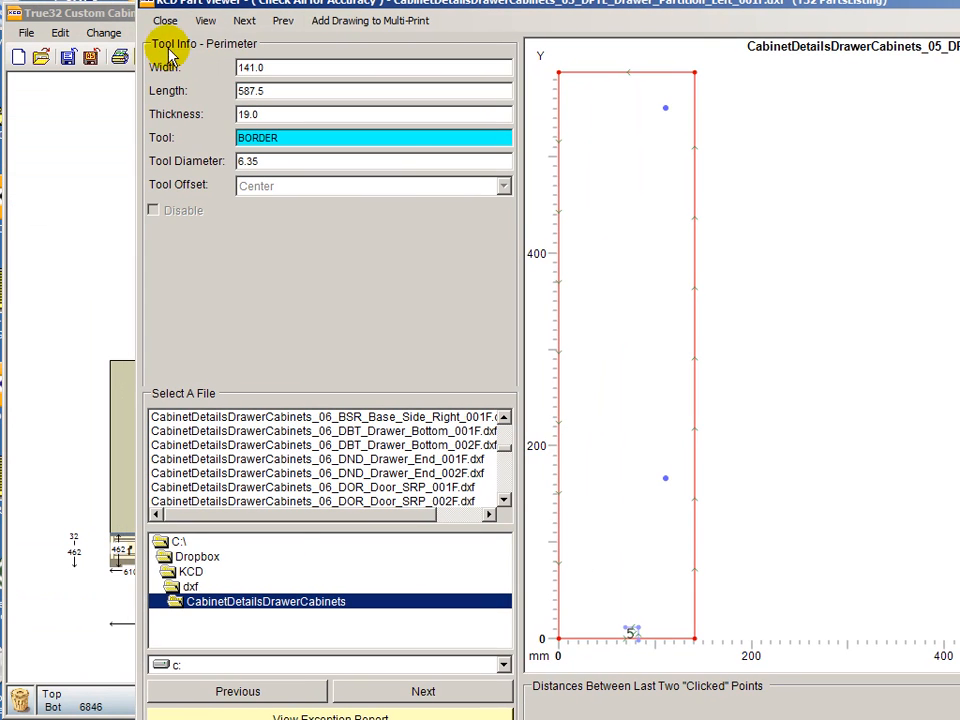
pyautogui.click(165, 21)
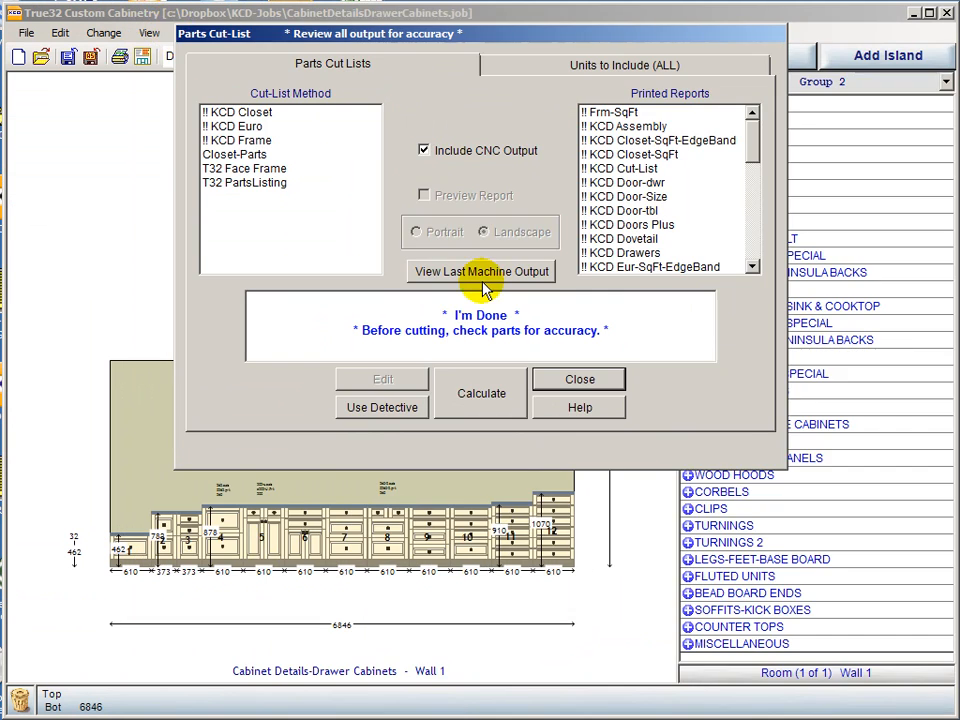
pyautogui.click(580, 382)
# Open the job CabinetDetailsFaceFrameBookcases.job from the KCD-Jobs folder
pyautogui.click(25, 33)
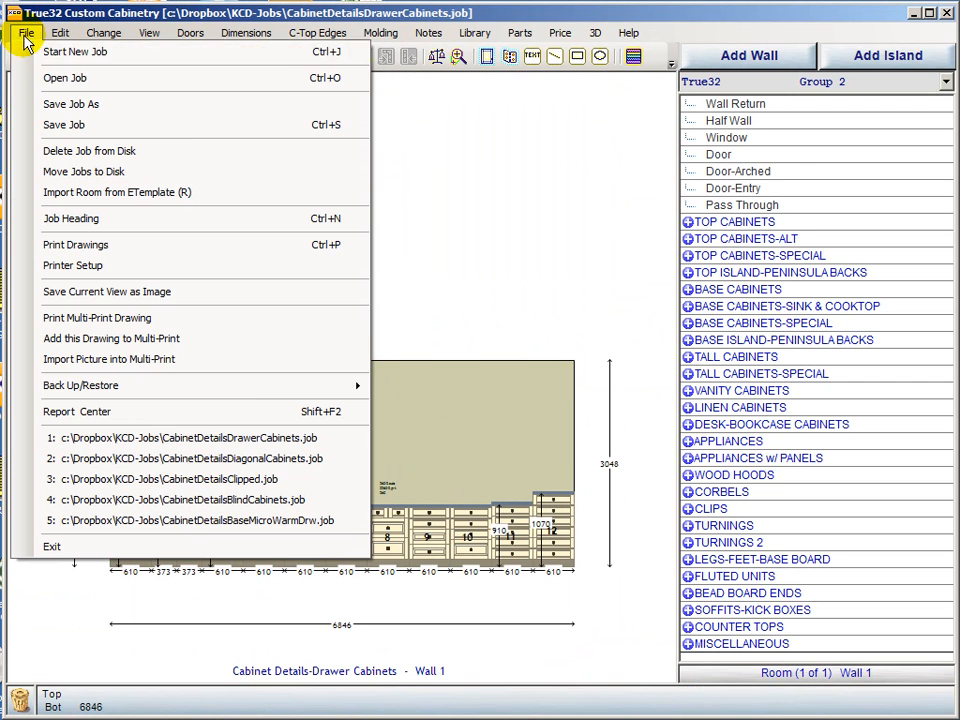
pyautogui.click(55, 80)
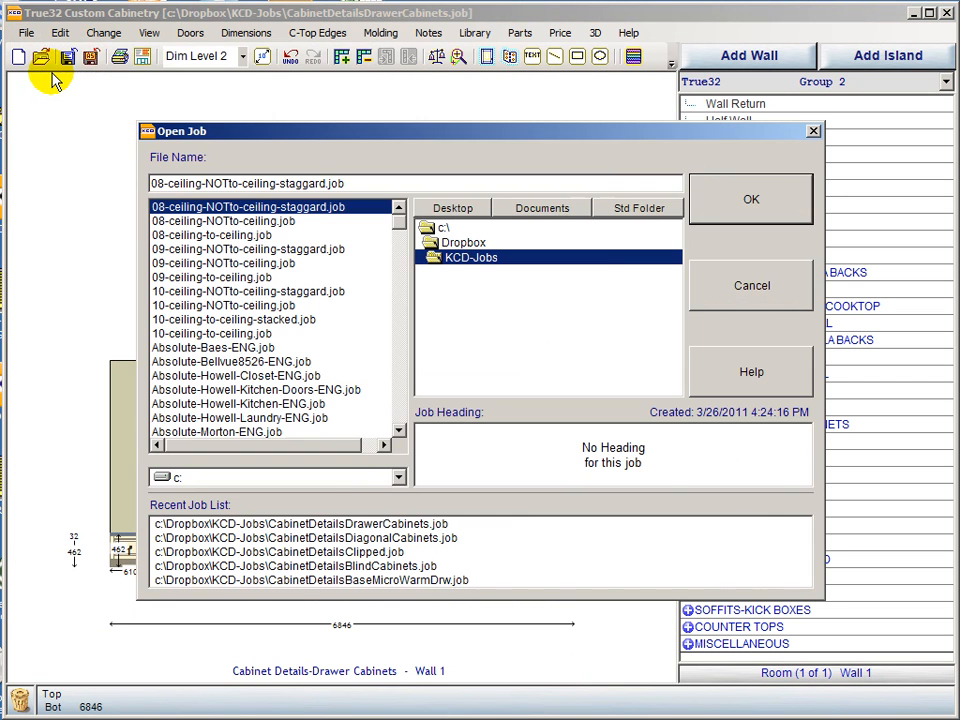
pyautogui.press('c')
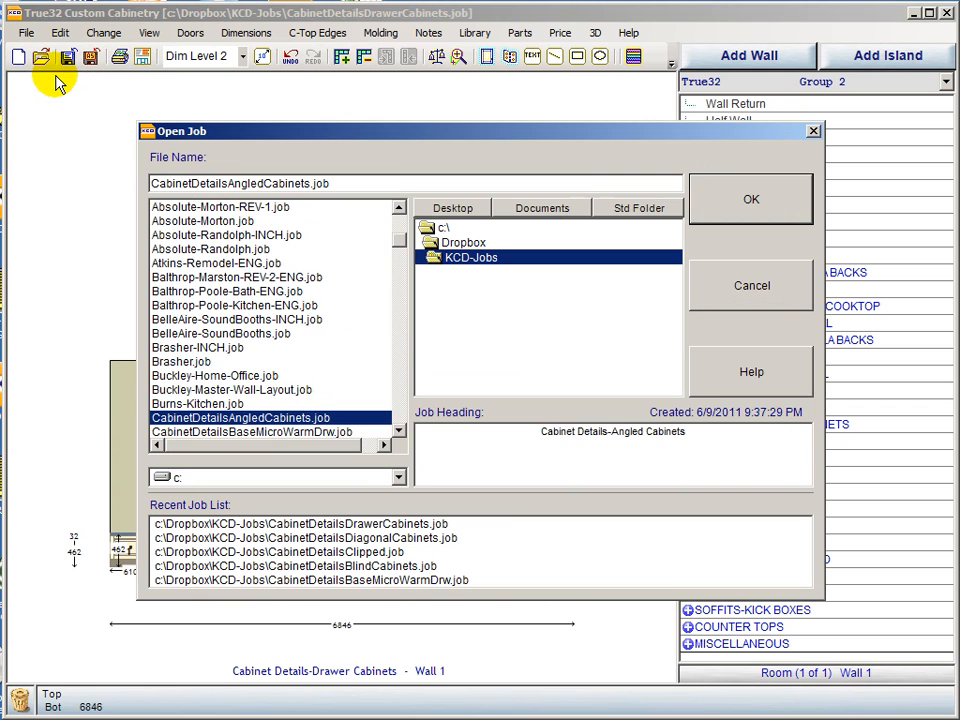
pyautogui.click(398, 418)
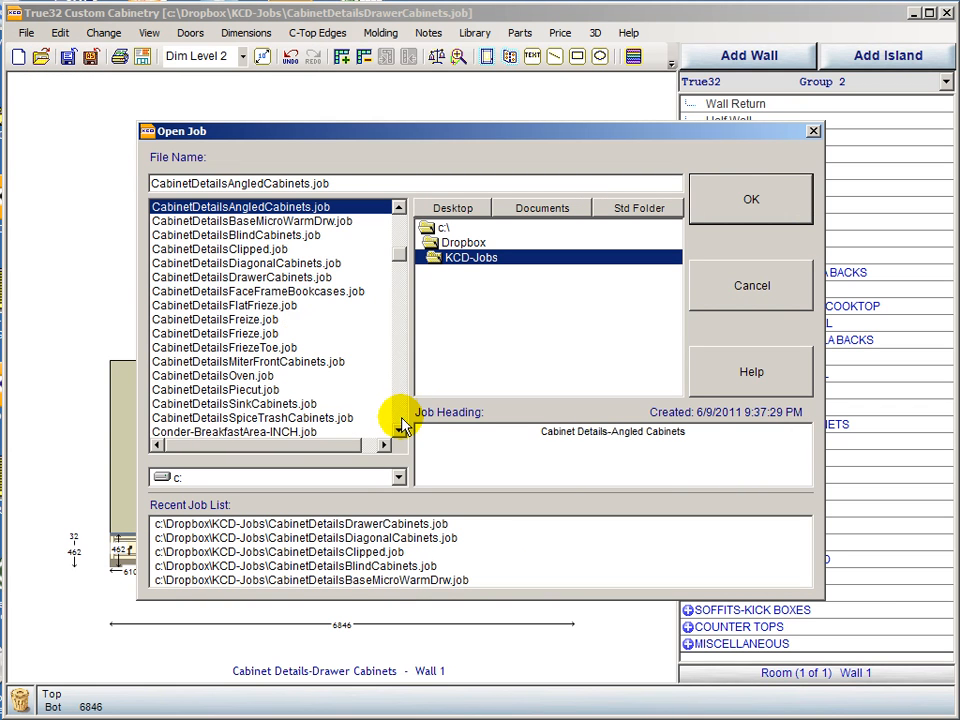
pyautogui.click(221, 292)
pyautogui.click(746, 200)
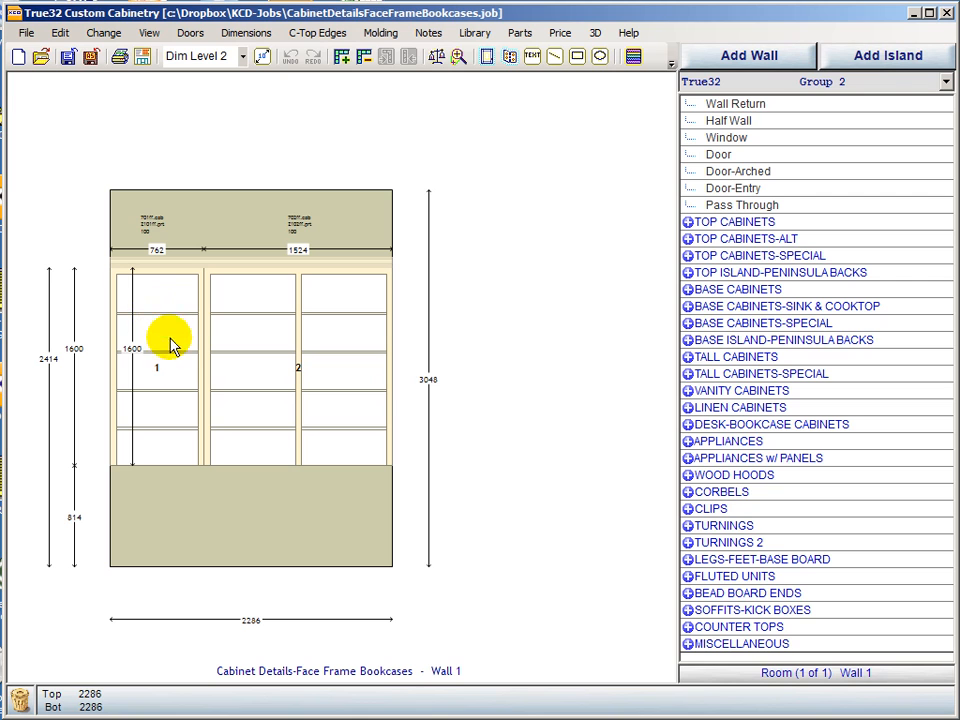
# Review the construction options of bookcase unit 1, including nailers, face frame and shelf edgings, and accept the unit
pyautogui.doubleClick(161, 369)
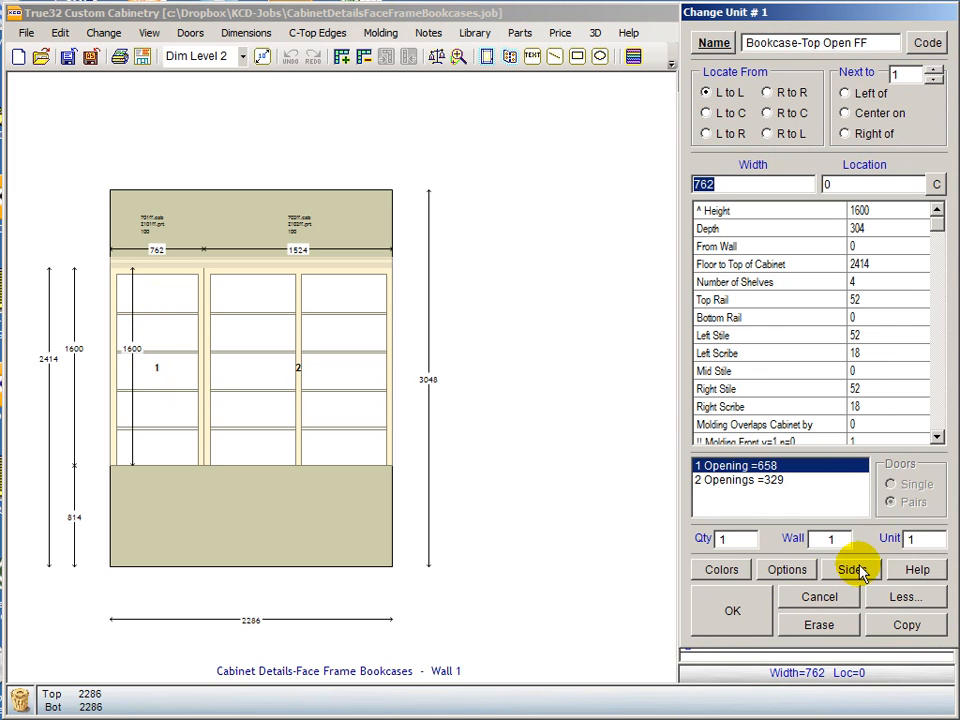
pyautogui.click(787, 569)
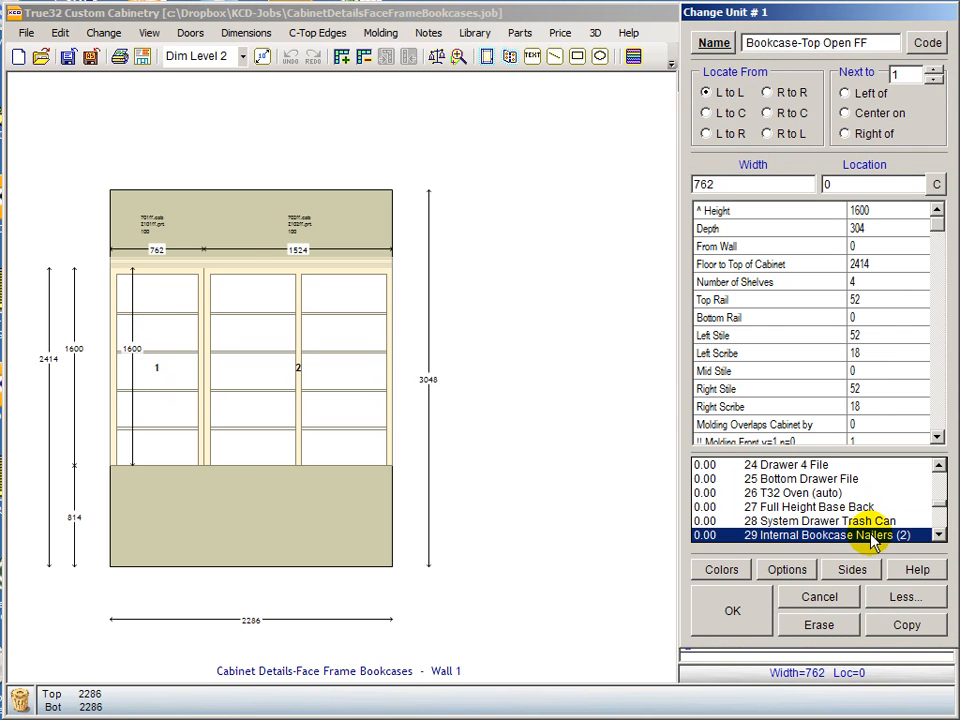
pyautogui.moveTo(941, 503); pyautogui.dragTo(942, 494)
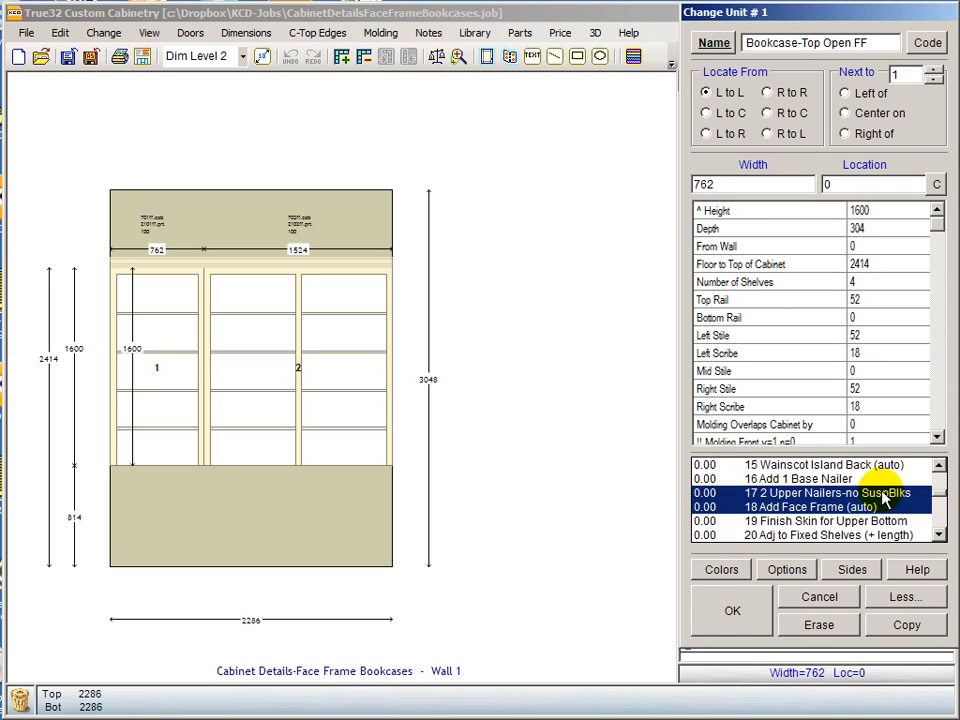
pyautogui.click(940, 466)
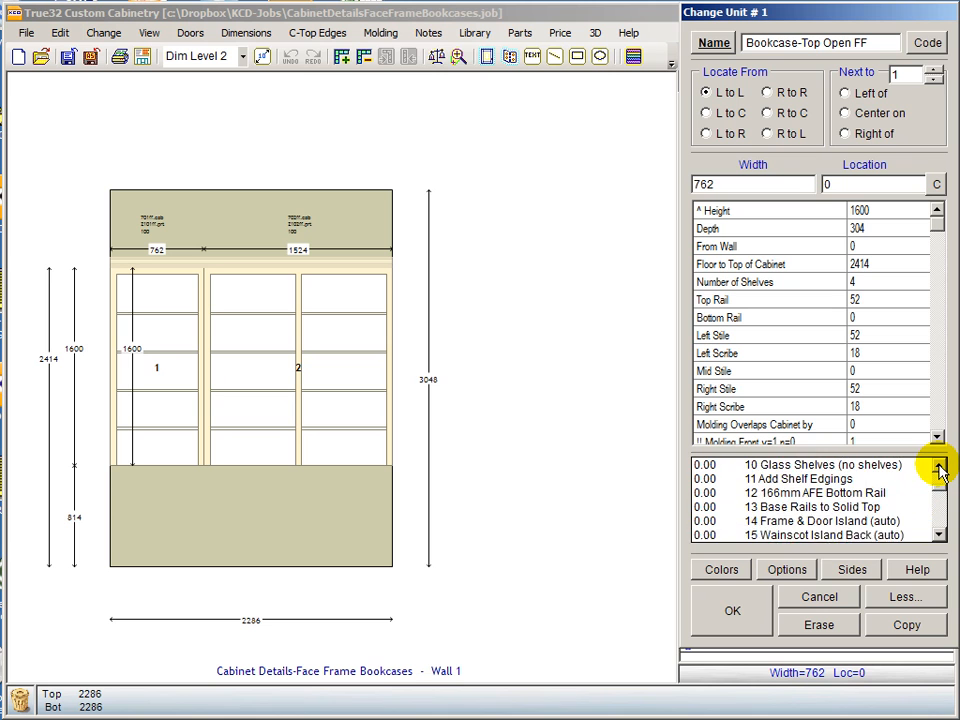
pyautogui.click(940, 535)
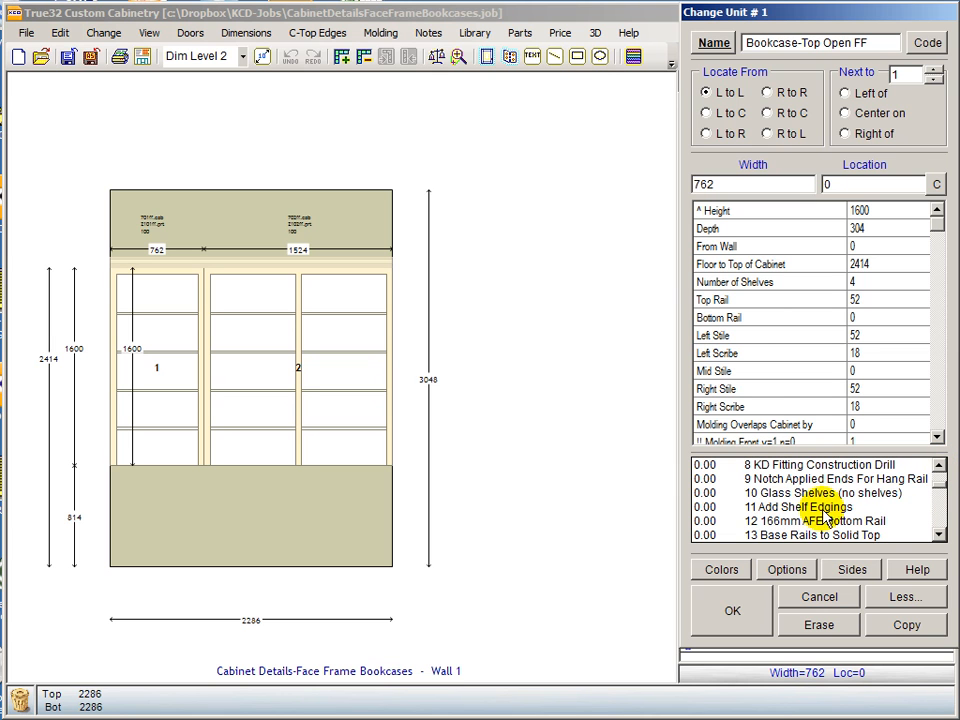
pyautogui.click(736, 609)
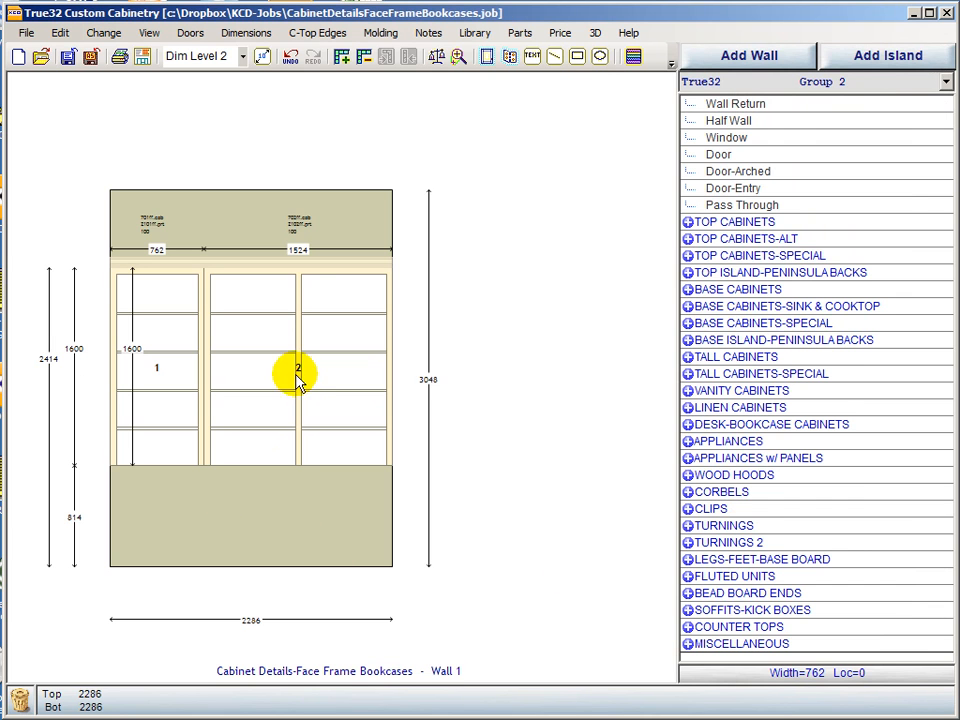
# Review the construction options of bookcase unit 2, including upper nailers, face frame and shelf edgings, and accept the unit
pyautogui.doubleClick(298, 373)
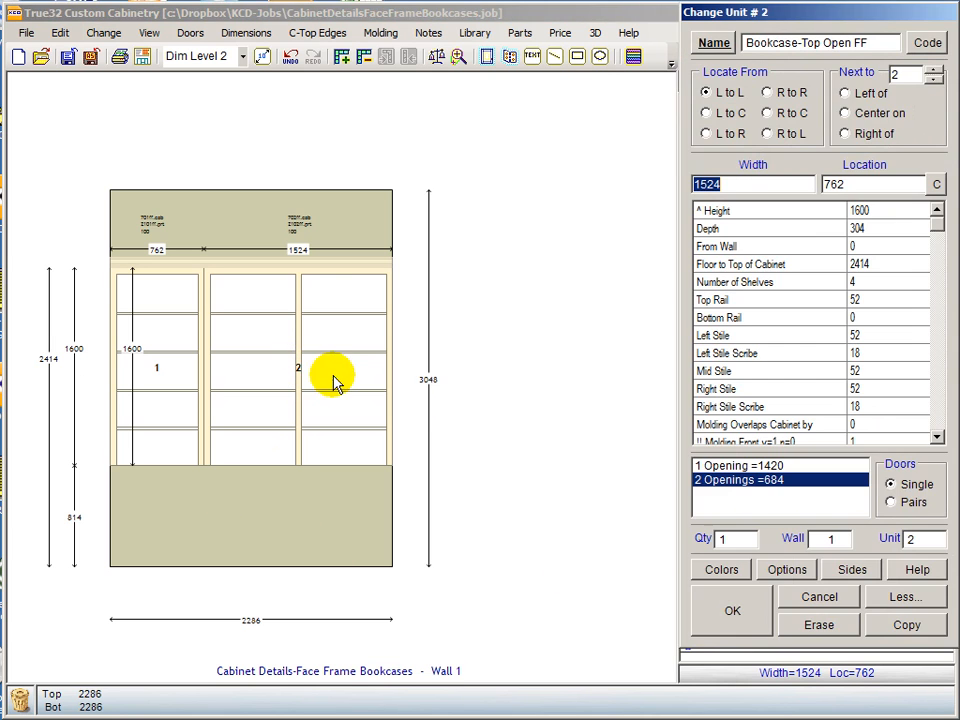
pyautogui.click(786, 570)
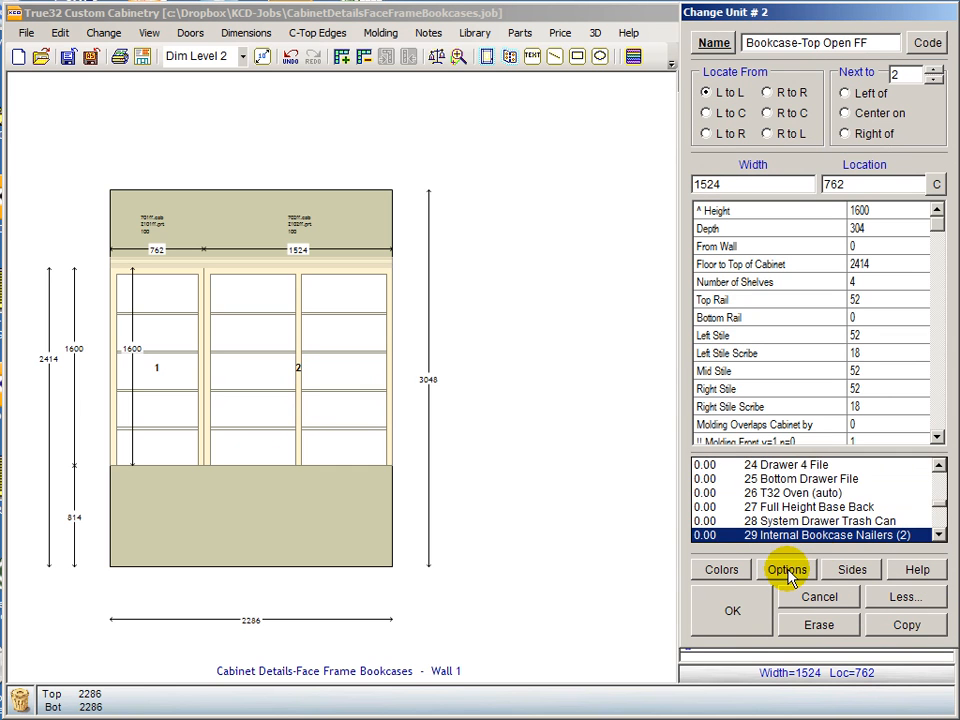
pyautogui.click(938, 490)
pyautogui.click(938, 490)
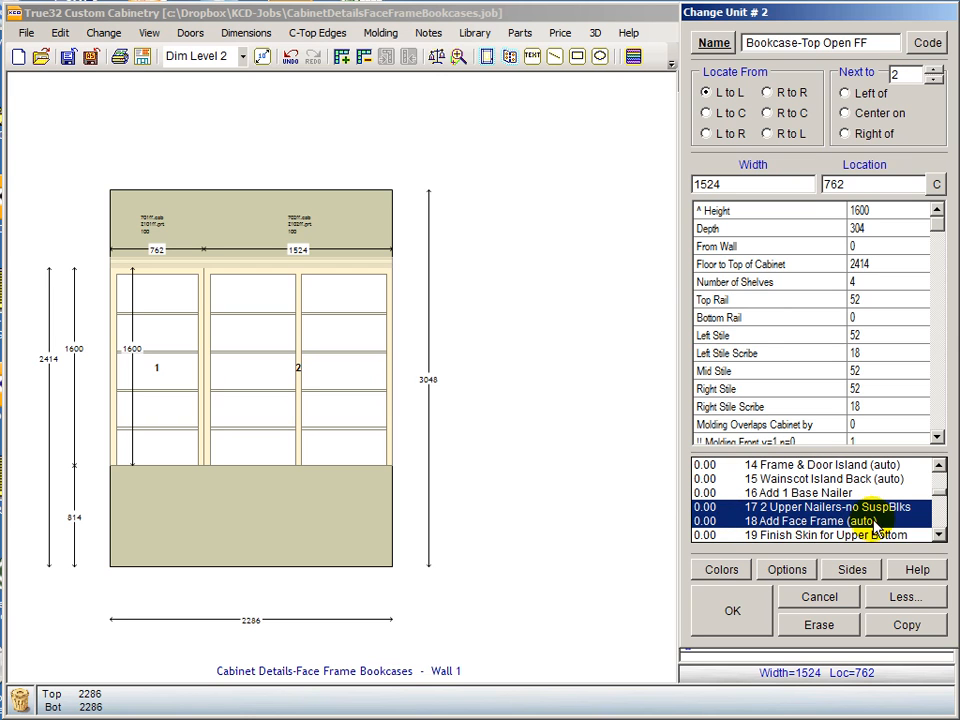
pyautogui.click(938, 464)
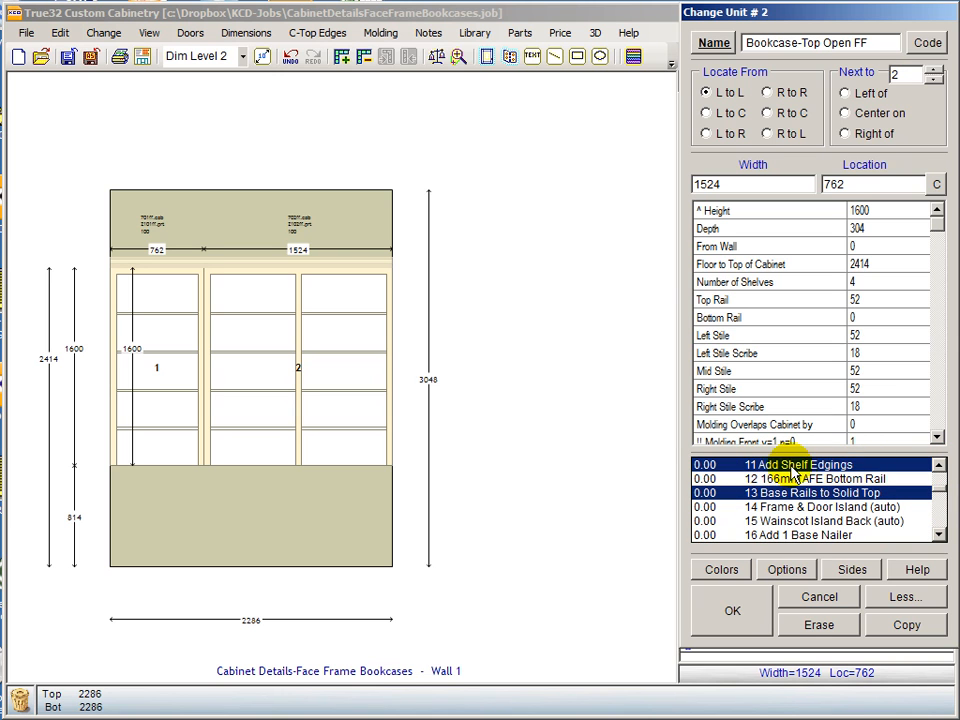
pyautogui.click(733, 612)
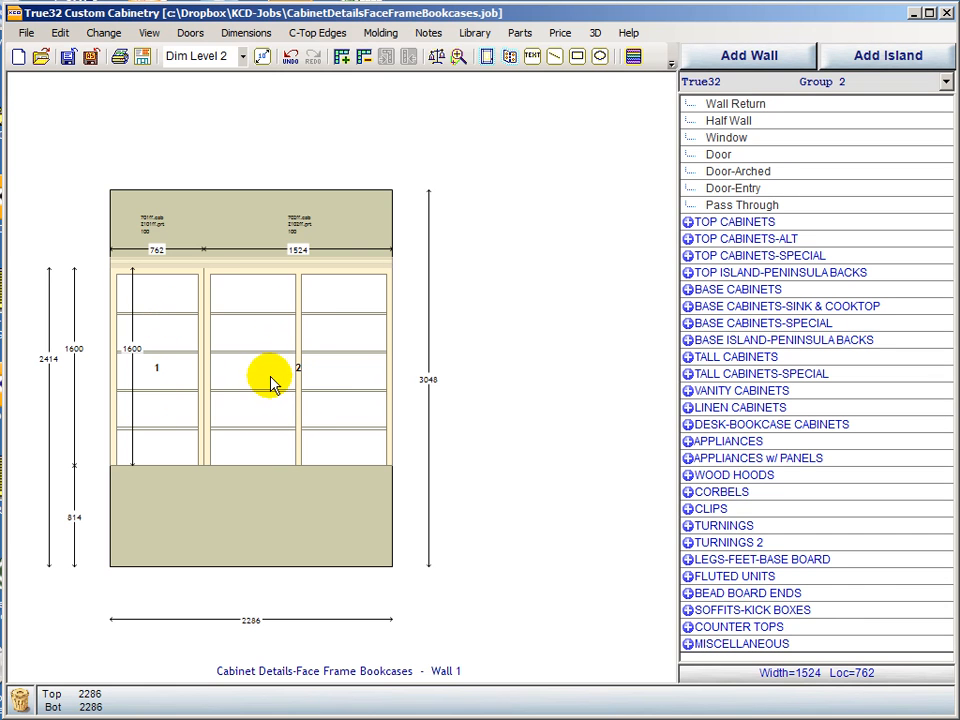
# Calculate the T32 PartsListing cut list with CNC output for all units, accepting the offered construction method
pyautogui.click(521, 36)
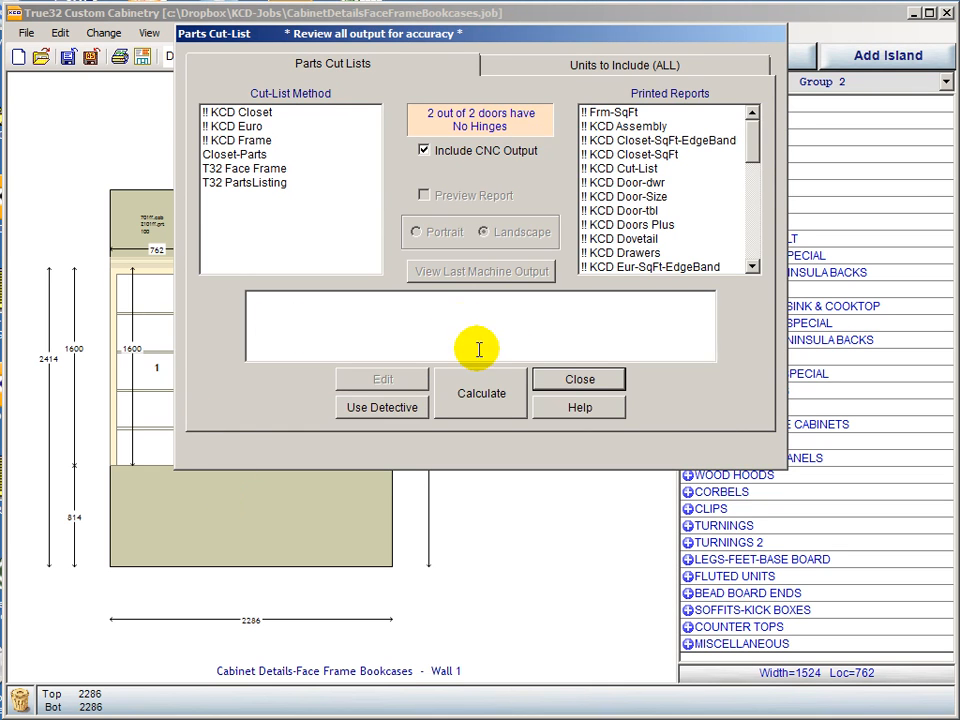
pyautogui.click(576, 379)
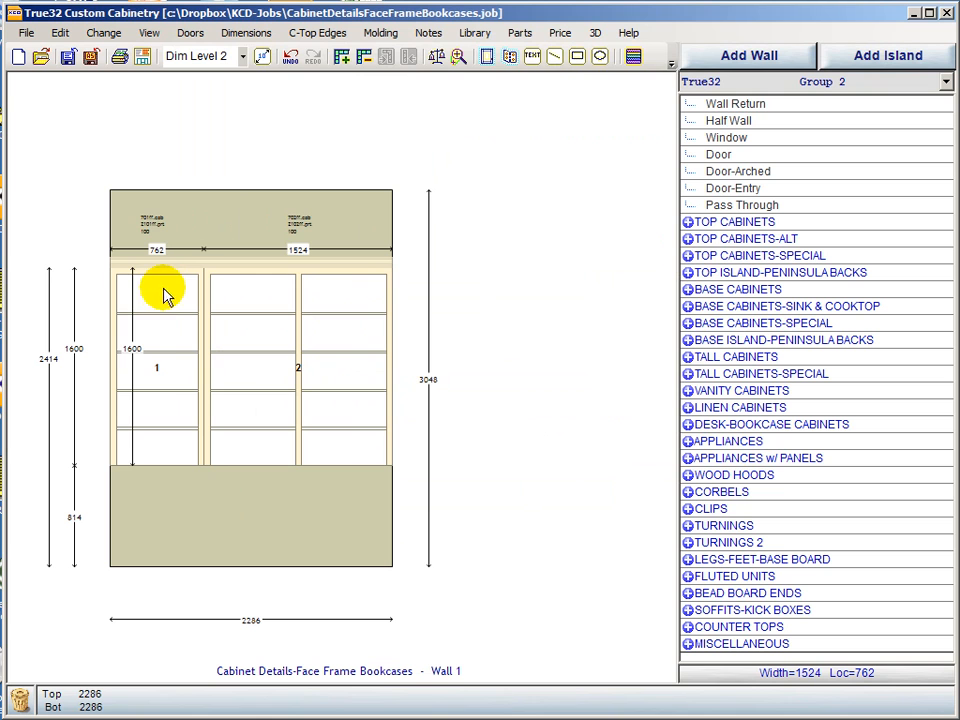
pyautogui.click(520, 32)
pyautogui.click(248, 184)
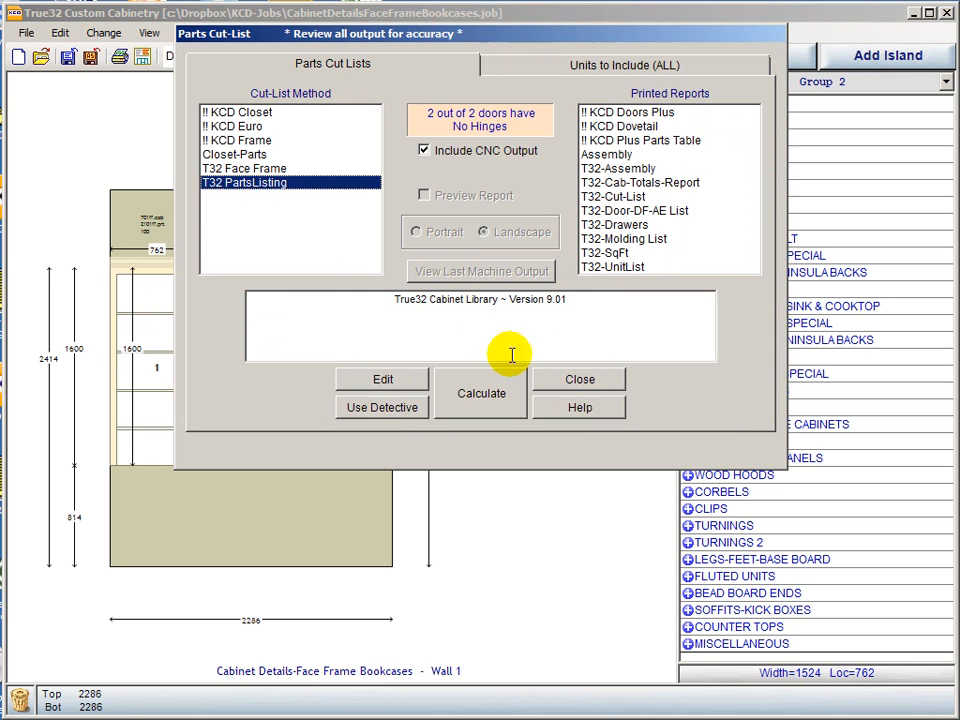
pyautogui.click(481, 393)
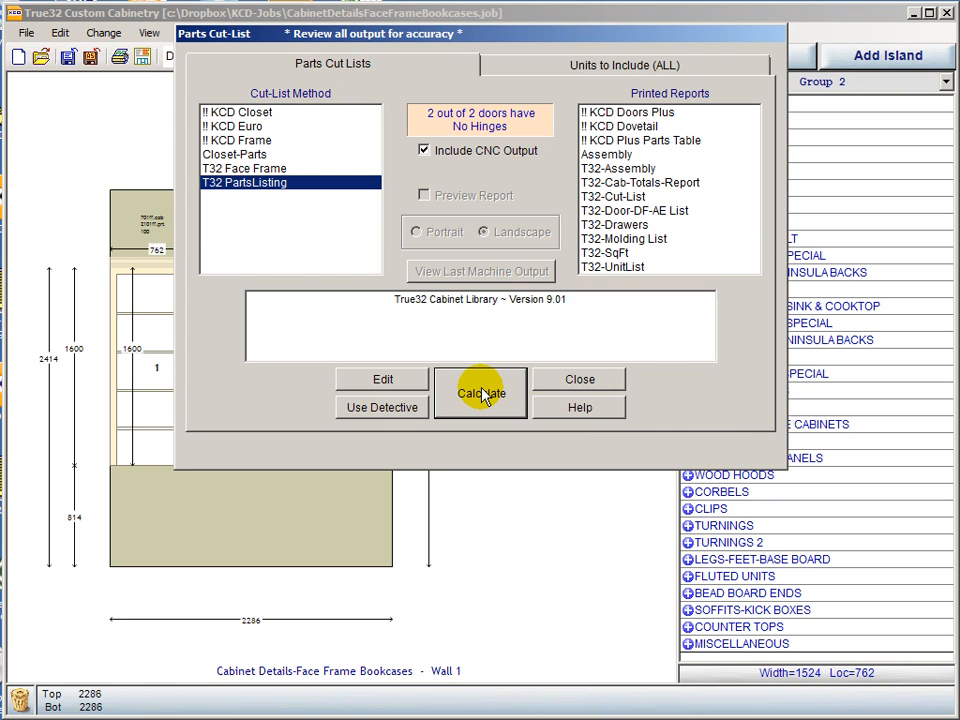
pyautogui.click(648, 484)
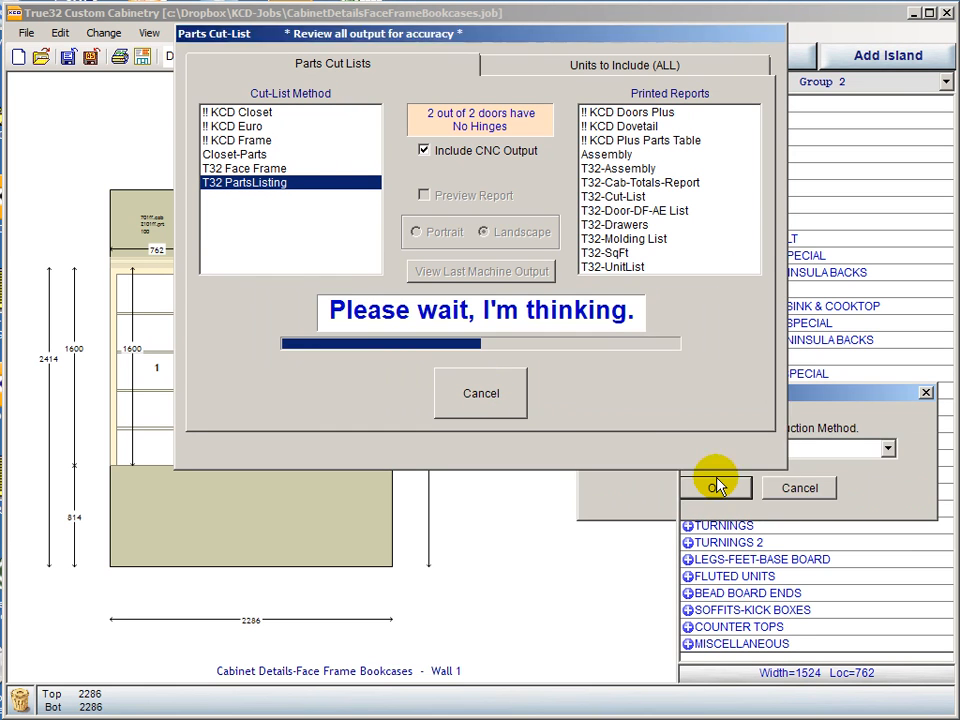
pyautogui.click(715, 487)
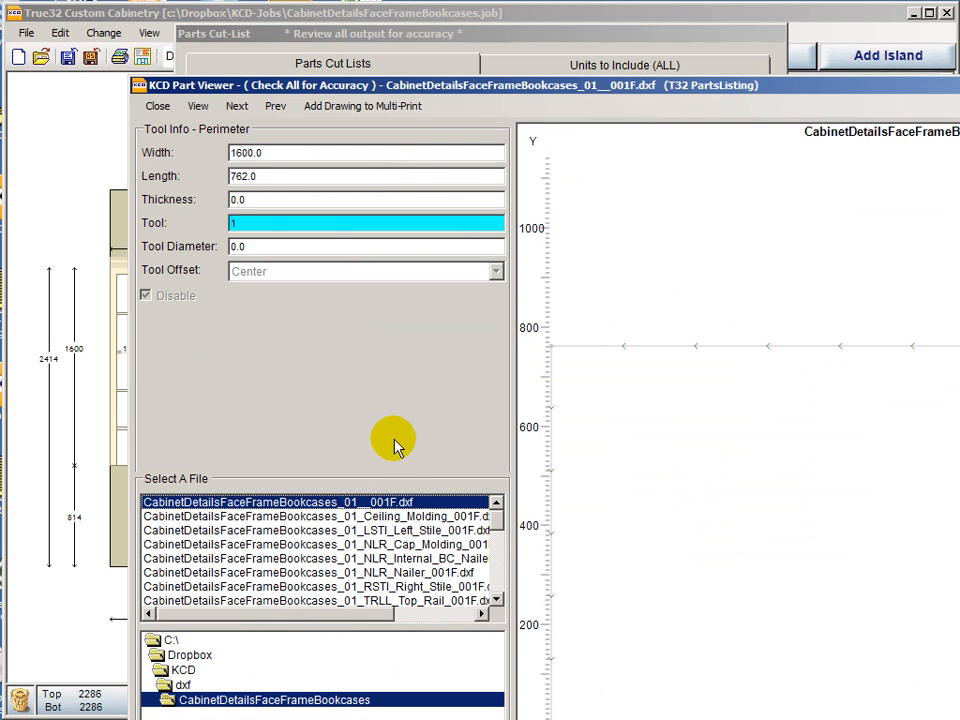
# Examine the part drawings of bookcase unit 1's ceiling molding, left stile and cap molding
pyautogui.click(352, 515)
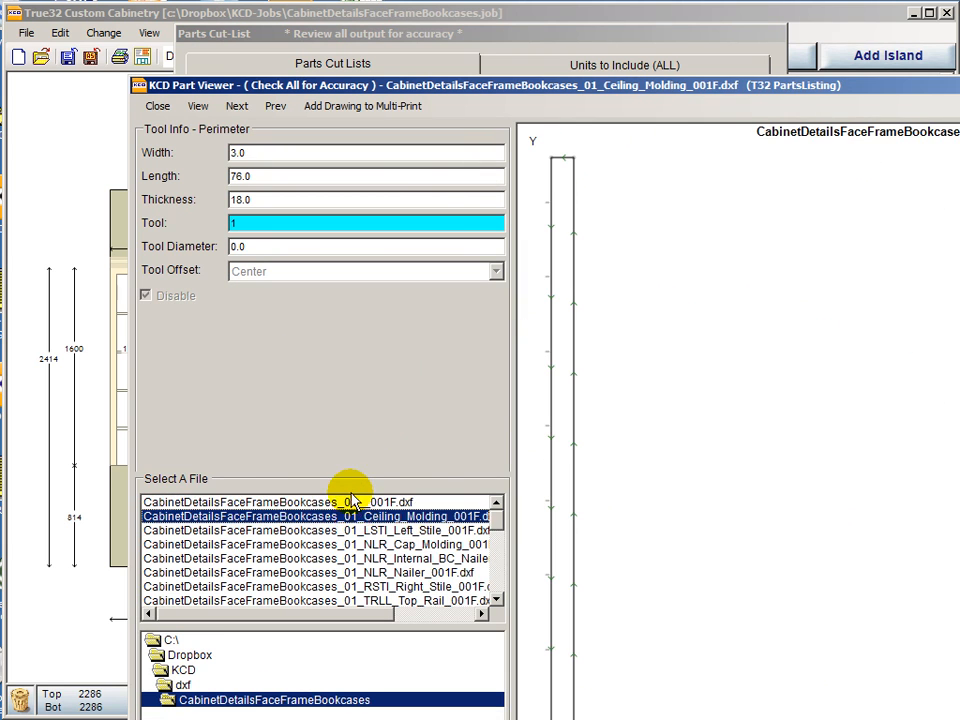
pyautogui.scroll(-1, 352, 500)
pyautogui.scroll(1, 352, 500)
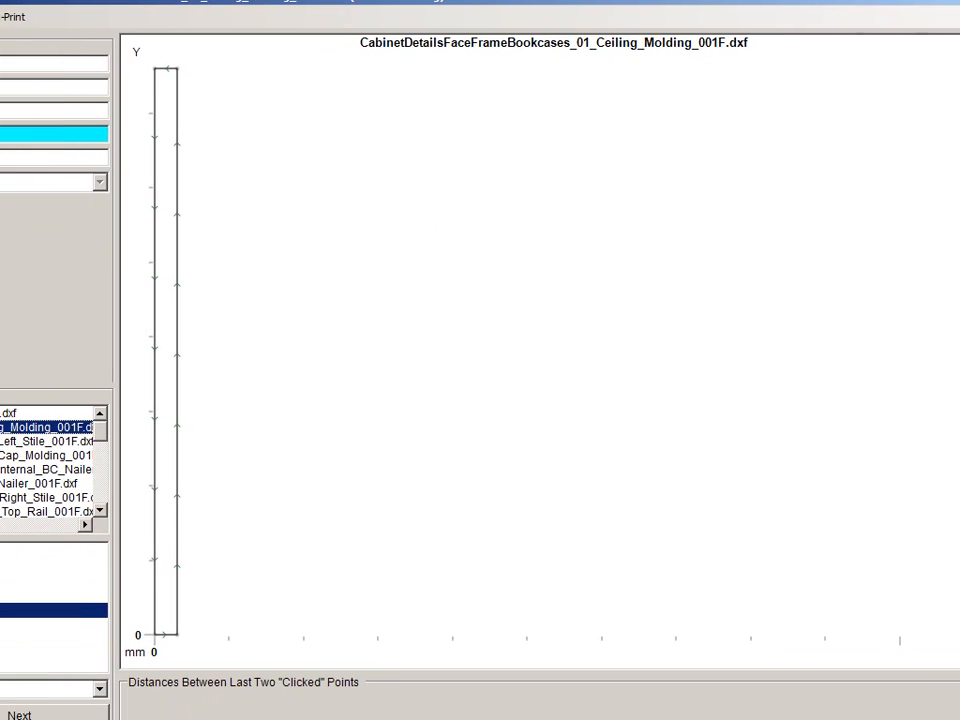
pyautogui.click(22, 441)
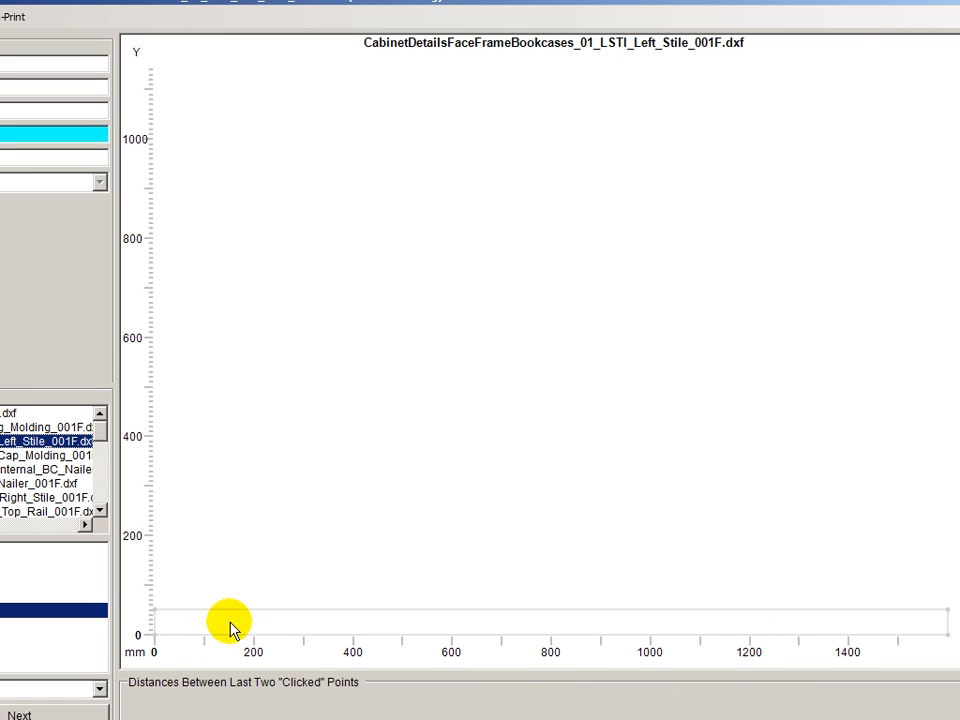
pyautogui.click(12, 455)
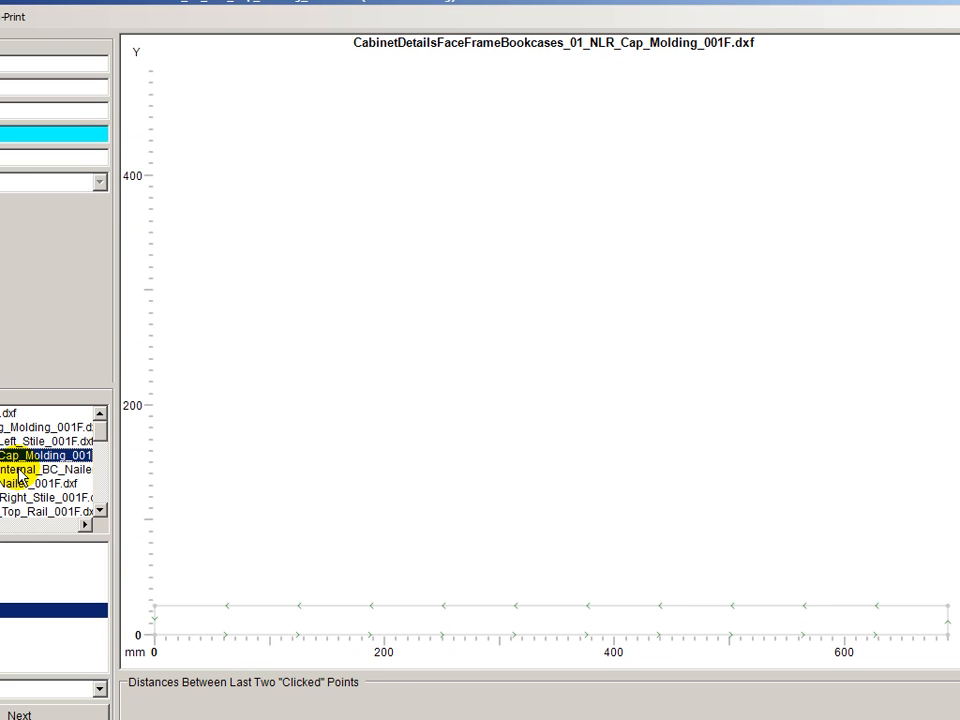
# Compare the part drawings of unit 1's internal BC nailer and its regular nailer
pyautogui.click(18, 470)
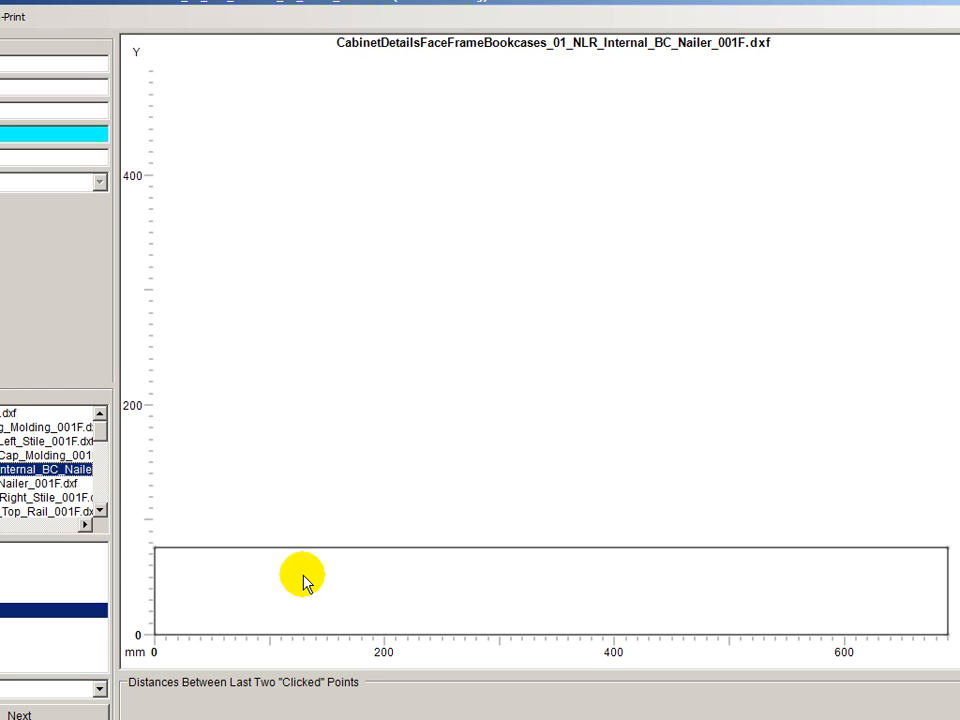
pyautogui.doubleClick(100, 513)
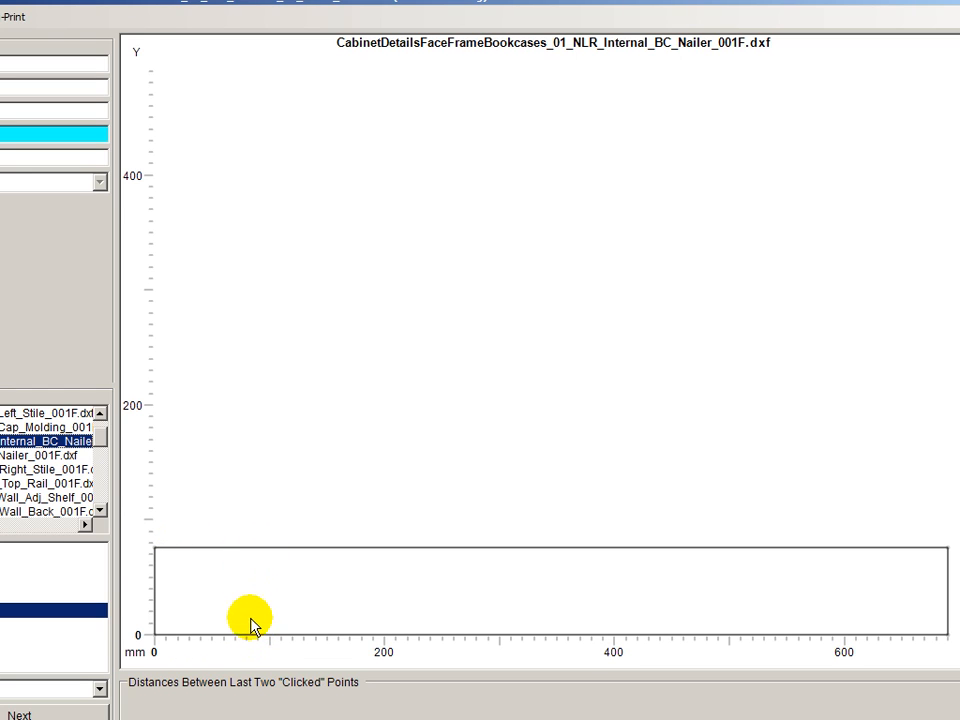
pyautogui.click(18, 458)
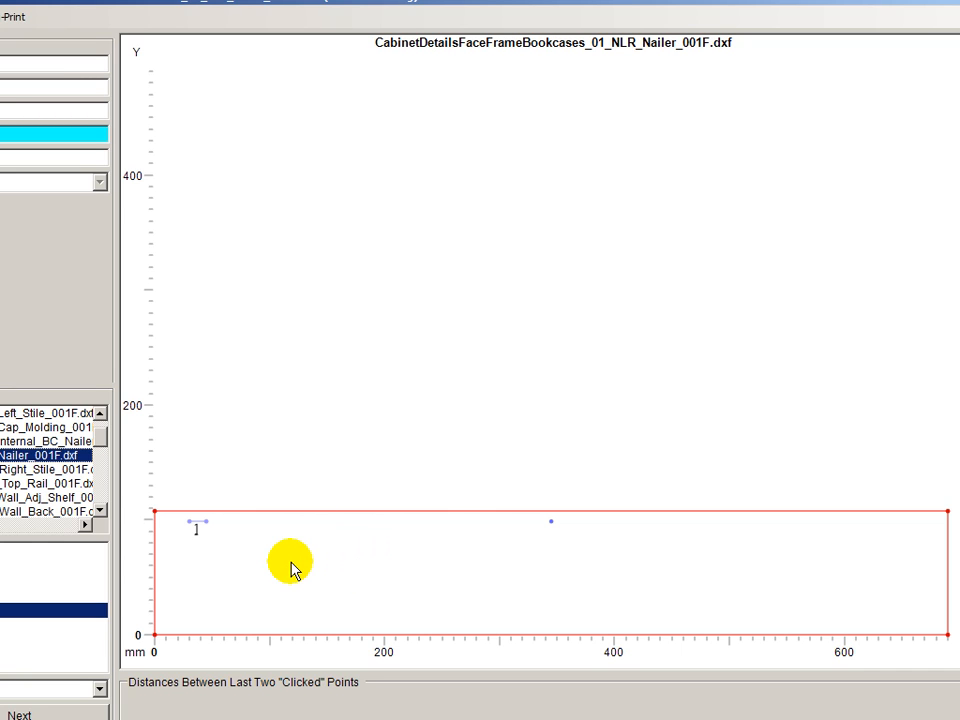
pyautogui.click(14, 441)
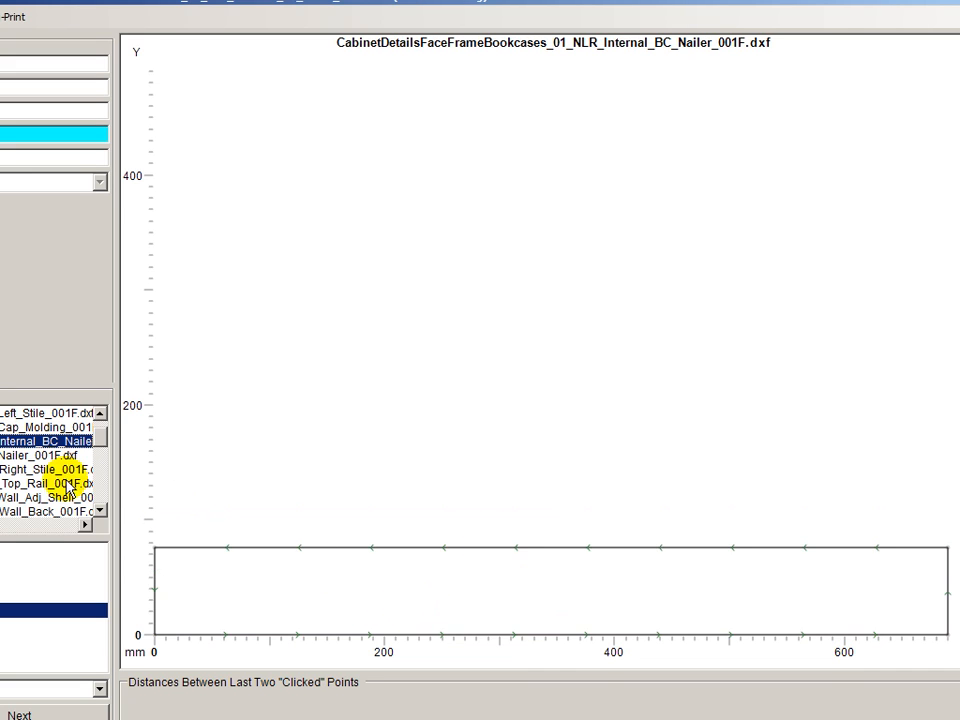
pyautogui.click(14, 455)
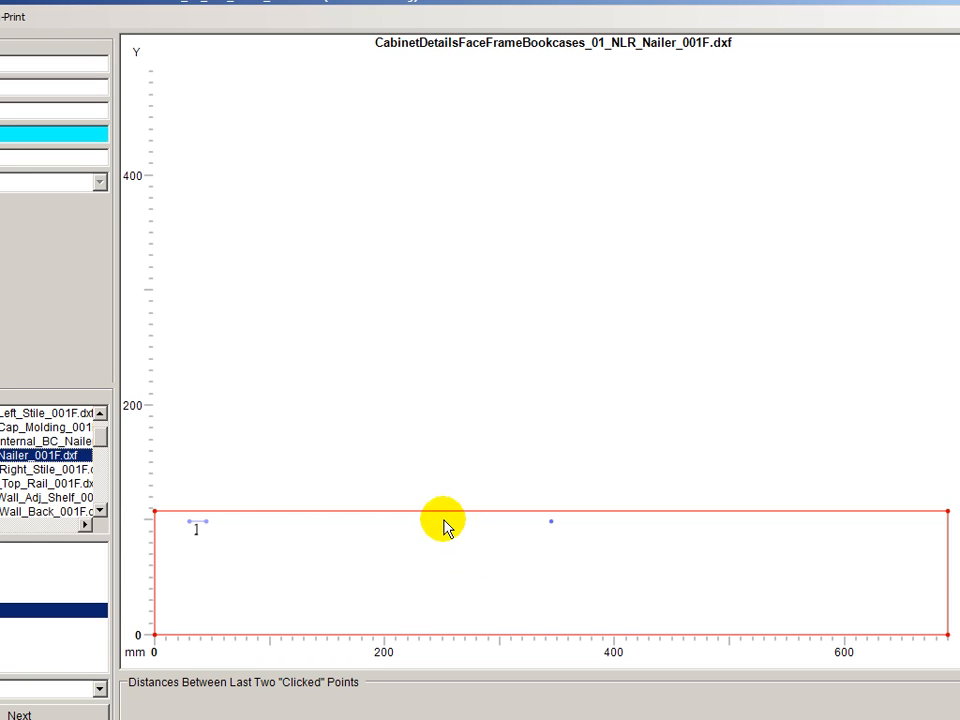
pyautogui.click(30, 441)
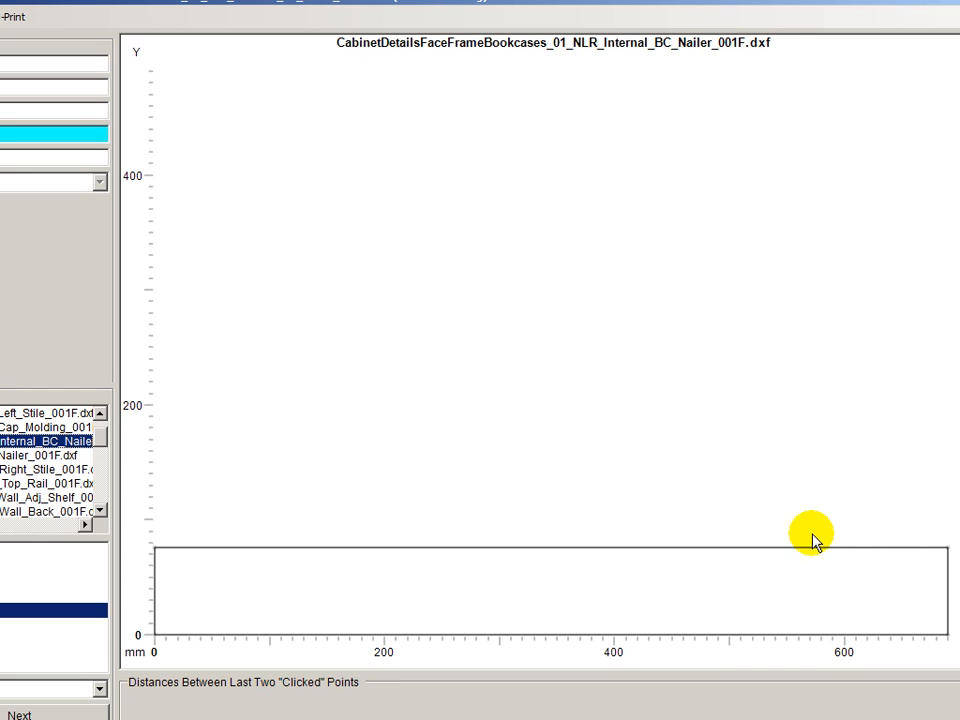
pyautogui.click(30, 456)
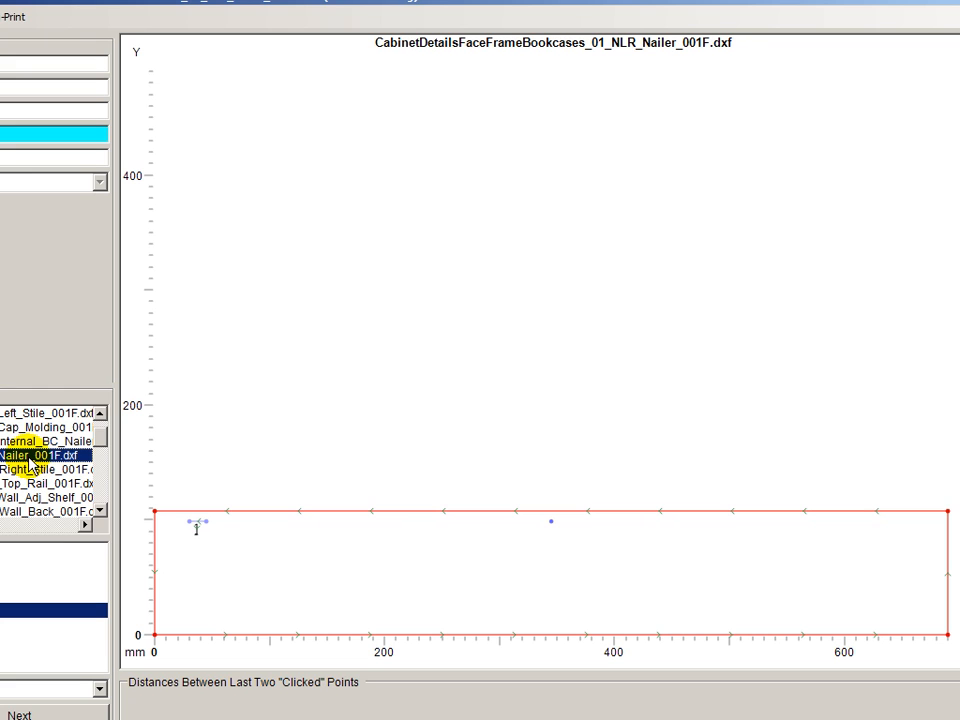
# Examine the part drawings of unit 1's cap molding, right stile, top rail and adjustable wall shelf
pyautogui.click(35, 427)
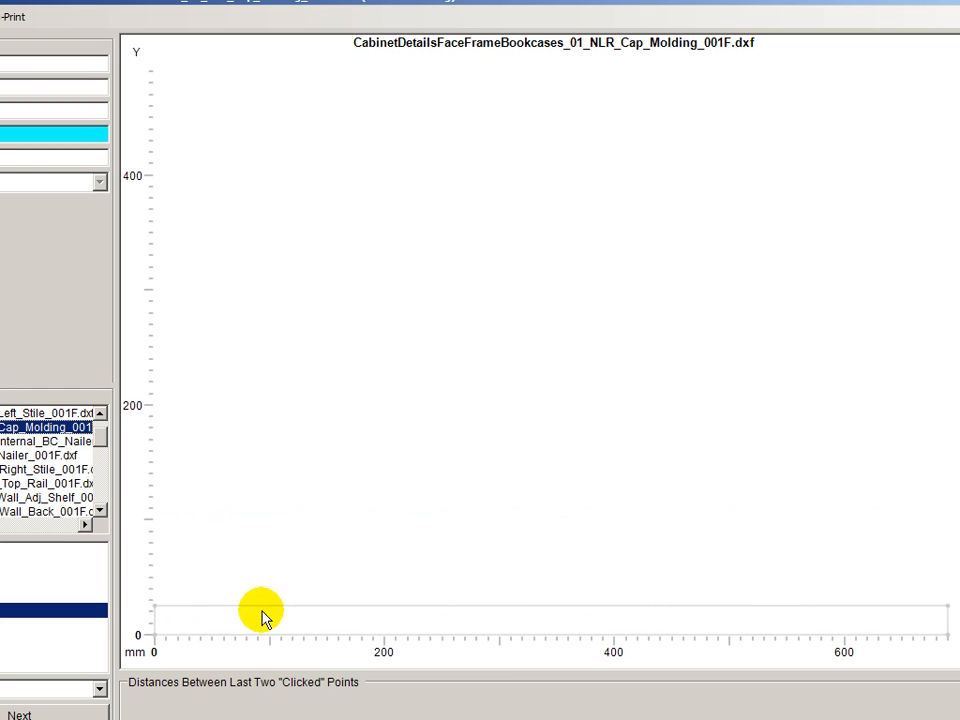
pyautogui.click(101, 511)
pyautogui.click(102, 511)
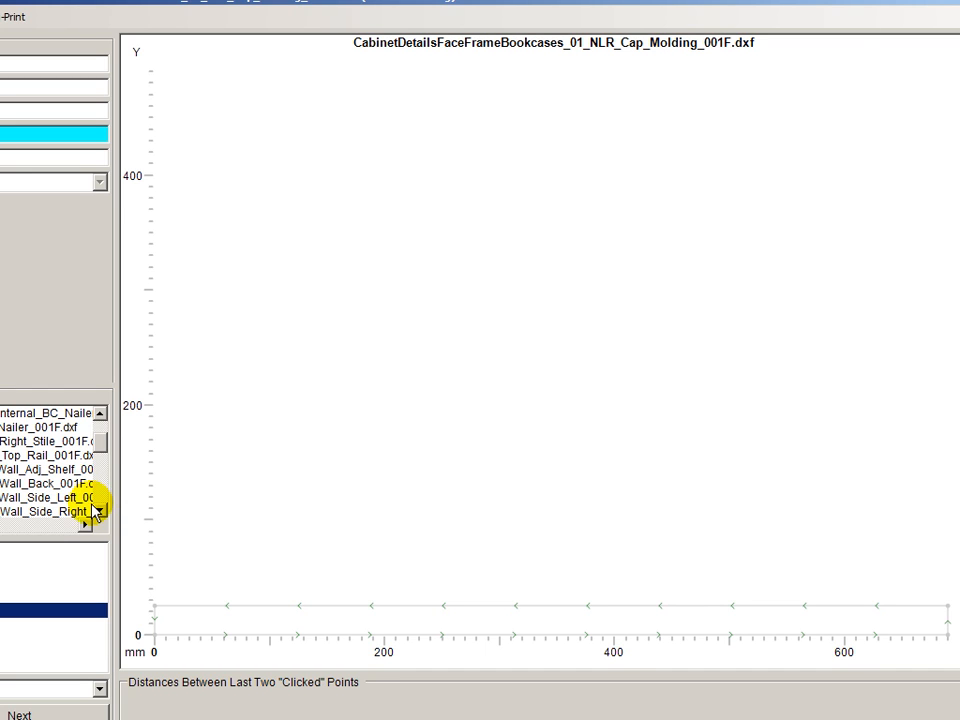
pyautogui.click(35, 442)
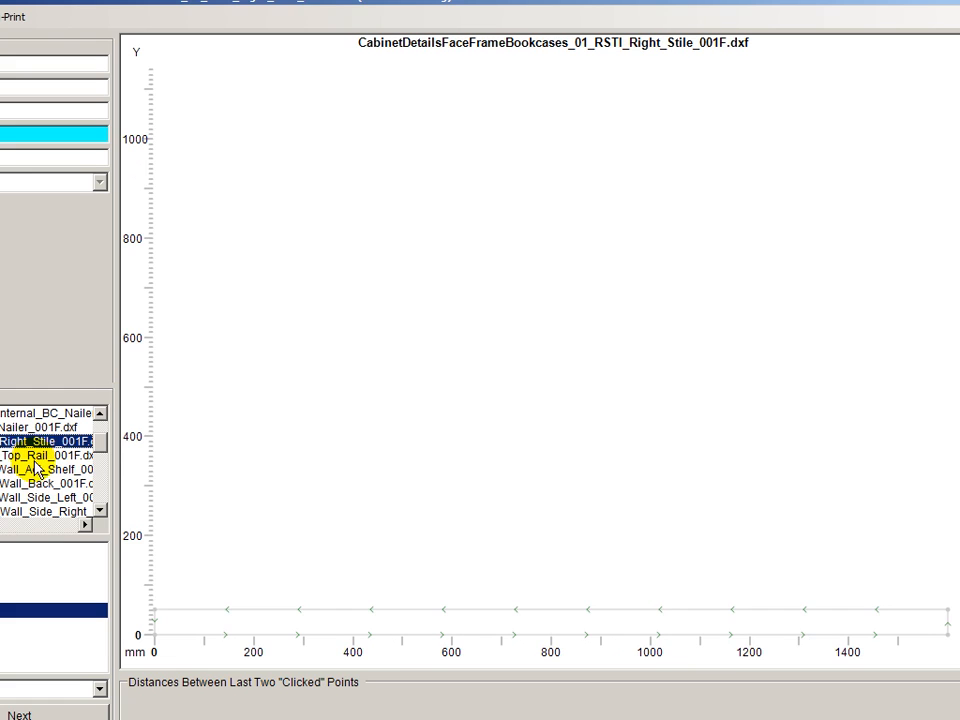
pyautogui.click(35, 456)
pyautogui.click(34, 470)
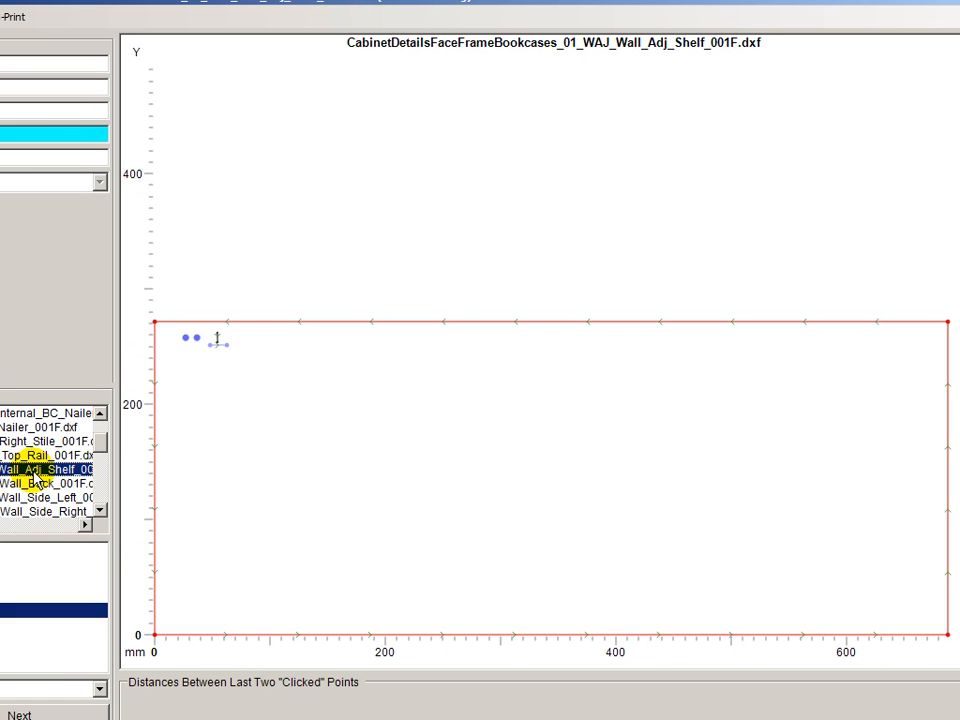
# Examine the part drawings of unit 1's wall back, left wall side and right wall side
pyautogui.scroll(-1, 36, 480)
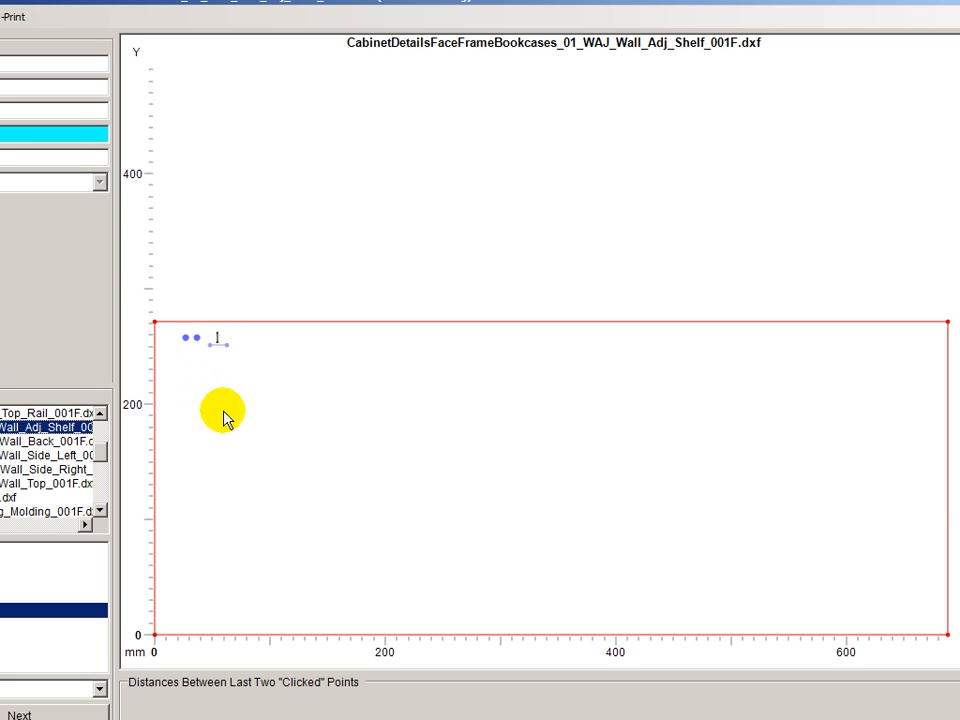
pyautogui.click(100, 513)
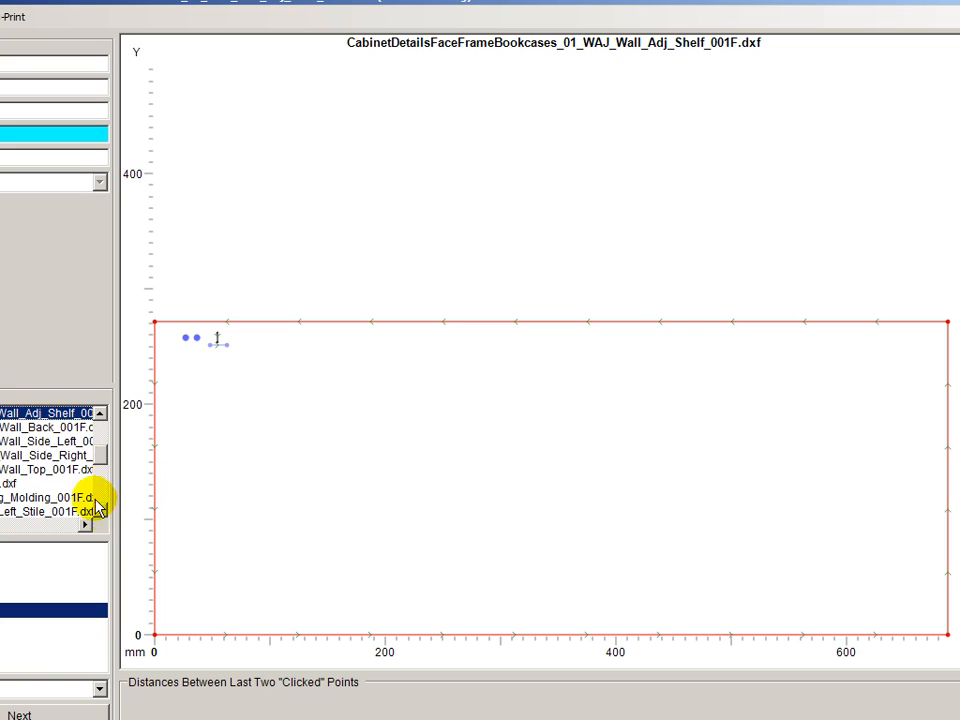
pyautogui.click(56, 428)
pyautogui.click(45, 443)
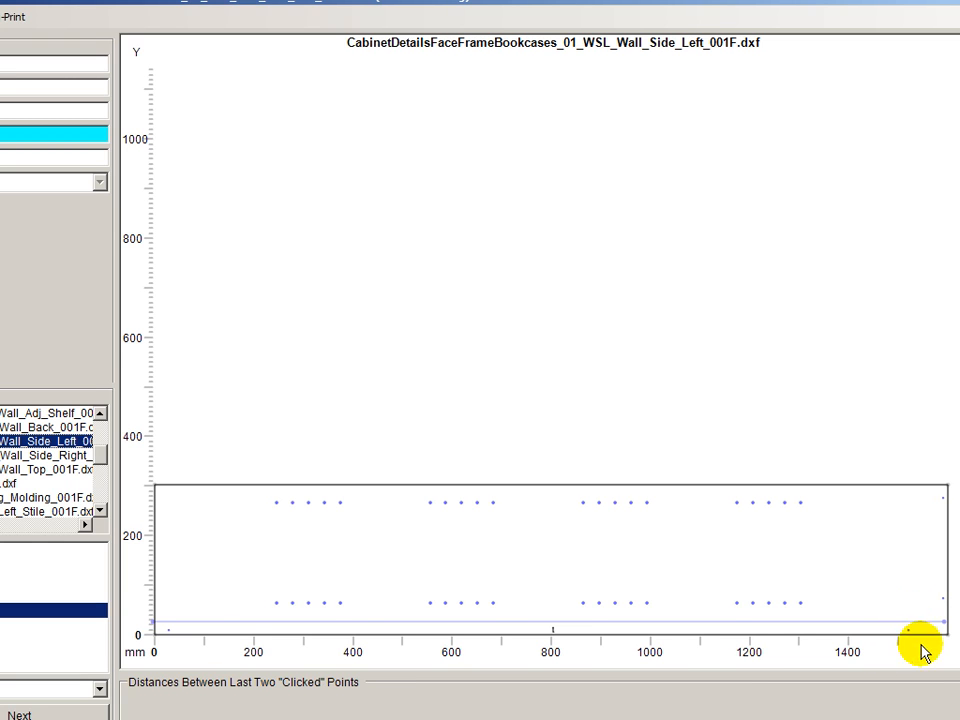
pyautogui.click(20, 455)
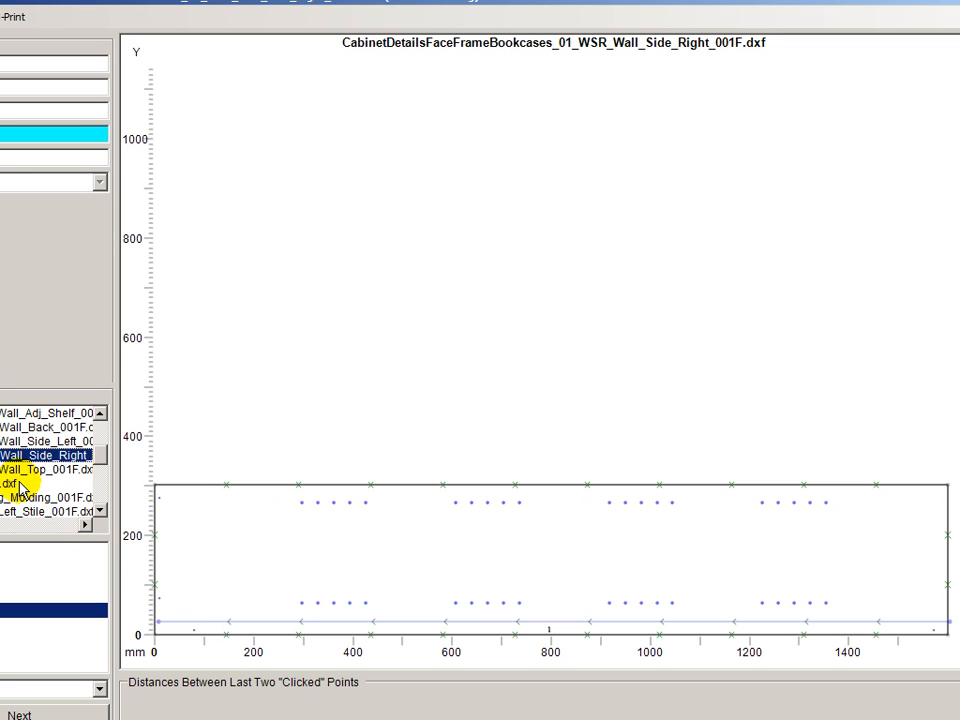
# Examine the part drawings of unit 2's adjustable wall shelf and left wall side
pyautogui.scroll(-1, 18, 484)
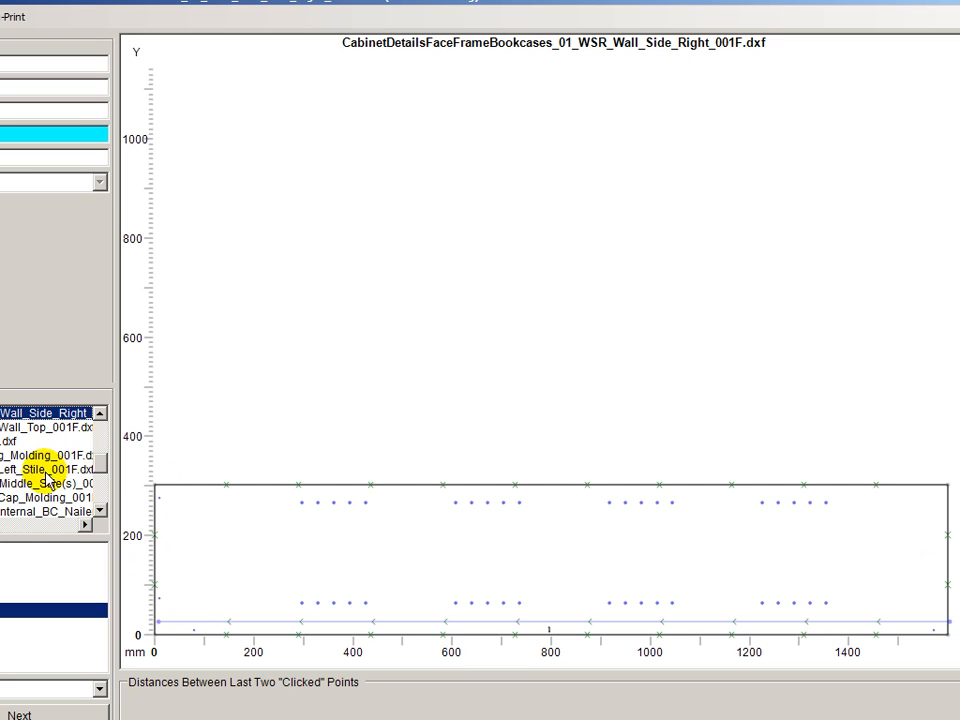
pyautogui.click(100, 511)
pyautogui.click(100, 511)
pyautogui.click(100, 511)
pyautogui.click(100, 511)
pyautogui.click(100, 511)
pyautogui.click(100, 511)
pyautogui.click(100, 511)
pyautogui.click(100, 511)
pyautogui.click(100, 511)
pyautogui.click(46, 456)
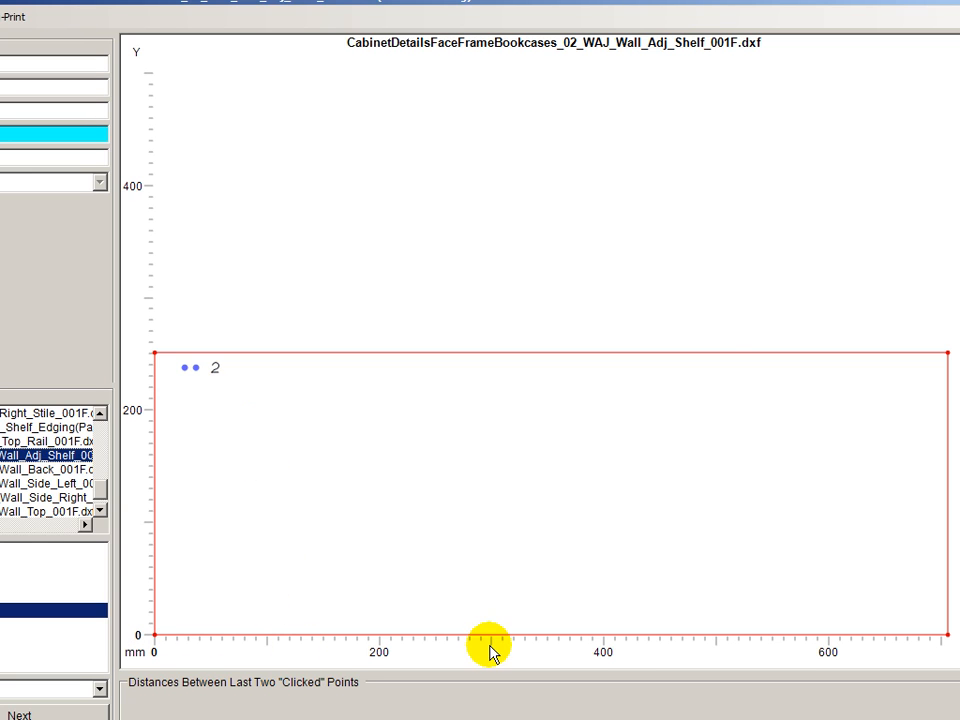
pyautogui.click(100, 511)
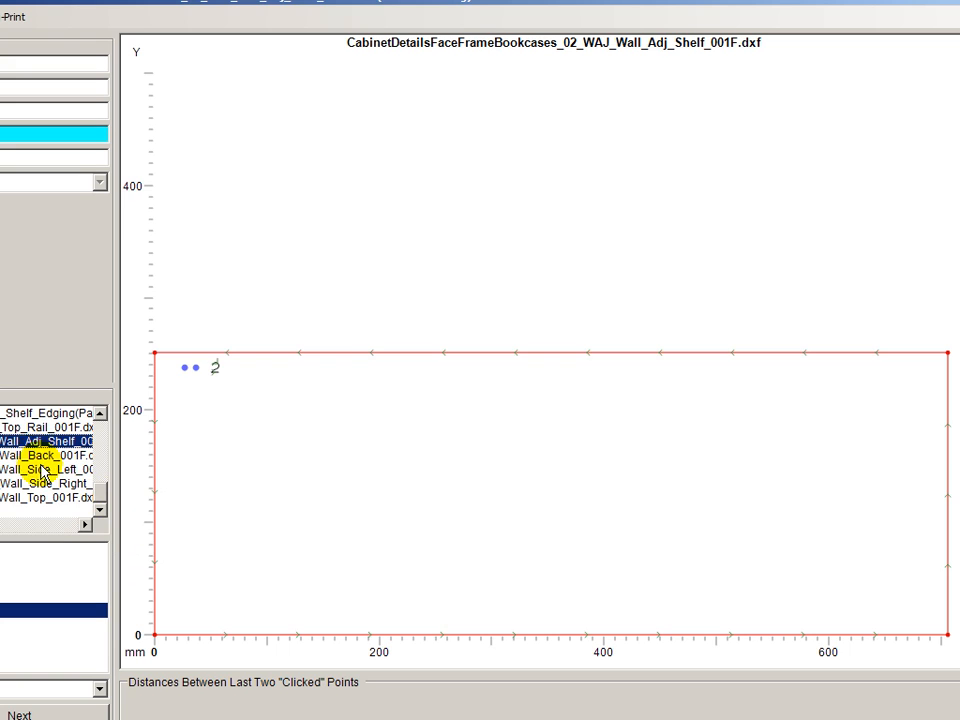
pyautogui.click(43, 469)
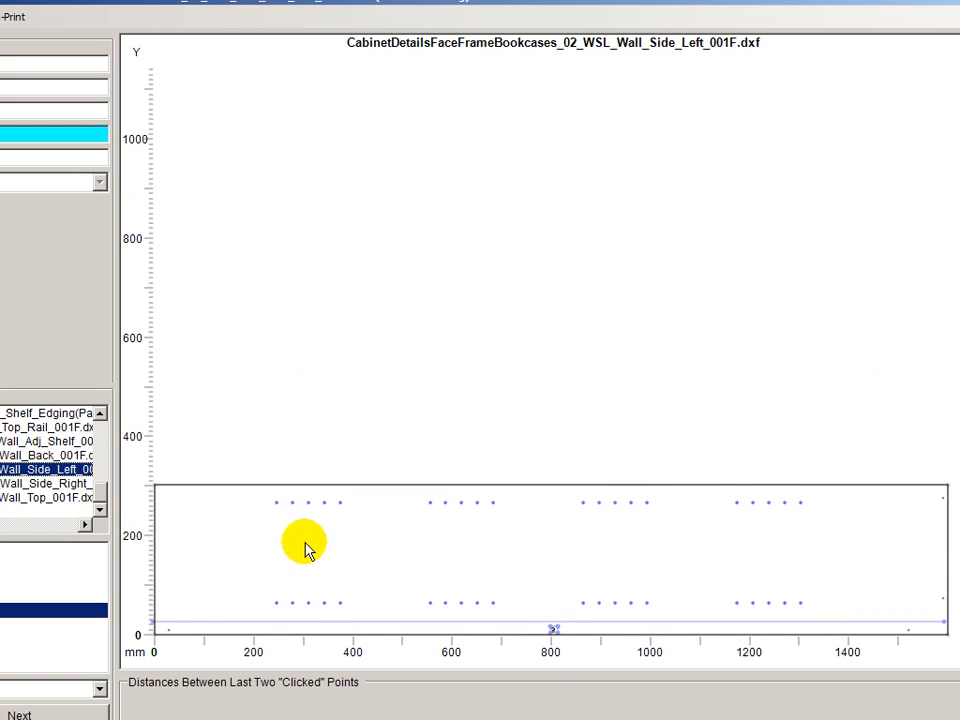
# Return to unit 1's part files and recheck the left stile, nailer, right stile, top rail and adjustable shelf
pyautogui.scroll(2, 105, 439)
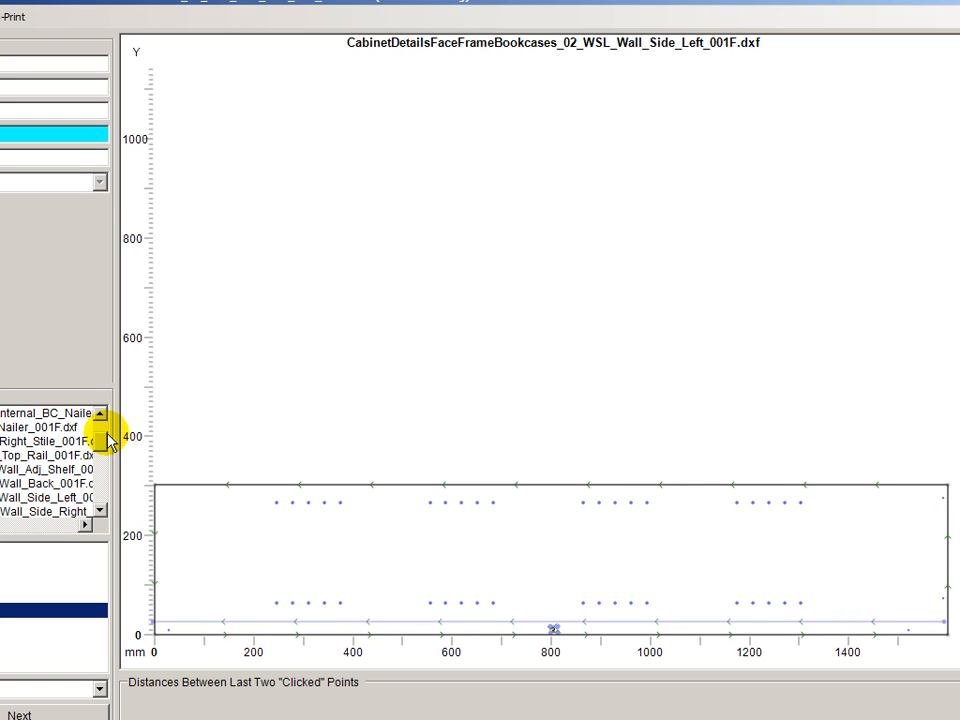
pyautogui.scroll(3, 105, 420)
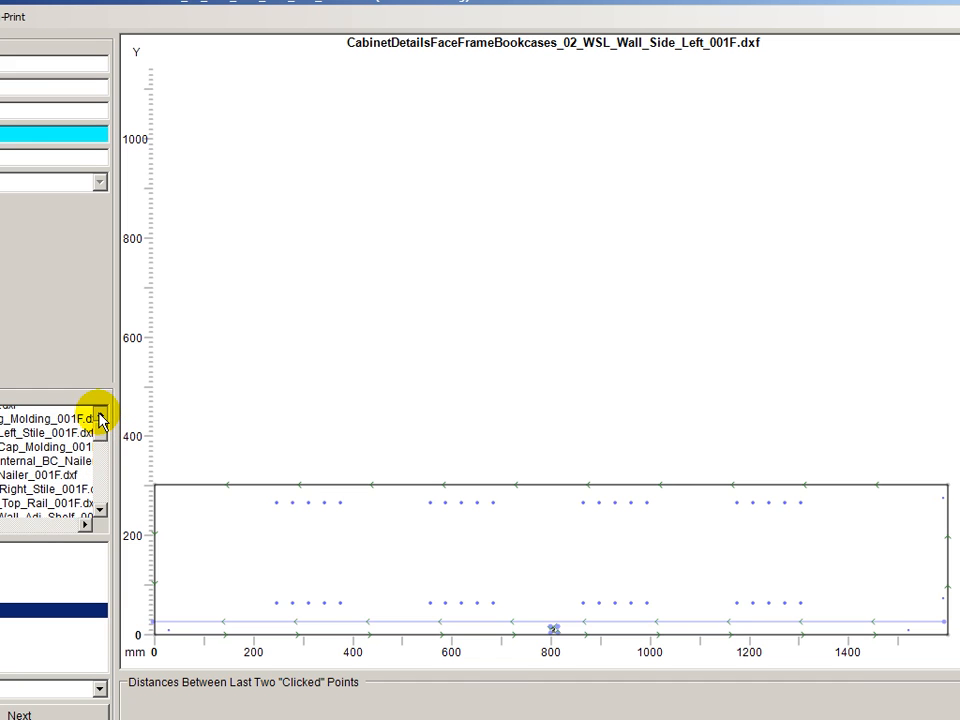
pyautogui.click(84, 439)
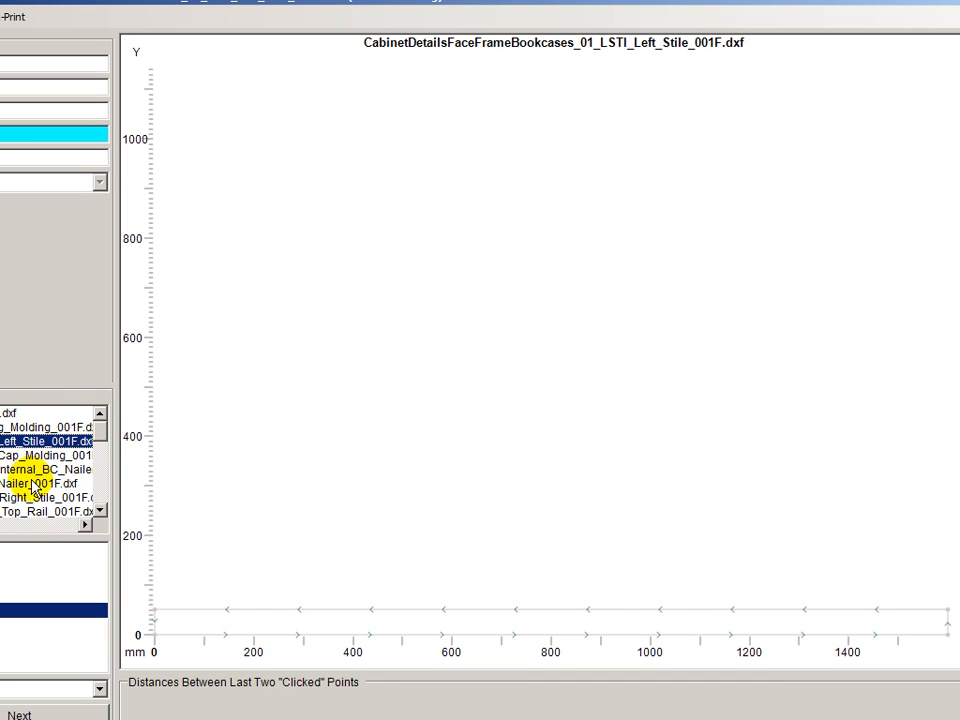
pyautogui.click(30, 483)
pyautogui.click(60, 497)
pyautogui.click(100, 511)
pyautogui.click(100, 511)
pyautogui.click(100, 511)
pyautogui.click(46, 470)
pyautogui.click(46, 484)
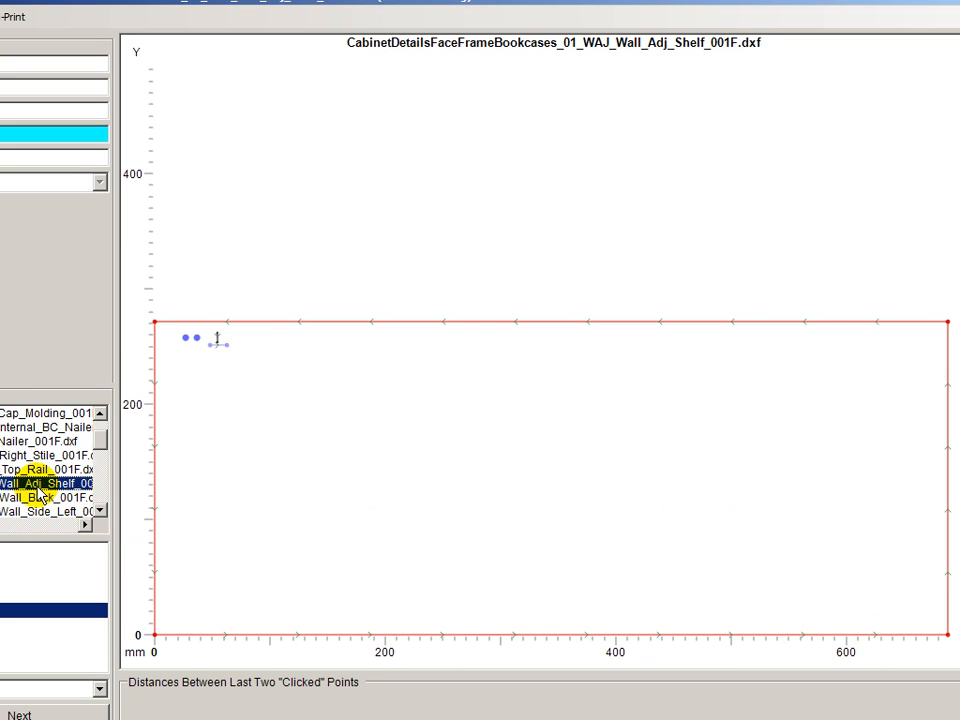
# Recheck the hole layouts on the drawings of unit 1's left and right wall sides
pyautogui.scroll(-1, 40, 496)
pyautogui.click(27, 470)
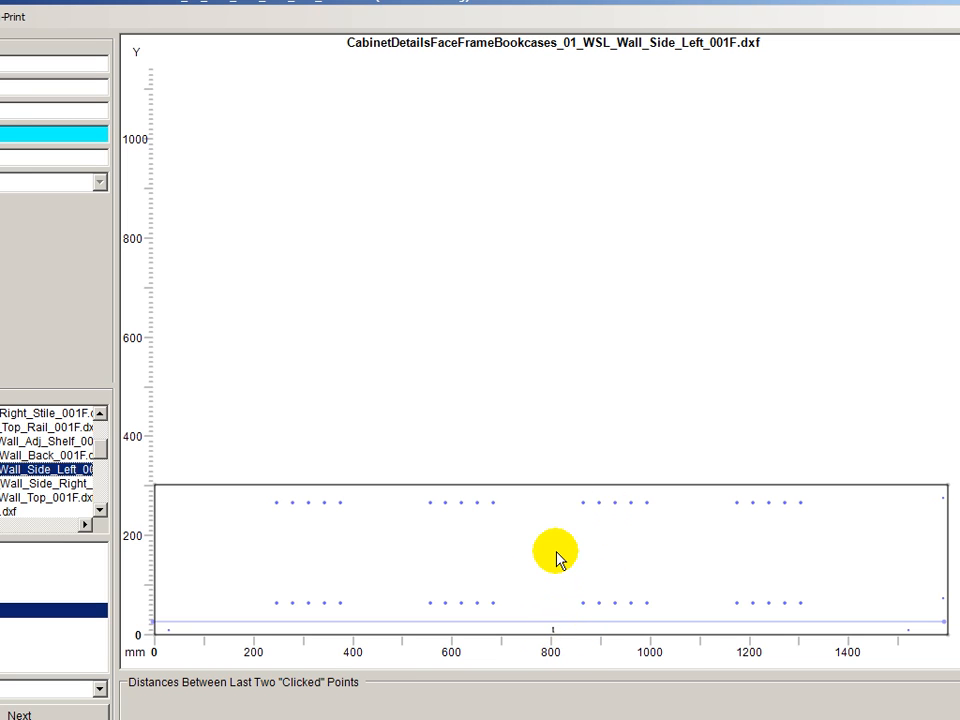
pyautogui.click(32, 486)
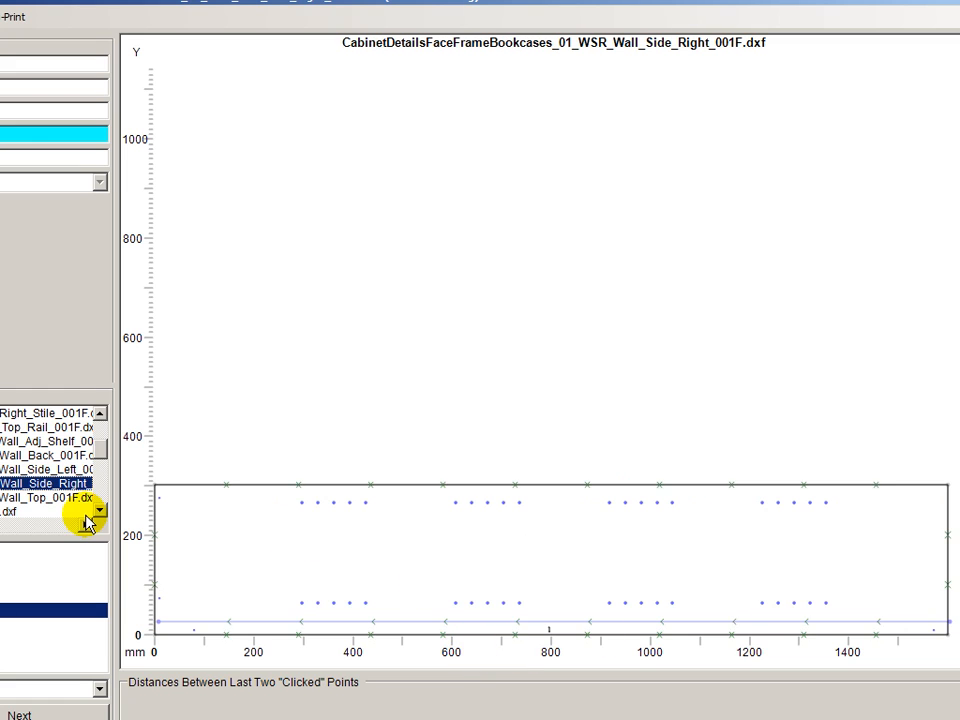
# Examine the drawing of unit 1's wall top and return to the bookcase elevation
pyautogui.click(40, 498)
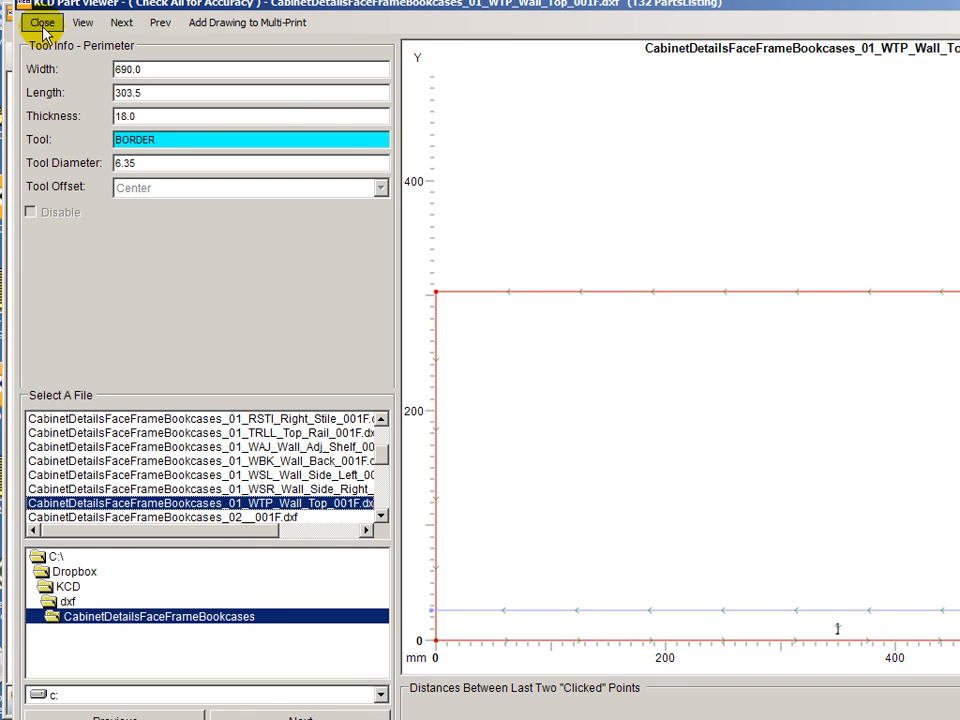
pyautogui.click(43, 30)
pyautogui.click(575, 379)
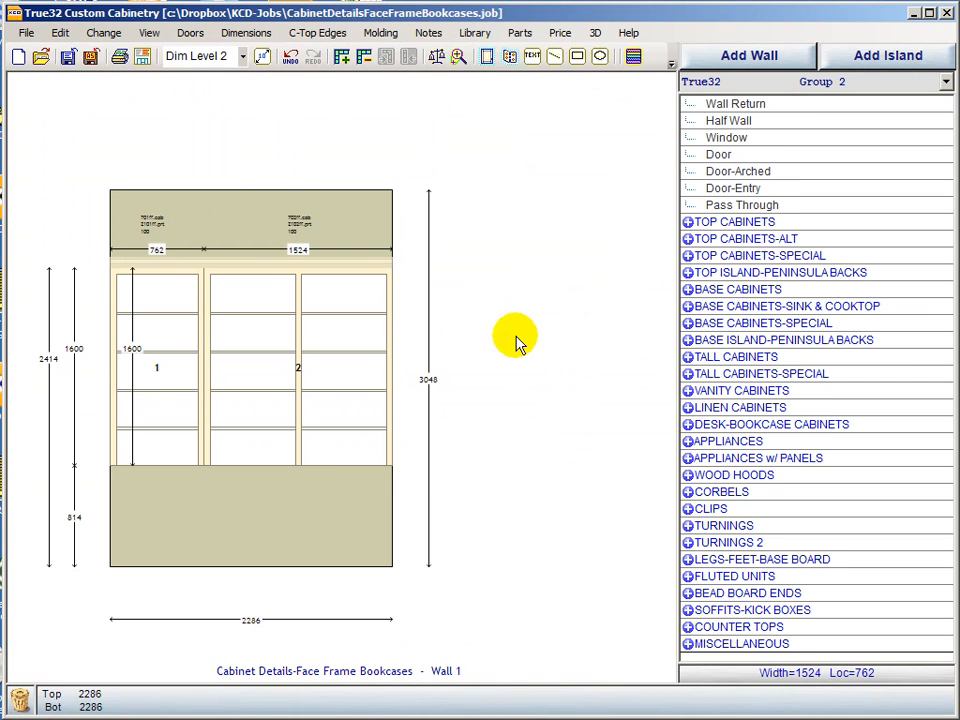
# Open the job CabinetDetailsMiterFrontCabinets.job from the KCD-Jobs folder without saving the current job
pyautogui.click(26, 32)
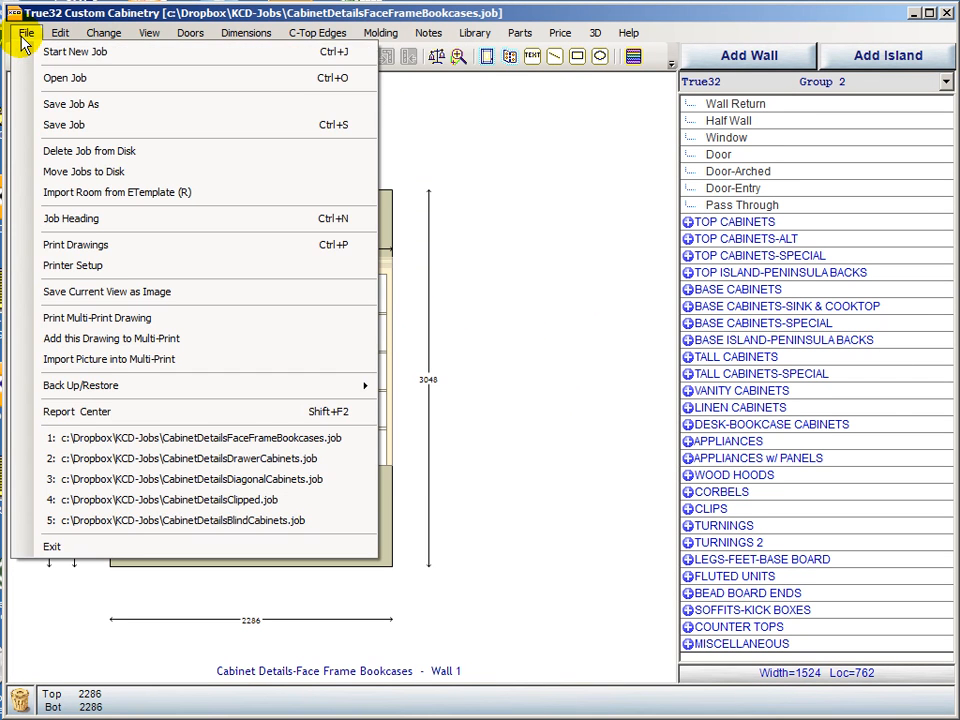
pyautogui.click(58, 79)
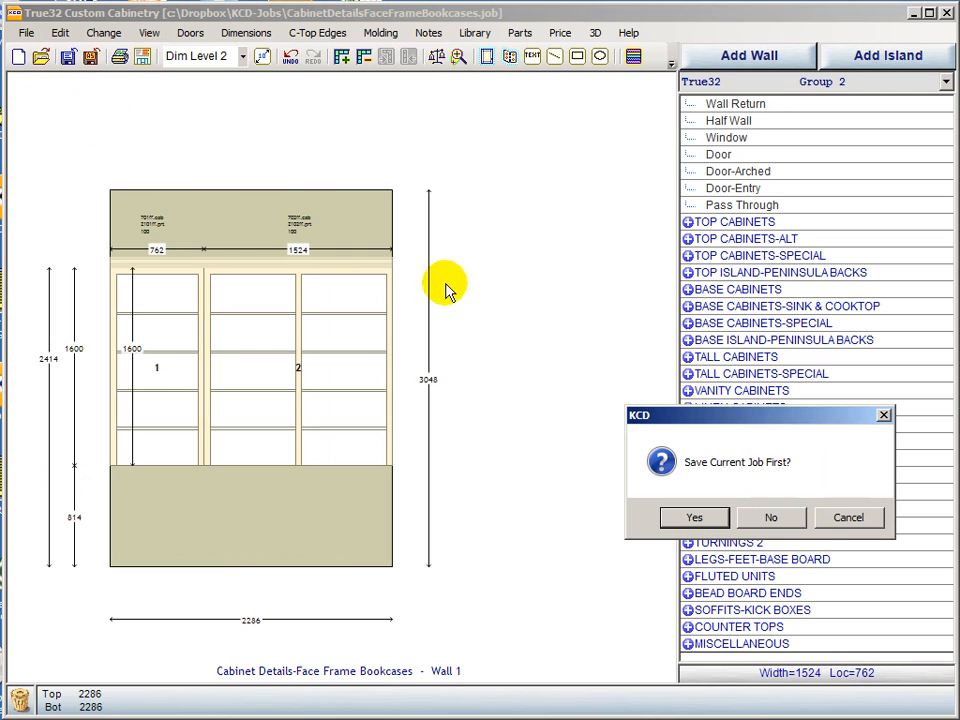
pyautogui.click(790, 520)
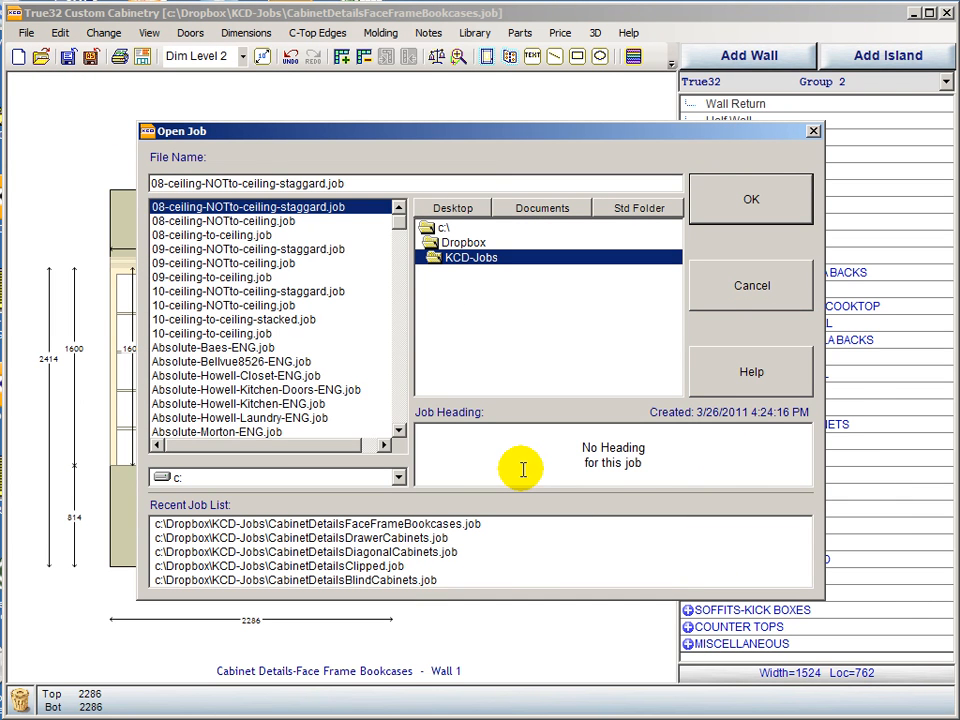
pyautogui.press('c')
pyautogui.click(397, 420)
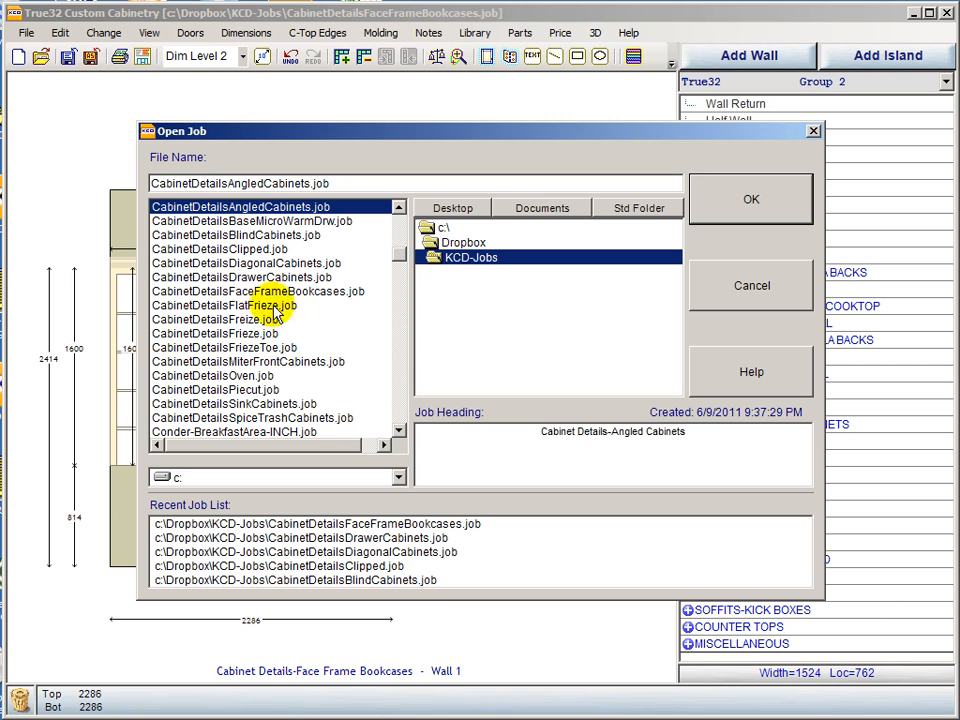
pyautogui.click(222, 361)
pyautogui.click(750, 203)
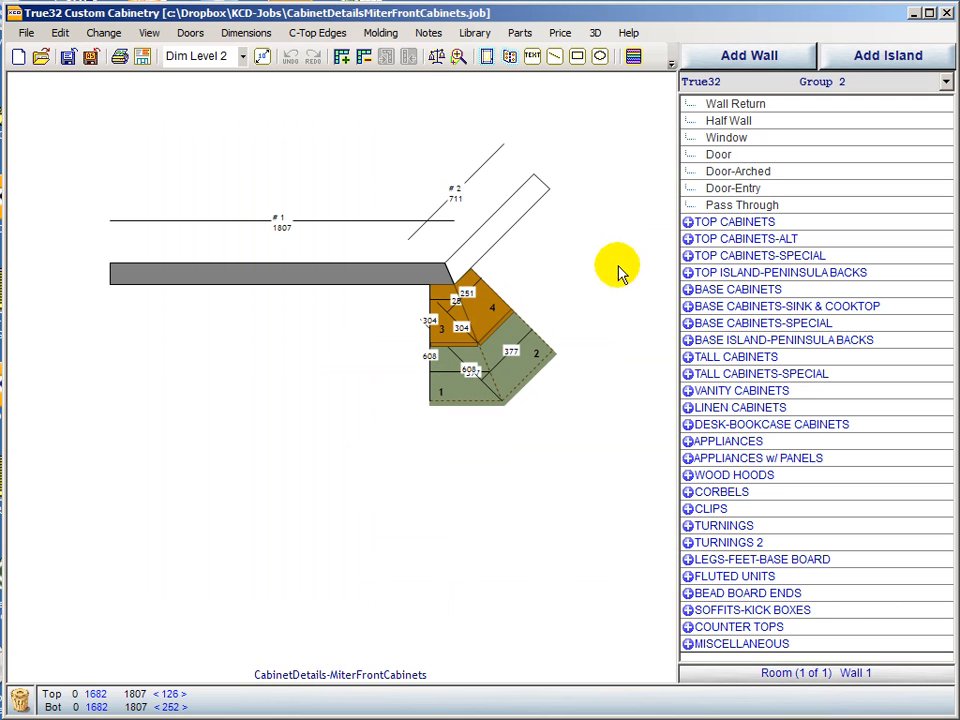
# View the miter front cabinets in 3D without adding custom lighting, and return to the 2D floor plan
pyautogui.click(601, 50)
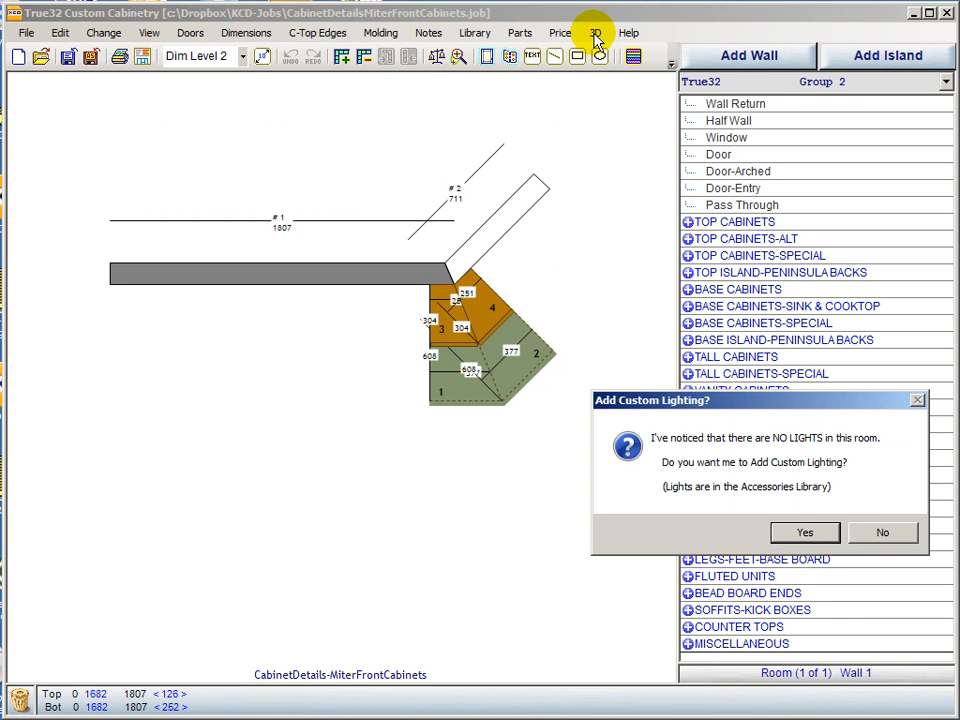
pyautogui.click(869, 532)
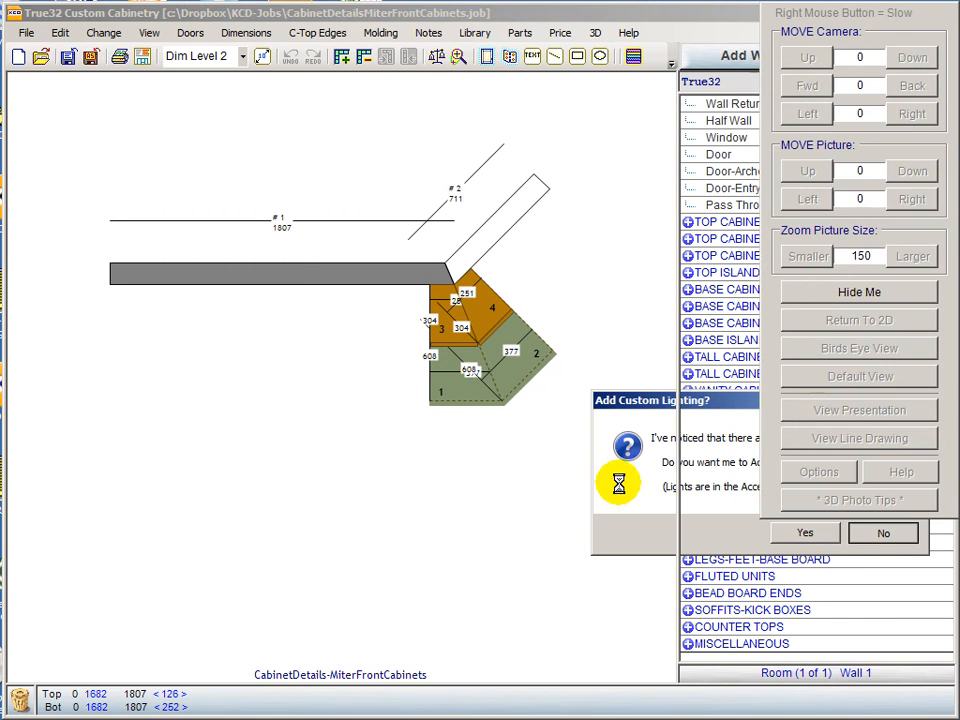
pyautogui.moveTo(469, 378); pyautogui.dragTo(287, 433)
pyautogui.scroll(5, 287, 433)
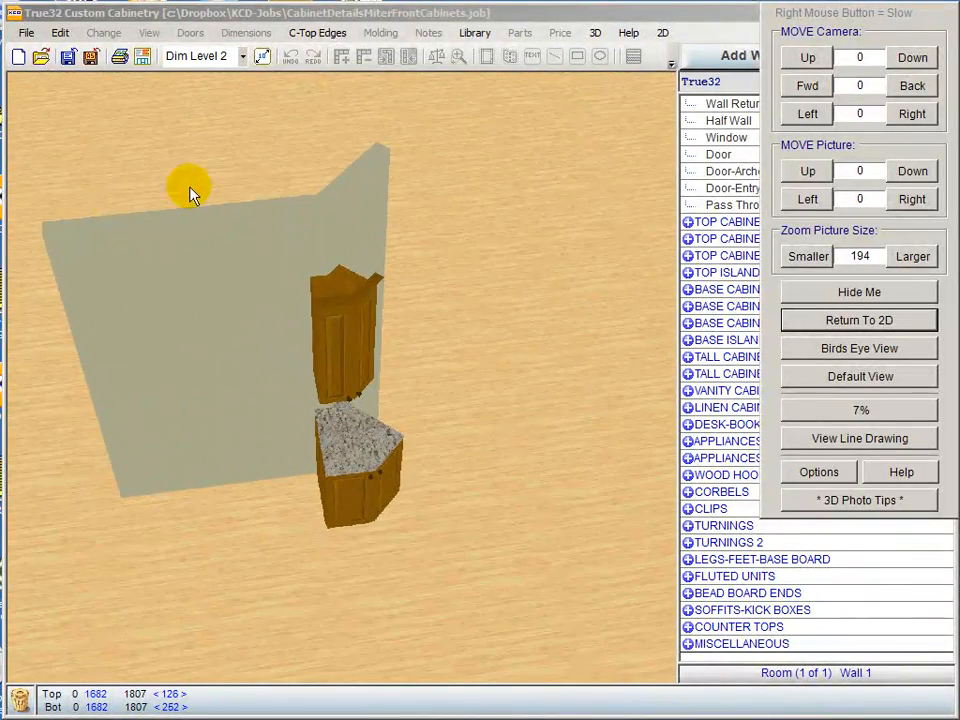
pyautogui.moveTo(379, 148)
pyautogui.mouseDown()
pyautogui.moveTo(257, 246)
pyautogui.moveTo(369, 133)
pyautogui.mouseUp()
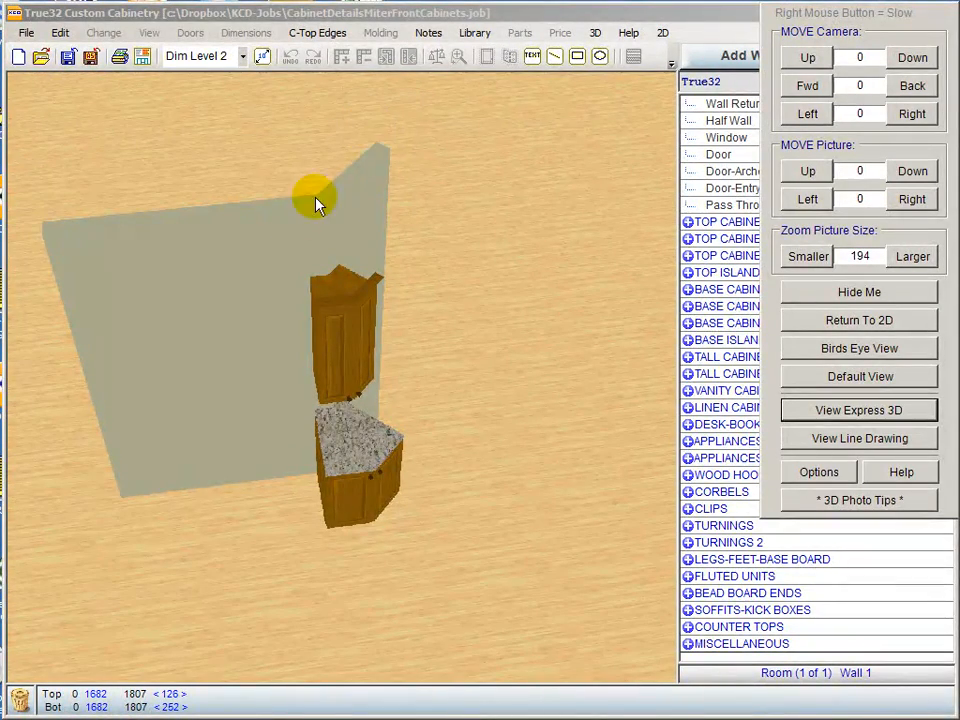
pyautogui.click(830, 319)
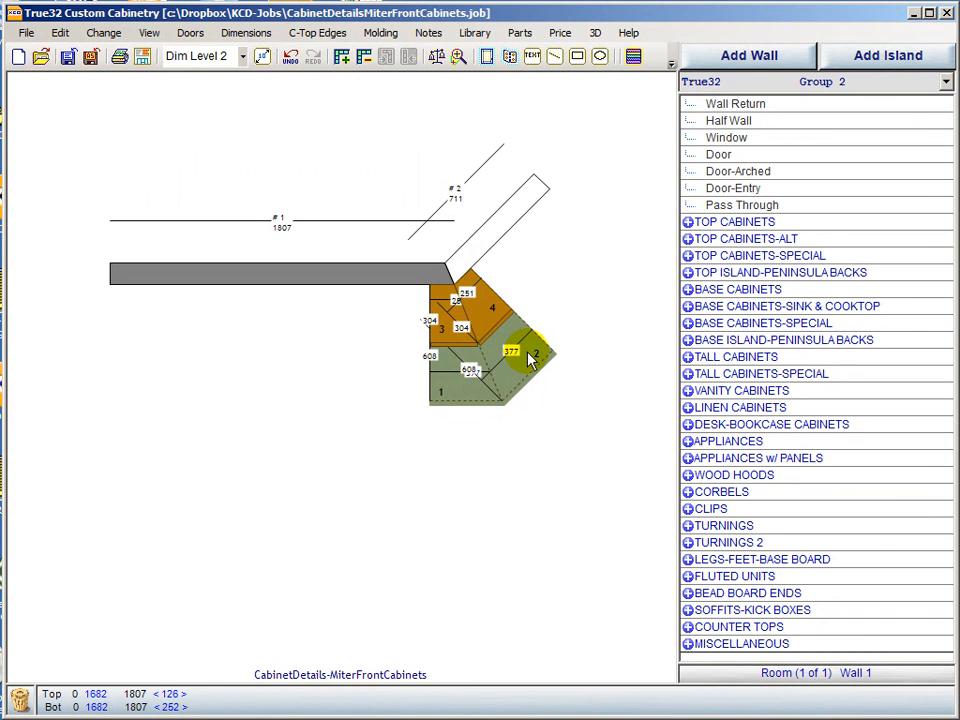
# Erase the two base miter front cabinets, units 1 and 2, from the floor plan
pyautogui.doubleClick(442, 398)
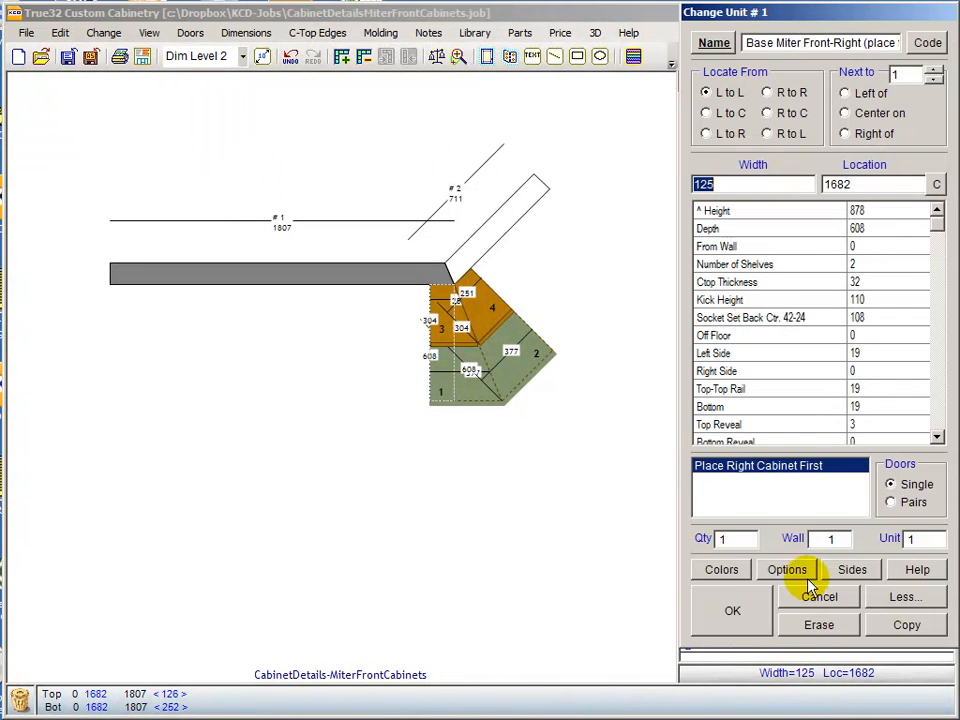
pyautogui.click(819, 628)
pyautogui.doubleClick(532, 360)
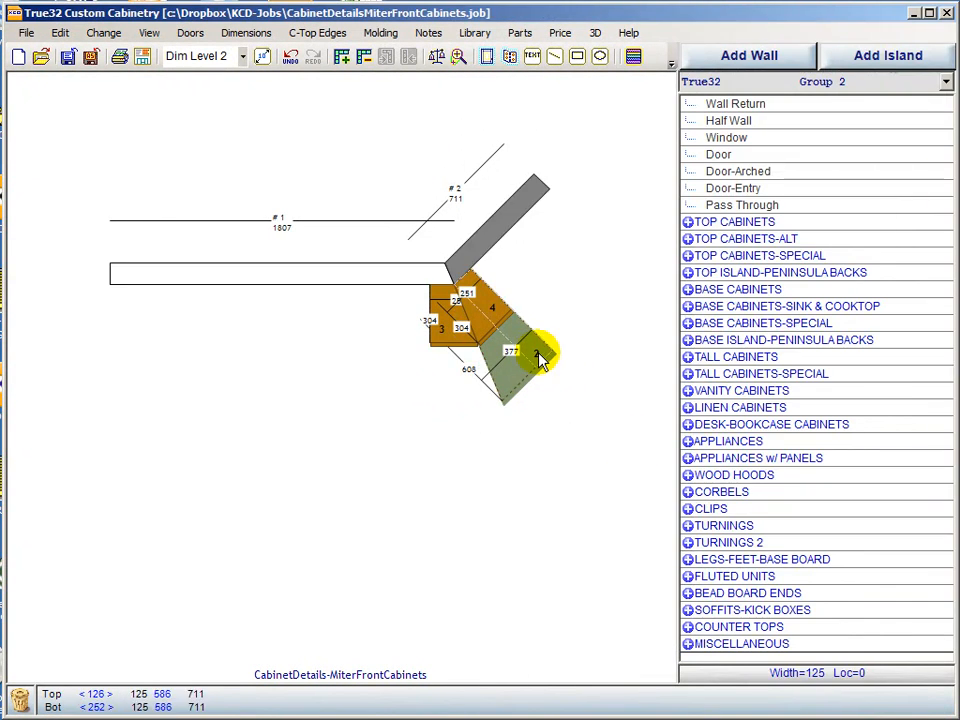
pyautogui.click(823, 626)
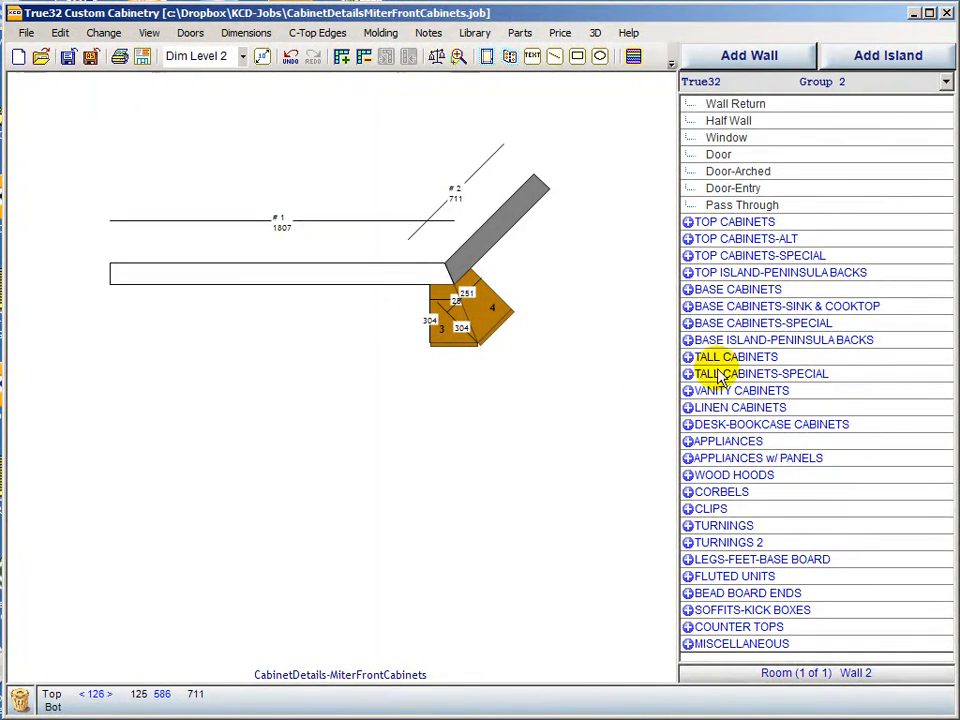
# Add a Base Miter Front-Right cabinet from the special base cabinets to wall 1, keeping its default dimensions and location
pyautogui.click(688, 325)
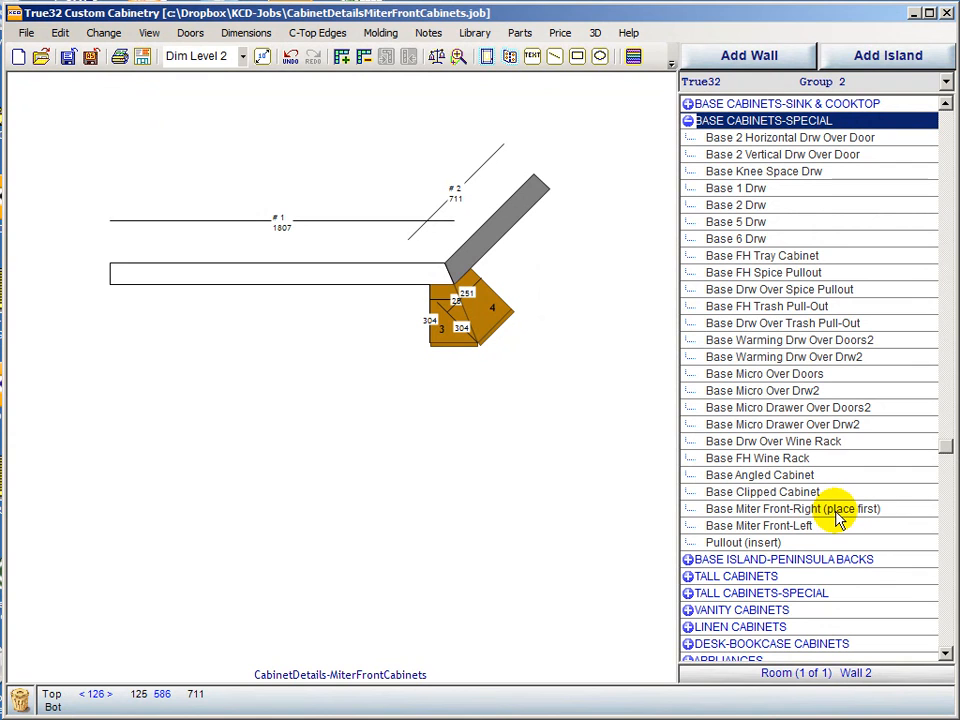
pyautogui.click(400, 283)
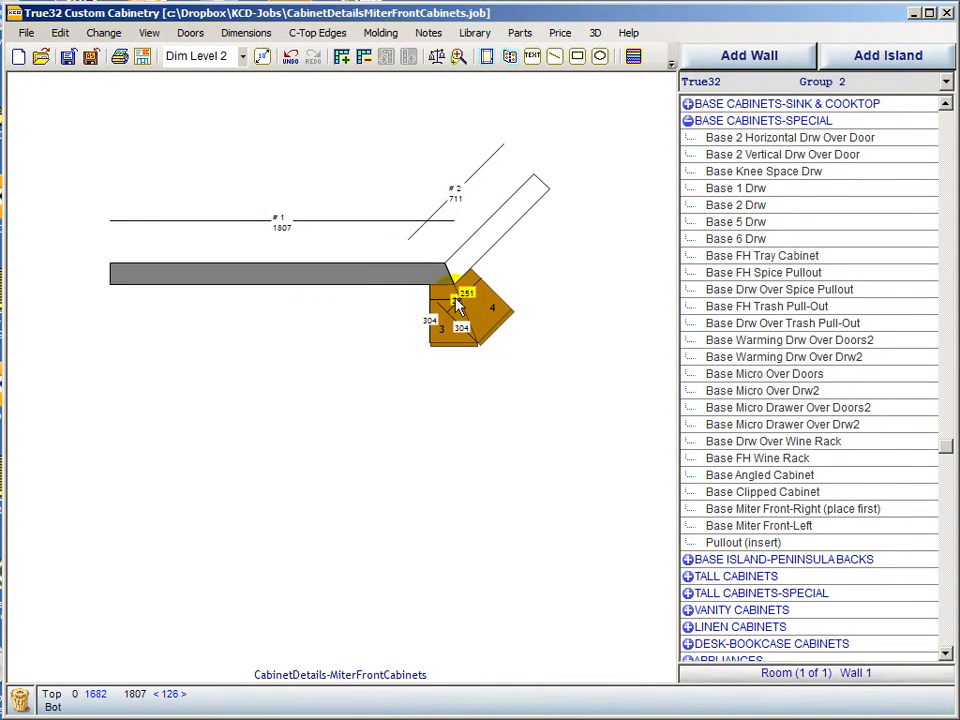
pyautogui.doubleClick(760, 510)
pyautogui.click(730, 610)
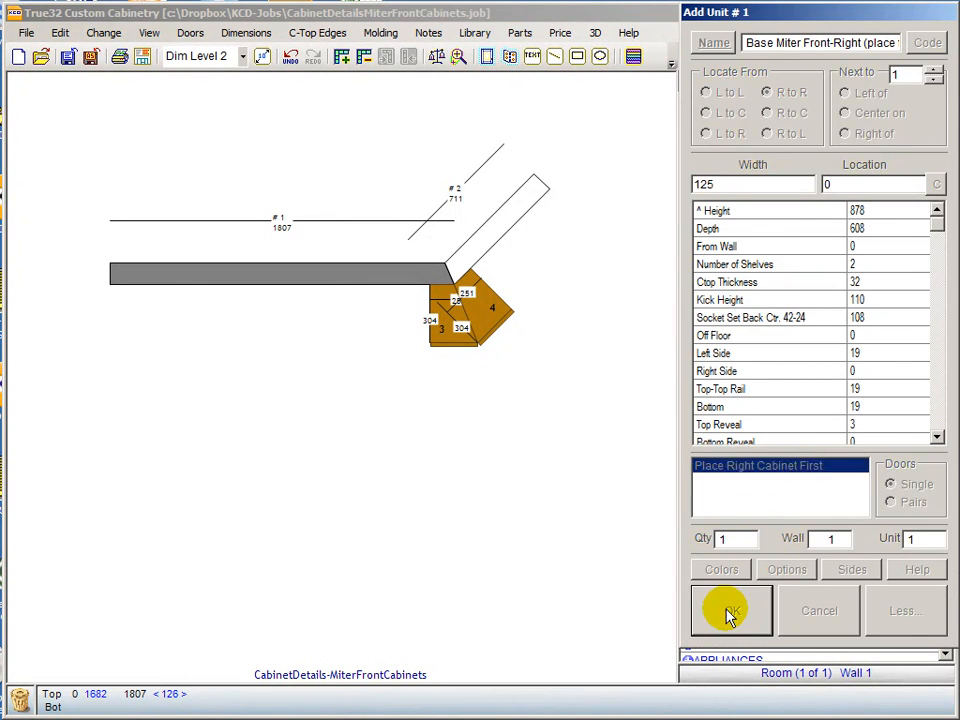
# Add a Base Miter Front-Left cabinet to wall 2, keeping its default dimensions and location
pyautogui.click(490, 235)
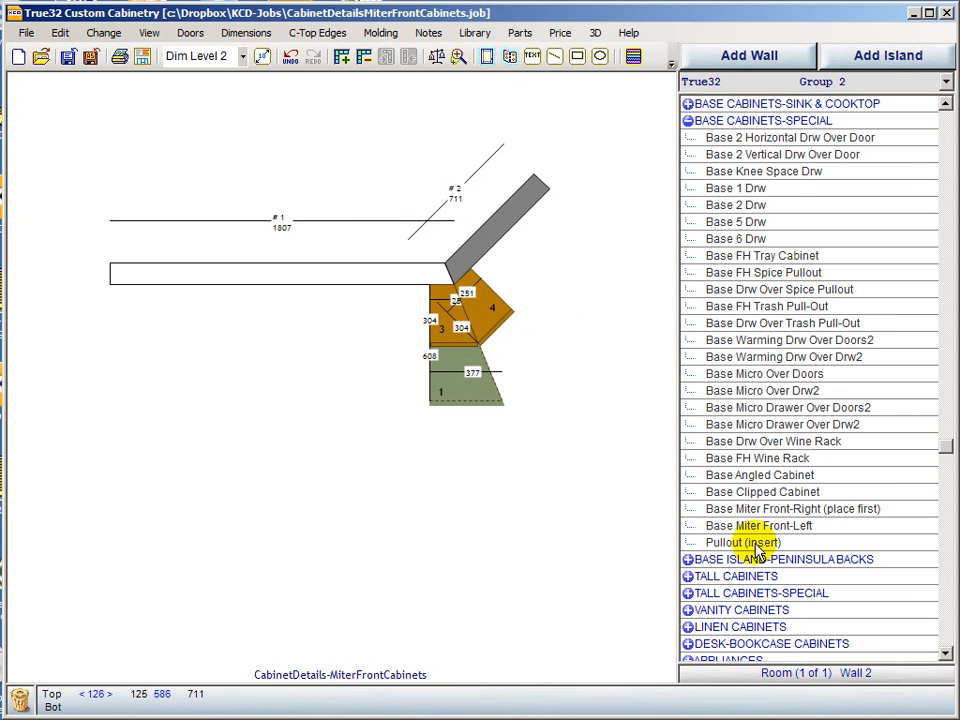
pyautogui.doubleClick(745, 525)
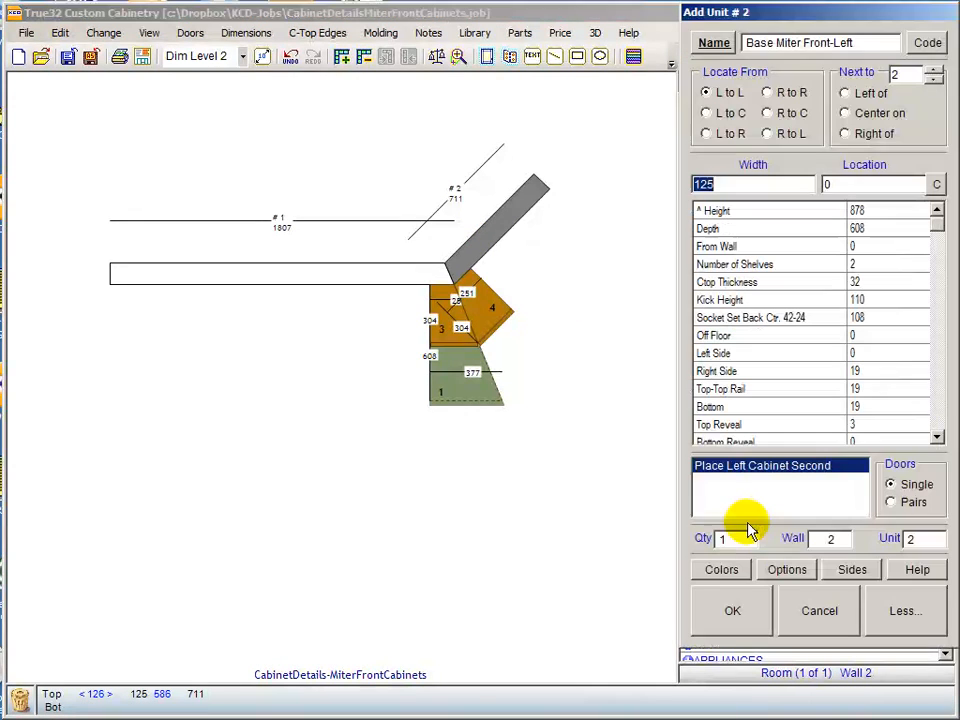
pyautogui.click(732, 616)
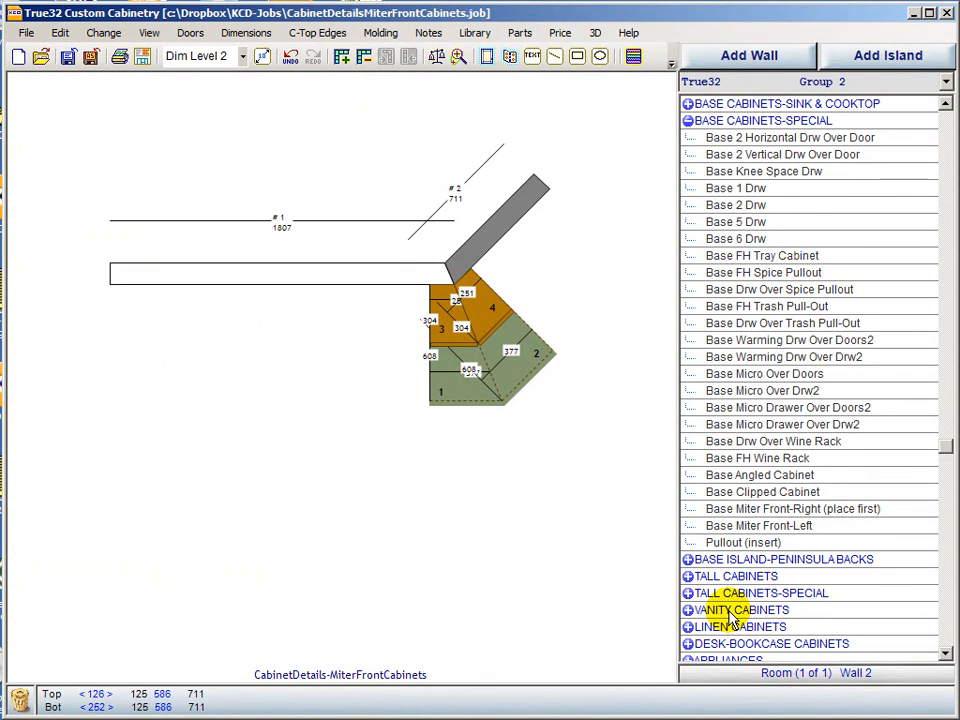
# Calculate the T32 PartsListing cut list with CNC output included and open its part drawings for viewing
pyautogui.click(519, 35)
pyautogui.click(250, 183)
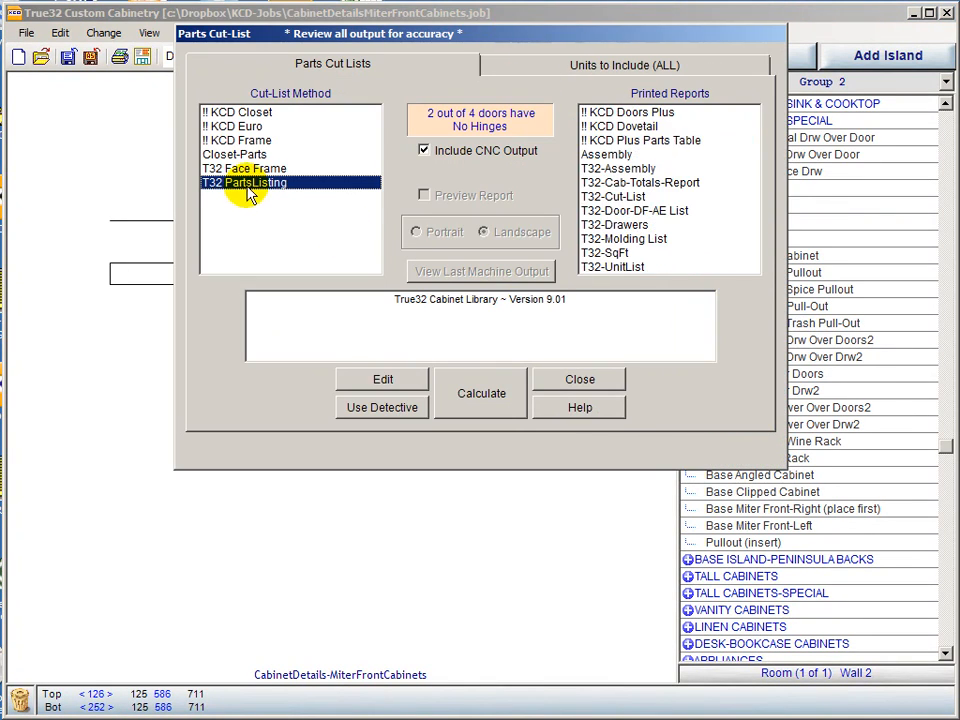
pyautogui.click(489, 400)
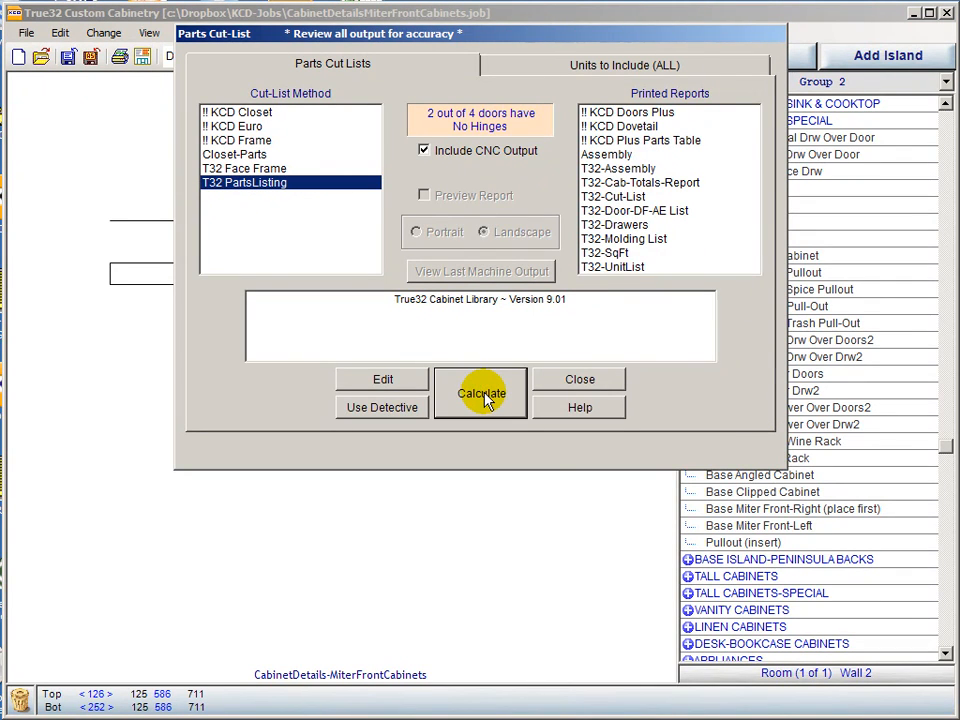
pyautogui.click(713, 489)
pyautogui.click(712, 491)
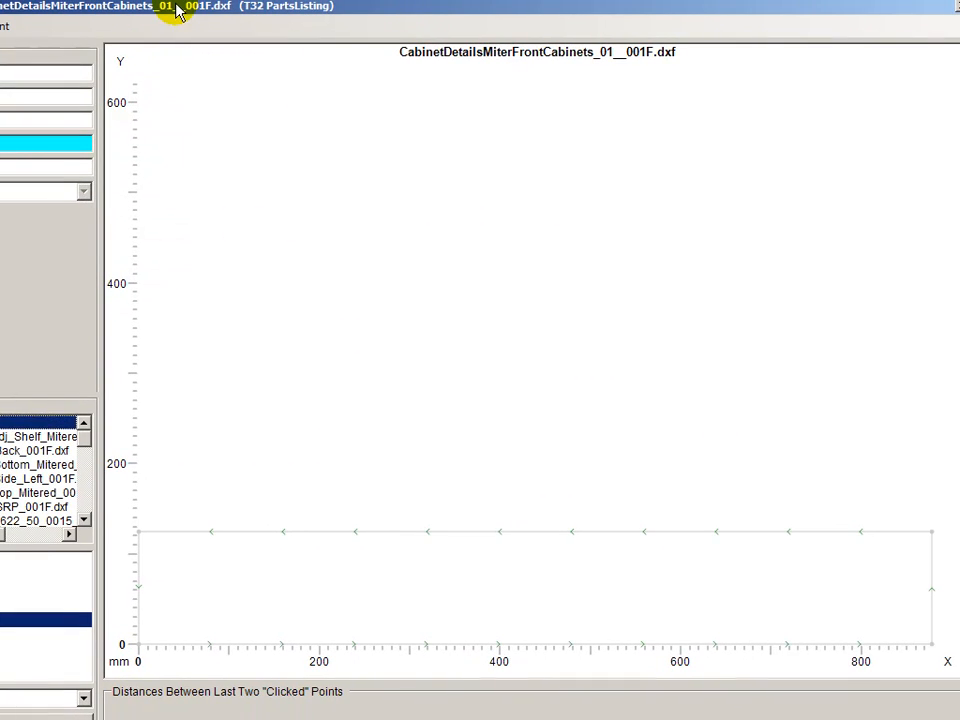
# Examine the drawings of unit 1's mitered adjustable base shelf and base back, comparing the shelf's outline with the back
pyautogui.click(8, 437)
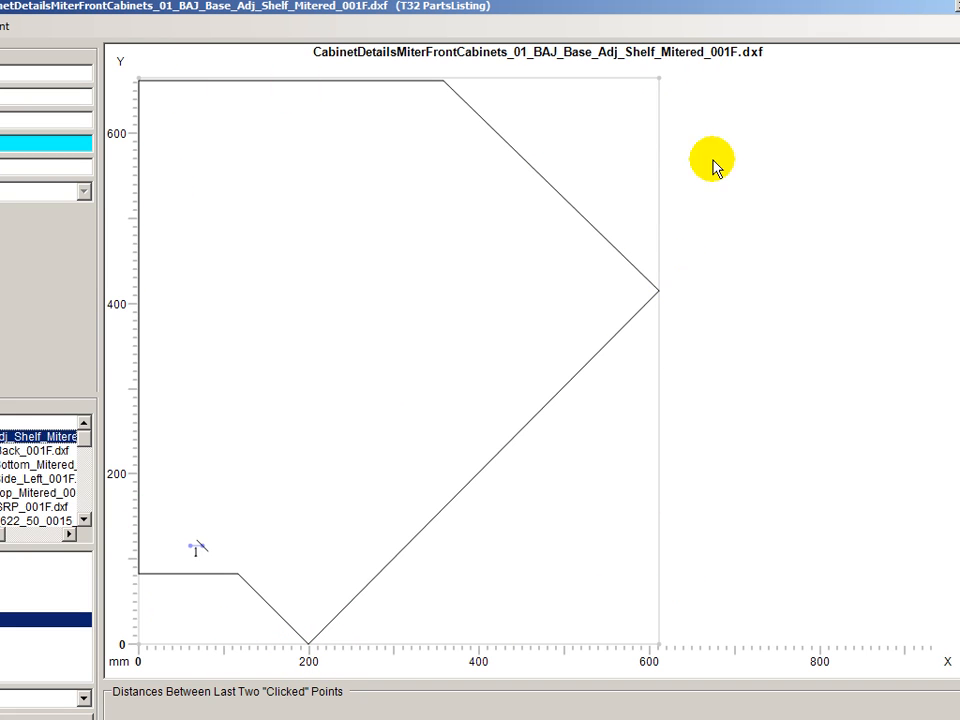
pyautogui.click(80, 620)
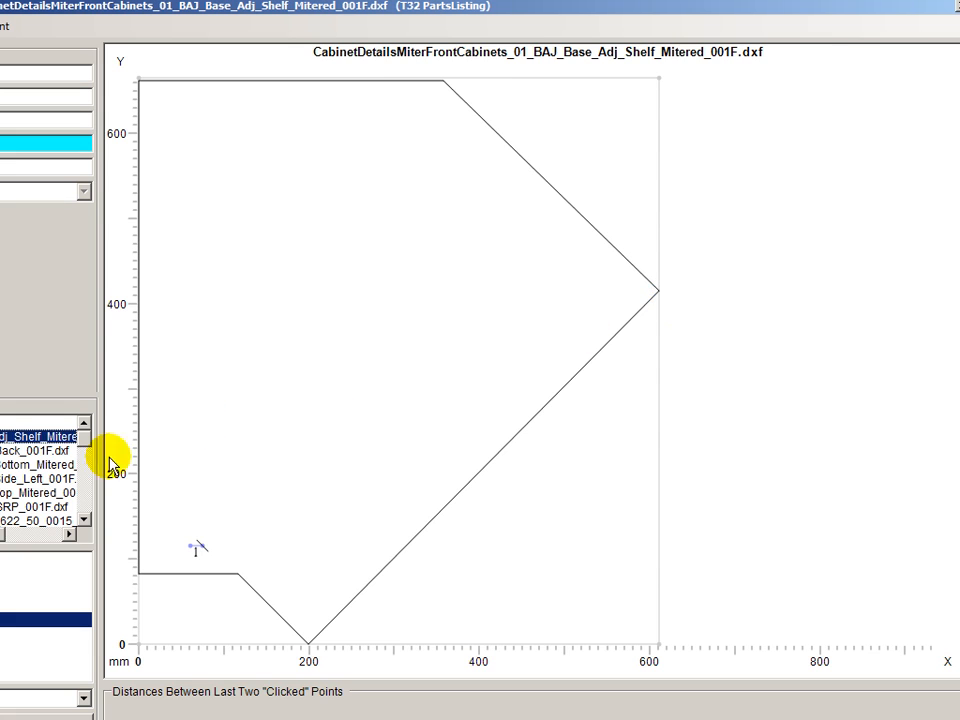
pyautogui.click(30, 451)
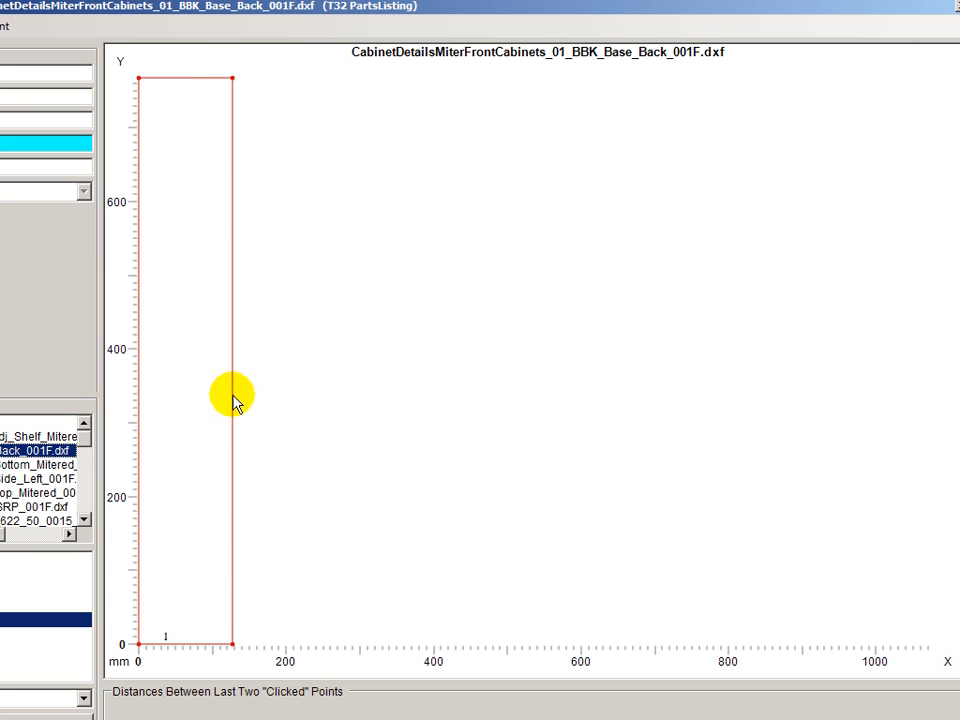
pyautogui.click(10, 436)
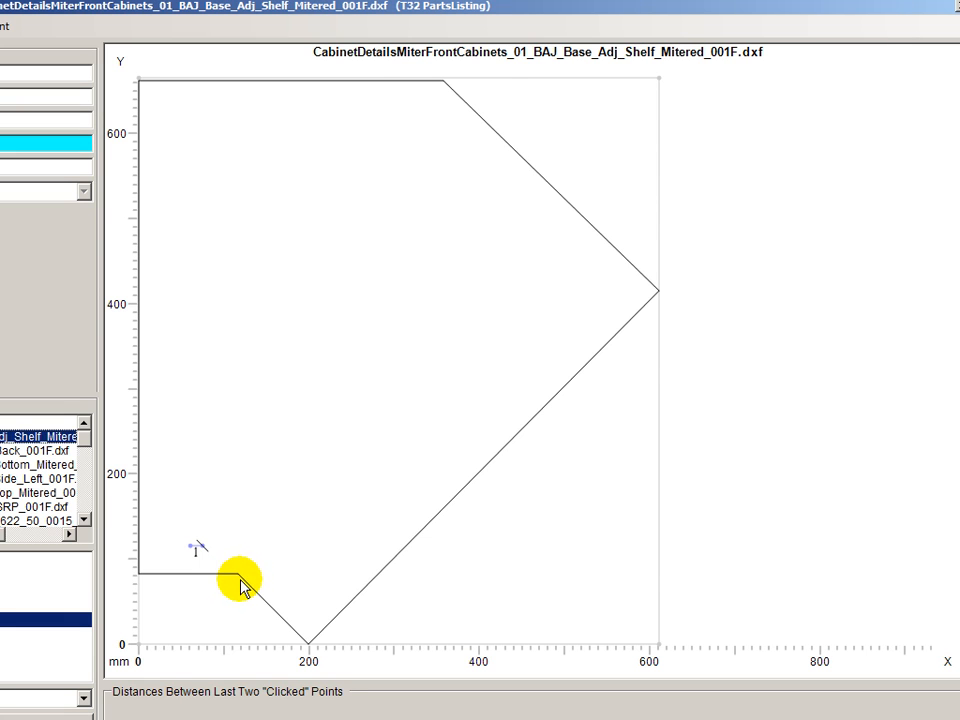
# Examine the drawings of unit 1's mitered base bottom, left base side and mitered base top
pyautogui.click(33, 466)
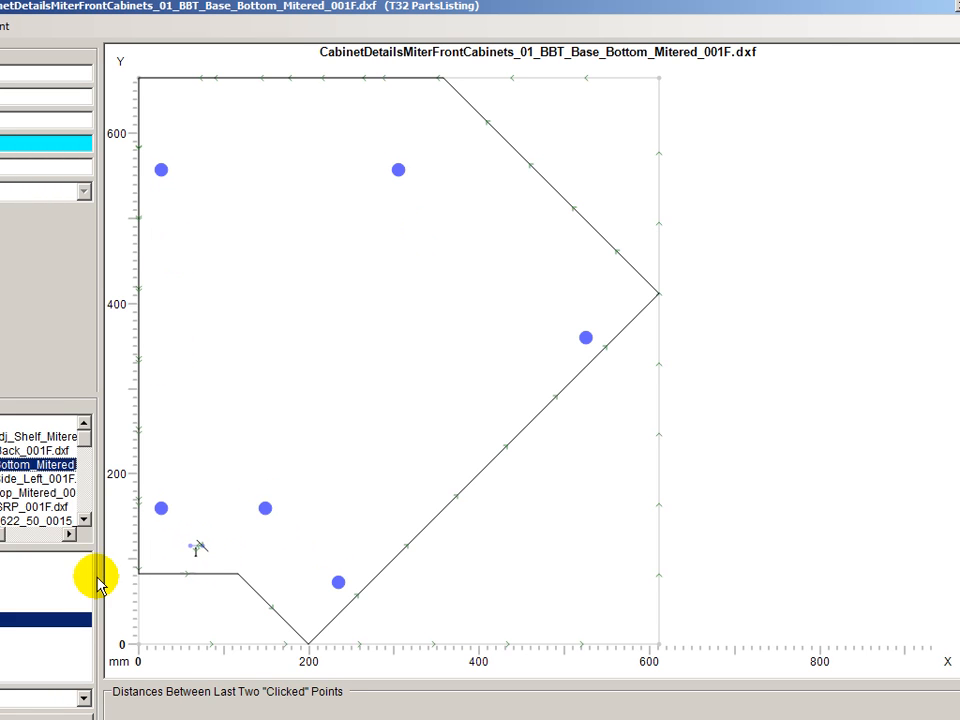
pyautogui.click(17, 479)
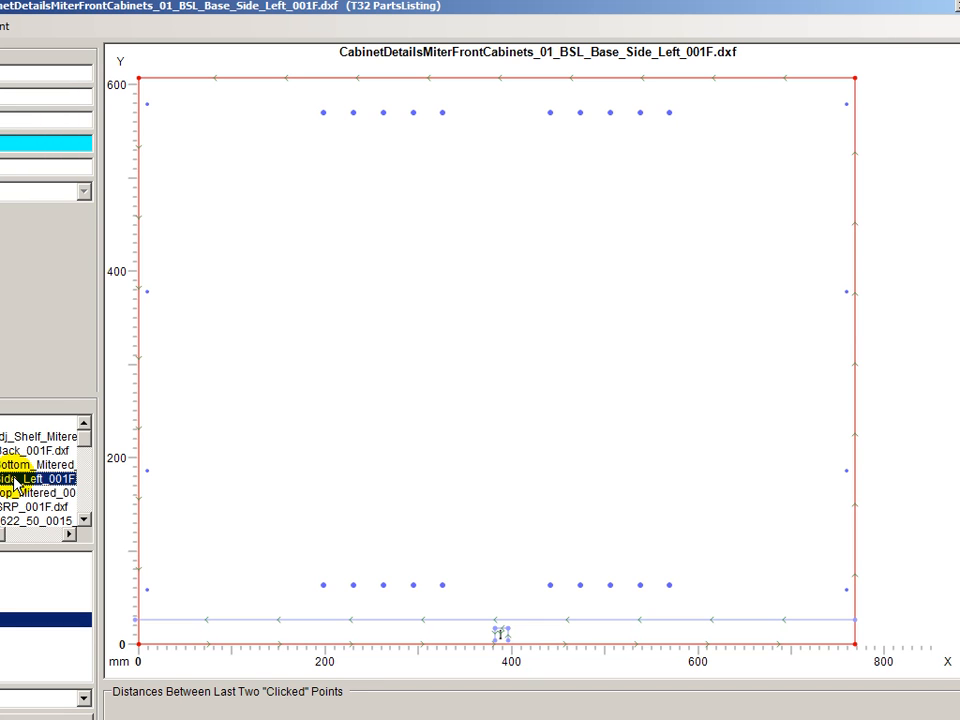
pyautogui.scroll(-1, 17, 484)
pyautogui.click(17, 455)
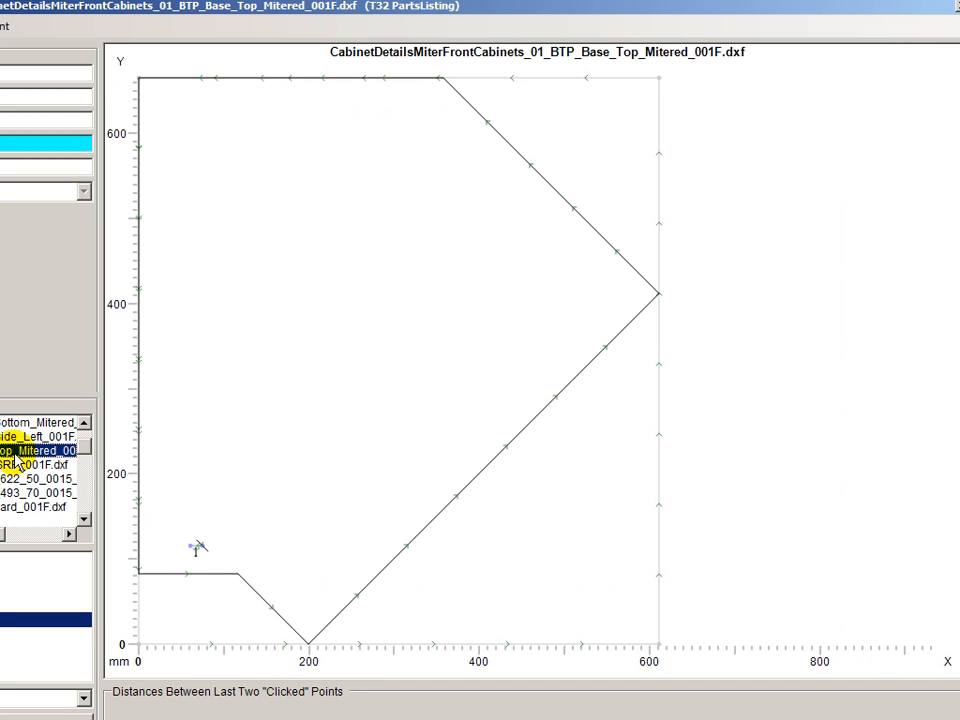
# Examine the drawings of unit 2's base back, right base side and SRP door
pyautogui.scroll(-2, 12, 460)
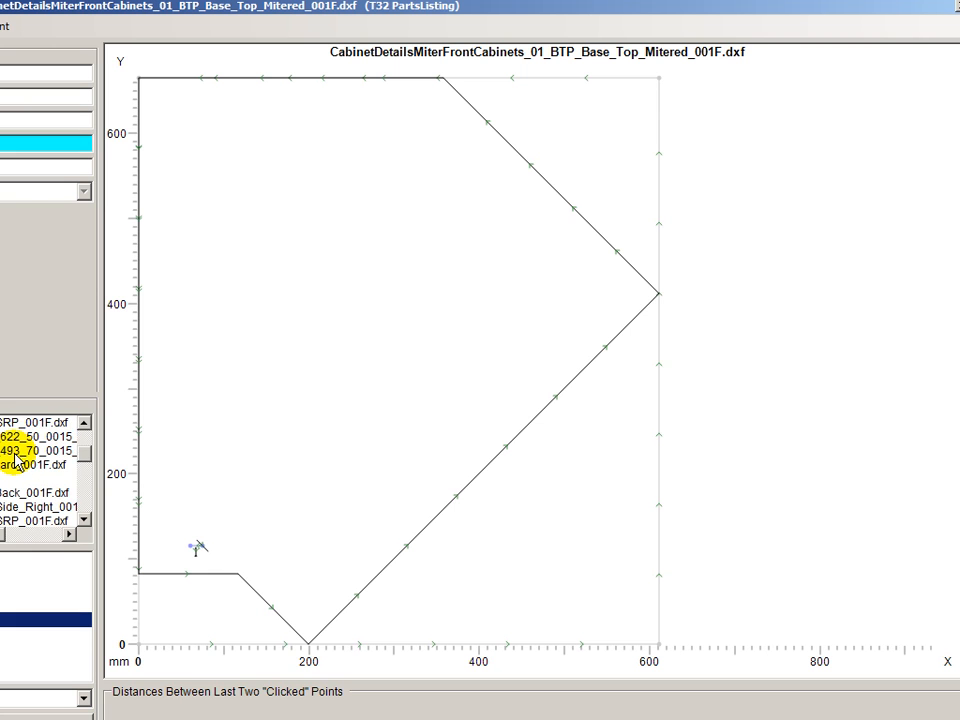
pyautogui.click(10, 452)
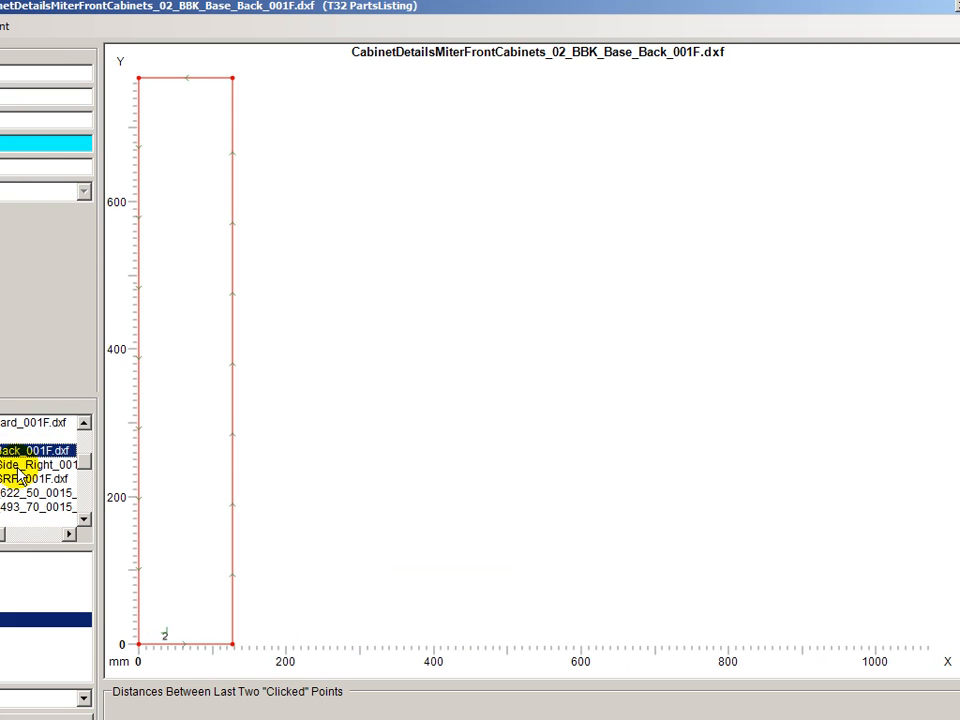
pyautogui.click(14, 465)
pyautogui.click(12, 479)
# Examine the drawing of unit 3's mitered adjustable wall shelf
pyautogui.scroll(-1, 17, 487)
pyautogui.scroll(-3, 17, 487)
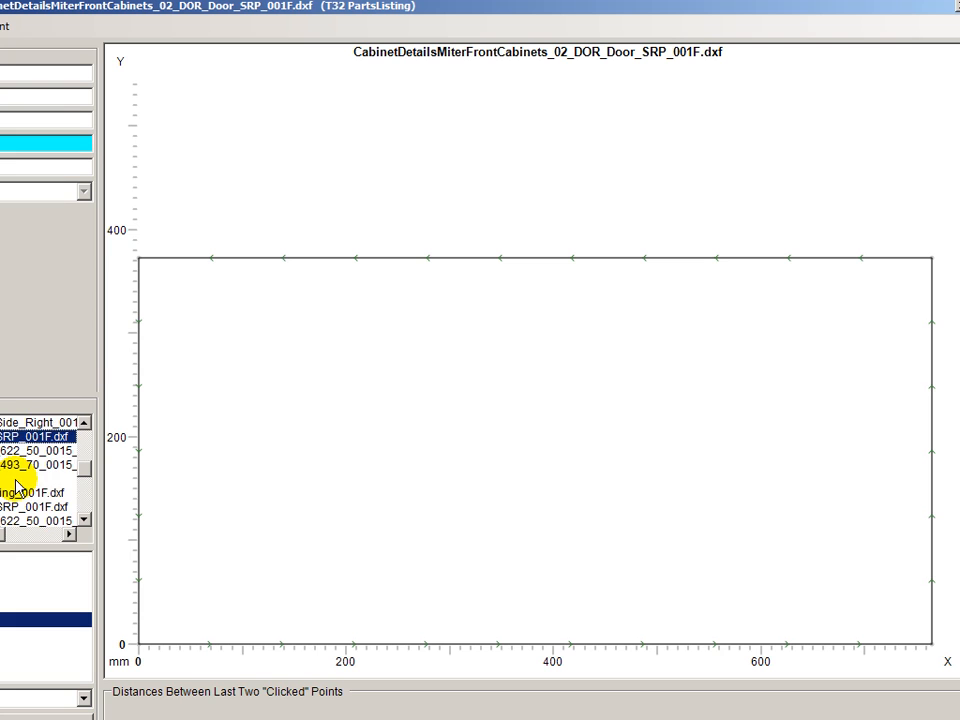
pyautogui.click(13, 465)
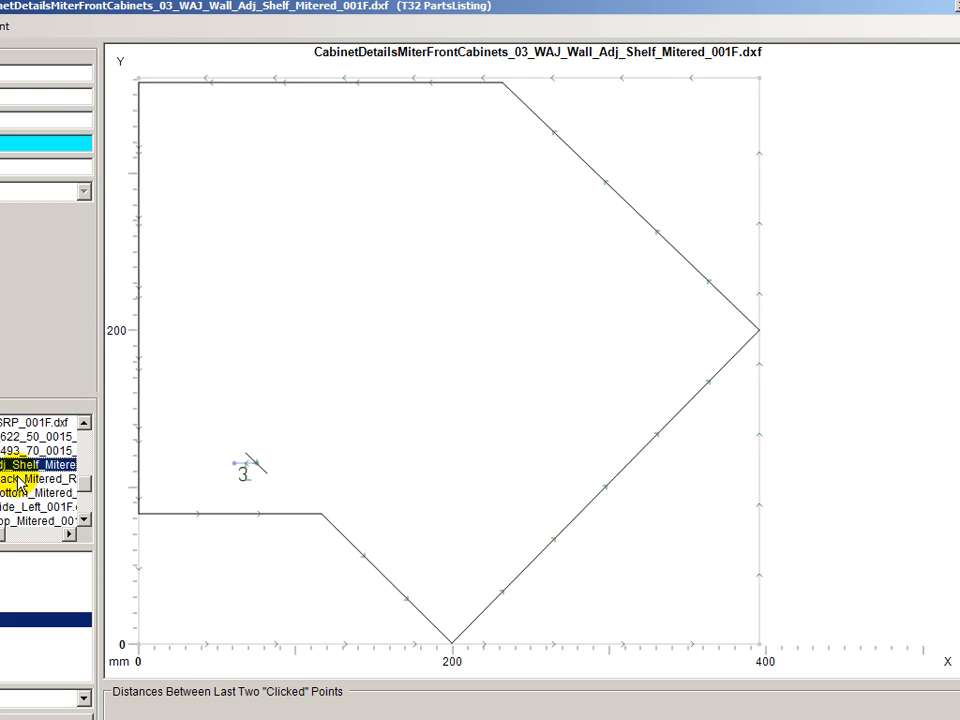
# Examine the drawings of unit 3's mitered wall back and wall bottom, comparing the bottom's outline with the adjustable wall shelf
pyautogui.click(14, 479)
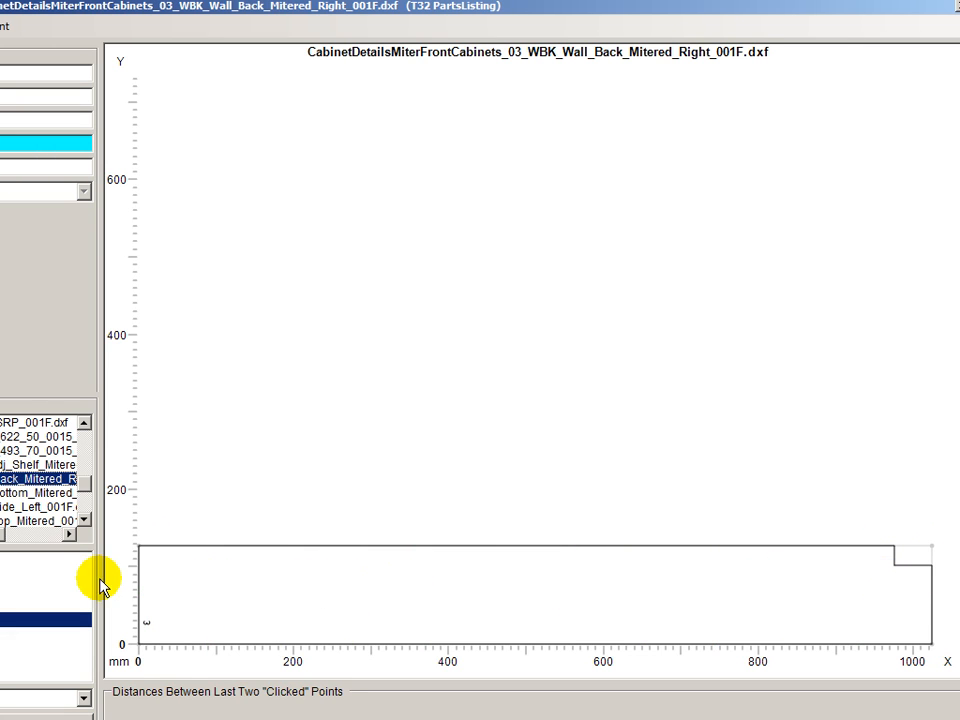
pyautogui.click(24, 494)
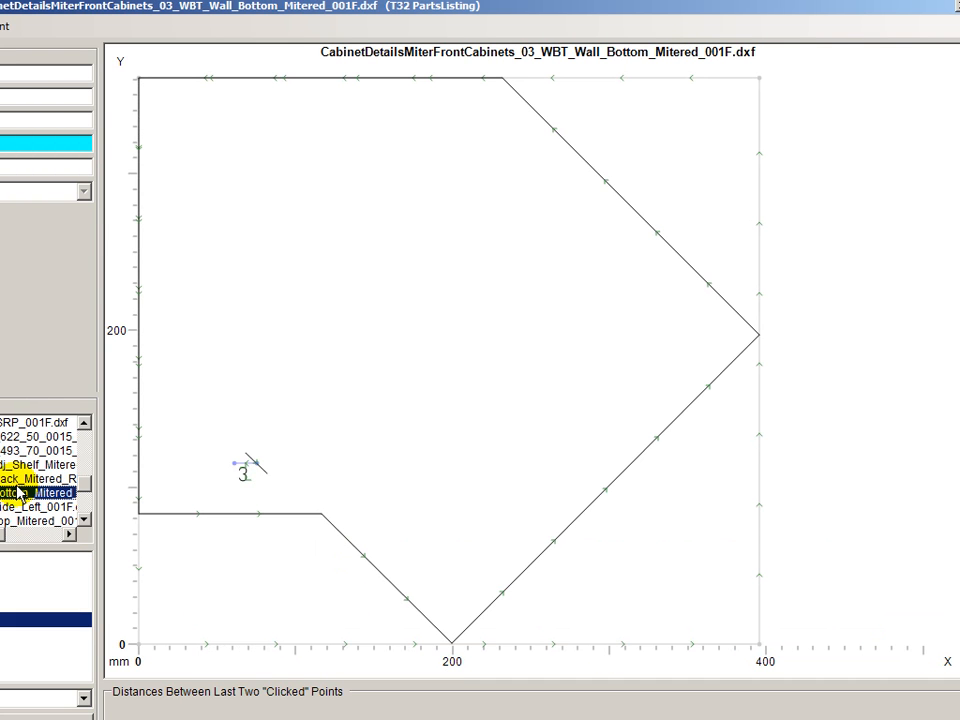
pyautogui.click(14, 466)
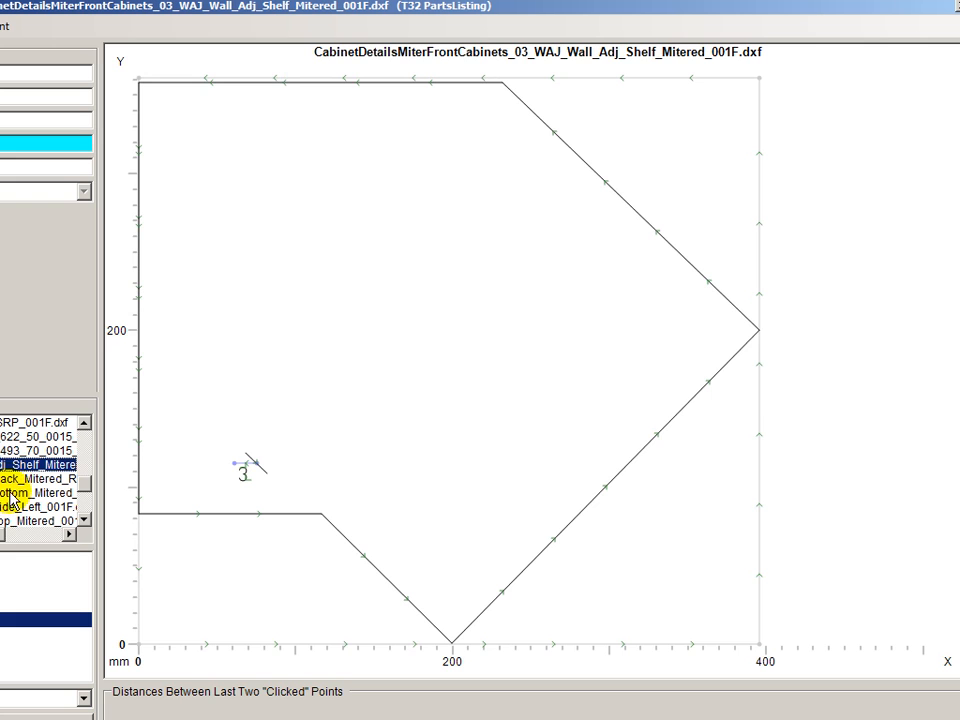
pyautogui.click(14, 479)
pyautogui.click(14, 493)
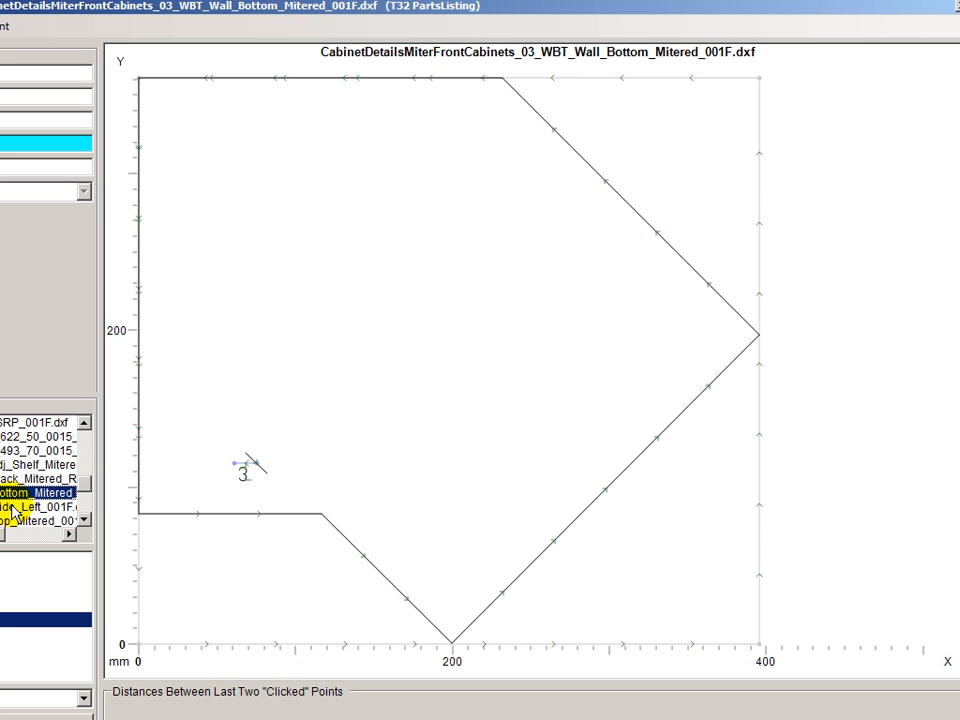
# Examine the drawings of unit 3's left wall side and mitered wall top
pyautogui.click(14, 507)
pyautogui.scroll(-1, 14, 503)
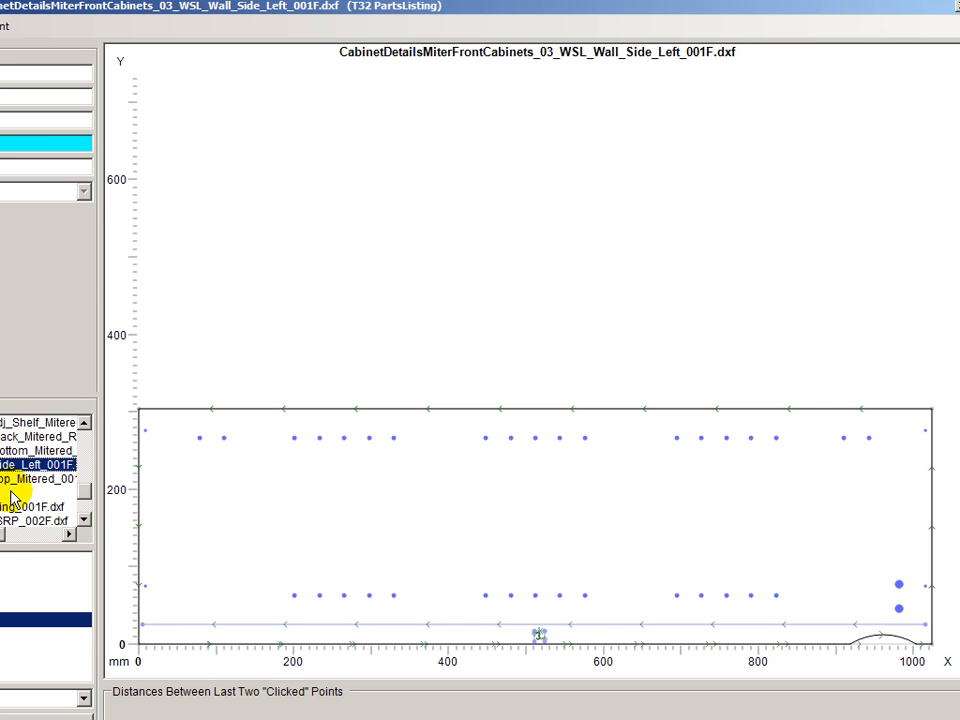
pyautogui.click(14, 479)
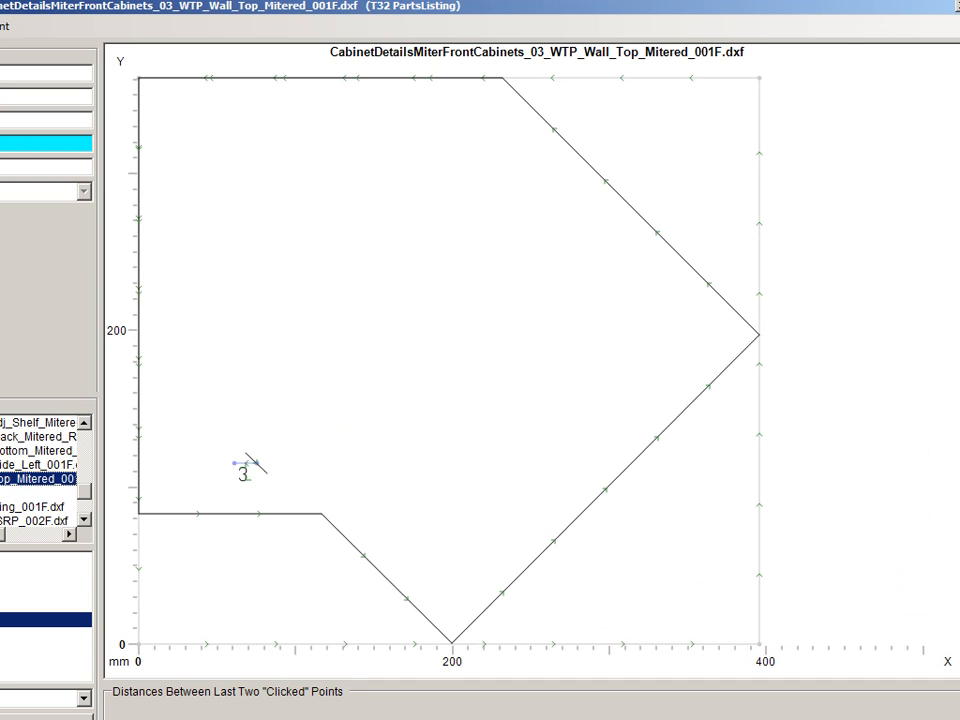
pyautogui.scroll(1, 6, 483)
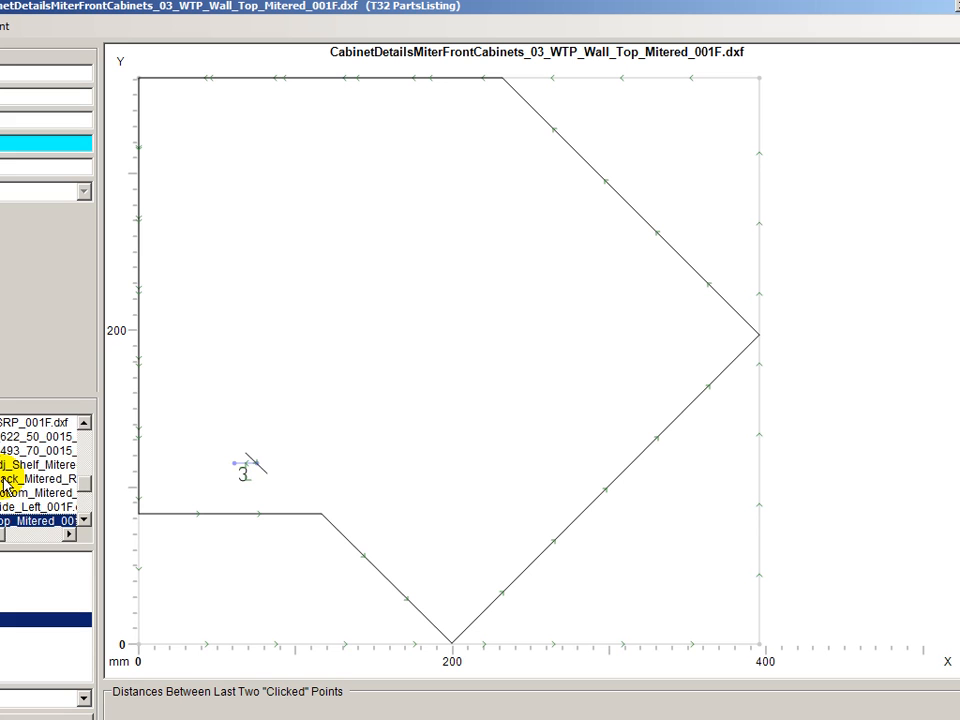
pyautogui.scroll(-2, 43, 497)
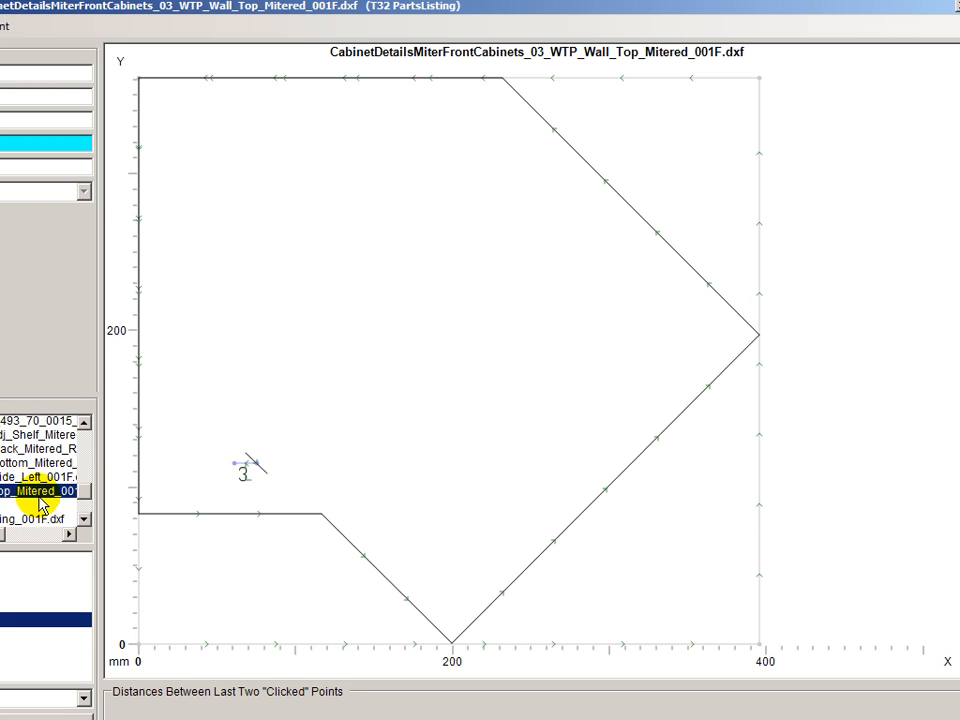
# Examine the drawings of unit 4's mitered wall back and right wall side, and close the part viewer and Parts Cut-List
pyautogui.scroll(-1, 40, 500)
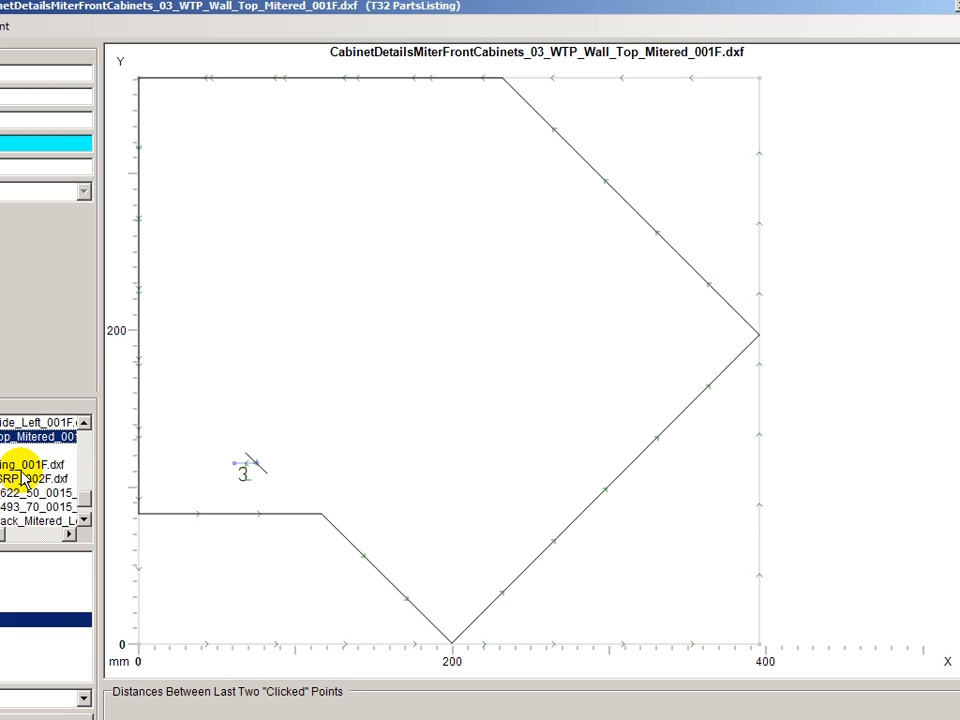
pyautogui.scroll(-2, 22, 478)
pyautogui.click(15, 494)
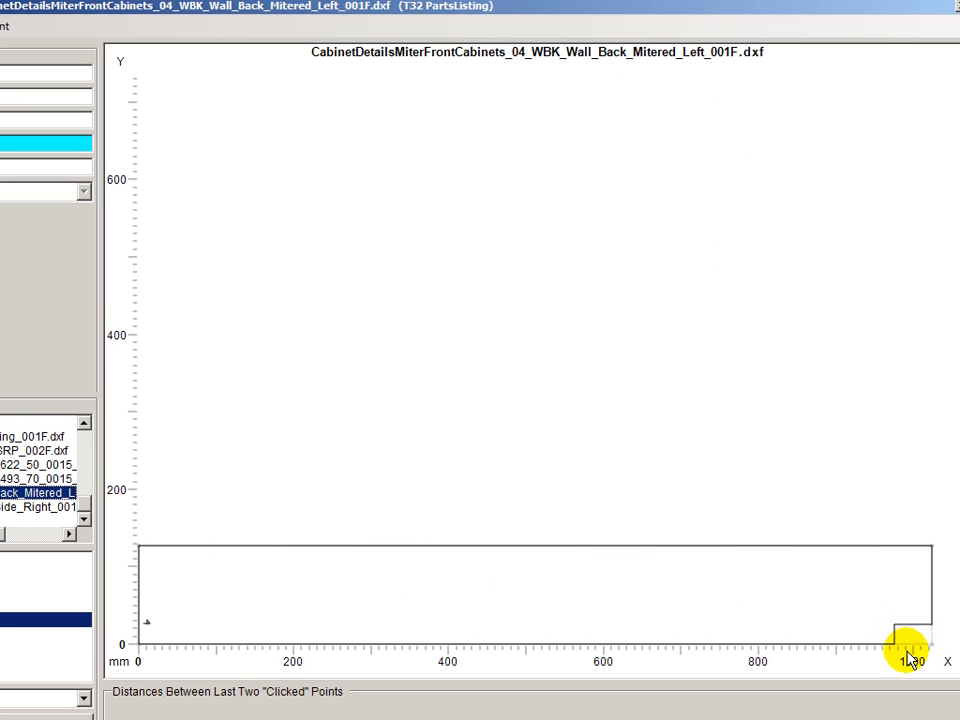
pyautogui.click(12, 506)
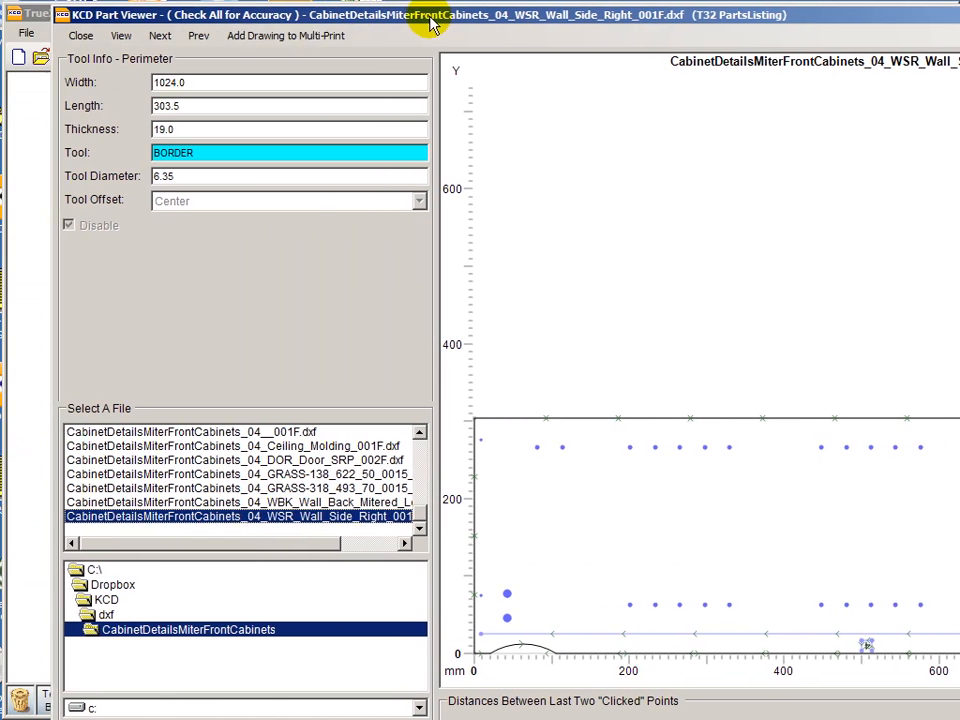
pyautogui.click(80, 37)
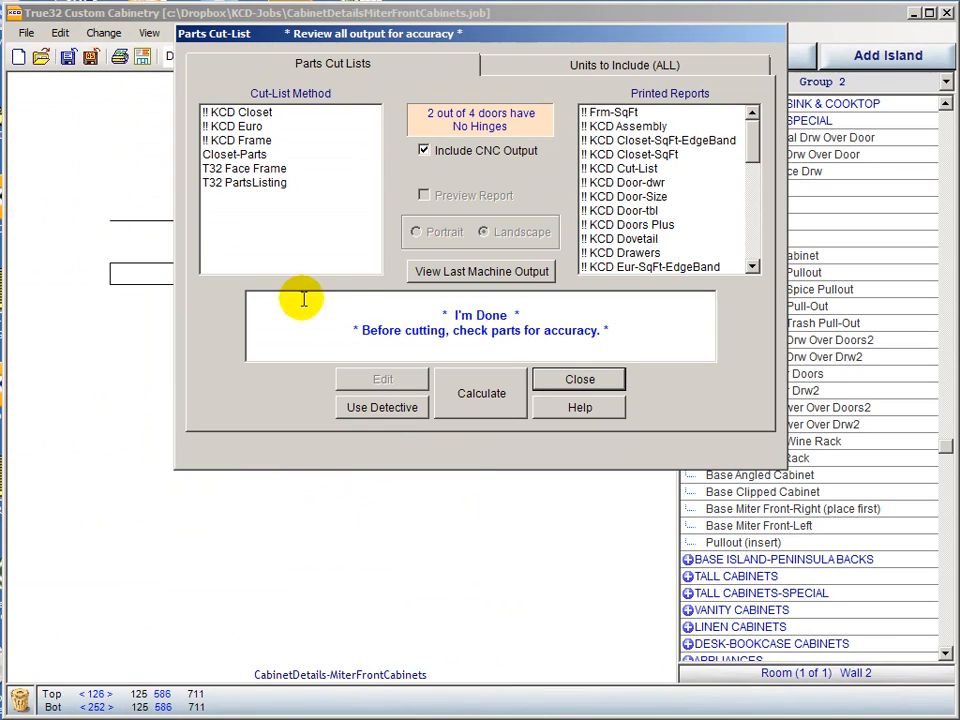
pyautogui.click(575, 380)
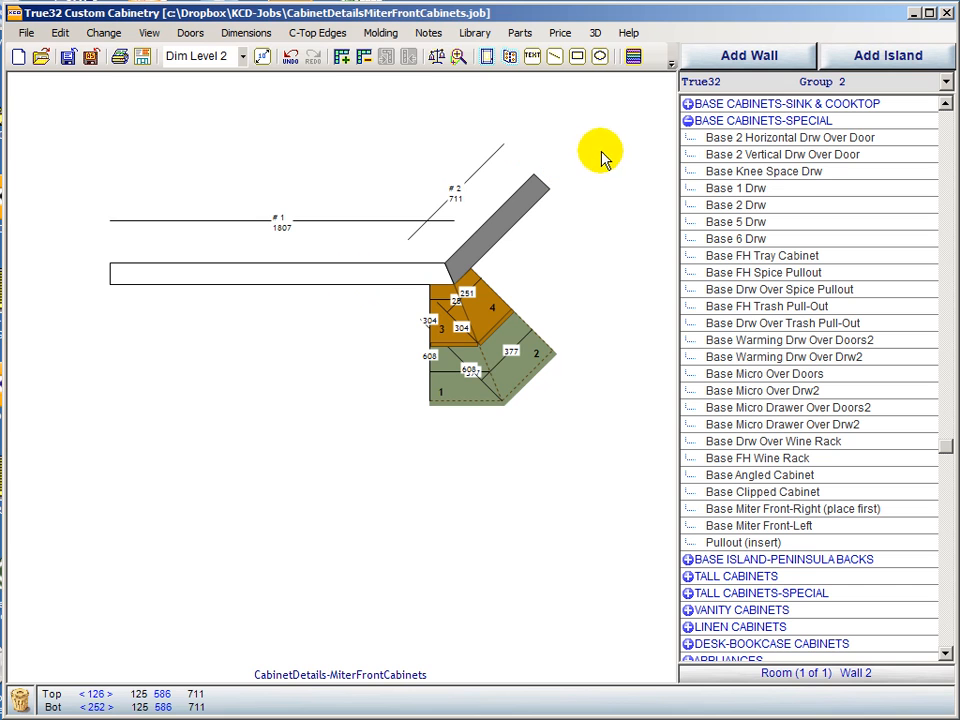
# Open the job CabinetDetailsOven.job without saving the current job
pyautogui.click(27, 33)
pyautogui.click(54, 78)
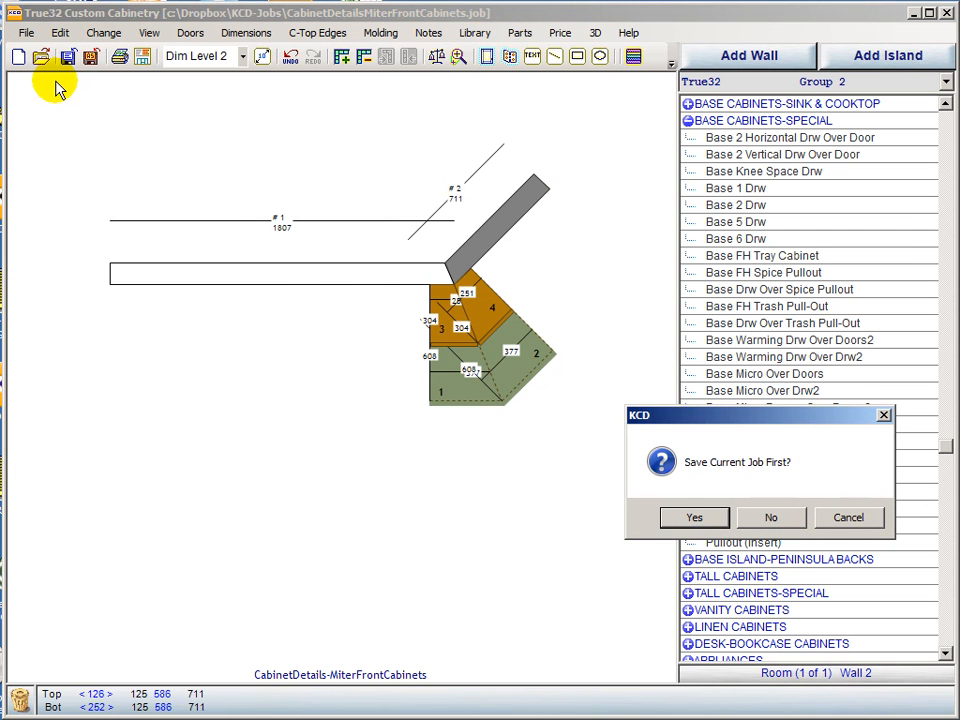
pyautogui.click(745, 517)
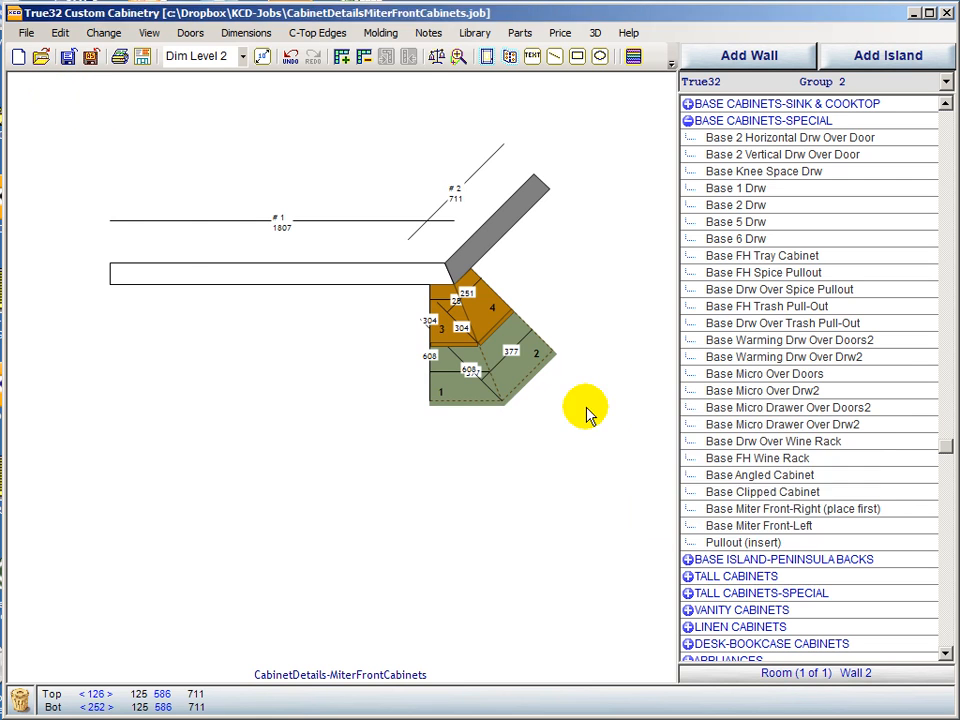
pyautogui.press('c')
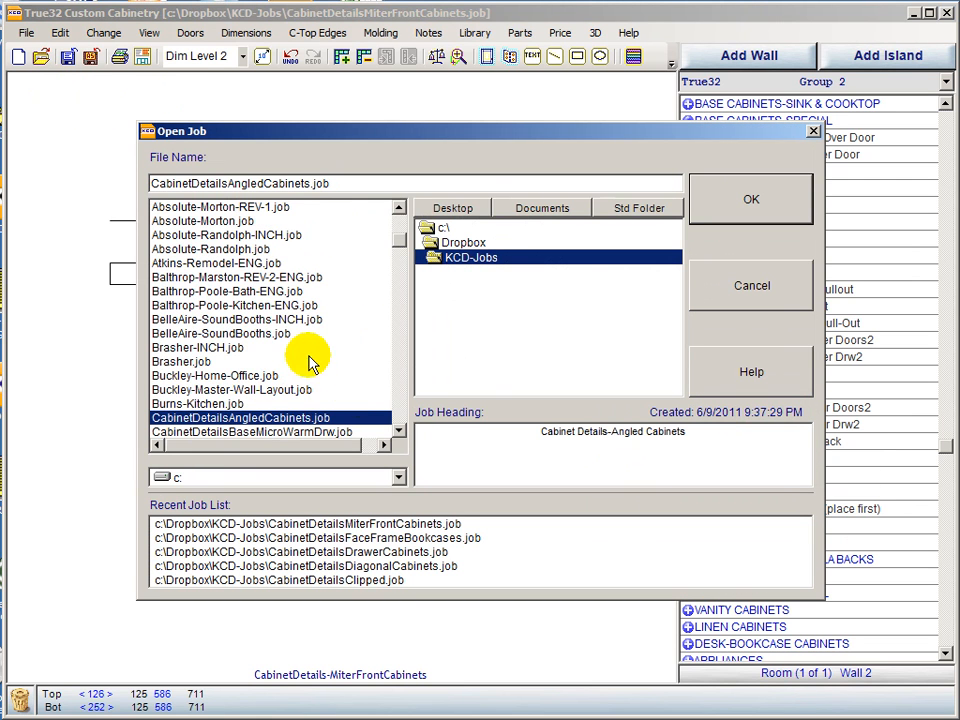
pyautogui.scroll(-5, 403, 410)
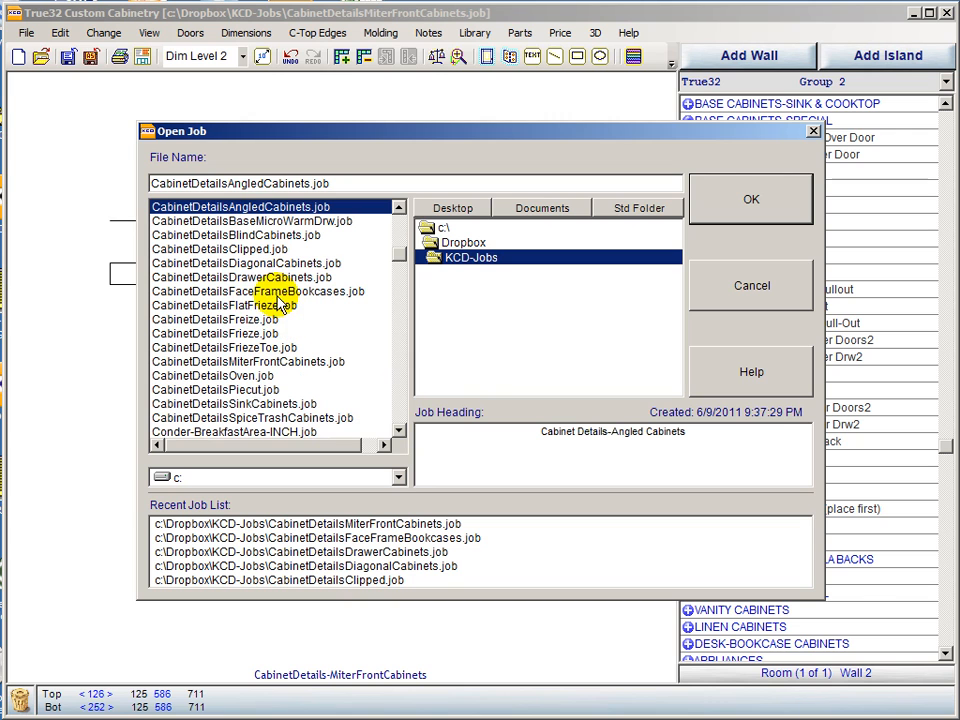
pyautogui.click(240, 374)
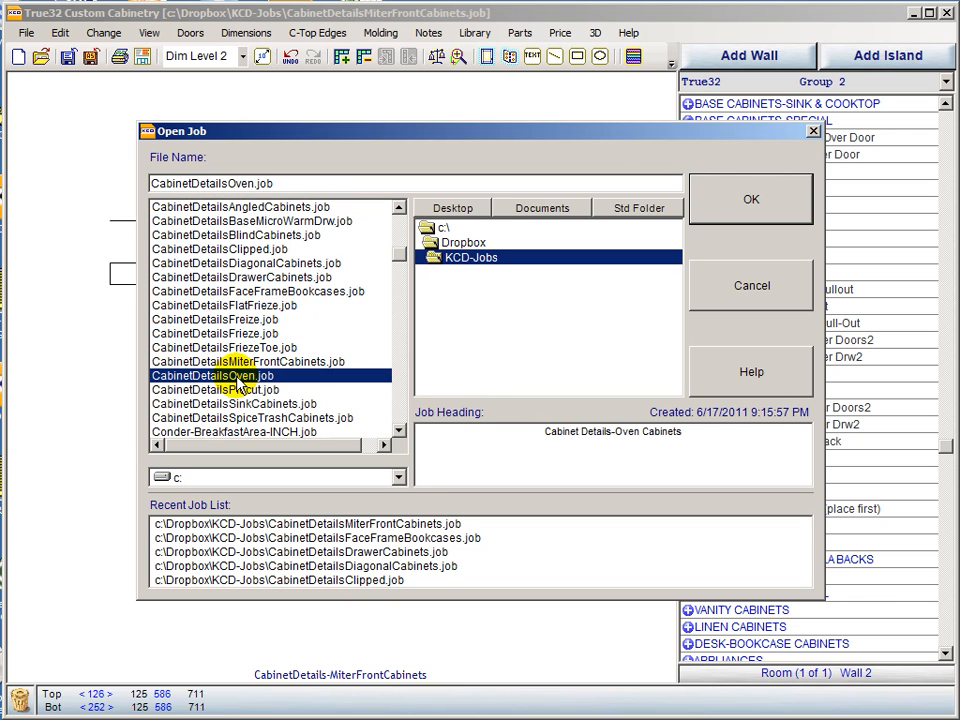
pyautogui.click(724, 205)
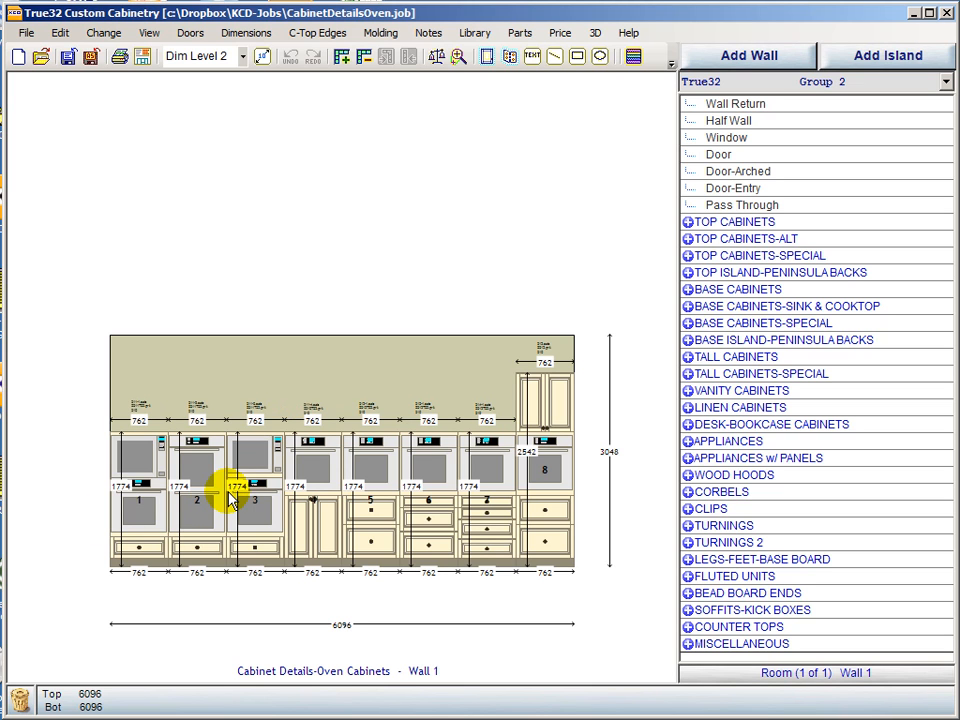
# Examine the oven cabinets in the Wall 1 elevation alongside the unit types listed in the Tall Cabinets library category
pyautogui.click(458, 56)
pyautogui.moveTo(93, 320); pyautogui.dragTo(585, 582)
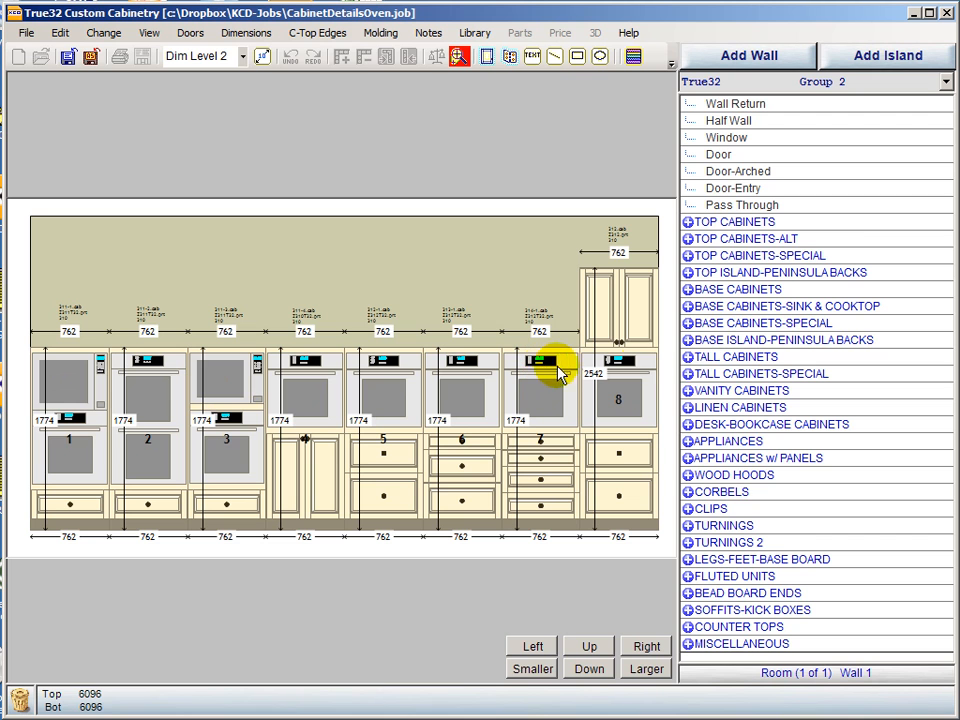
pyautogui.click(688, 360)
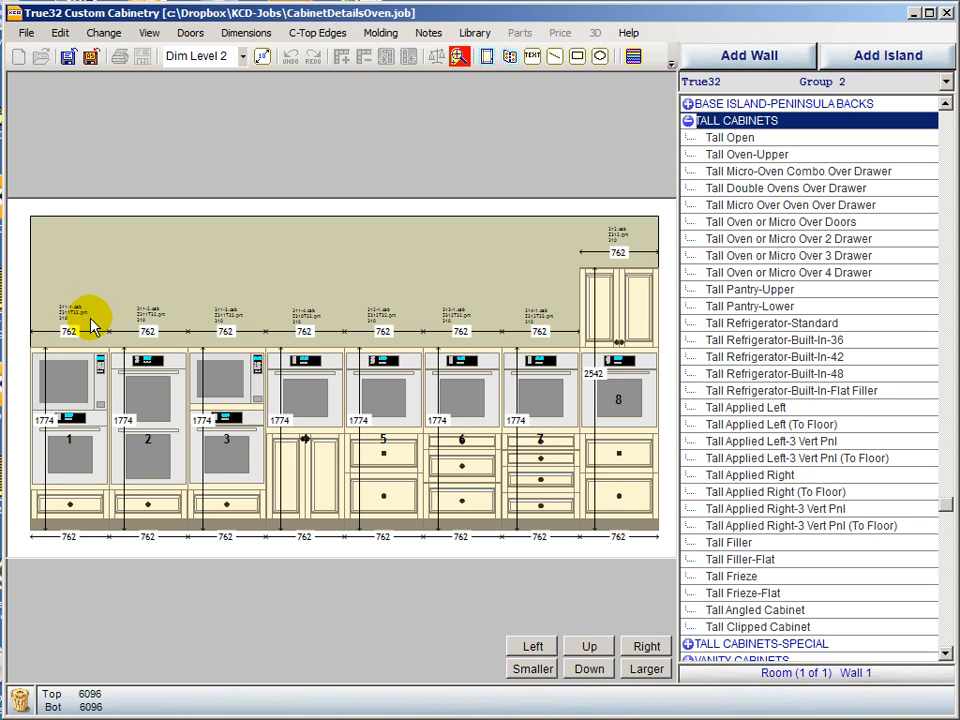
# Review unit 1's microwave opening height, oven opening height and oven-drawer reveal, leaving its settings unchanged
pyautogui.doubleClick(72, 445)
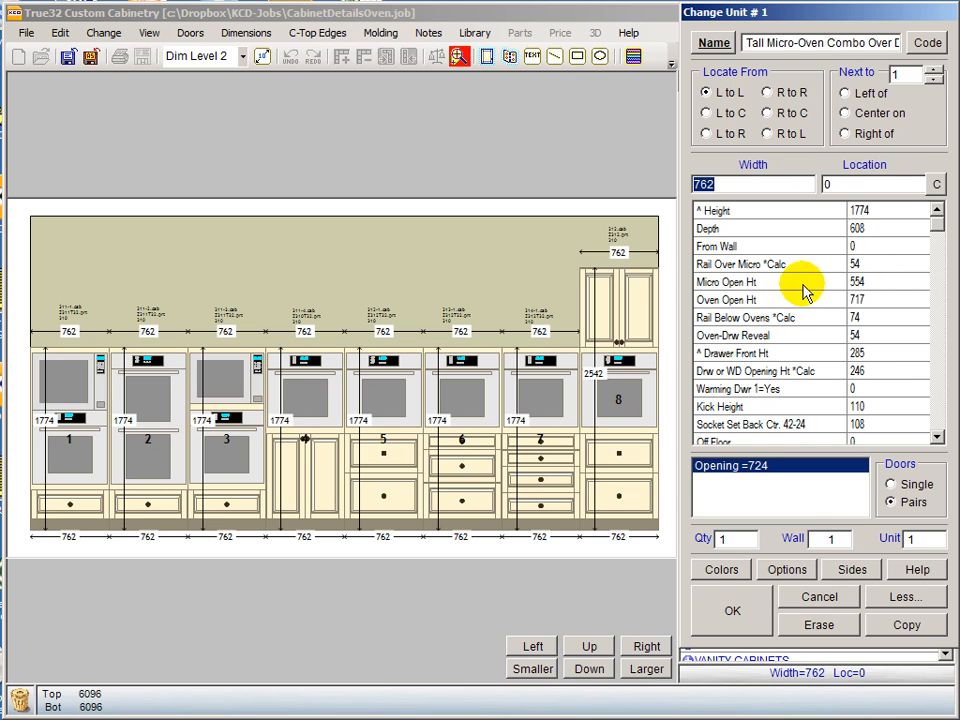
pyautogui.click(866, 283)
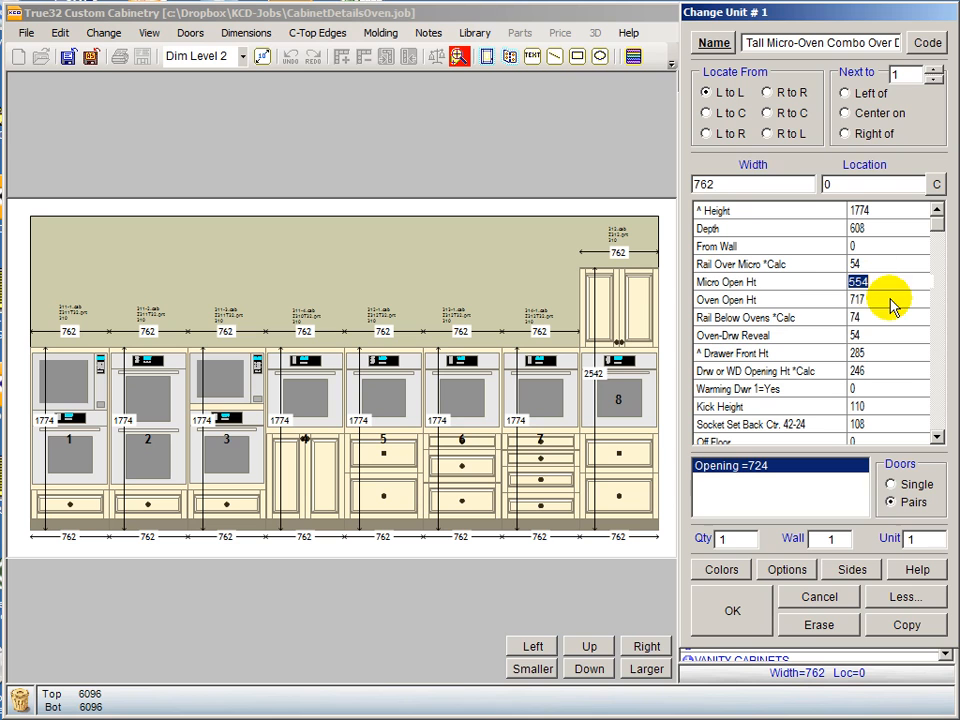
pyautogui.click(858, 300)
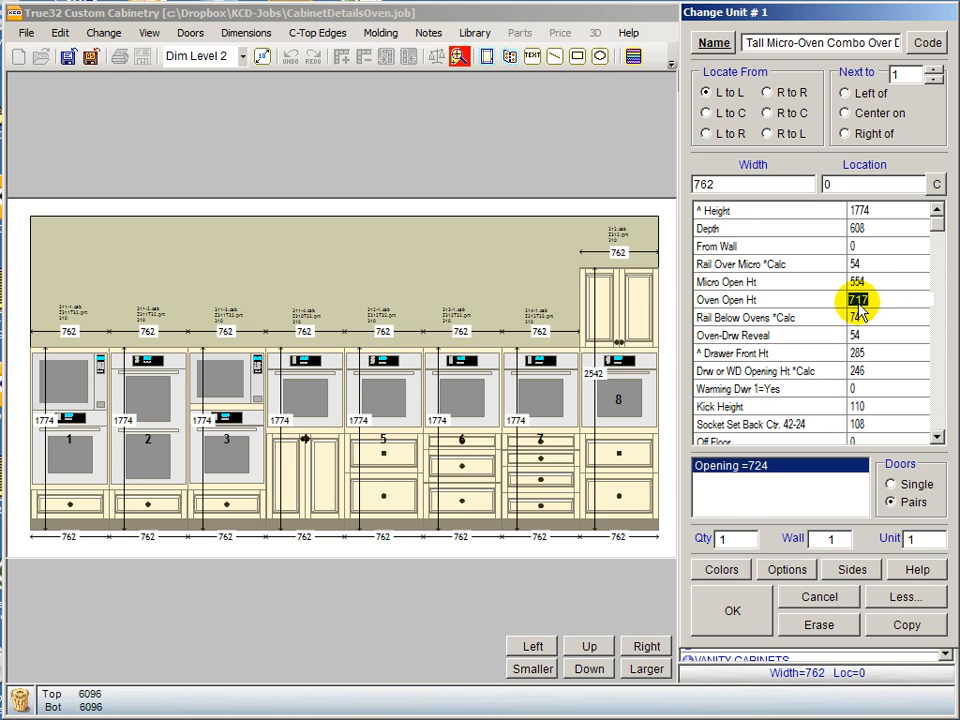
pyautogui.click(868, 337)
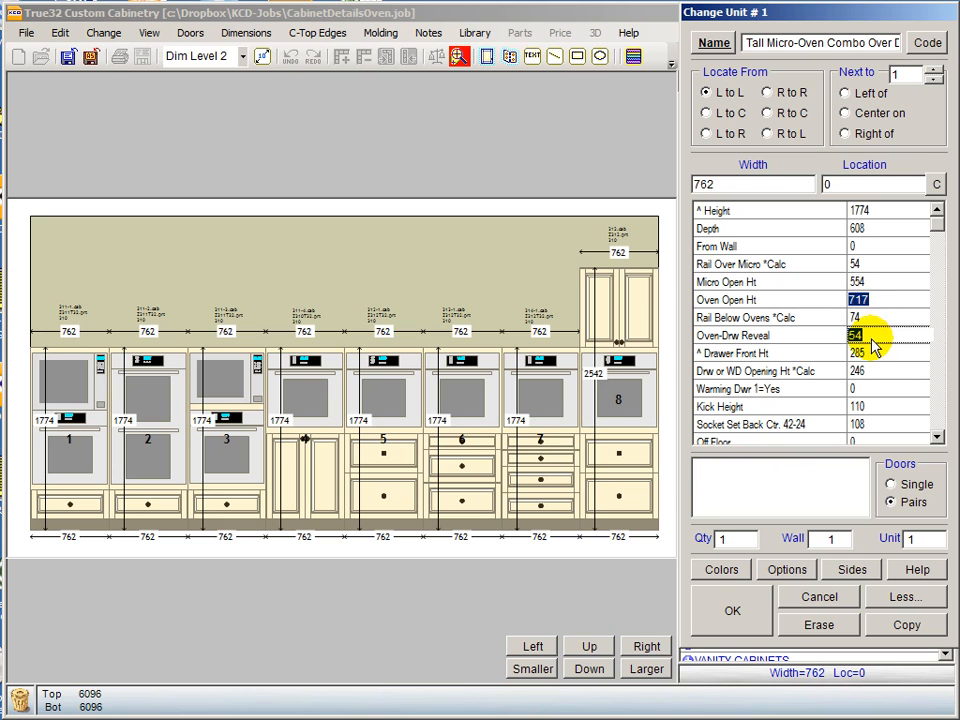
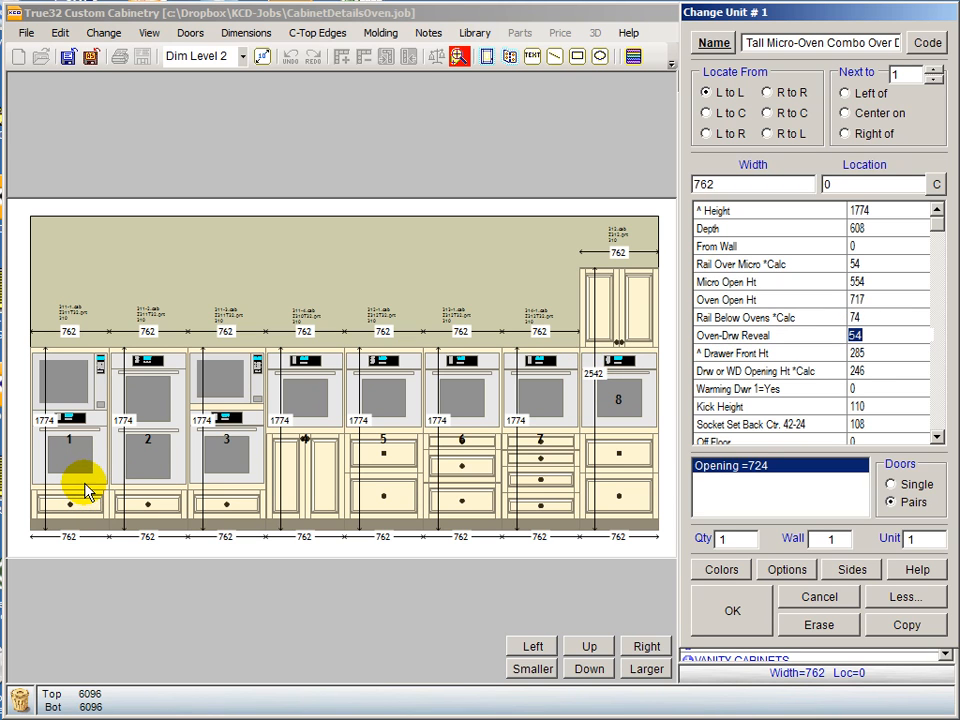
pyautogui.click(462, 60)
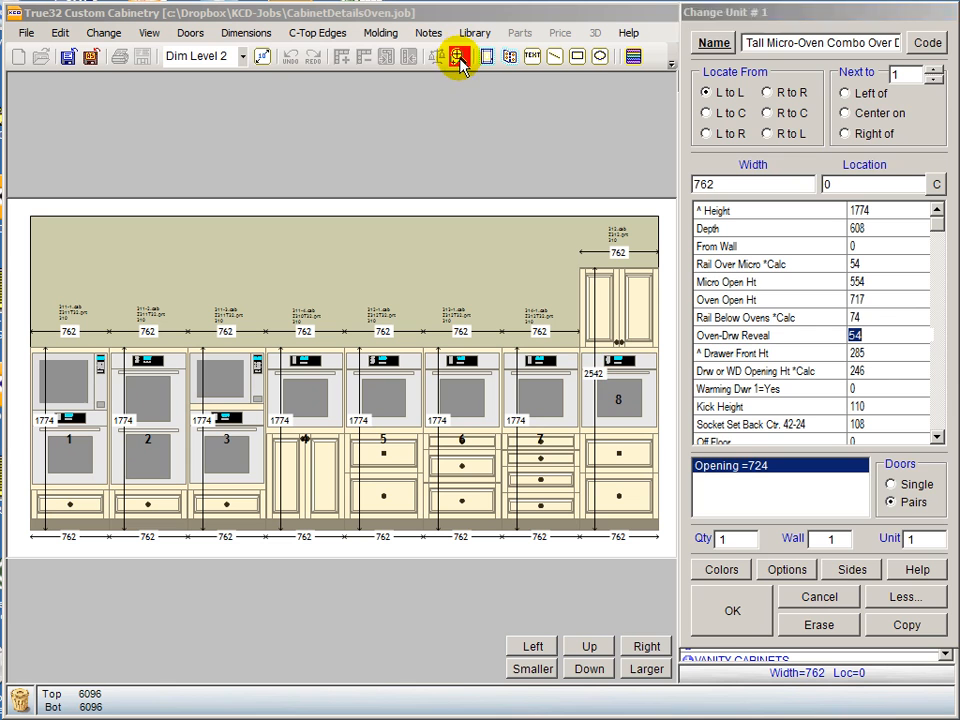
pyautogui.click(820, 598)
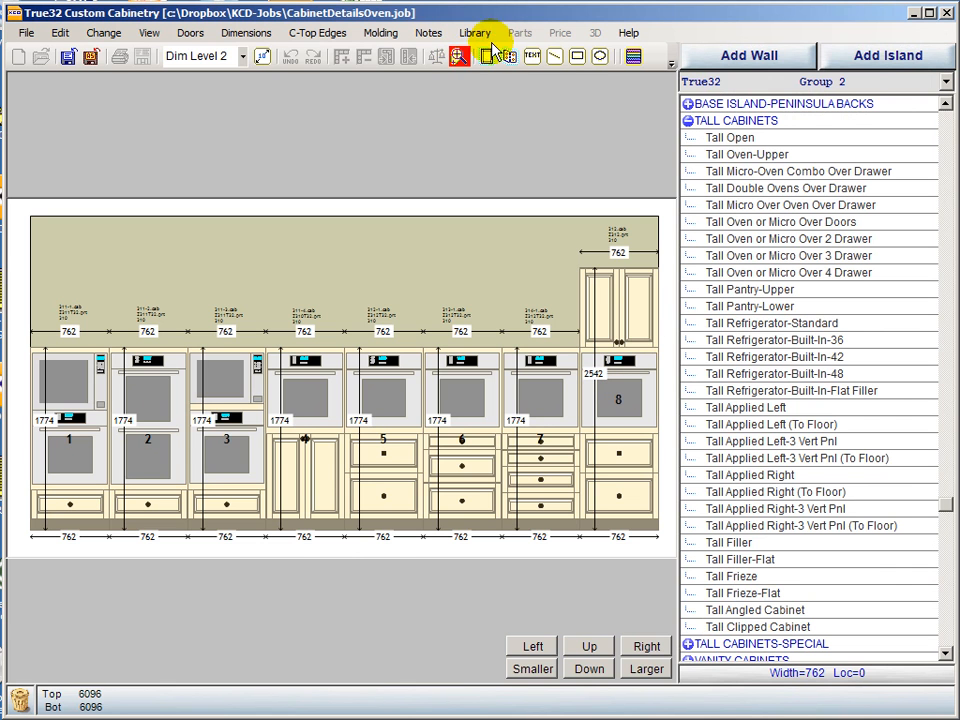
pyautogui.click(458, 56)
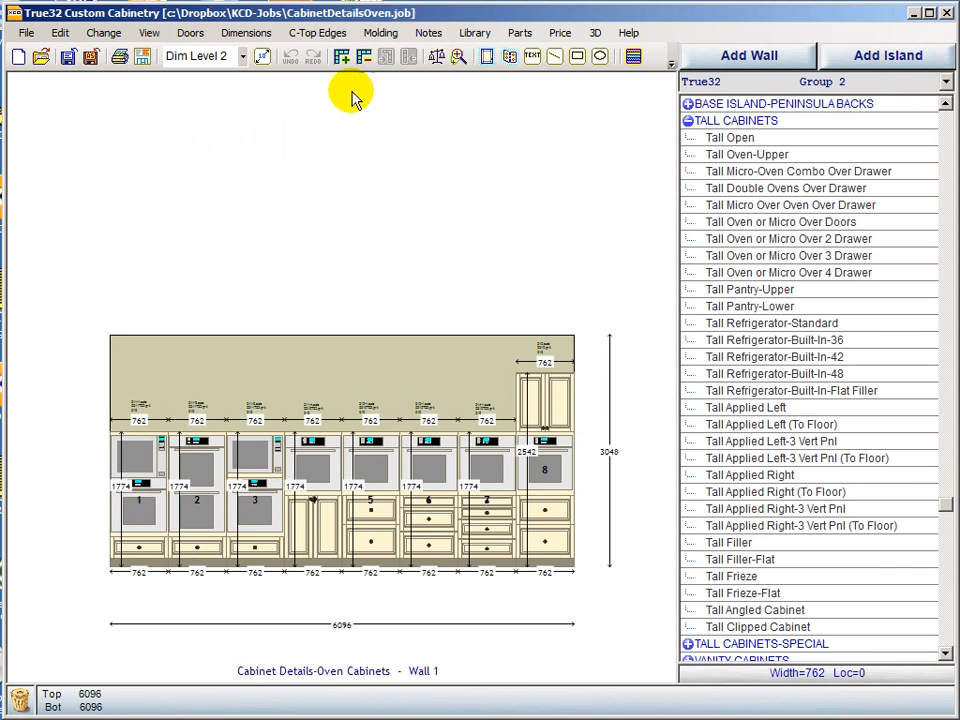
pyautogui.click(458, 56)
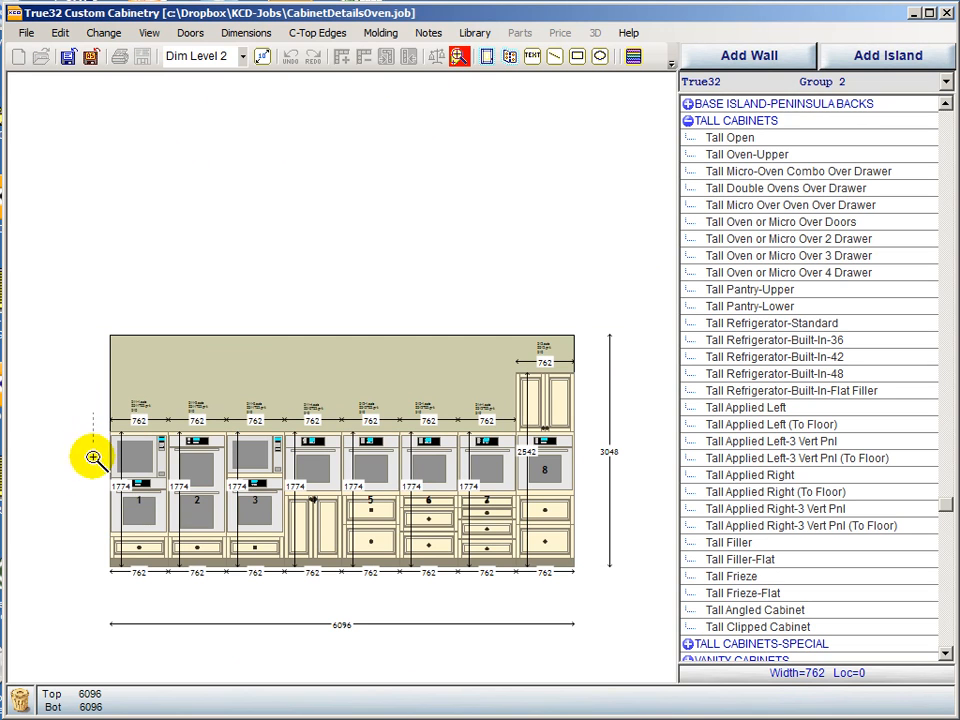
pyautogui.click(75, 426)
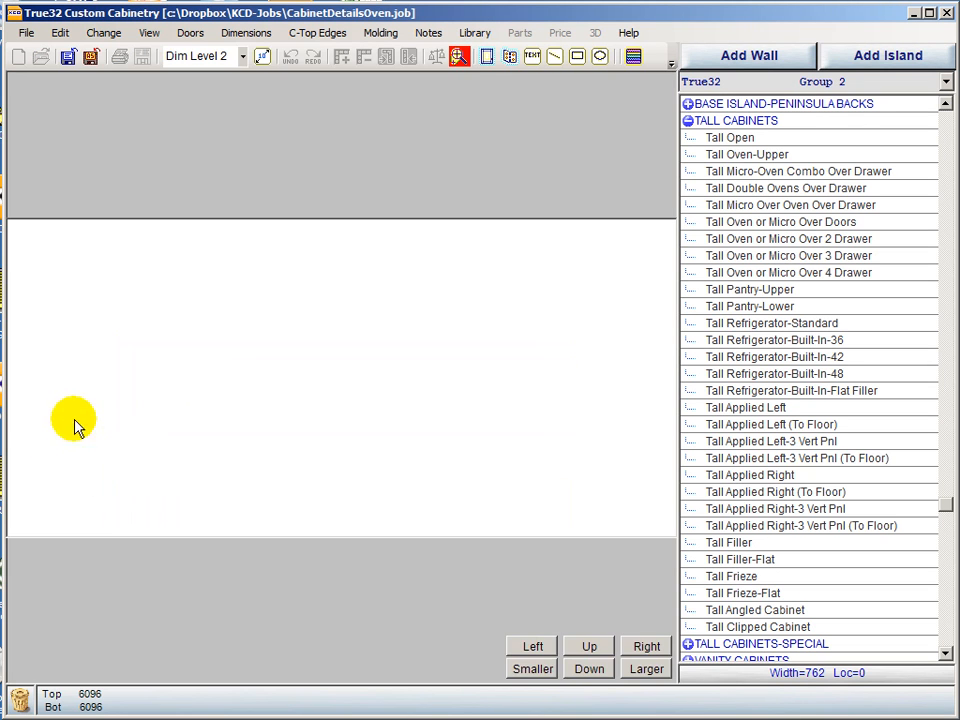
pyautogui.click(458, 56)
# Show unit 3 close up with dimensions at Dim Level 4 and its drawer front hidden, exposing the rails and openings
pyautogui.click(458, 56)
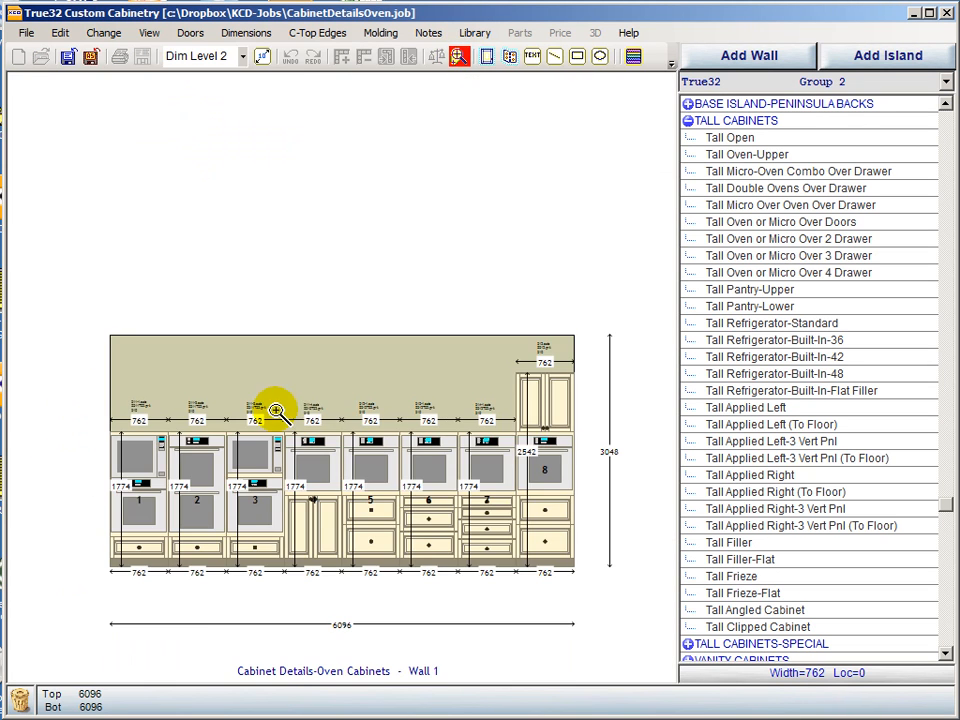
pyautogui.moveTo(220, 410)
pyautogui.mouseDown()
pyautogui.moveTo(231, 574)
pyautogui.moveTo(282, 594)
pyautogui.moveTo(296, 589)
pyautogui.mouseUp()
pyautogui.click(242, 57)
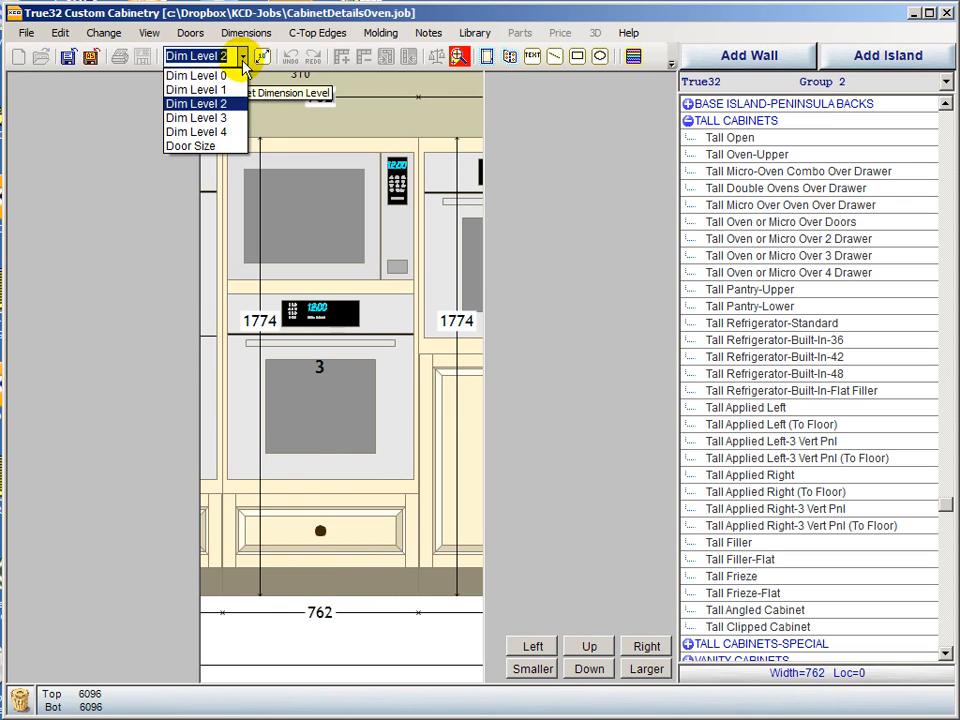
pyautogui.click(225, 131)
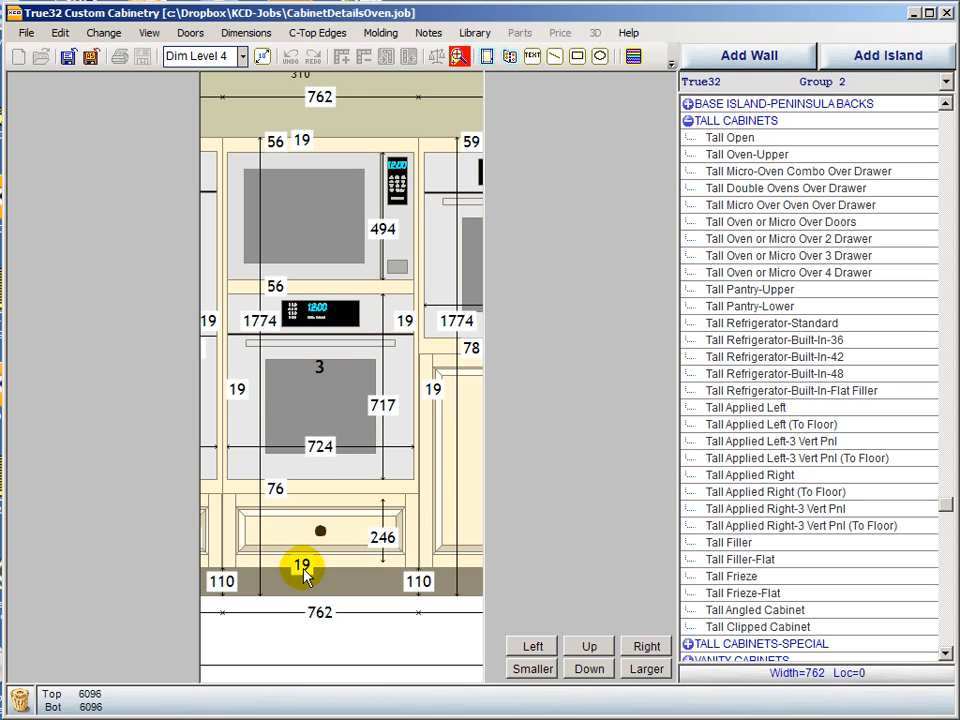
pyautogui.click(487, 58)
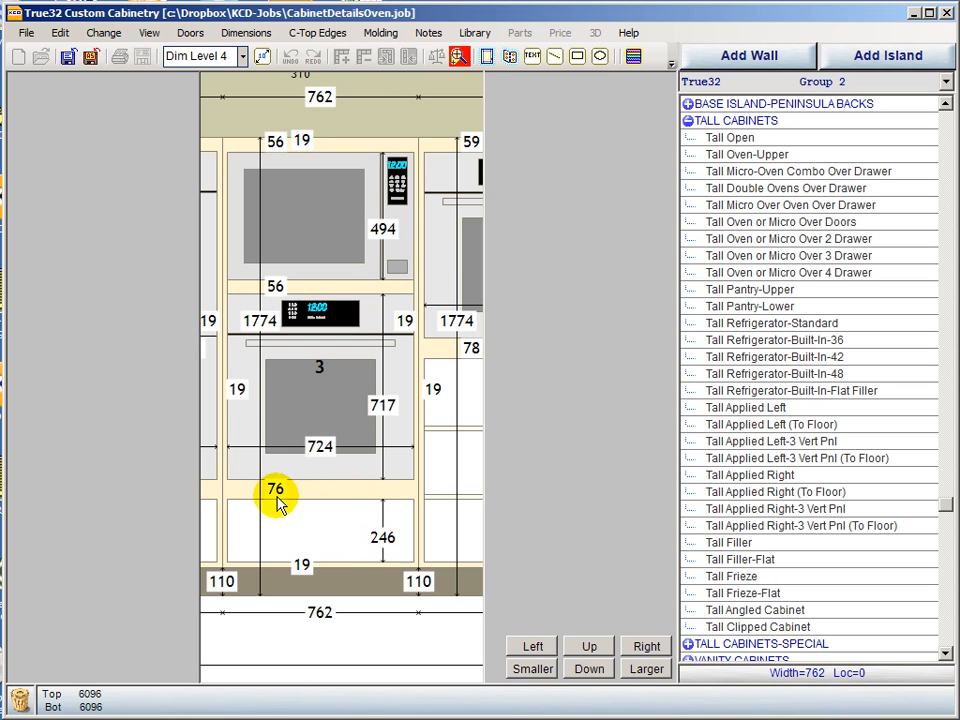
# Show the door and drawer fronts again and give unit 3 a warming drawer by setting Warming Dwr to 1
pyautogui.click(509, 58)
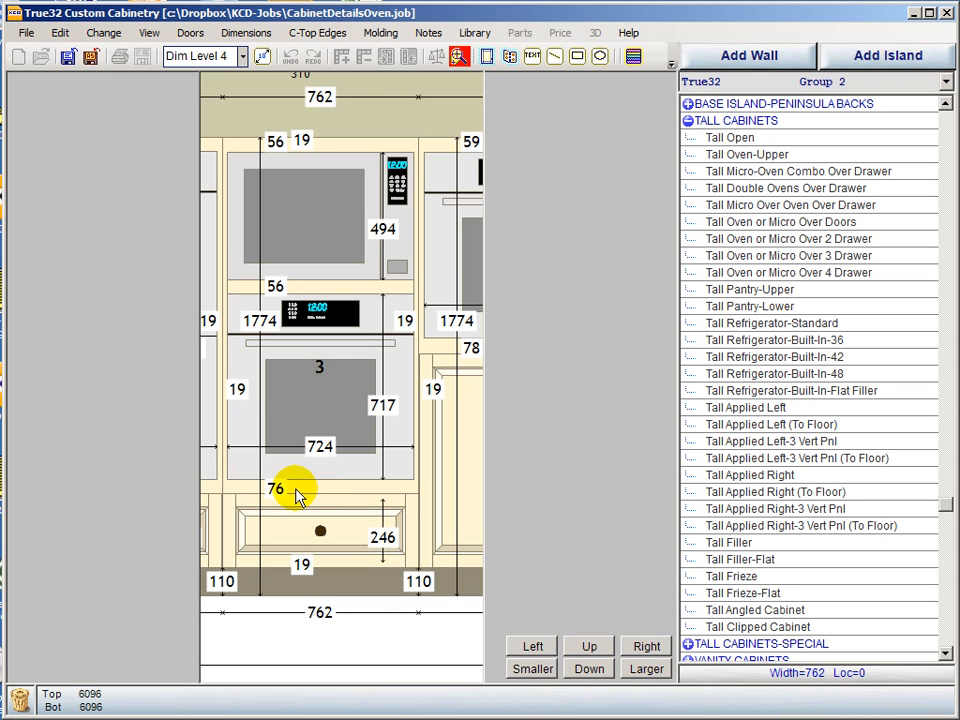
pyautogui.doubleClick(315, 369)
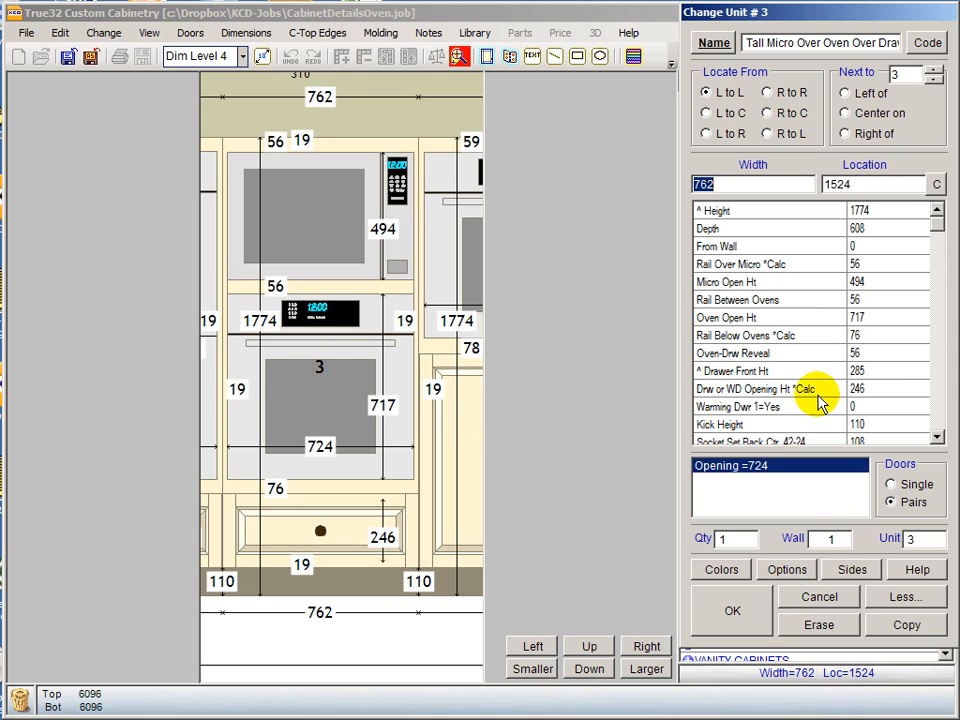
pyautogui.click(865, 409)
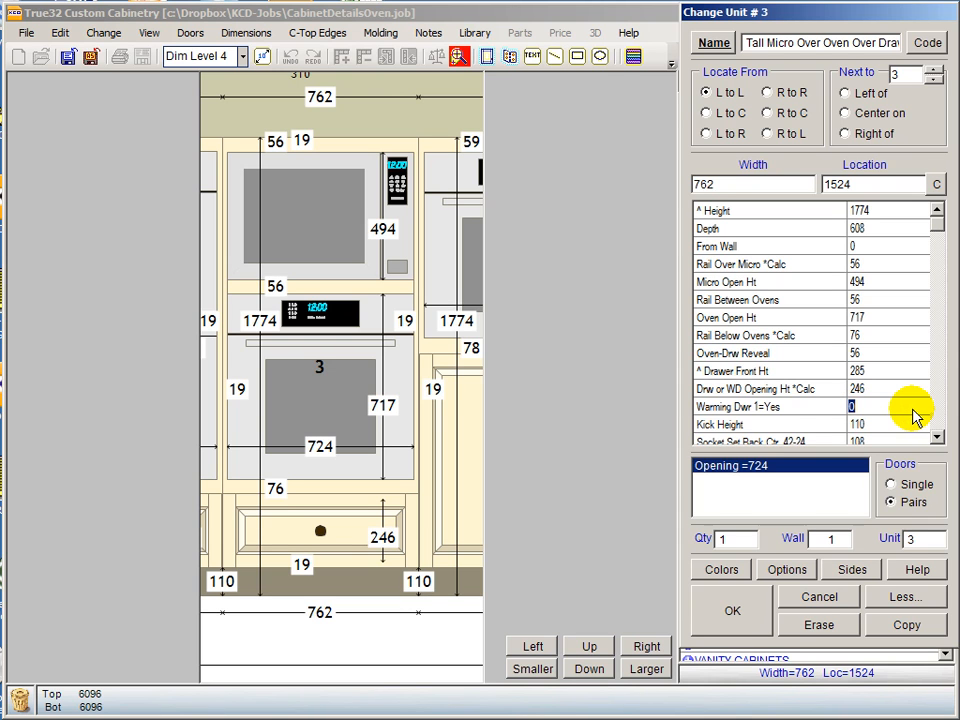
pyautogui.write('1')
pyautogui.click(732, 606)
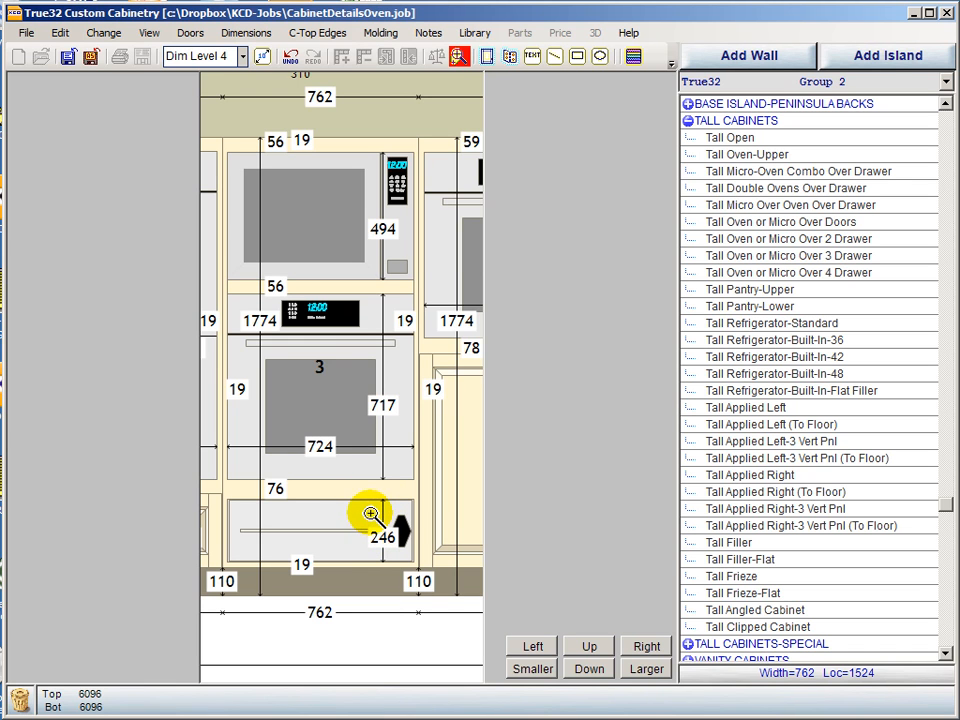
# Check unit 3's warming drawer setting without changing it, and show the whole Wall 1 elevation at Dim Level 2
pyautogui.click(320, 368)
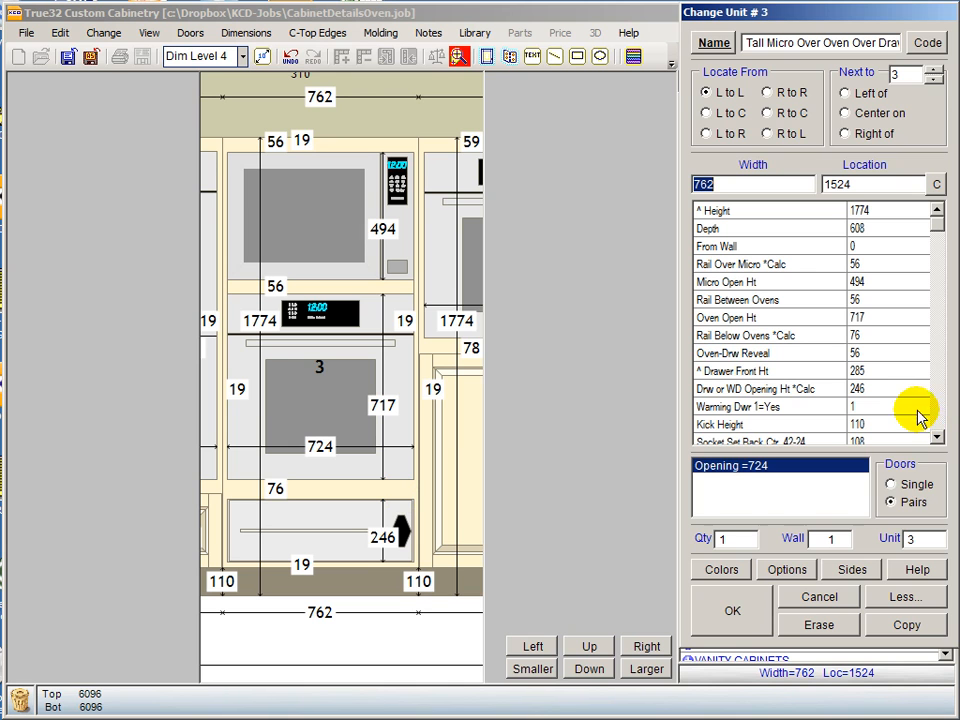
pyautogui.click(820, 596)
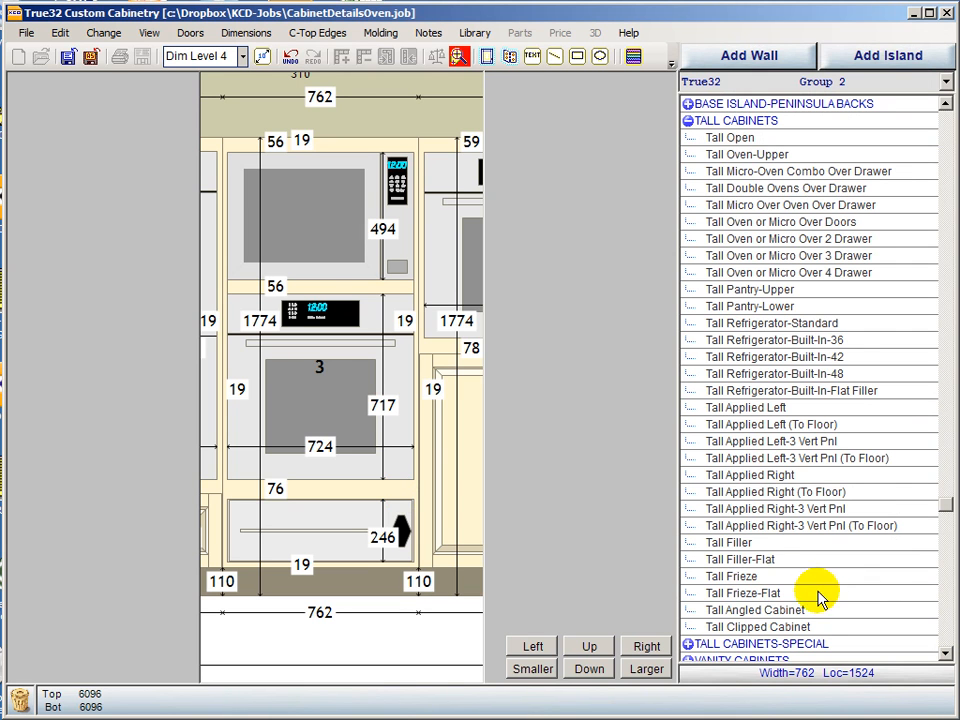
pyautogui.click(456, 56)
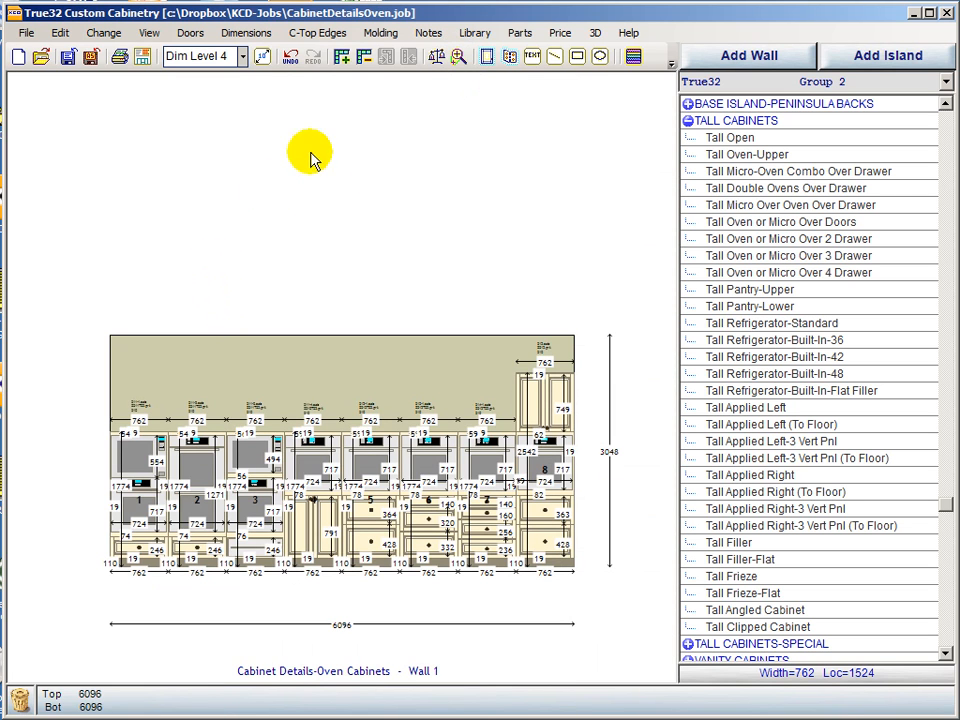
pyautogui.click(243, 57)
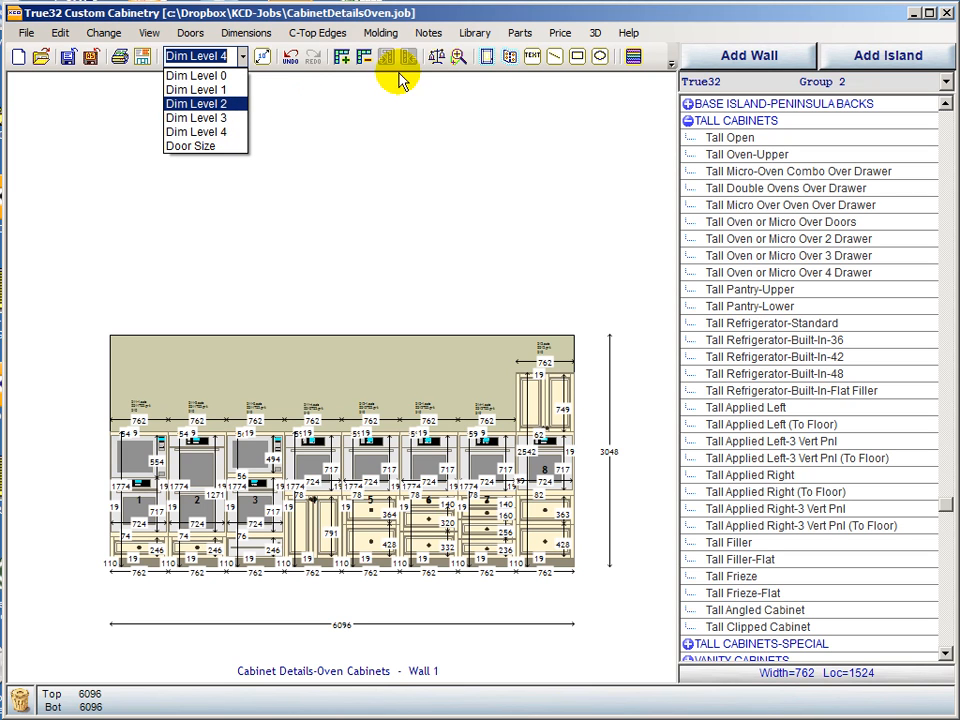
pyautogui.click(210, 106)
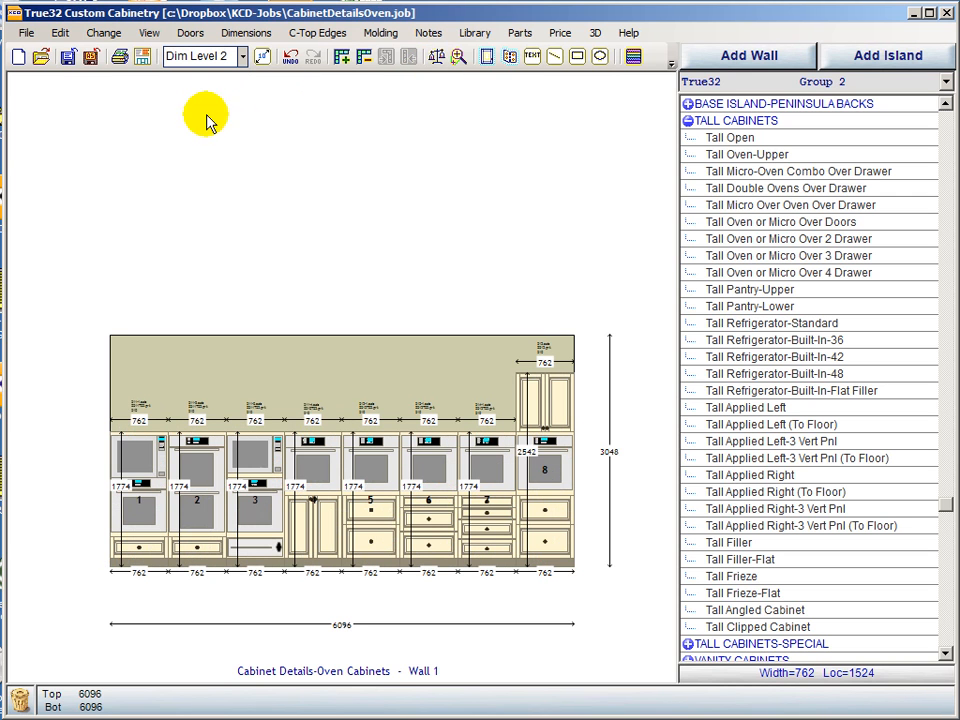
# Calculate the T32 PartsListing cut list with CNC output for all units, using the Zargen1 drawer box construction method
pyautogui.click(519, 34)
pyautogui.click(238, 184)
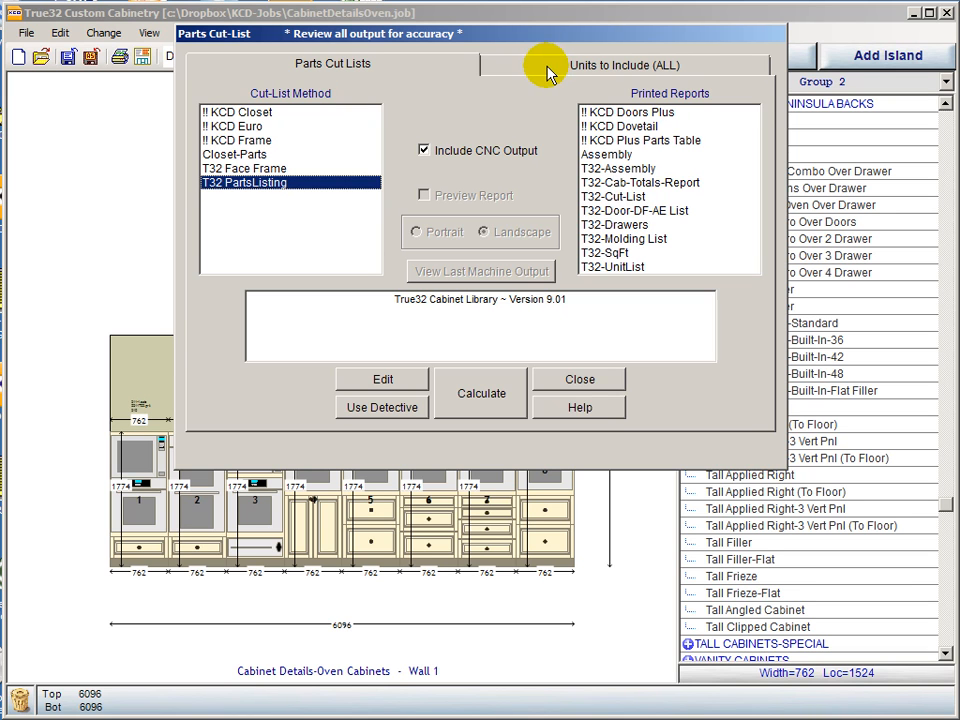
pyautogui.click(478, 395)
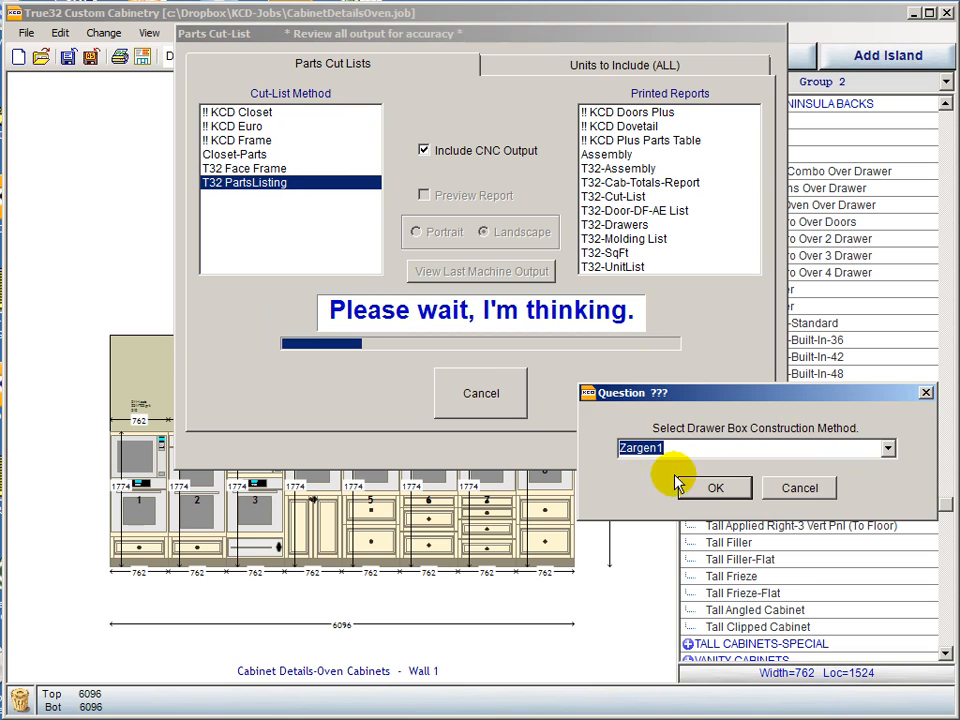
pyautogui.click(711, 487)
pyautogui.click(711, 487)
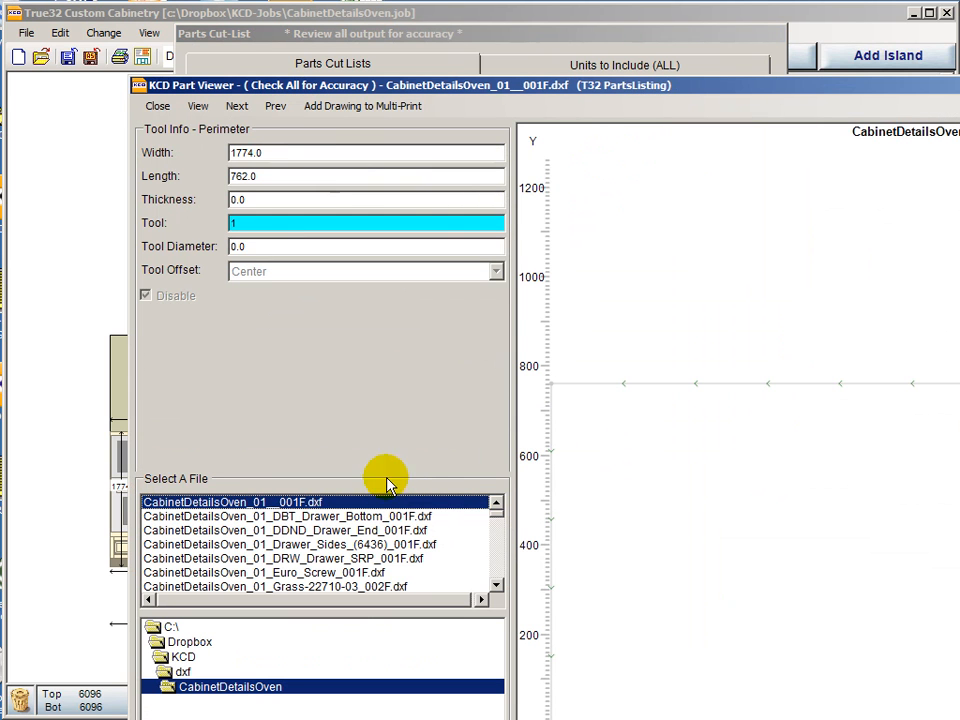
# Examine the part drawings of unit 1's drawer bottom, drawer end, drawer sides and drawer front in an enlarged drawing area
pyautogui.moveTo(612, 85); pyautogui.dragTo(194, 1)
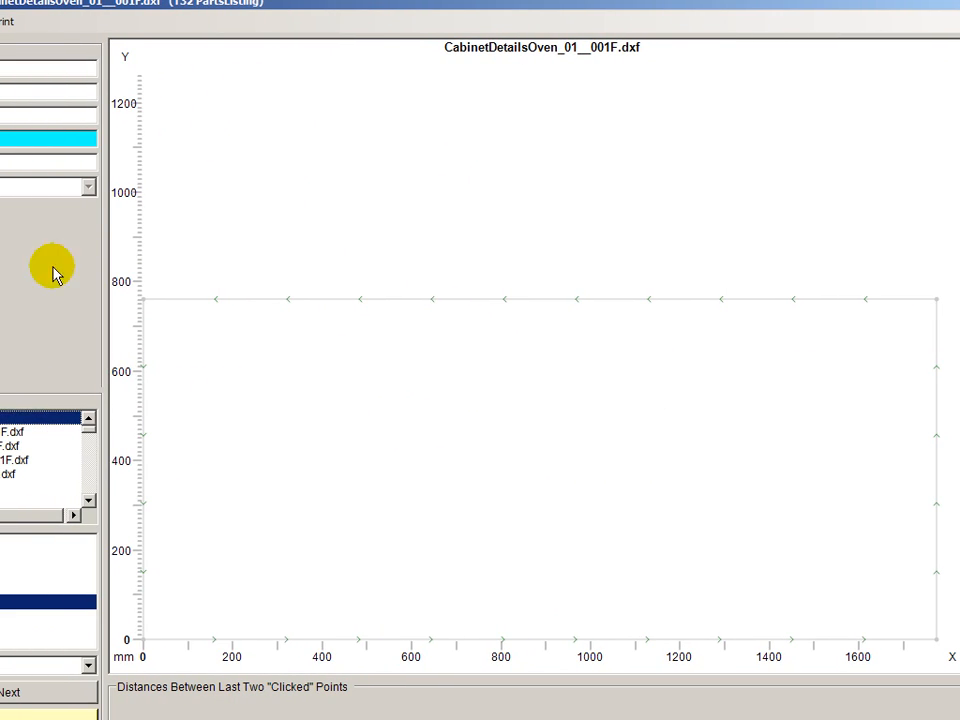
pyautogui.press('Down')
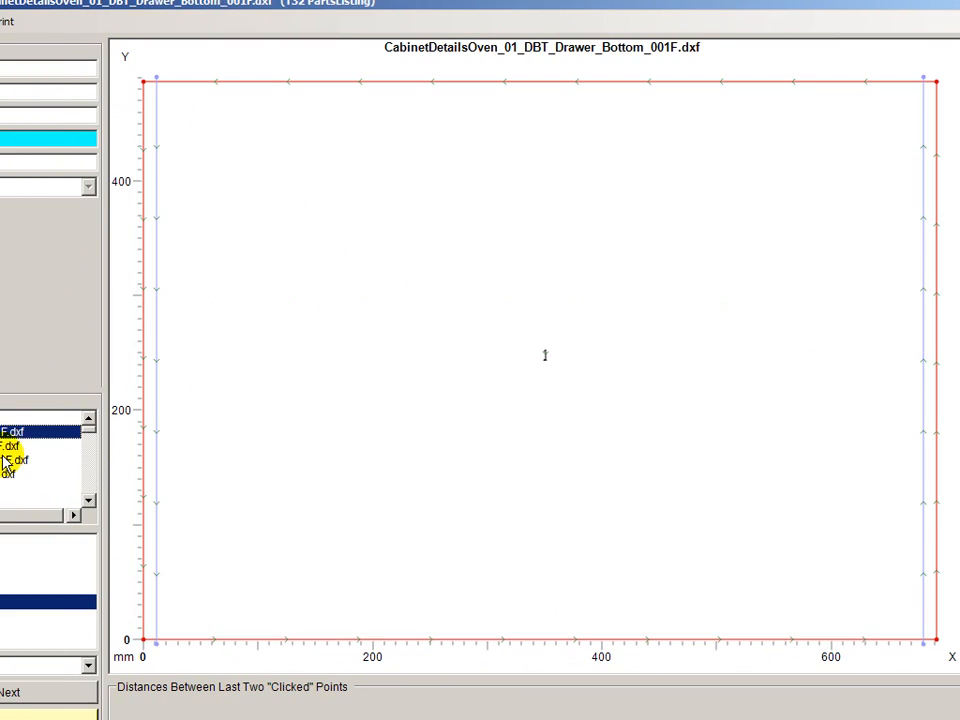
pyautogui.press('Down')
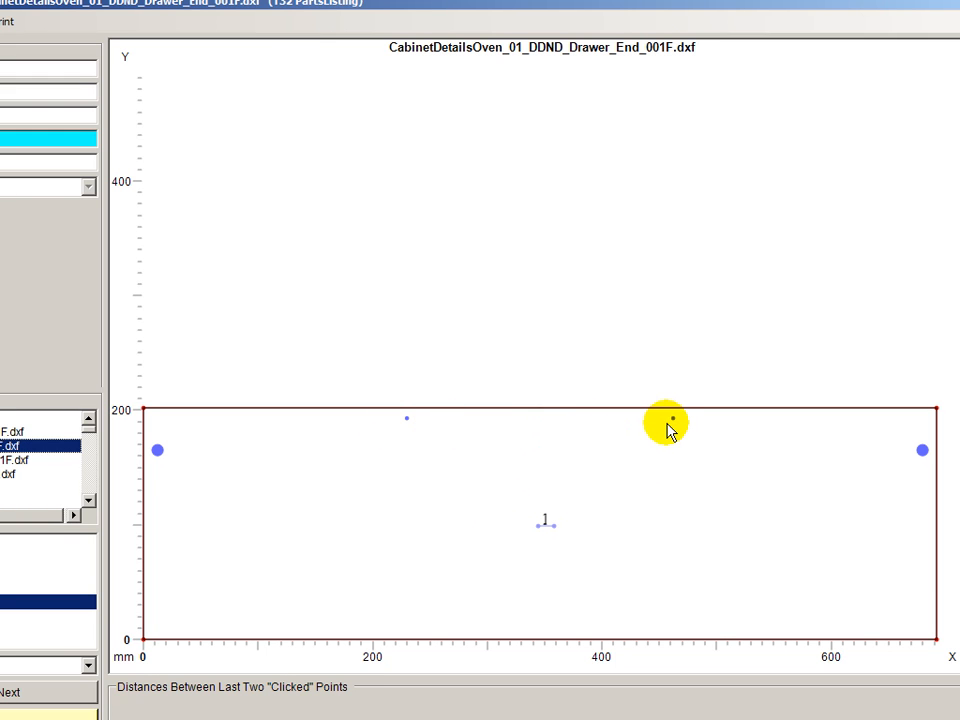
pyautogui.moveTo(54, 4); pyautogui.dragTo(63, 5)
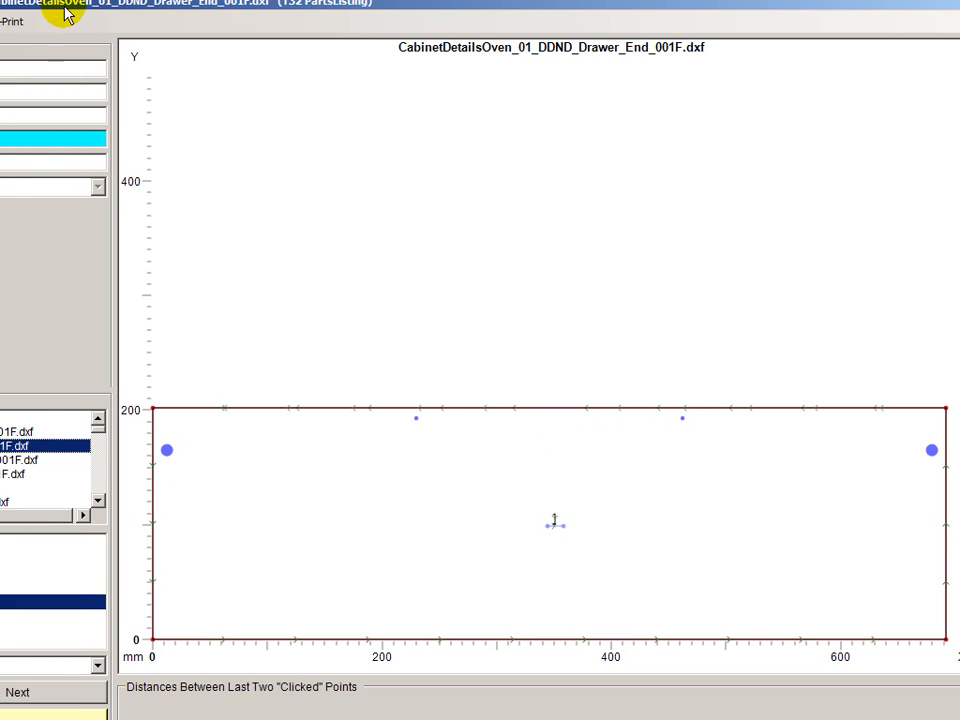
pyautogui.click(27, 459)
pyautogui.scroll(-2, 21, 460)
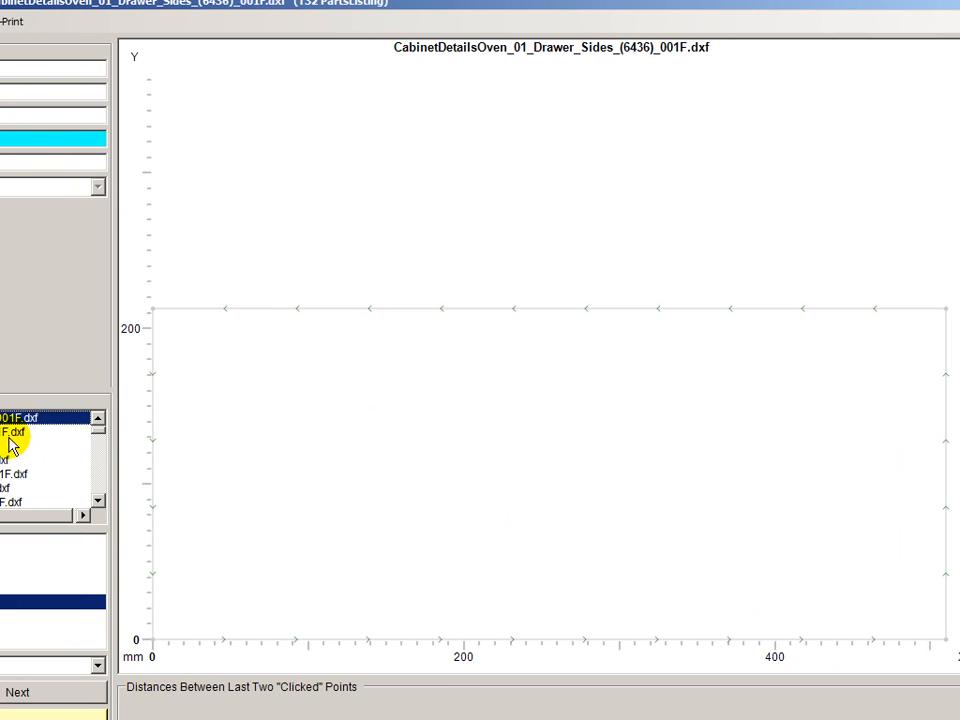
pyautogui.click(11, 436)
pyautogui.scroll(-1, 9, 438)
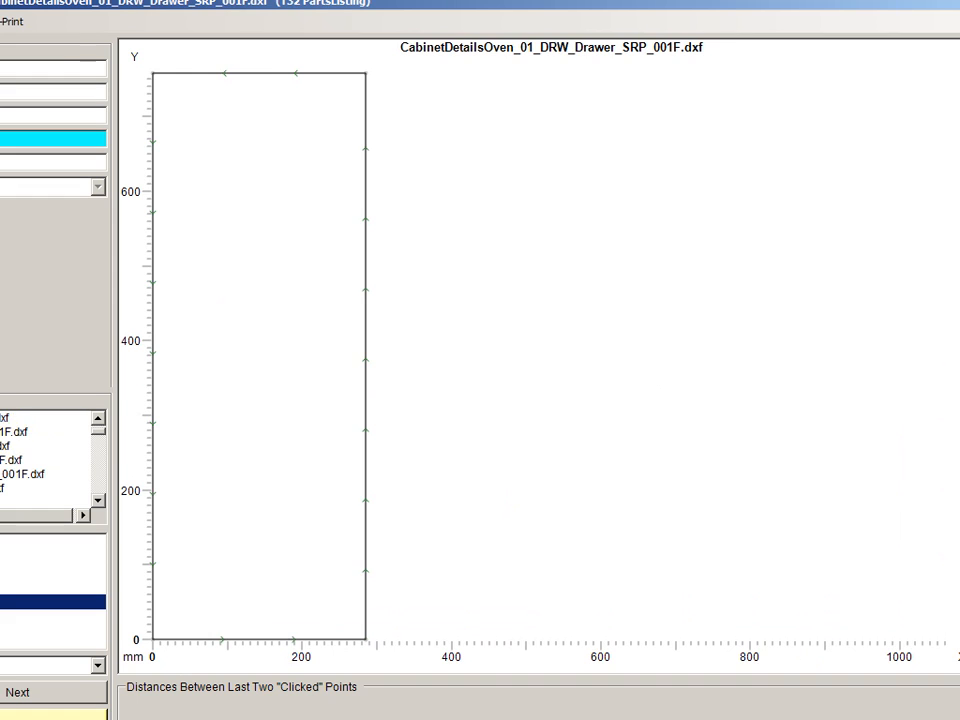
# Inspect unit 1's Nailer Bottom drawing, focusing on the single hole near its upper edge
pyautogui.click(1, 419)
pyautogui.click(5, 433)
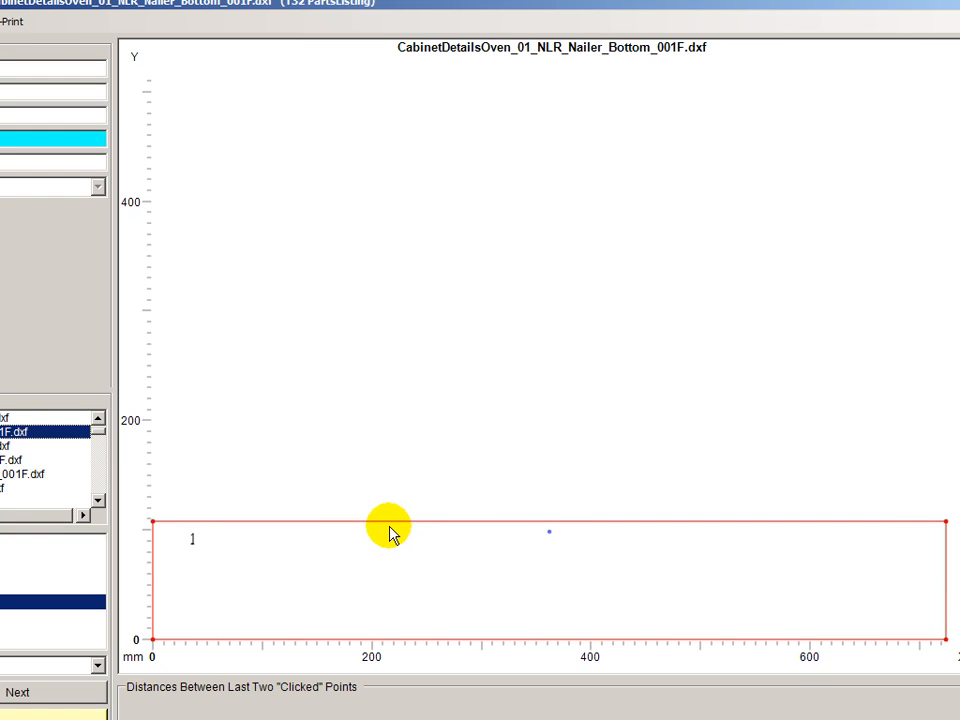
pyautogui.click(549, 533)
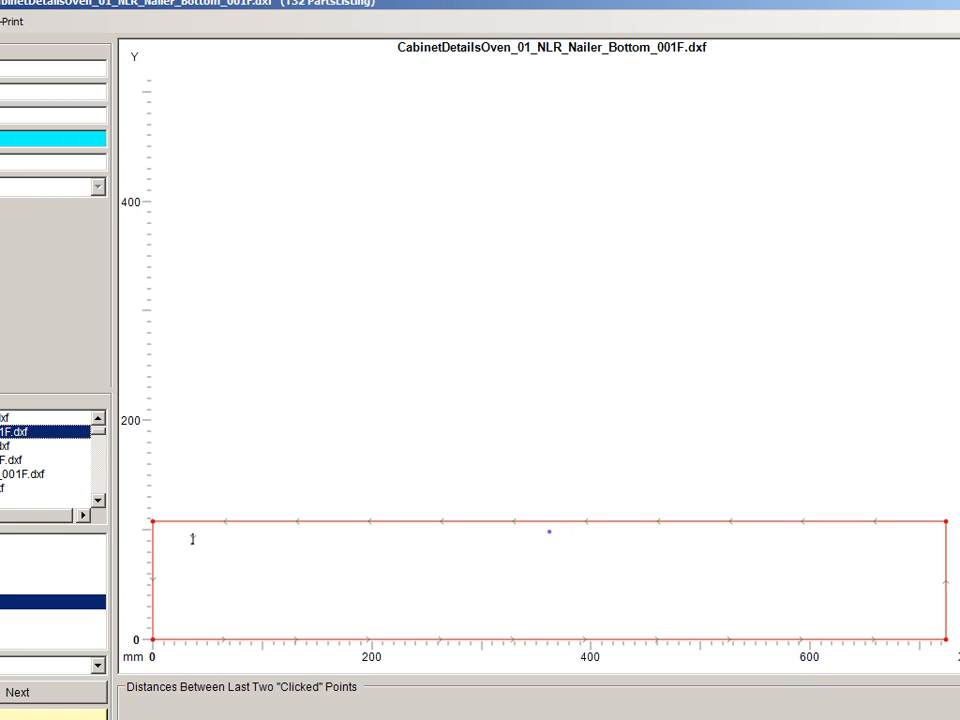
pyautogui.click(548, 535)
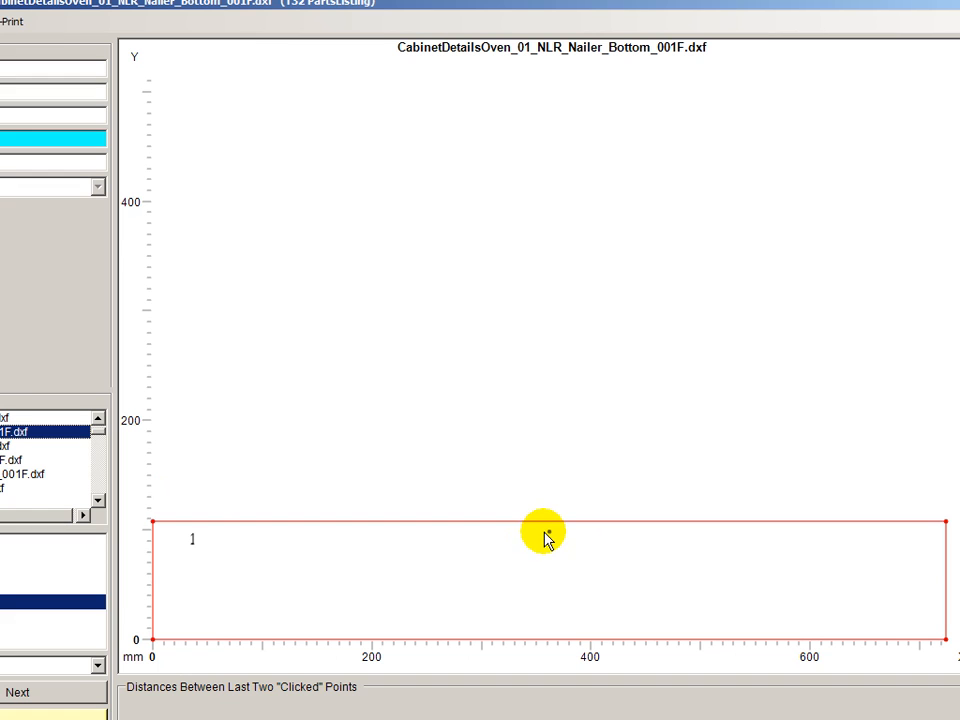
pyautogui.click(546, 536)
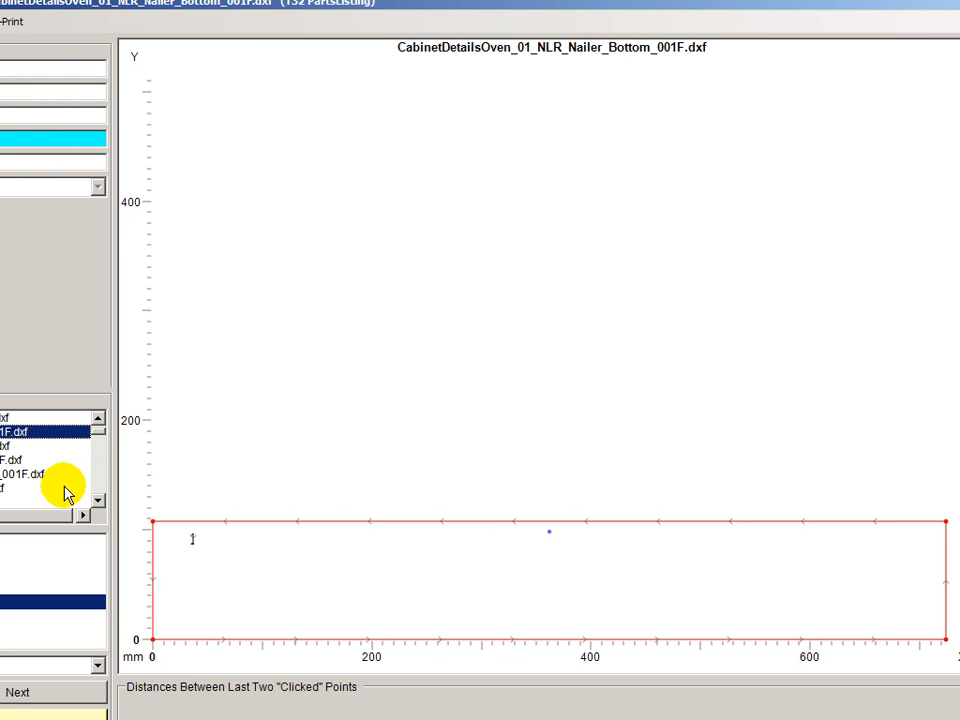
pyautogui.click(98, 500)
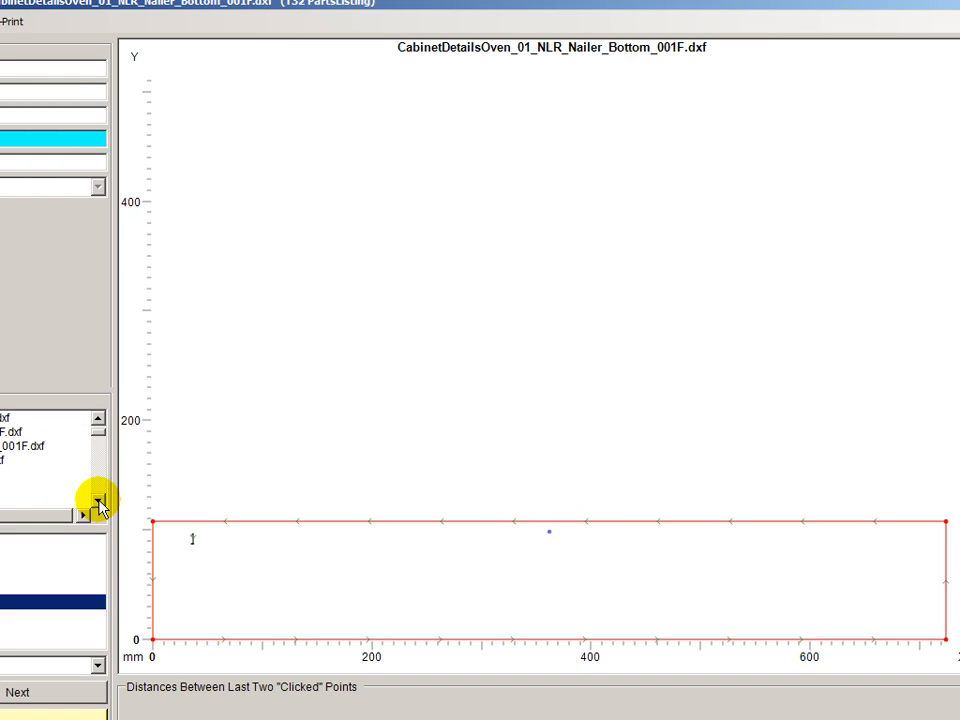
# Examine unit 1's Oven Fixed Shelf and Oven Top drawings, and look through the PM hardware files that follow
pyautogui.click(20, 446)
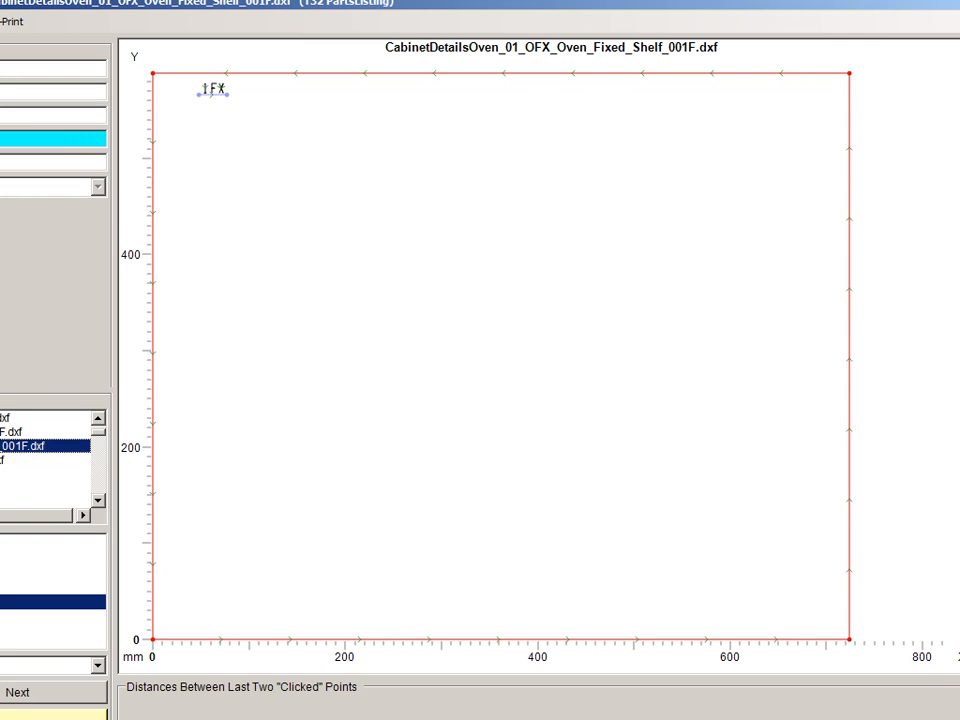
pyautogui.click(4, 460)
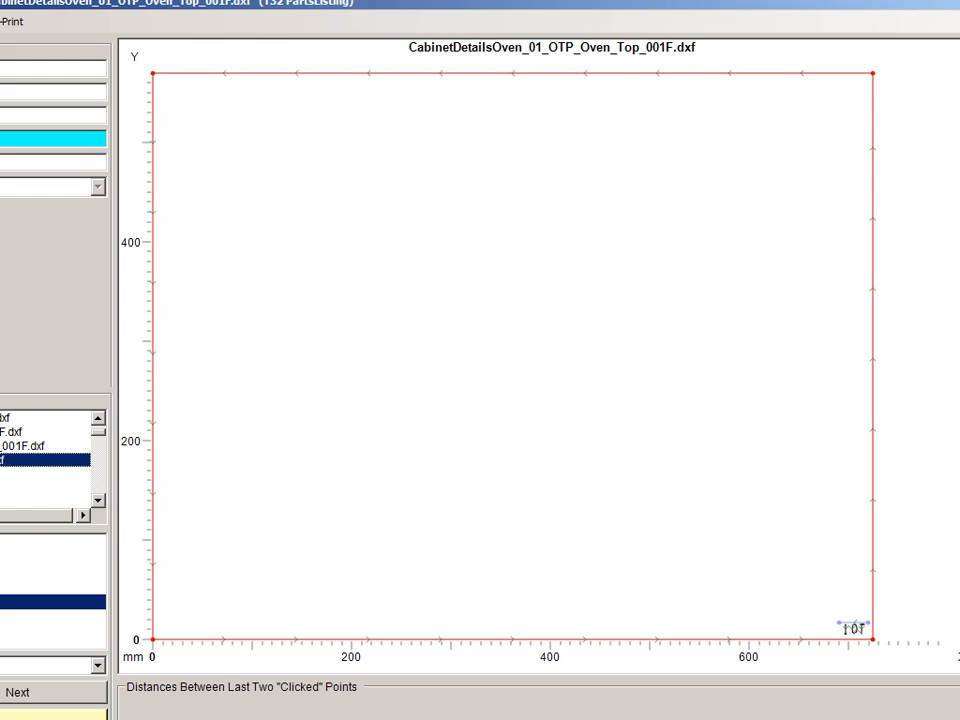
pyautogui.click(4, 473)
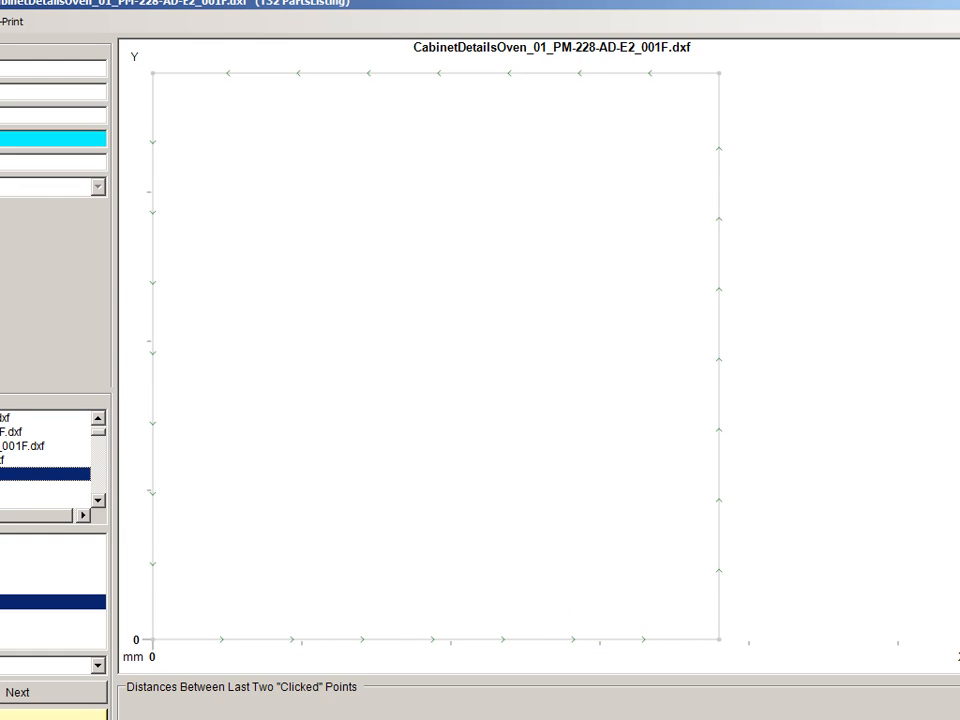
pyautogui.click(4, 487)
pyautogui.scroll(-1, 4, 460)
pyautogui.click(4, 459)
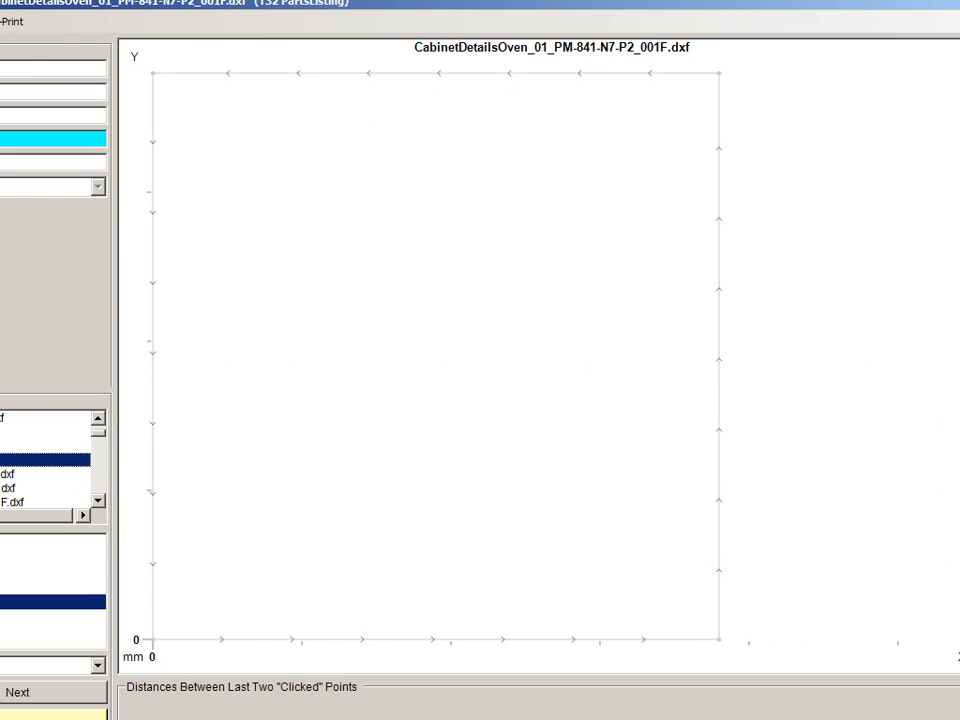
# Examine unit 1's oven rail drawings and the machining on its left and right tall sides
pyautogui.click(4, 473)
pyautogui.scroll(-1, 4, 473)
pyautogui.click(4, 446)
pyautogui.click(4, 460)
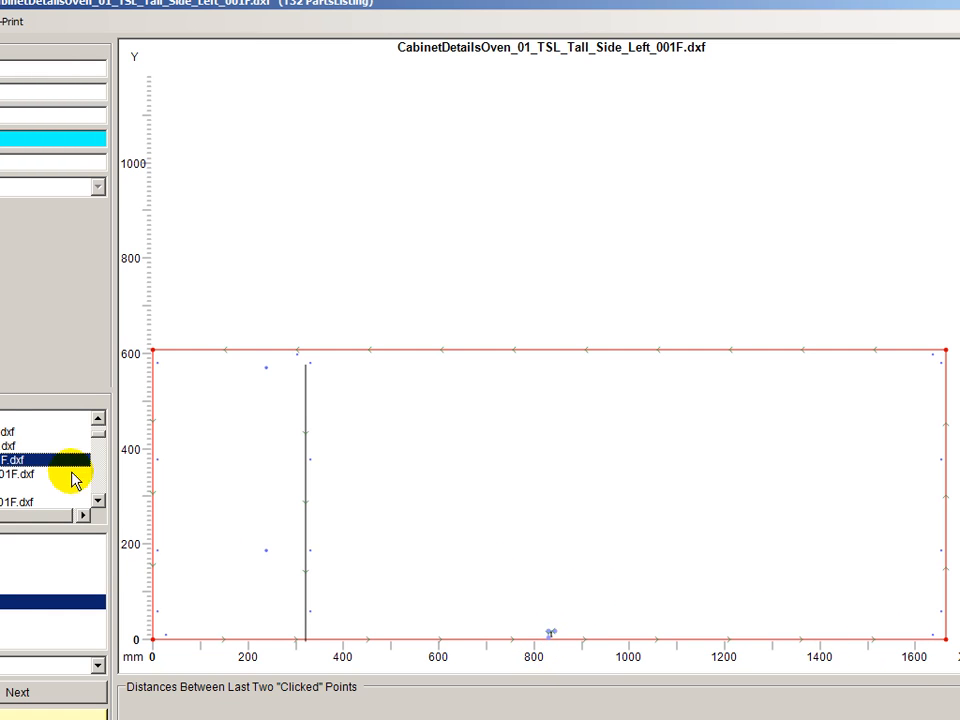
pyautogui.click(99, 499)
pyautogui.click(99, 502)
pyautogui.click(6, 447)
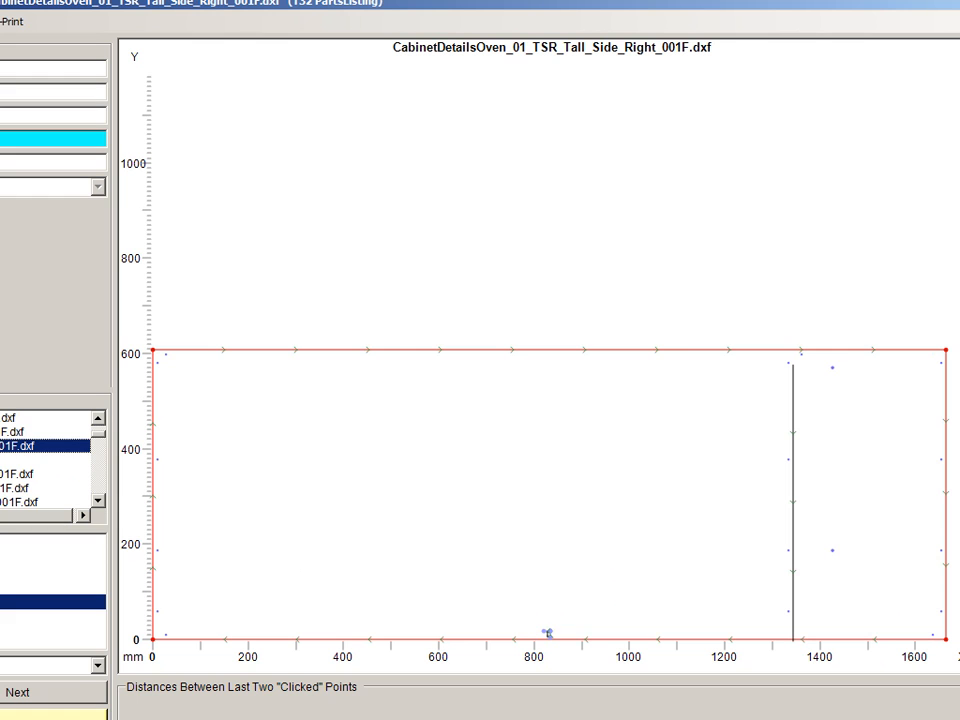
# Look through unit 2's first part drawings, including its drawer bottom, drawer end, drawer sides and drawer front
pyautogui.click(6, 460)
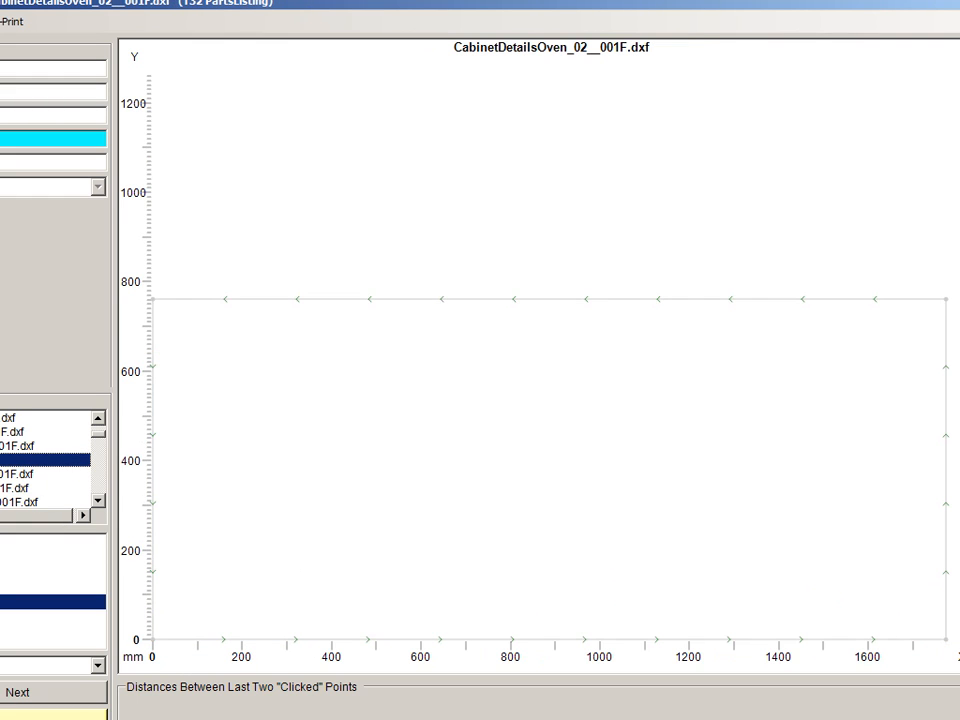
pyautogui.click(6, 474)
pyautogui.scroll(-1, 6, 474)
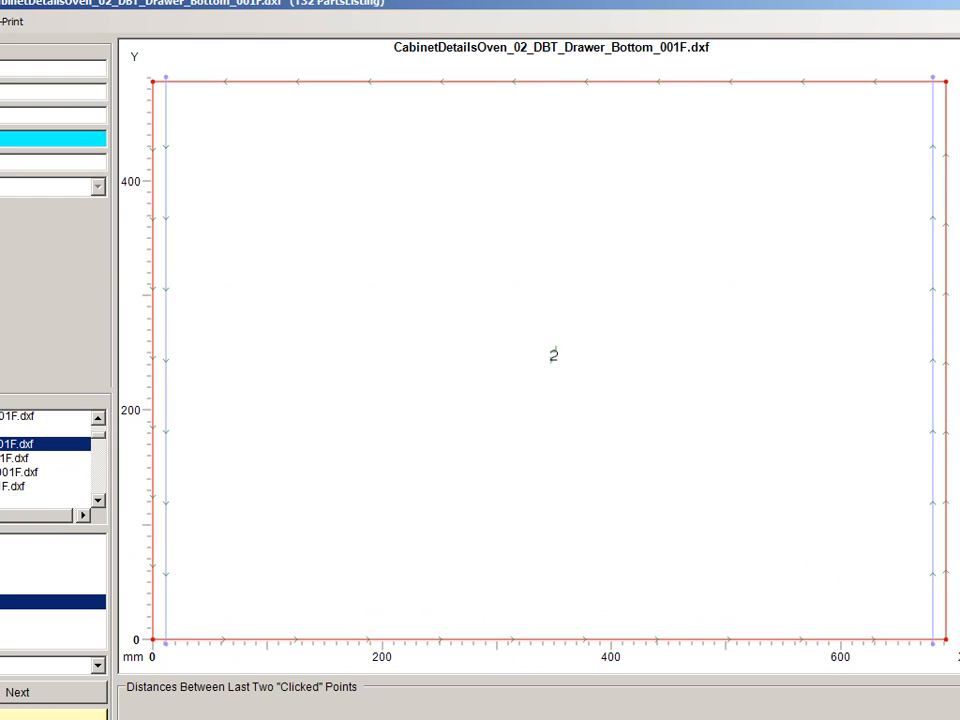
pyautogui.click(6, 446)
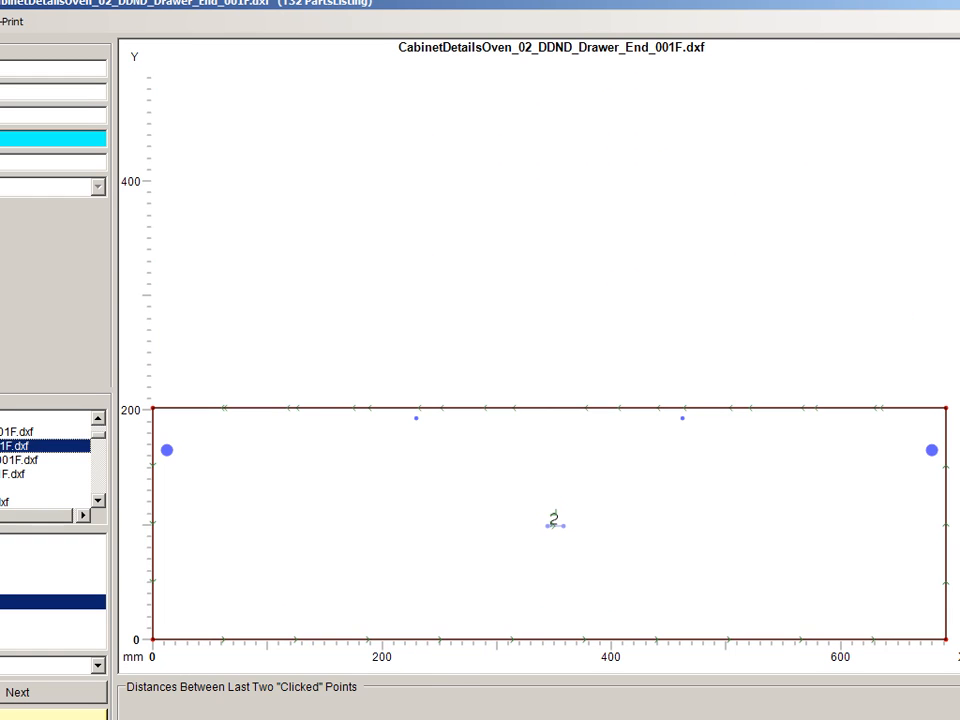
pyautogui.click(8, 460)
pyautogui.click(8, 474)
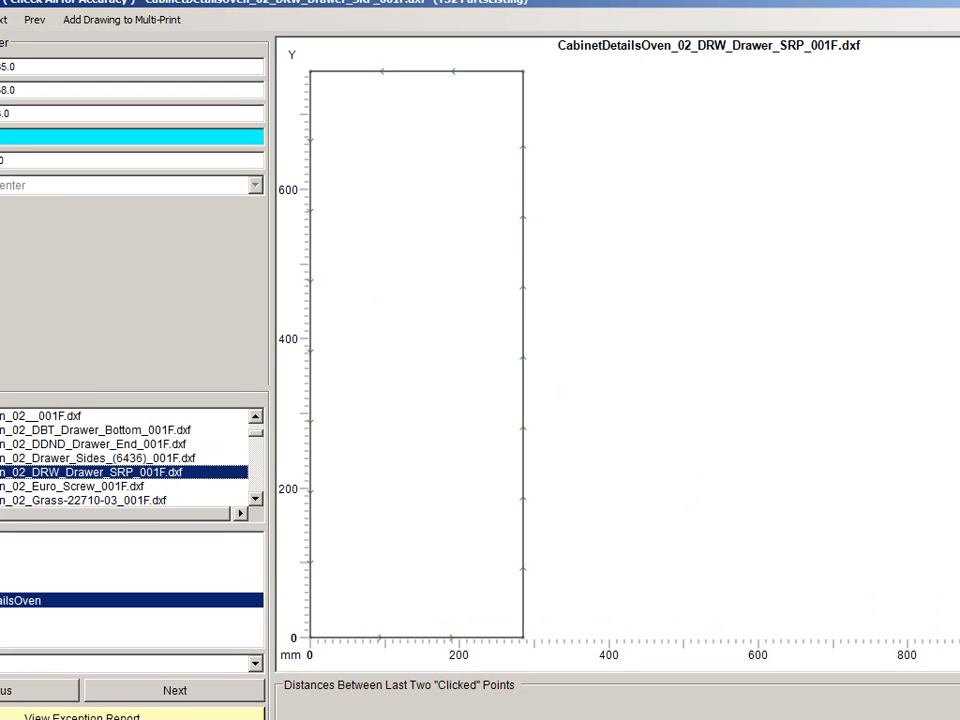
# Return to unit 1's parts and examine the Oven Bottom drawing
pyautogui.scroll(4, 108, 445)
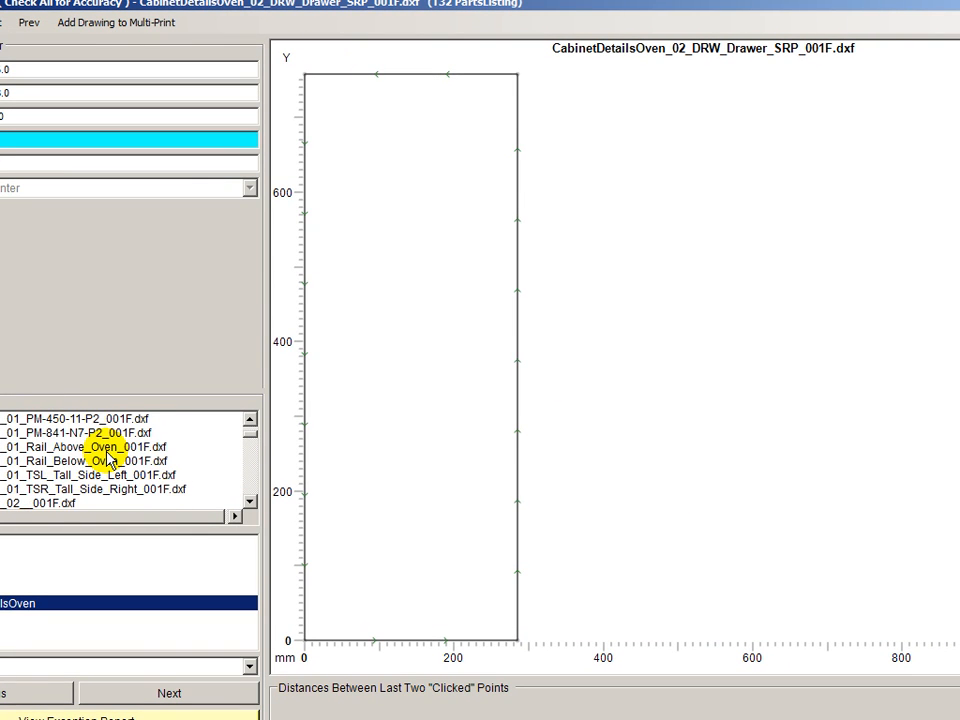
pyautogui.click(104, 447)
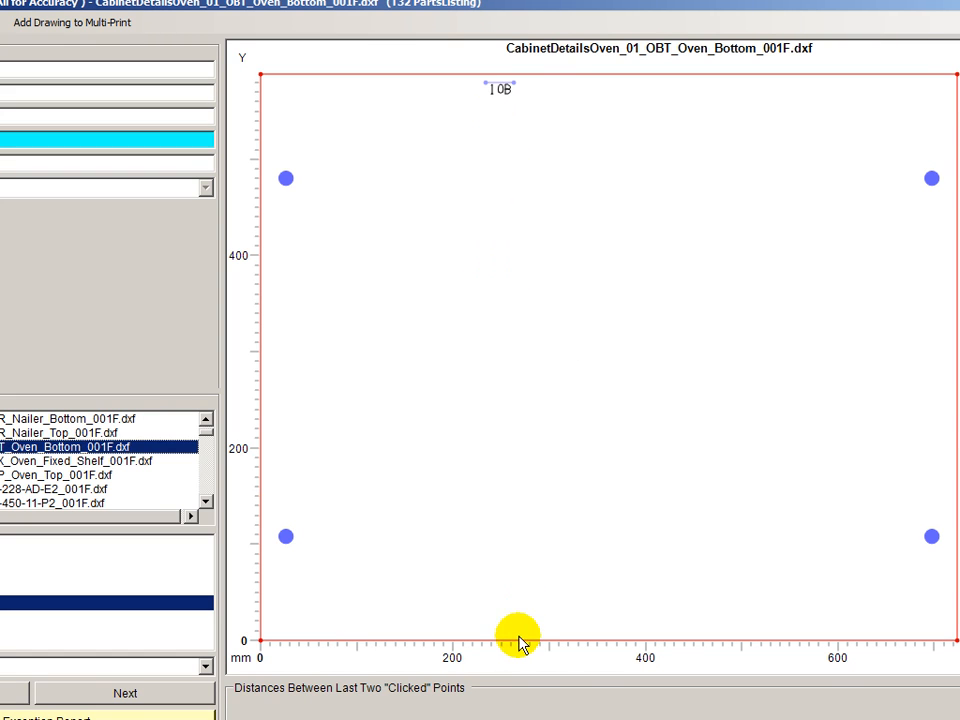
# Check the top edge of unit 1's Oven Bottom, and examine unit 2's Tall Side Left drawing
pyautogui.click(551, 58)
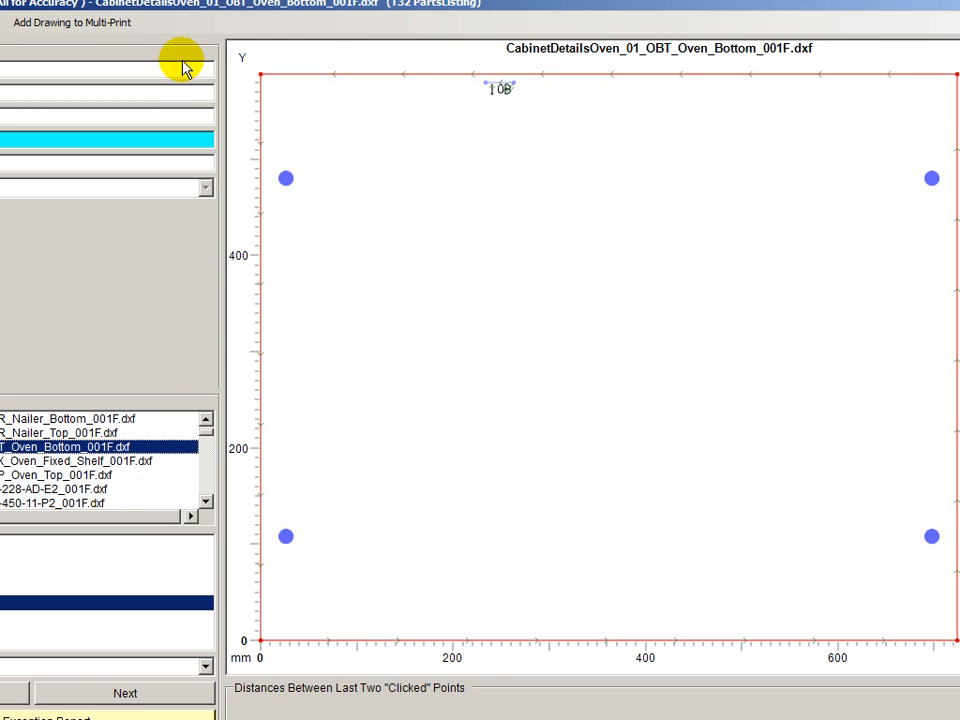
pyautogui.scroll(-2, 140, 470)
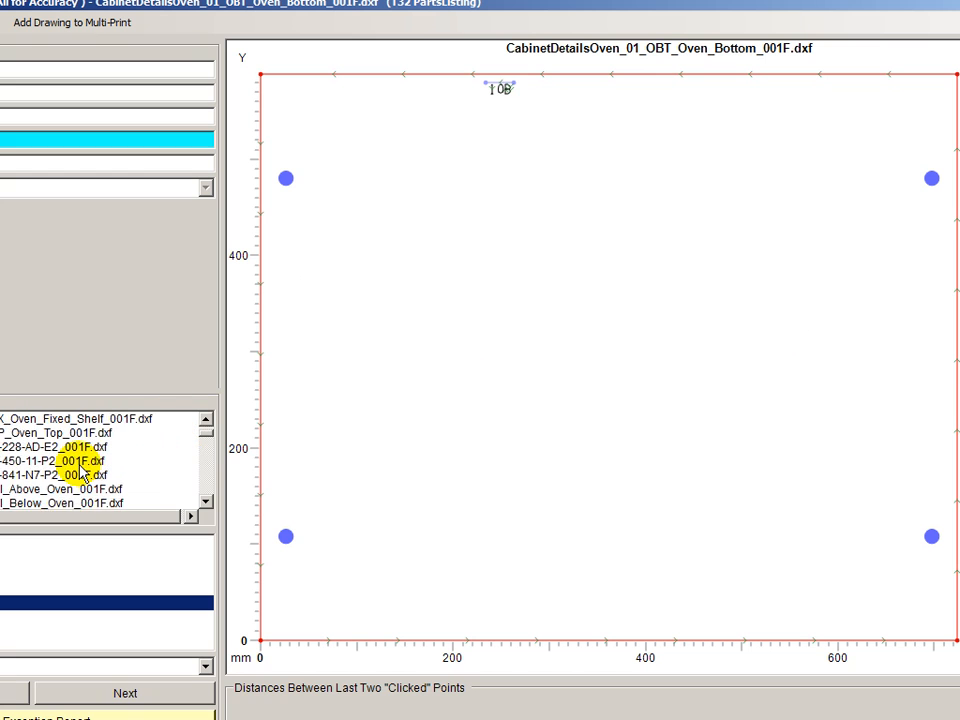
pyautogui.scroll(-4, 82, 472)
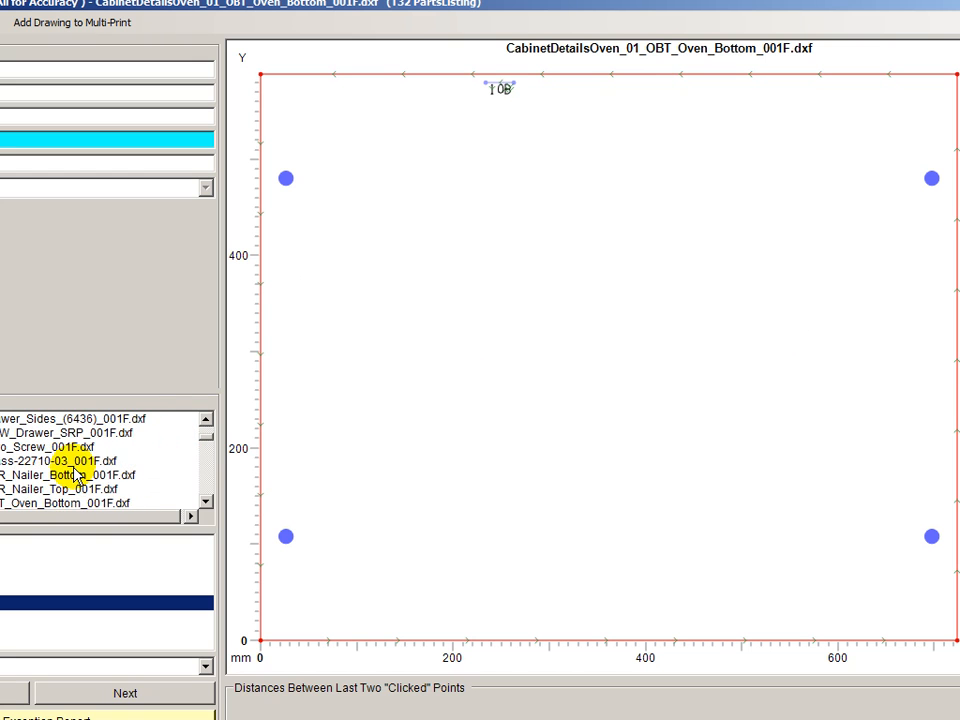
pyautogui.scroll(-1, 78, 474)
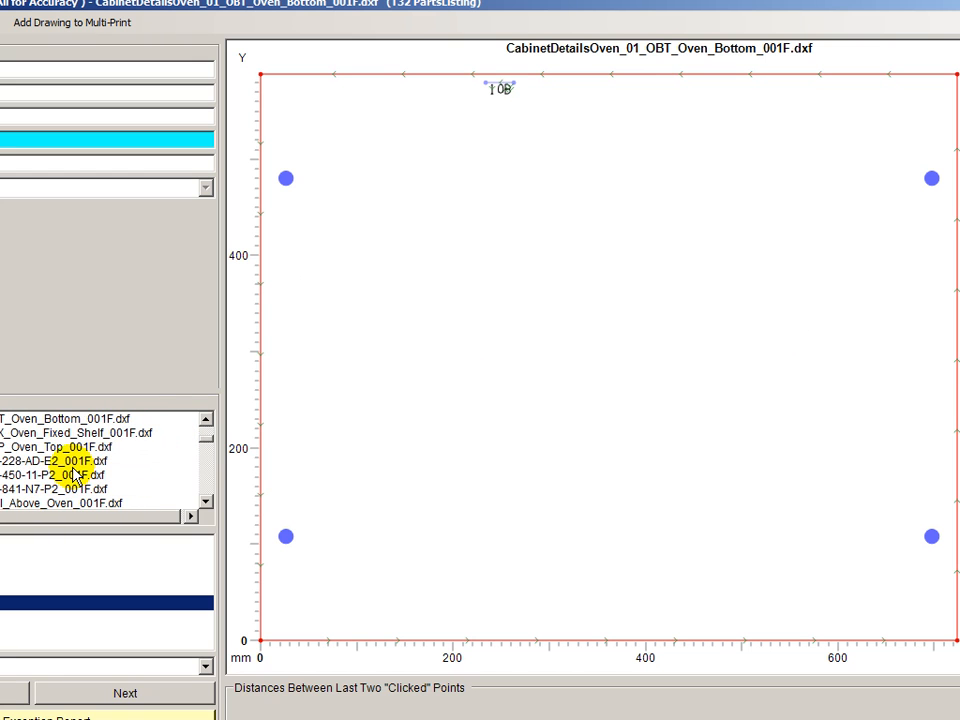
pyautogui.scroll(1, 76, 474)
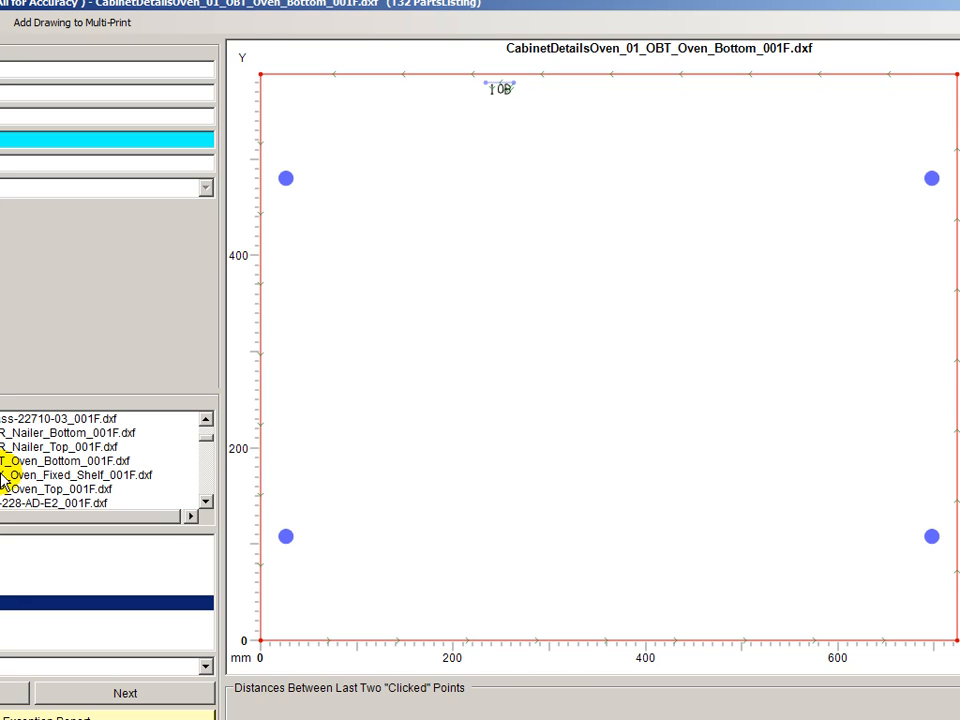
pyautogui.scroll(-2, 58, 470)
pyautogui.scroll(-1, 58, 470)
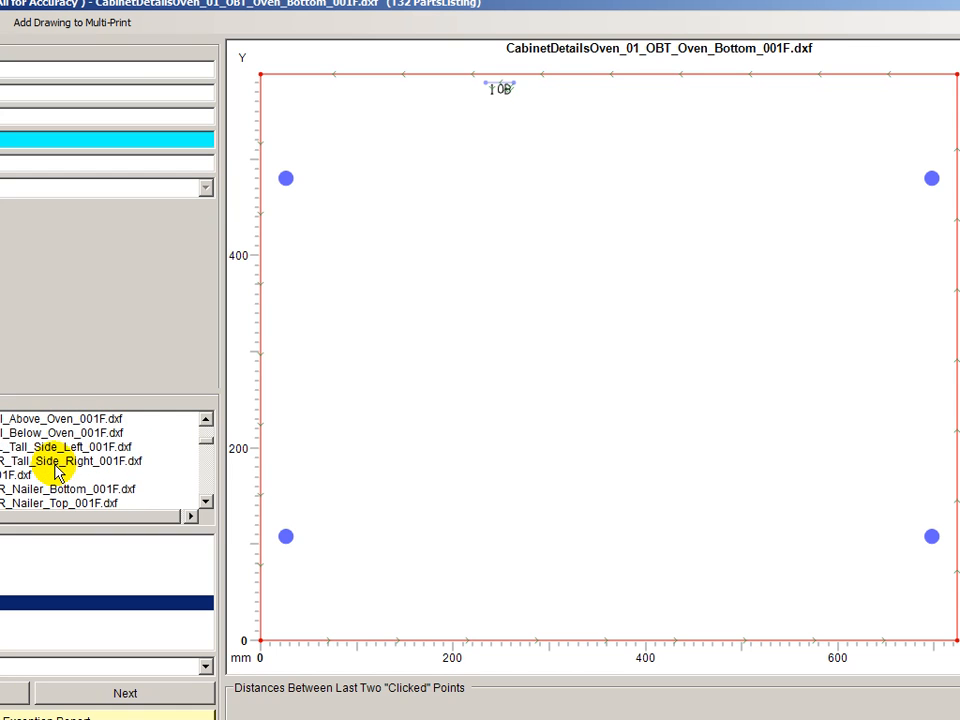
pyautogui.click(56, 447)
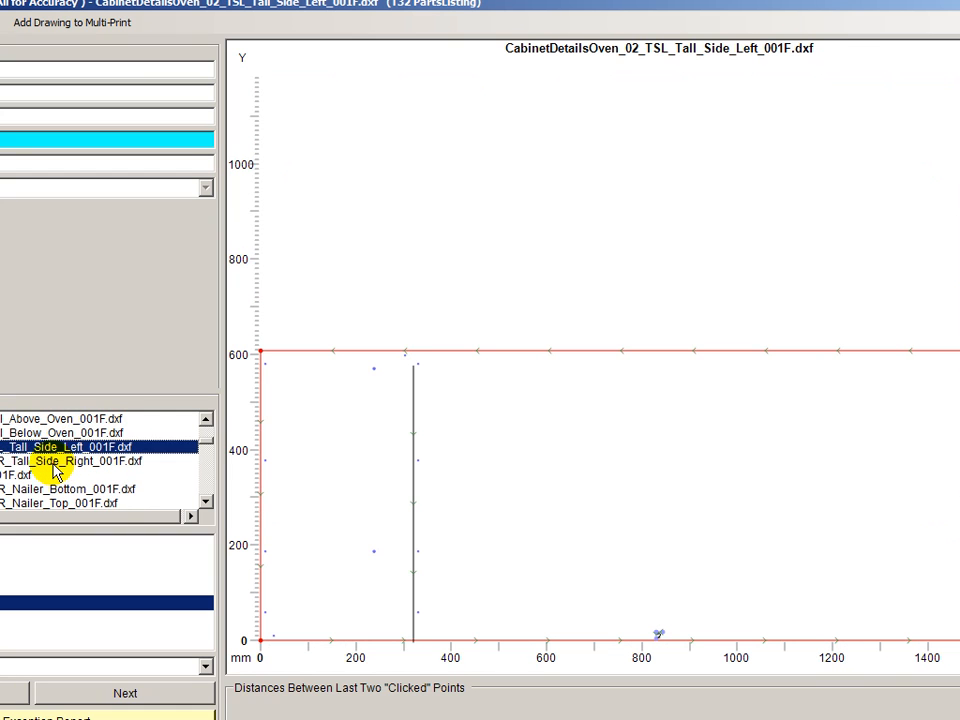
# Examine the machining on unit 3's Tall Side Left and Tall Side Right drawings
pyautogui.scroll(-3, 58, 476)
pyautogui.scroll(-1, 55, 470)
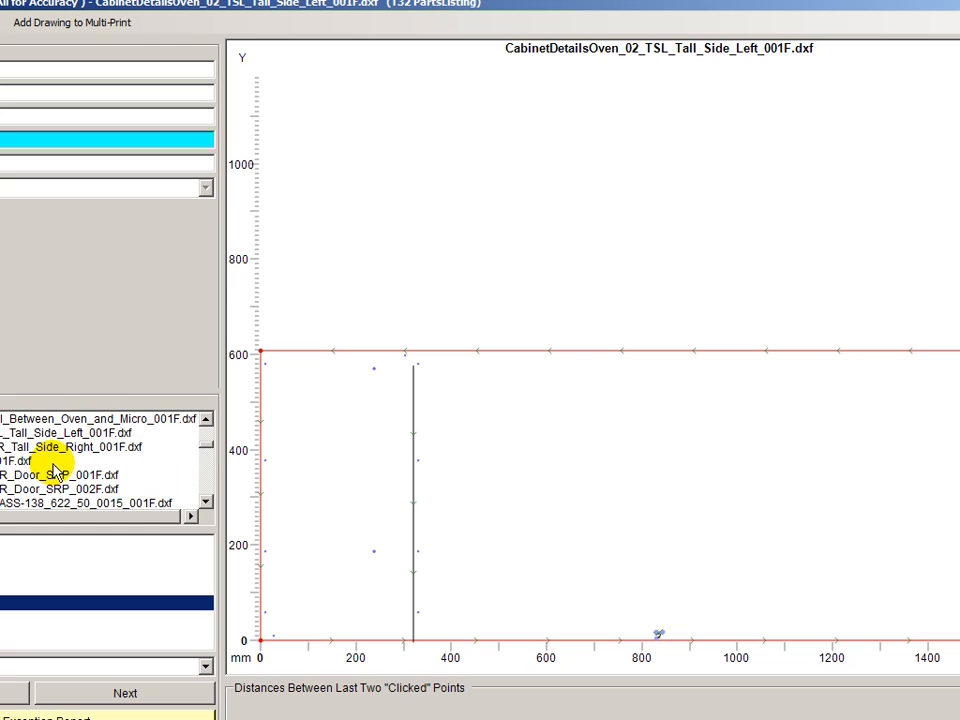
pyautogui.scroll(1, 55, 470)
pyautogui.click(57, 477)
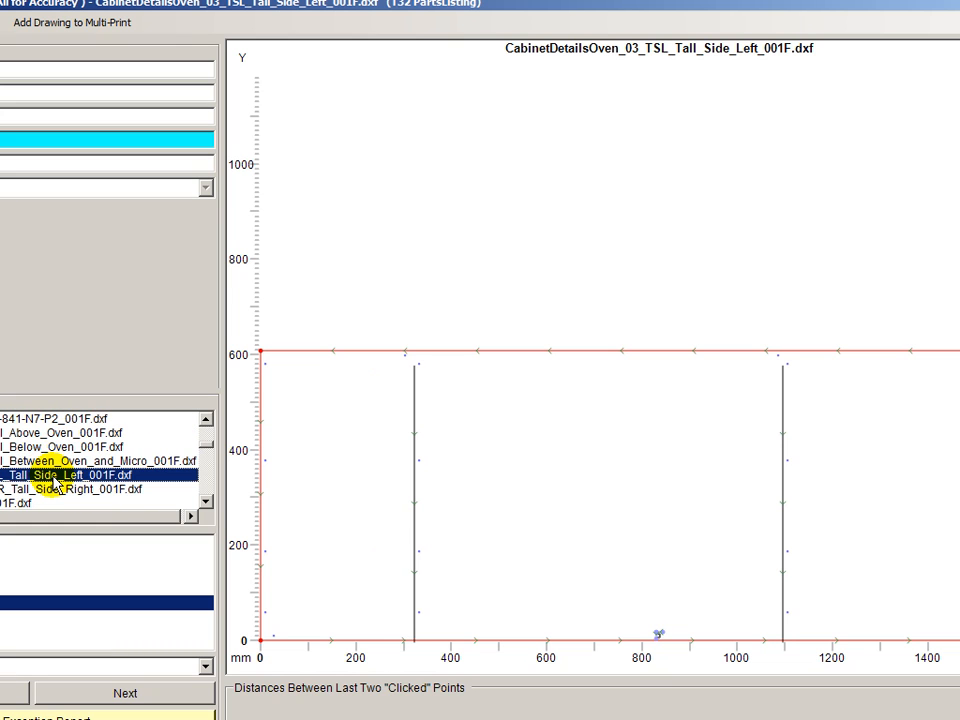
pyautogui.scroll(-1, 55, 480)
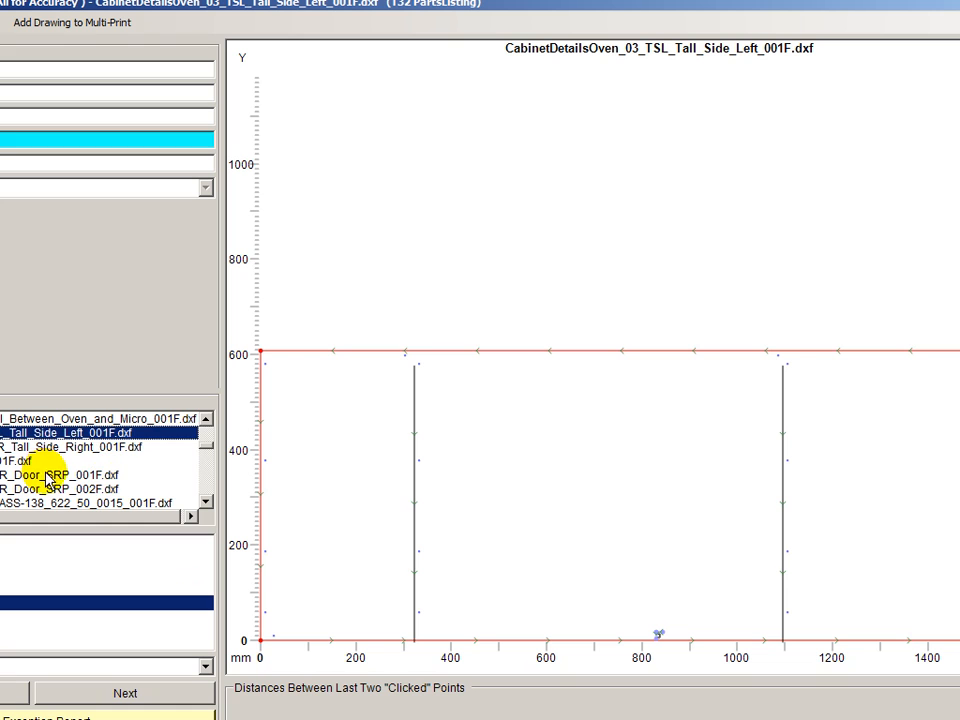
pyautogui.click(18, 448)
# Examine unit 4's Nailer Bottom, Nailer Top and Oven Back drawings
pyautogui.scroll(-1, 28, 455)
pyautogui.scroll(-2, 28, 455)
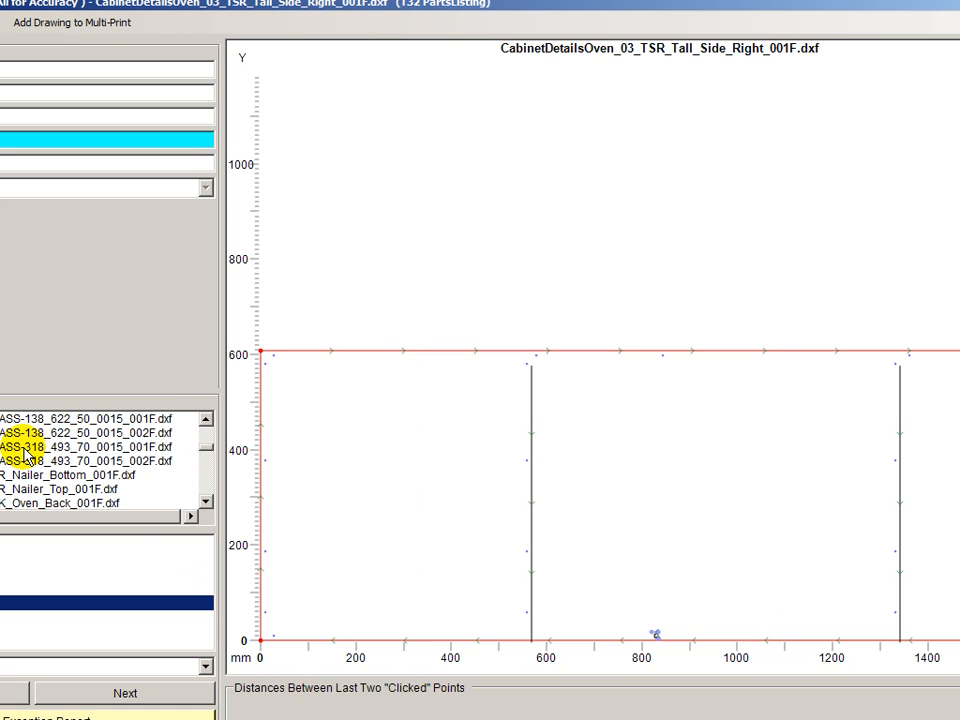
pyautogui.click(21, 434)
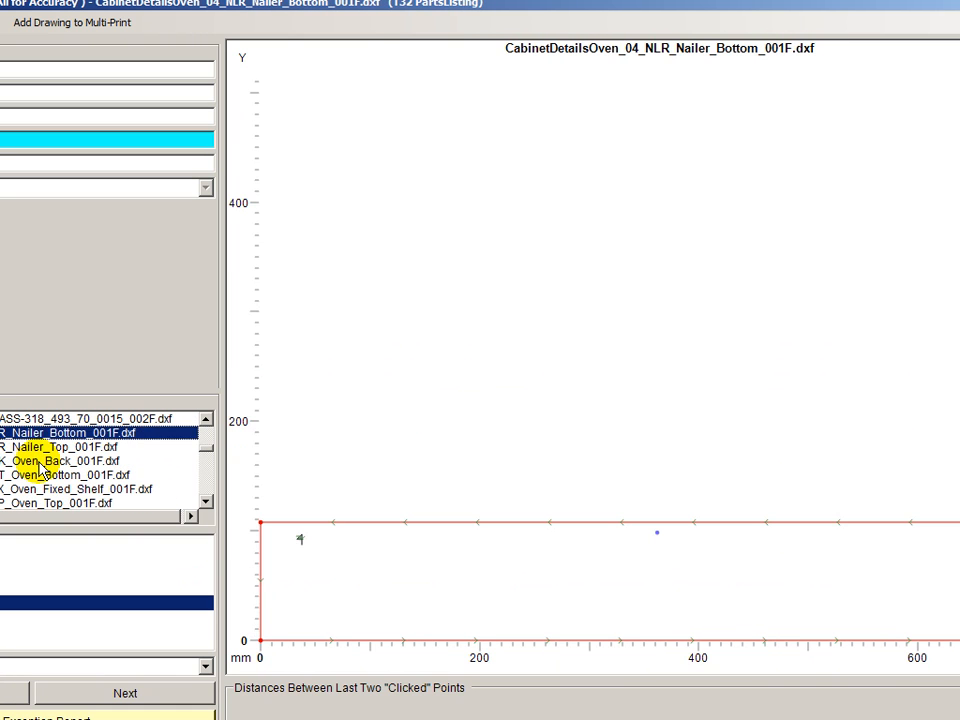
pyautogui.click(33, 448)
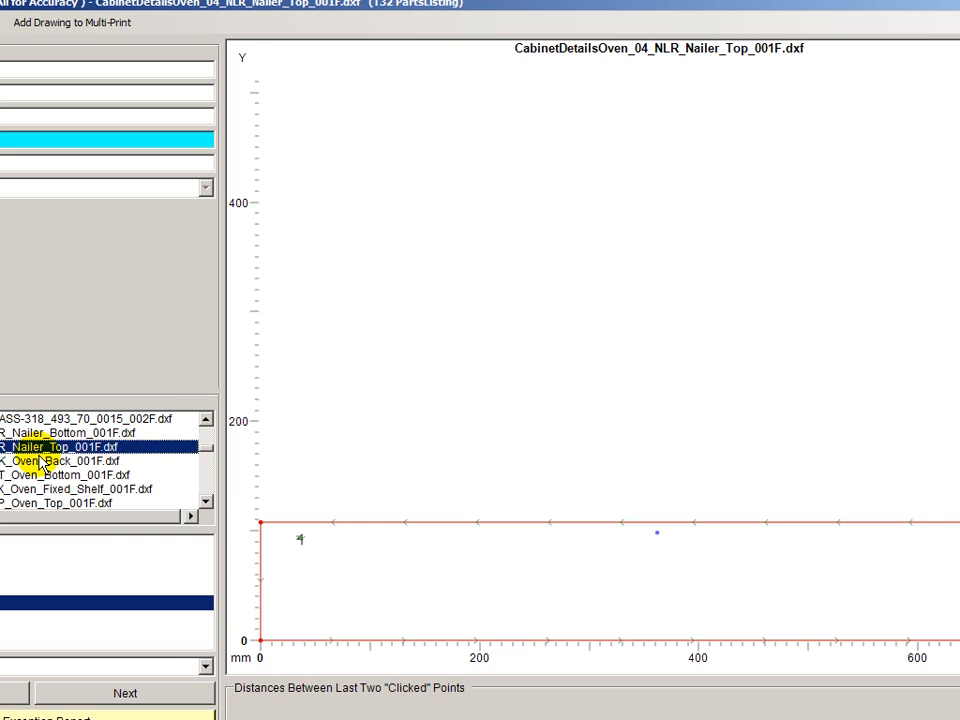
pyautogui.scroll(-1, 45, 455)
pyautogui.click(22, 420)
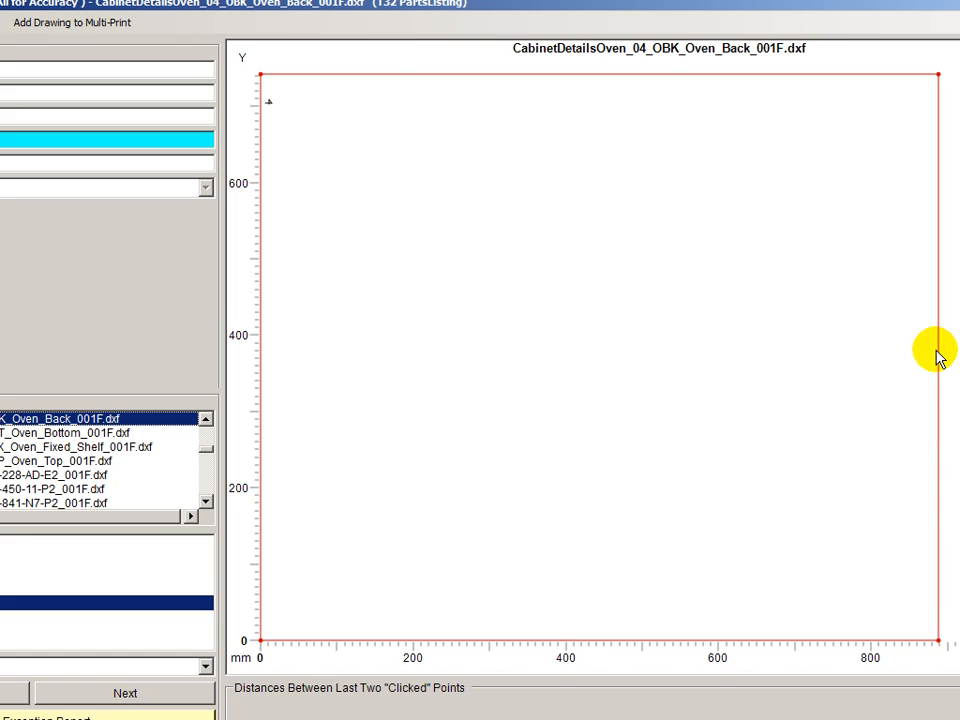
# Examine unit 4's Oven Bottom, Oven Fixed Shelf and Oven Top drawings
pyautogui.click(55, 433)
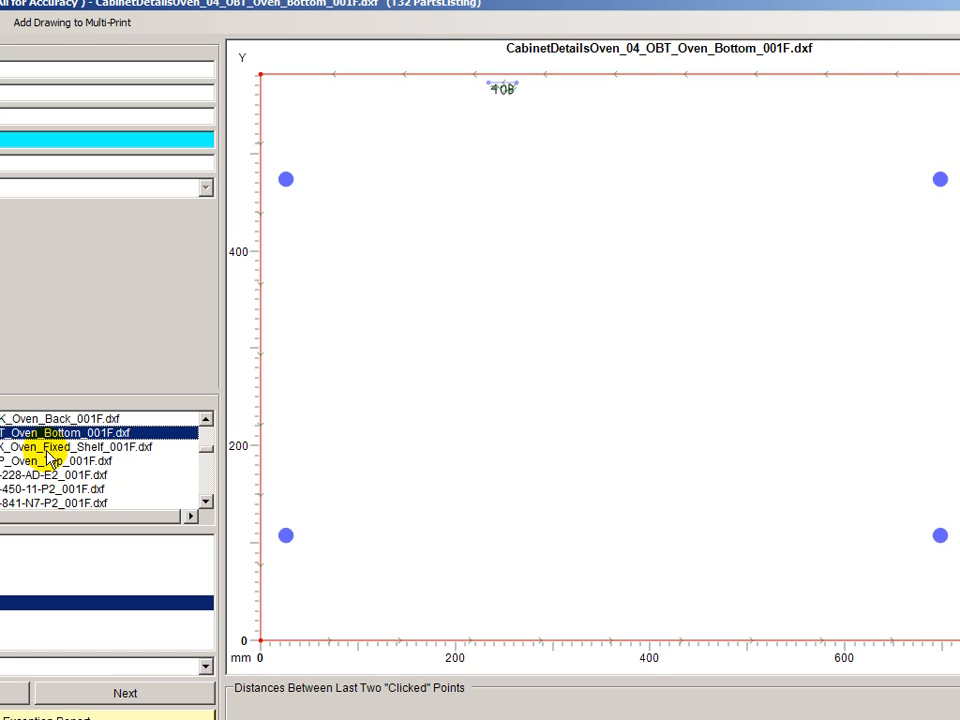
pyautogui.click(46, 448)
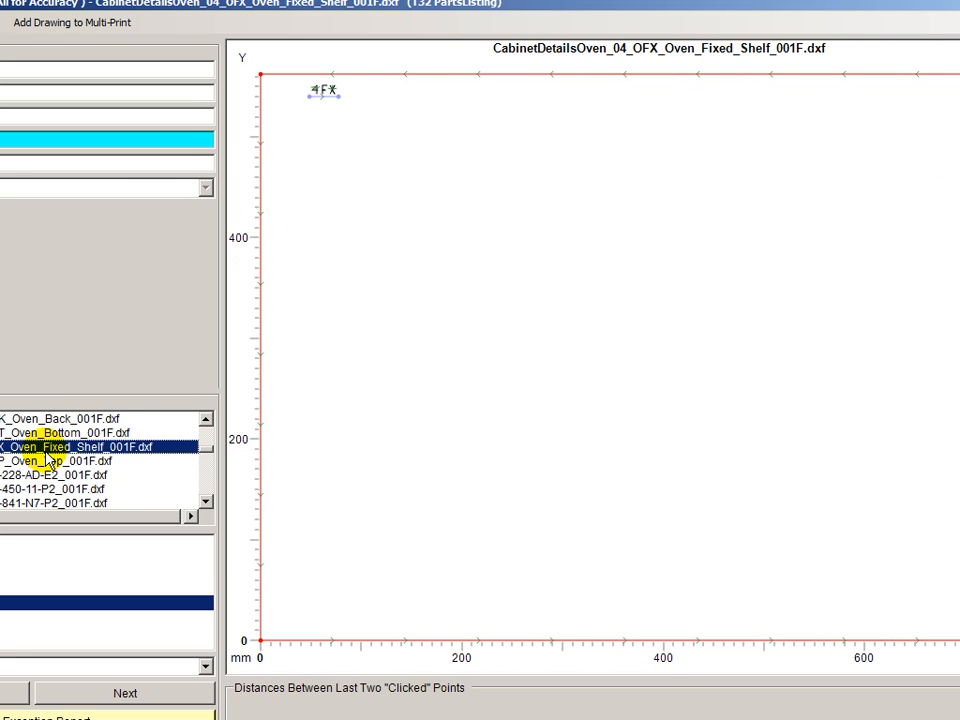
pyautogui.scroll(-1, 46, 456)
pyautogui.click(22, 418)
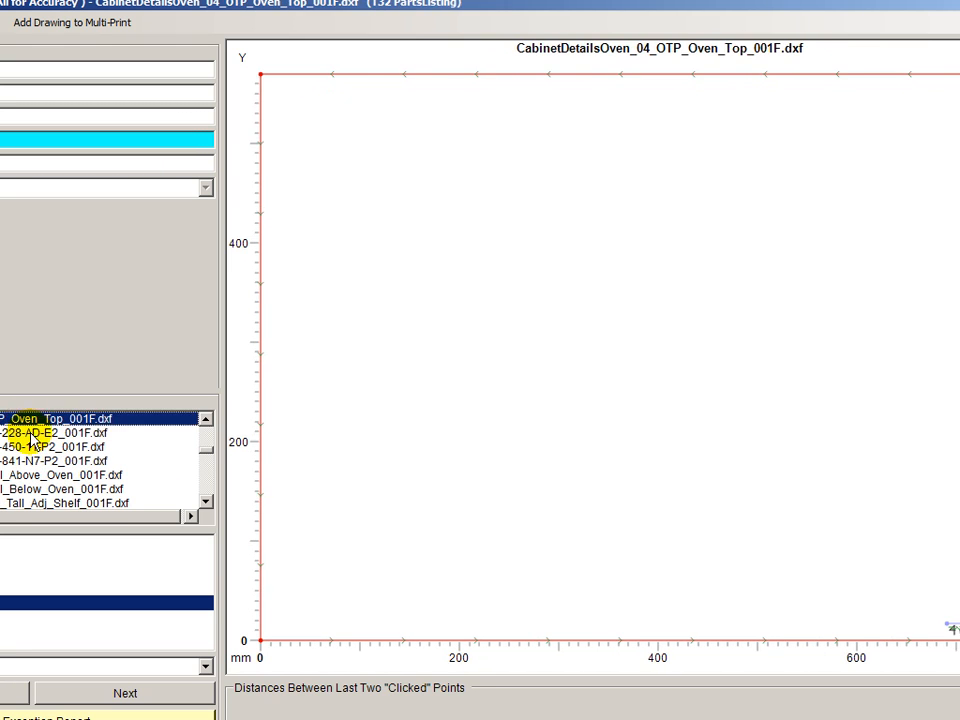
# Examine the machining on unit 5's Tall Side Left and Tall Side Right drawings
pyautogui.scroll(-1, 30, 448)
pyautogui.scroll(-3, 34, 447)
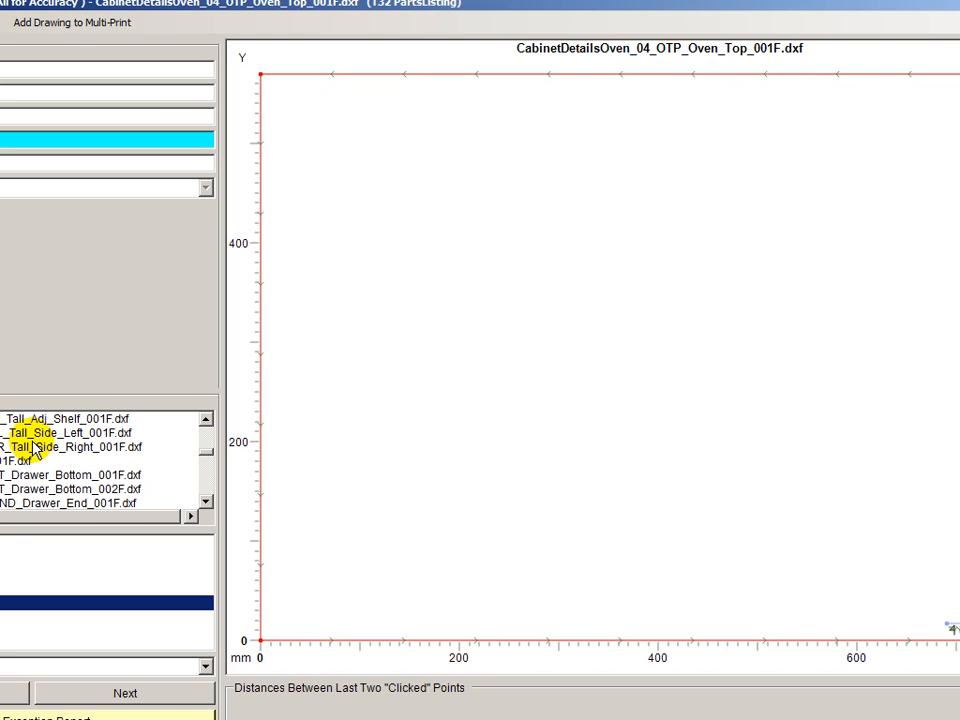
pyautogui.scroll(-3, 34, 447)
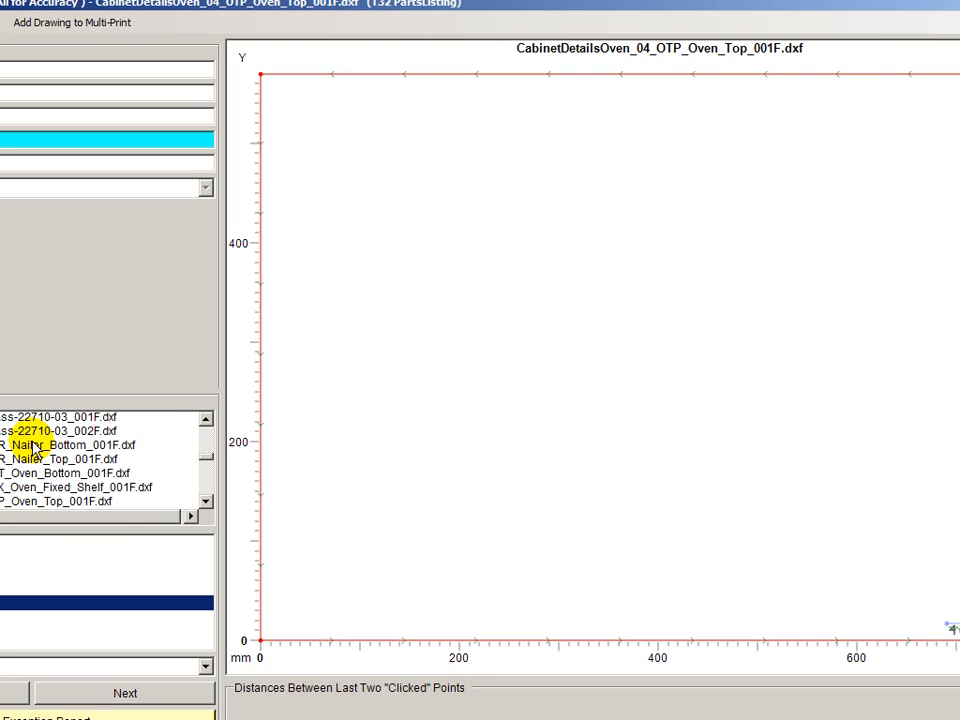
pyautogui.scroll(-1, 34, 447)
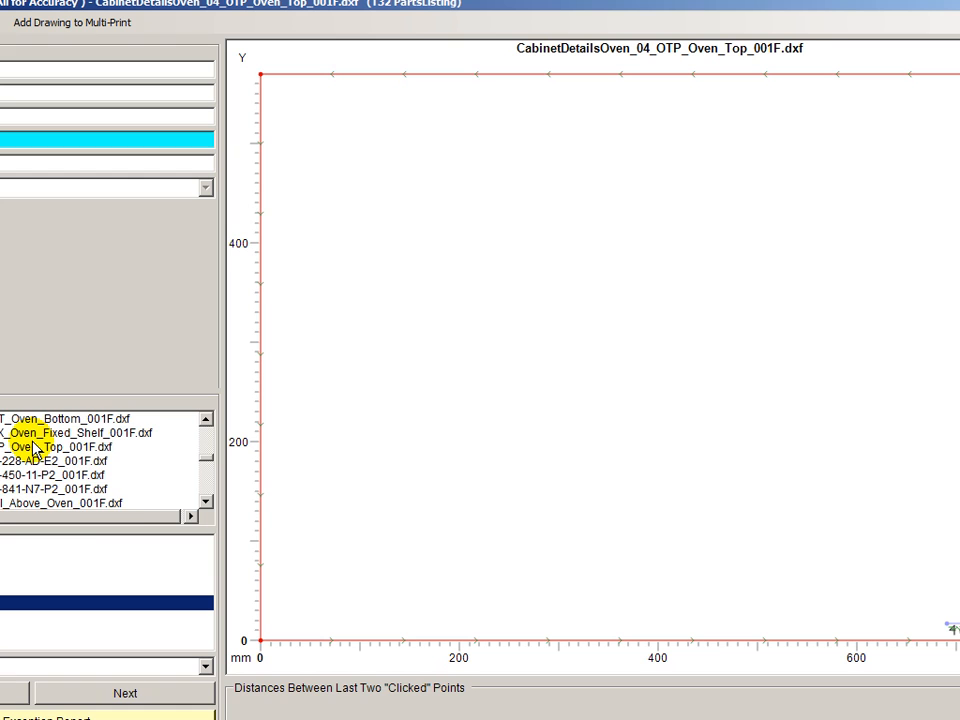
pyautogui.scroll(-2, 34, 447)
pyautogui.click(22, 449)
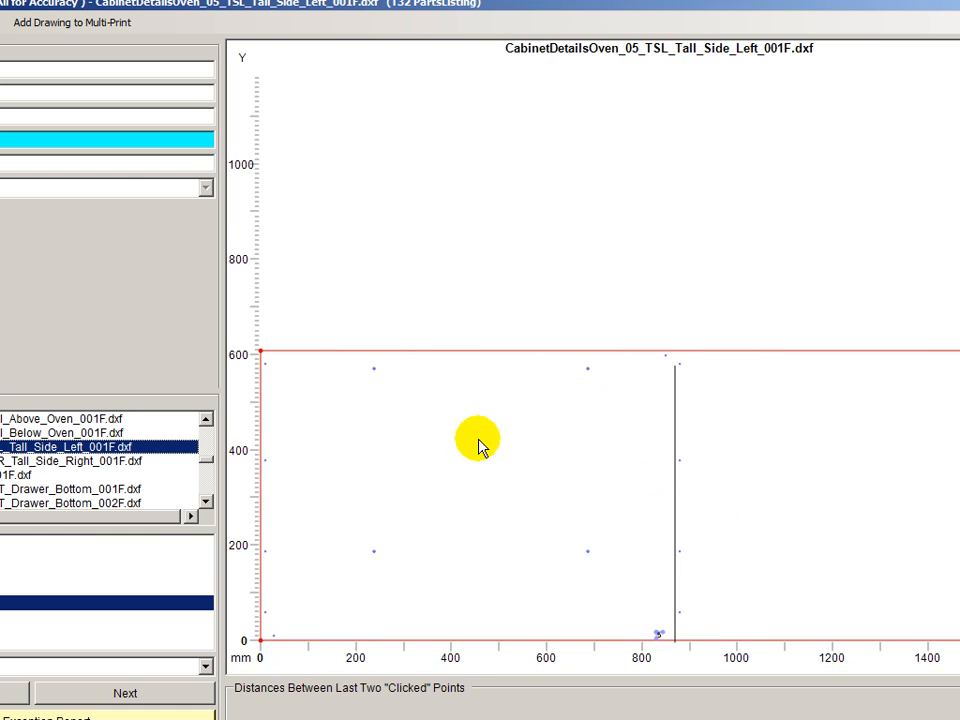
pyautogui.click(14, 462)
# Examine unit 6's Tall Side Left drawing
pyautogui.scroll(-3, 22, 465)
pyautogui.scroll(-4, 22, 465)
pyautogui.scroll(-4, 22, 465)
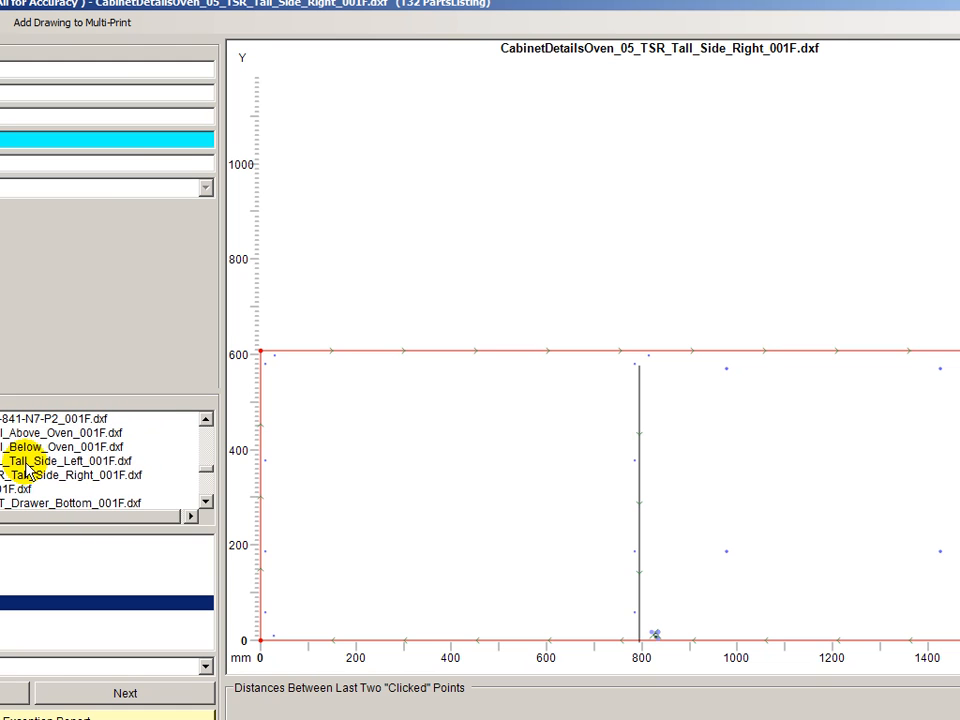
pyautogui.click(26, 461)
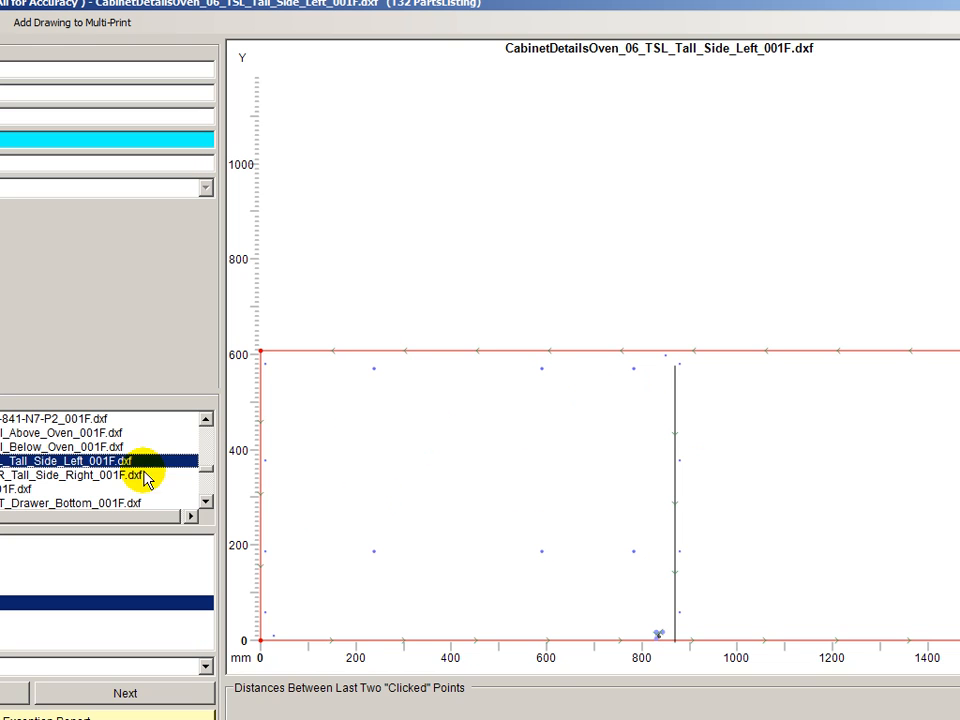
# Examine unit 8's Tall Side Left drawing, and close the part viewer and the Parts Cut-List
pyautogui.scroll(-10, 75, 475)
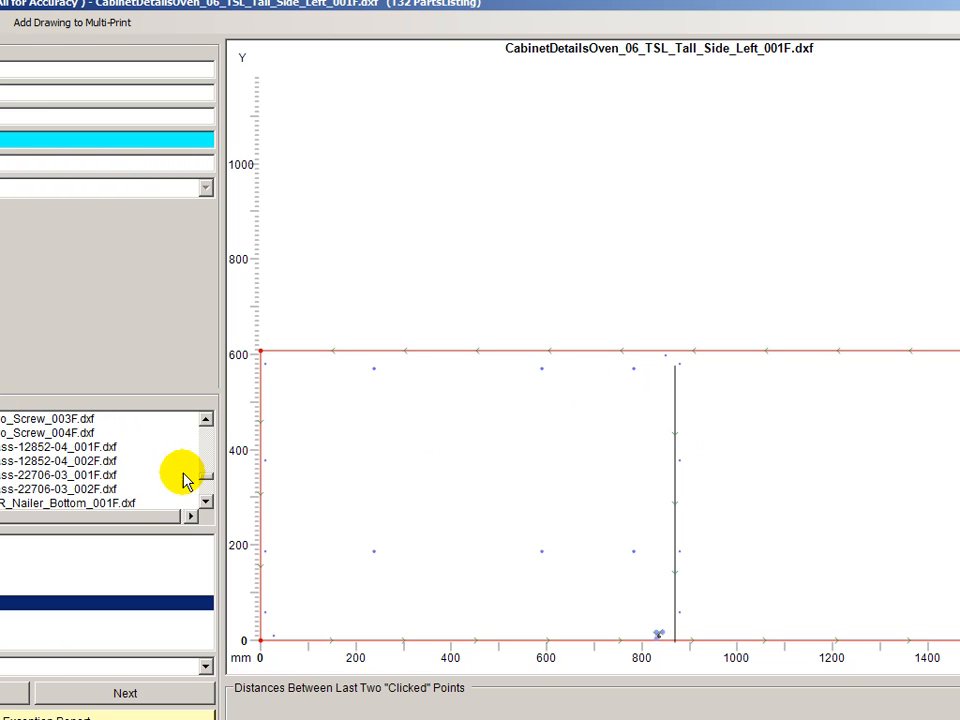
pyautogui.scroll(10, 208, 482)
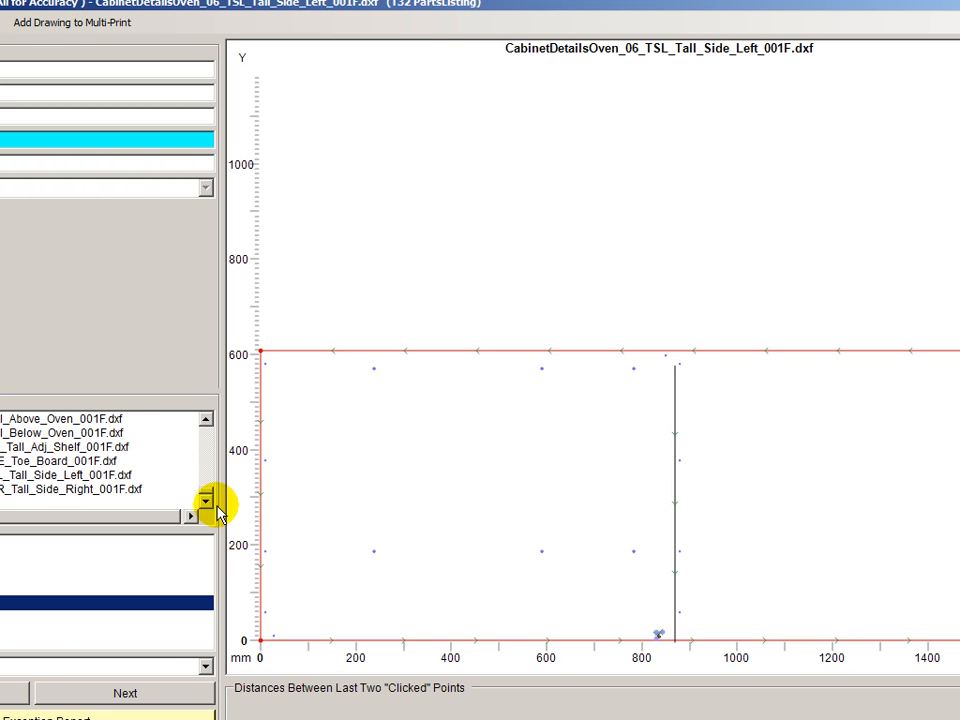
pyautogui.click(56, 478)
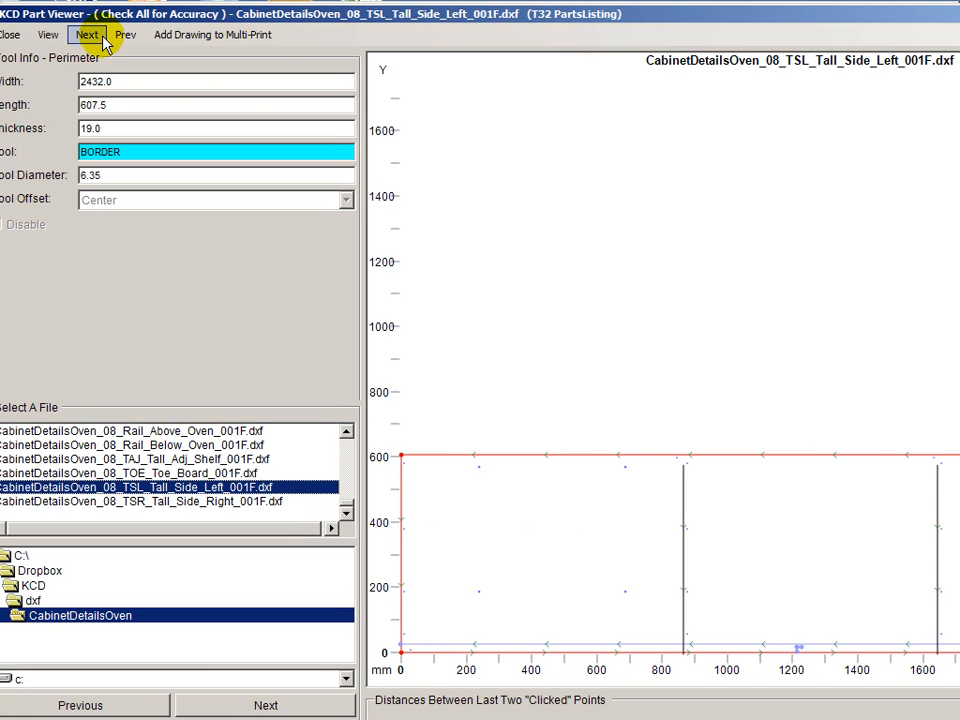
pyautogui.click(0, 22)
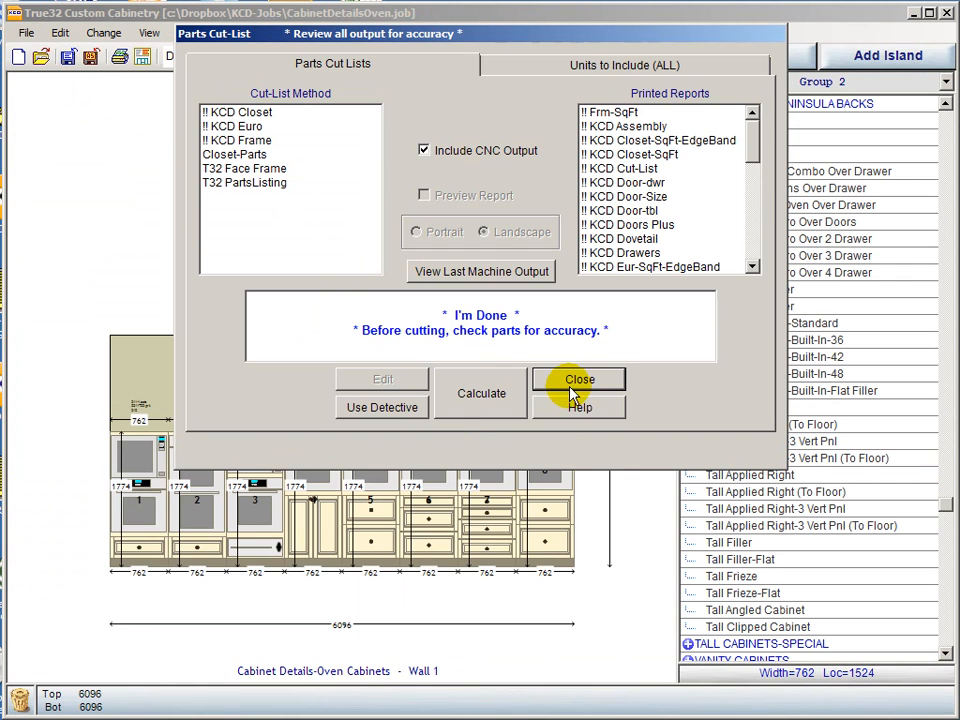
pyautogui.click(575, 380)
# Open CabinetDetailsPiecut.job from the KCD-Jobs folder without saving the current oven job
pyautogui.click(24, 30)
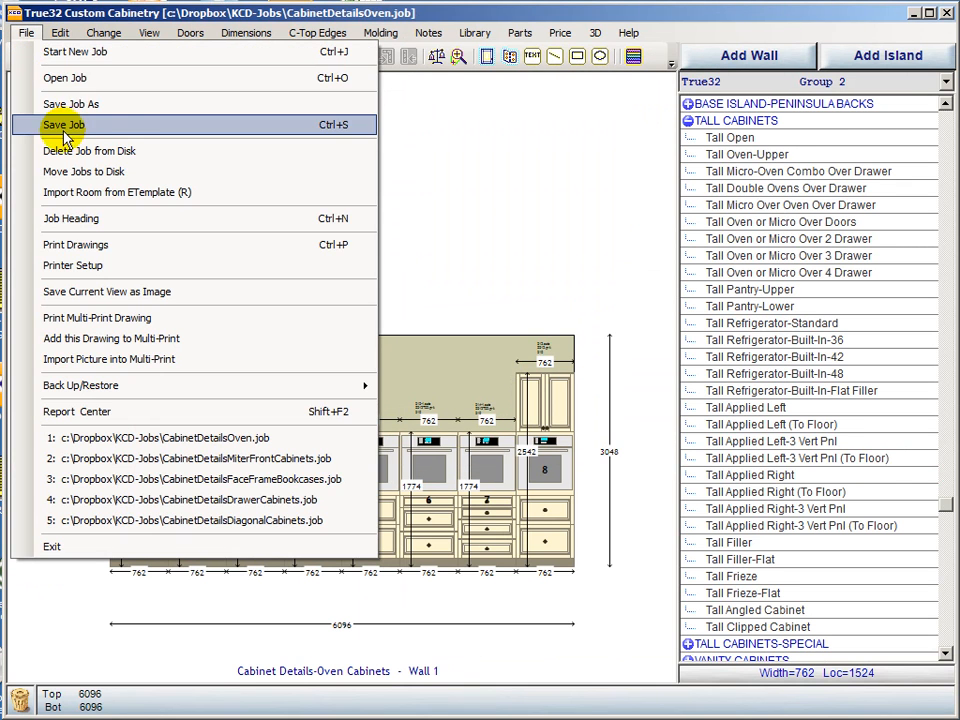
pyautogui.click(52, 76)
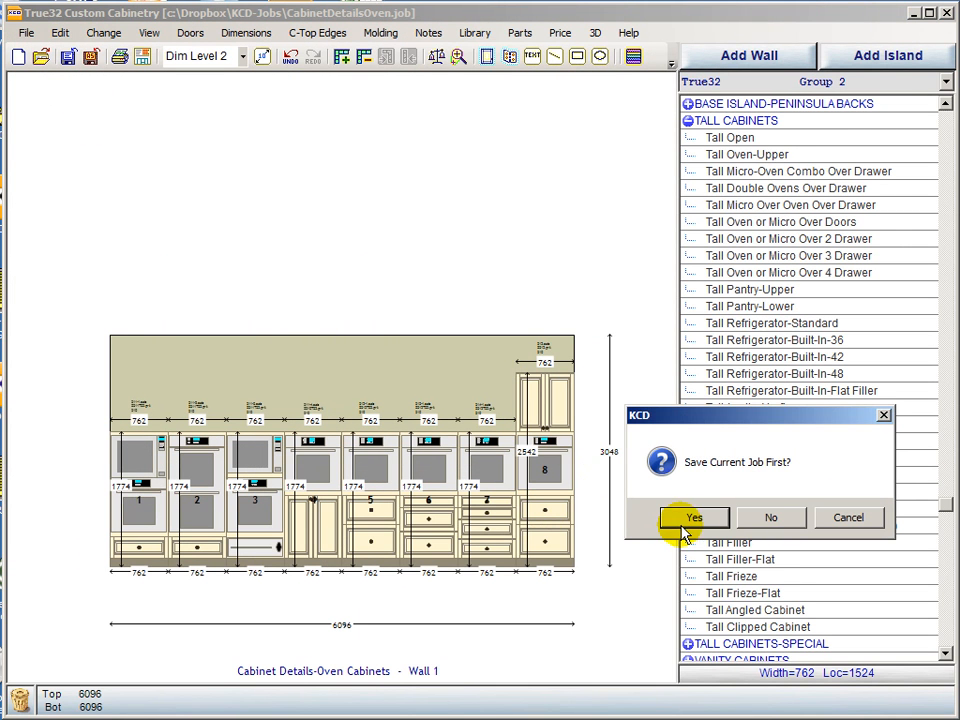
pyautogui.click(766, 518)
pyautogui.press('c')
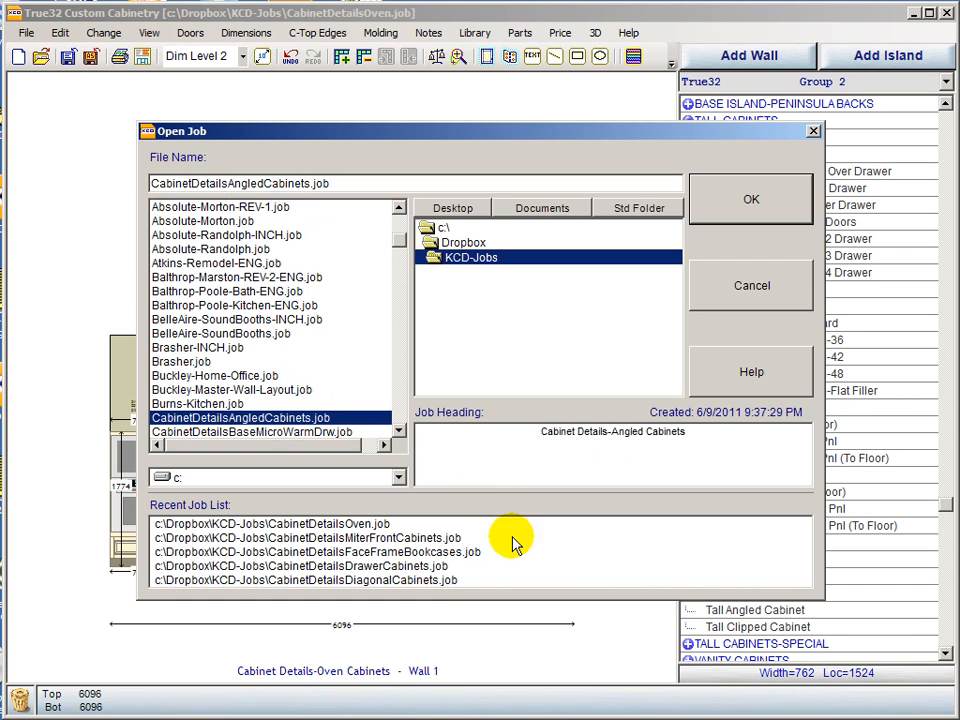
pyautogui.click(398, 415)
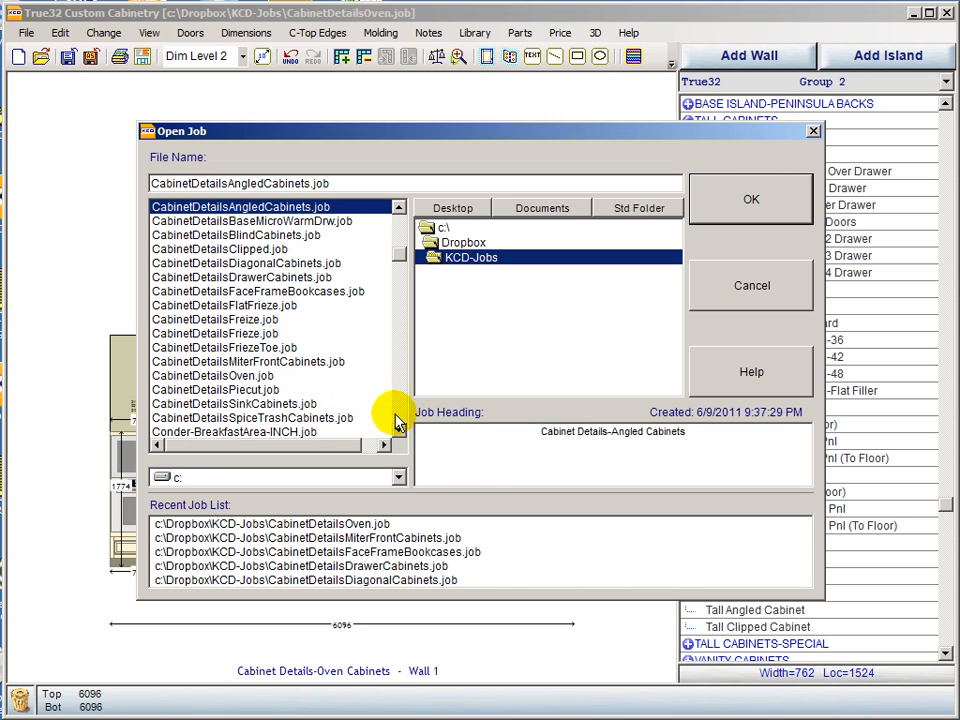
pyautogui.click(222, 390)
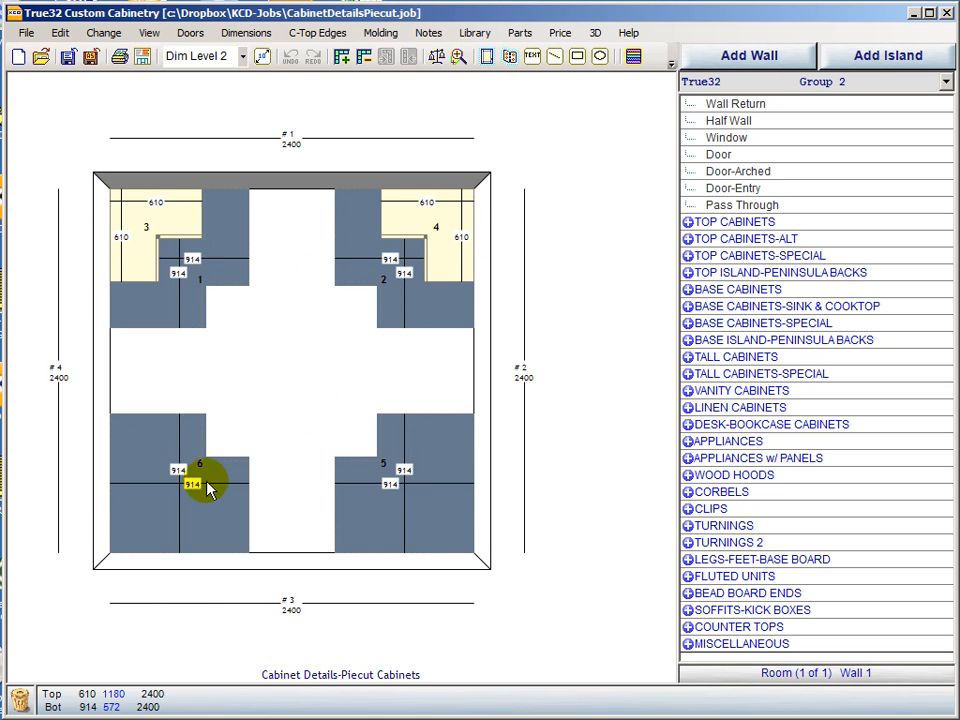
# View the piecut cabinets in the elevations of walls 1, 2 and 3
pyautogui.doubleClick(423, 134)
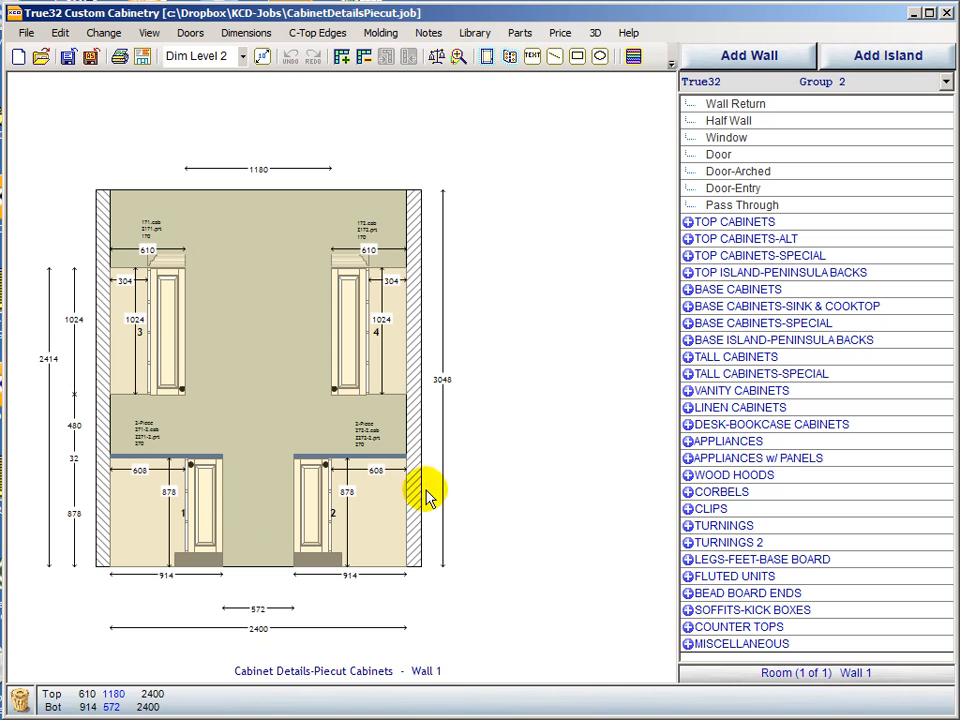
pyautogui.click(713, 683)
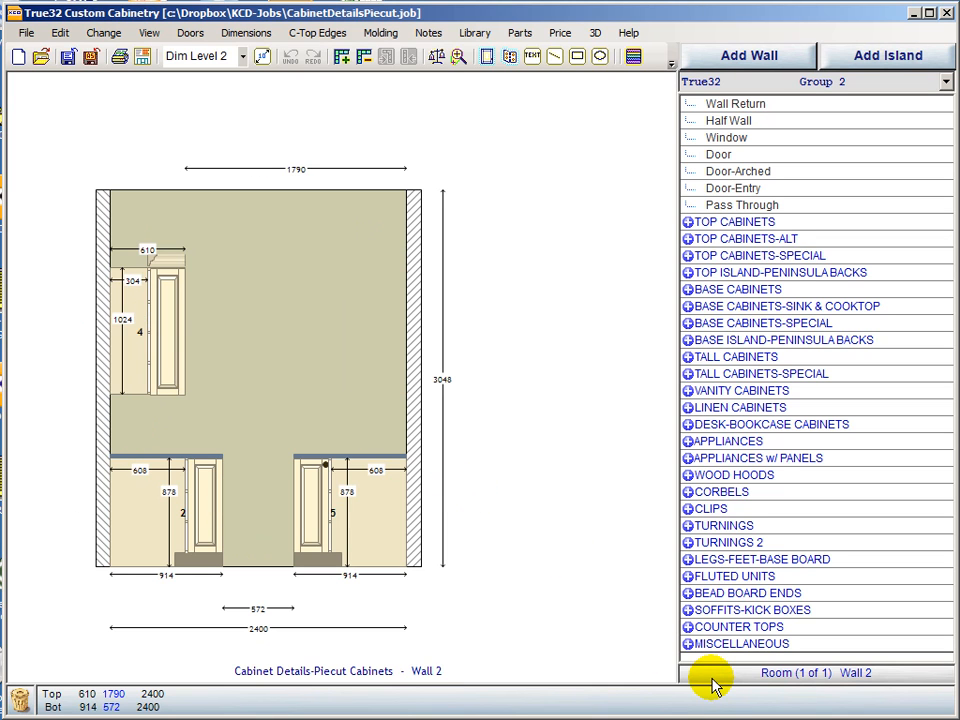
pyautogui.click(713, 683)
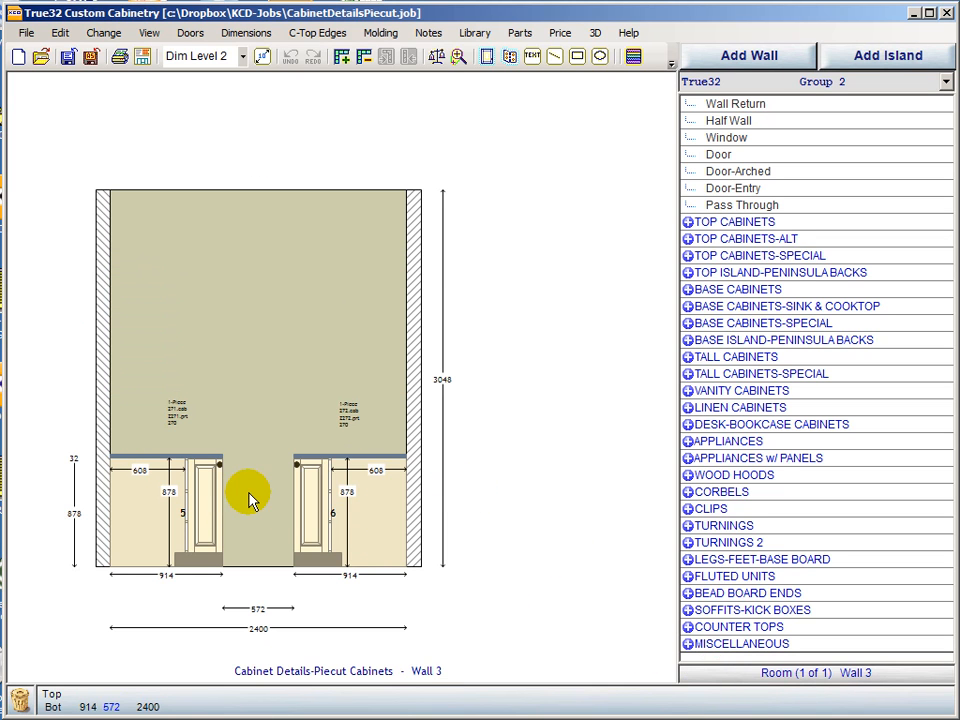
# View the floor plan of the piecut cabinets room and return to the wall 3 elevation
pyautogui.doubleClick(485, 190)
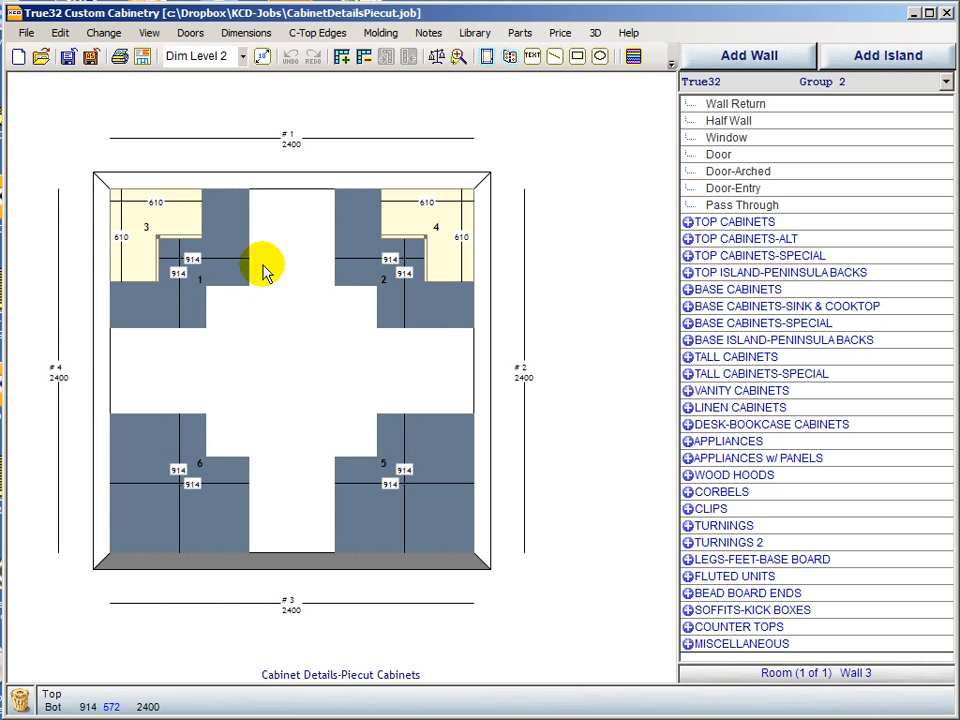
pyautogui.click(558, 158)
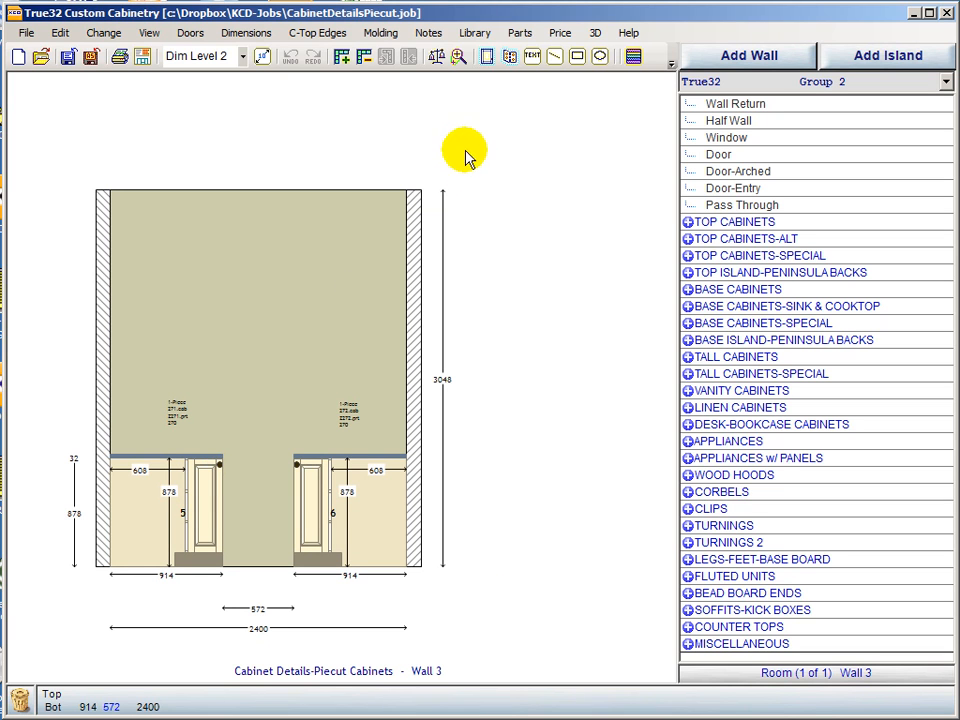
# Generate the T32 PartsListing with CNC output using the Zargen1 drawer box construction method, and reposition the part viewer
pyautogui.click(519, 33)
pyautogui.click(246, 182)
pyautogui.click(497, 393)
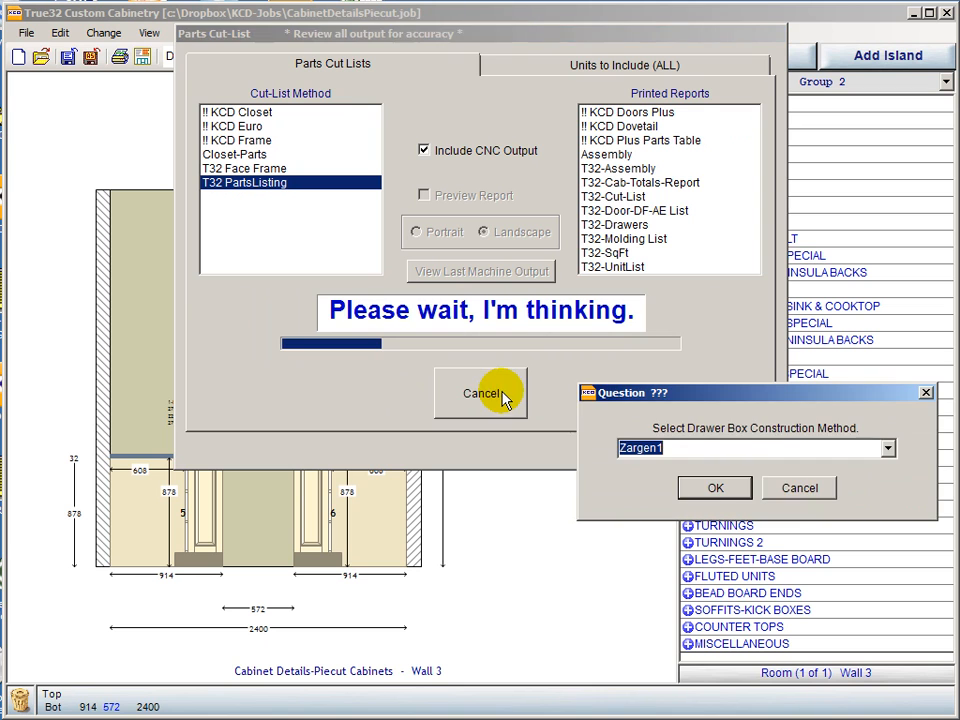
pyautogui.click(700, 488)
pyautogui.click(708, 489)
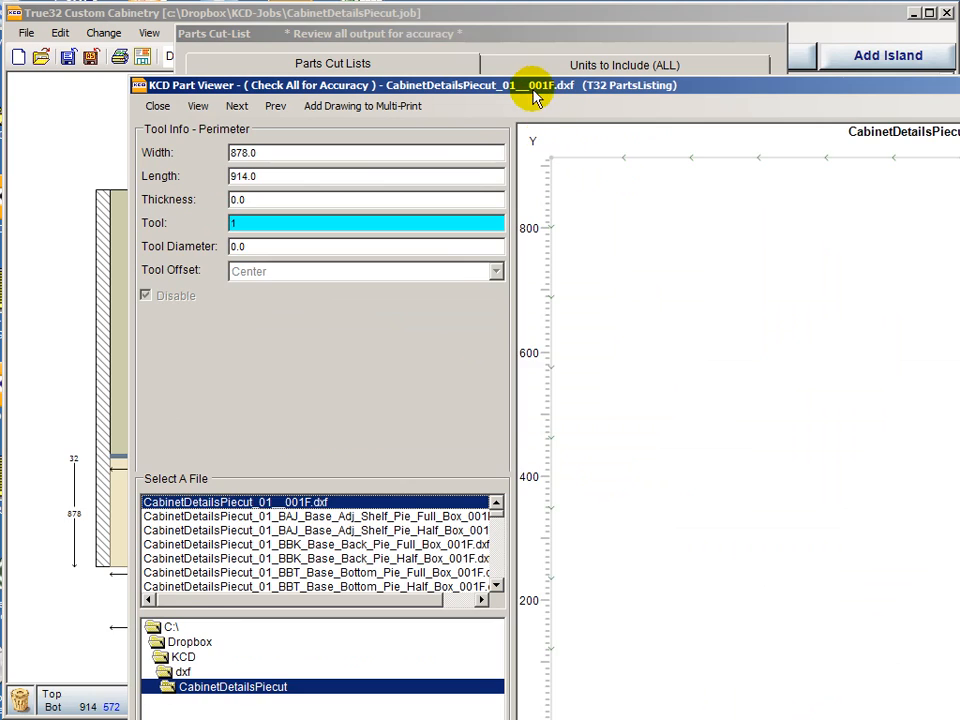
pyautogui.moveTo(538, 85); pyautogui.dragTo(422, 9)
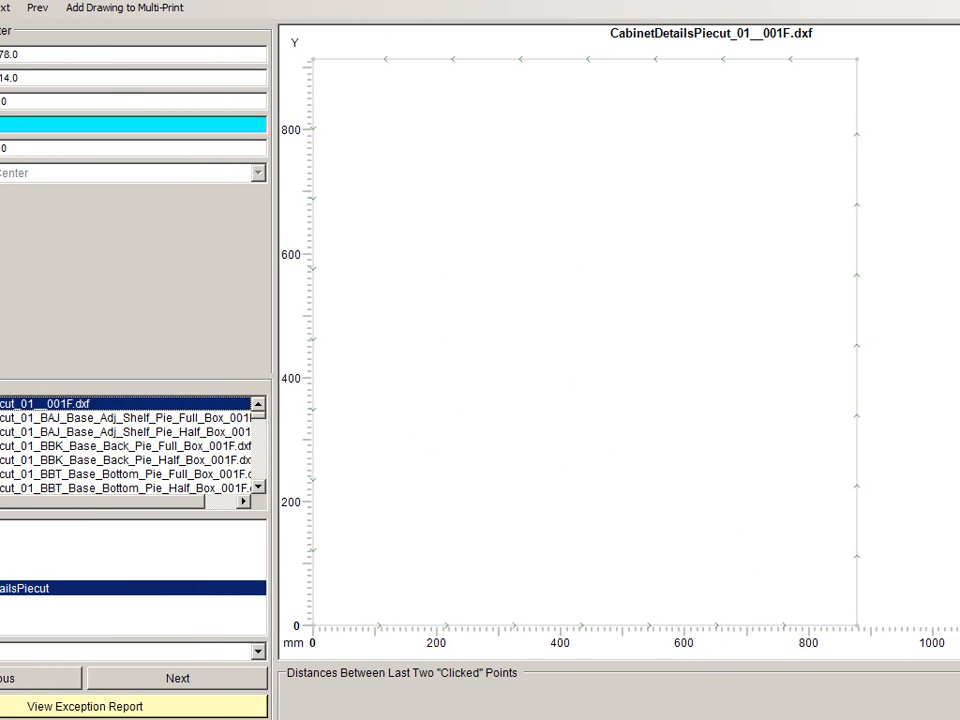
# Examine unit 1's full-box and half-box drawings of the adjustable shelf and the base back
pyautogui.click(60, 424)
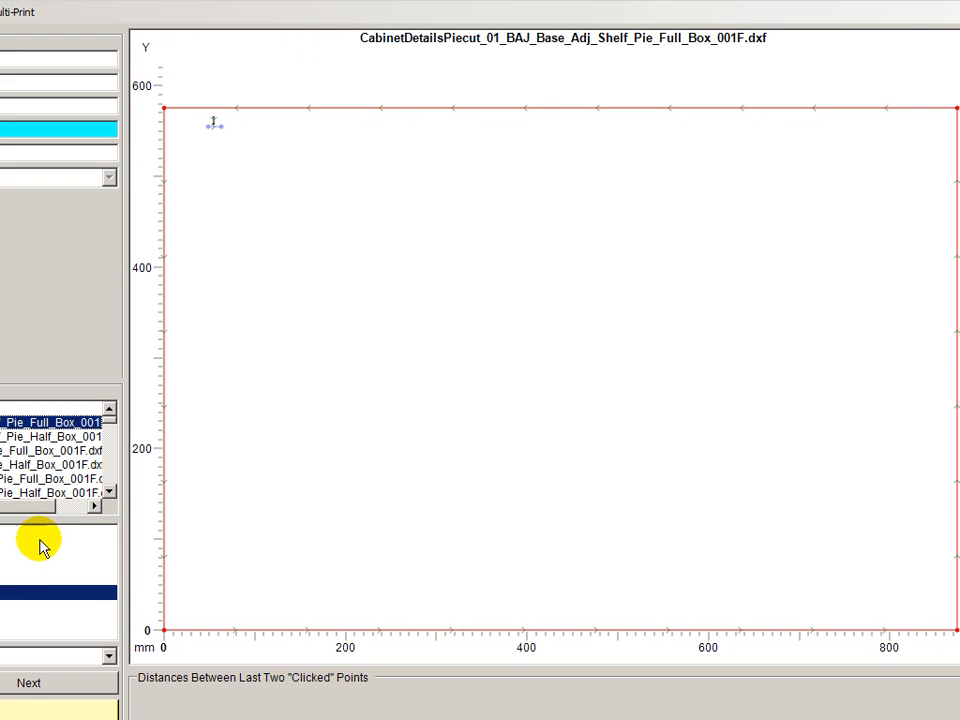
pyautogui.click(21, 438)
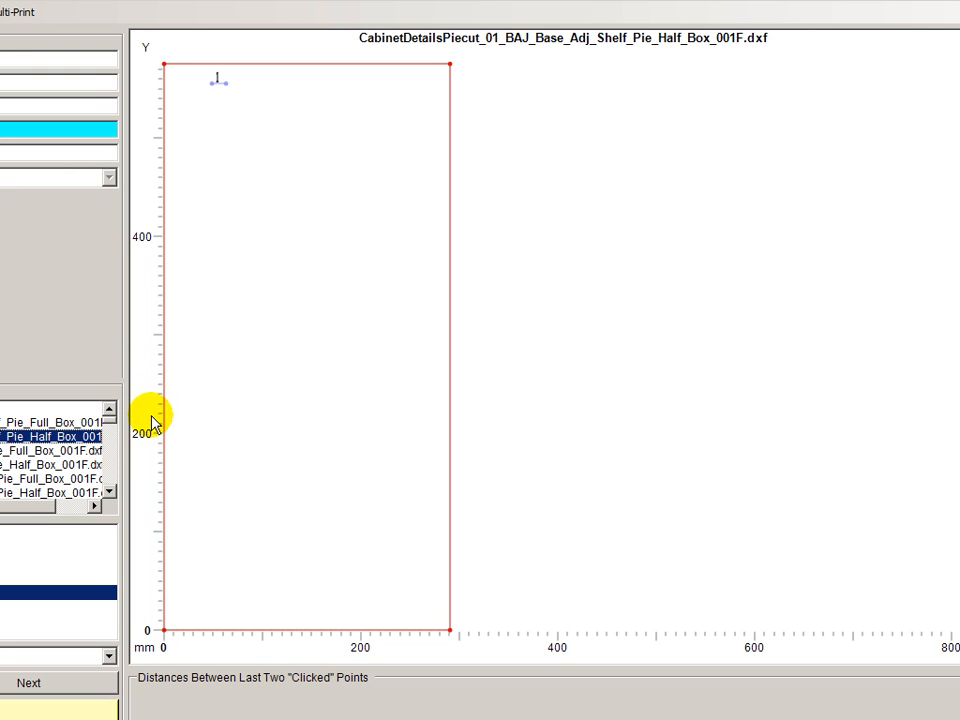
pyautogui.click(25, 452)
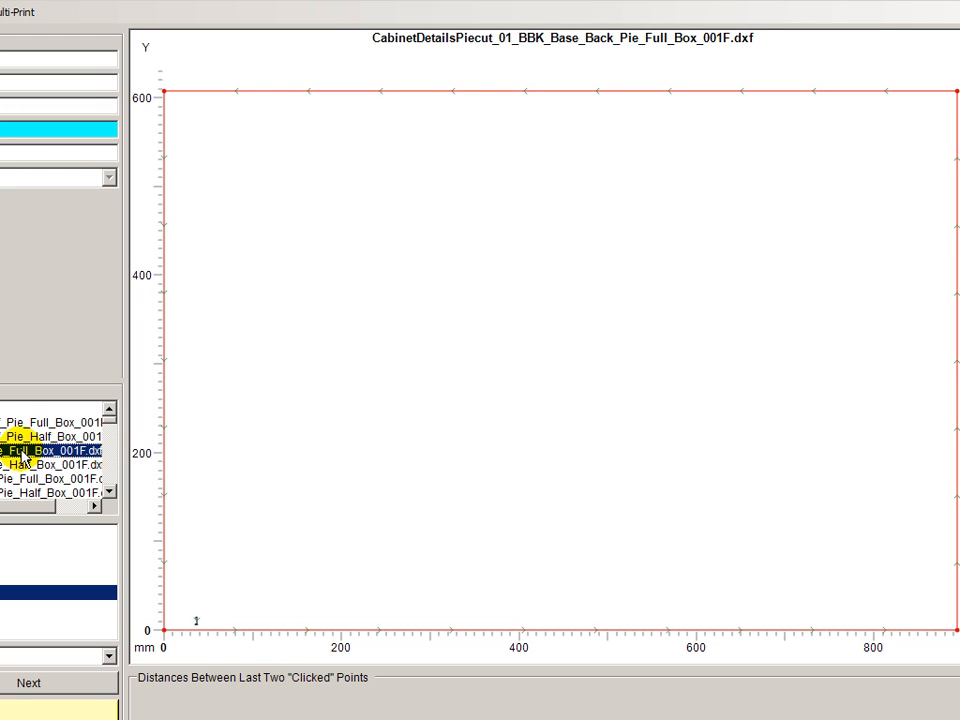
pyautogui.scroll(-1, 24, 456)
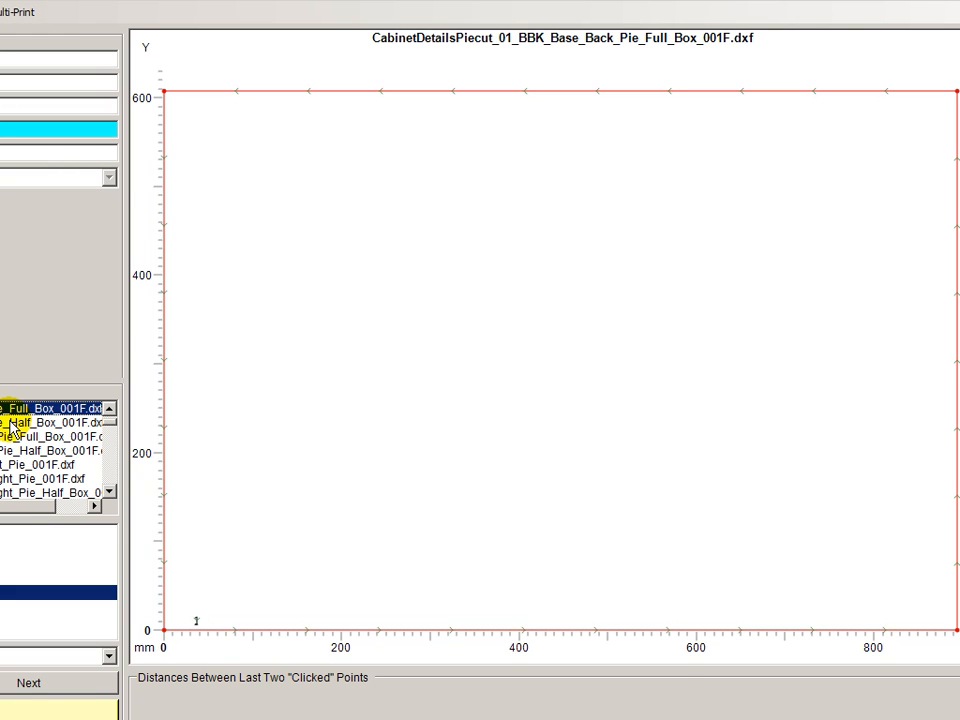
pyautogui.click(12, 422)
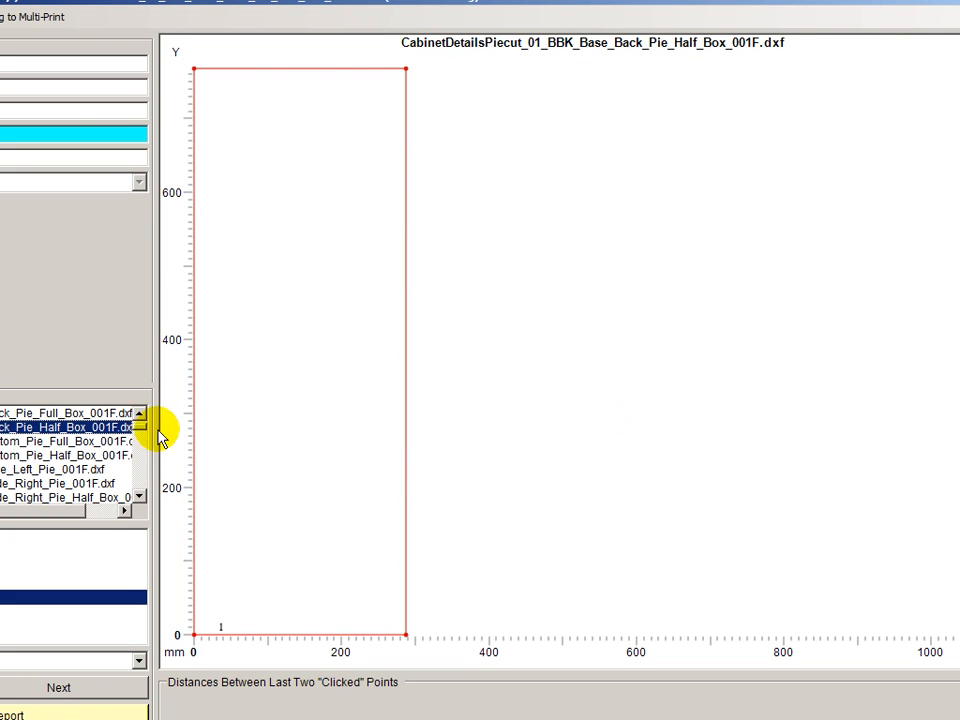
# Examine unit 1's full-box and half-box base bottoms and its left, right and half-box right base side drawings
pyautogui.click(40, 442)
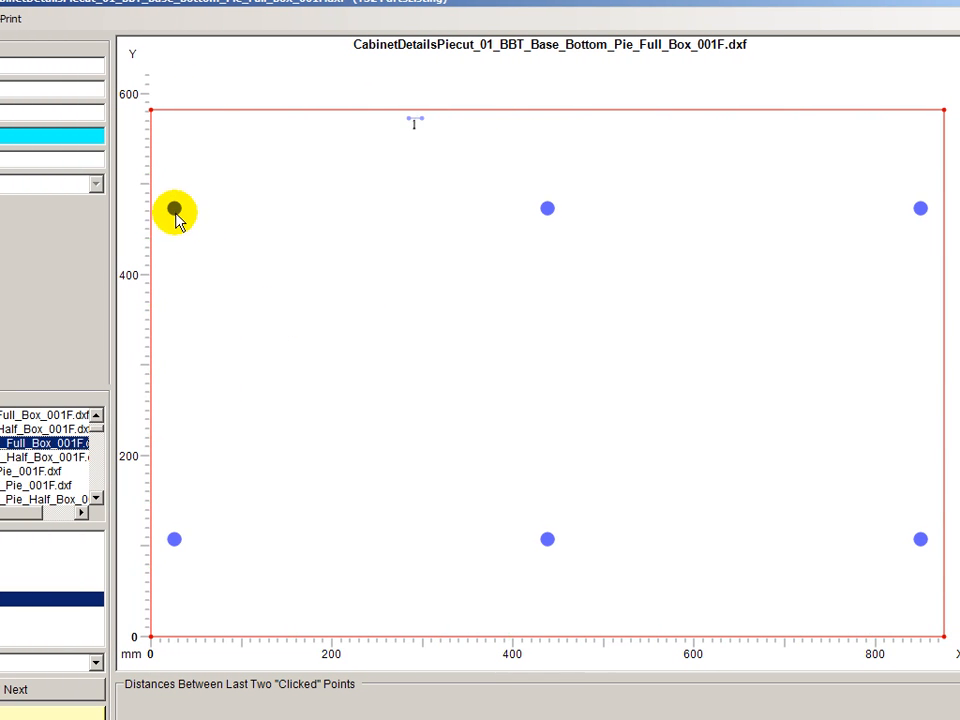
pyautogui.click(22, 457)
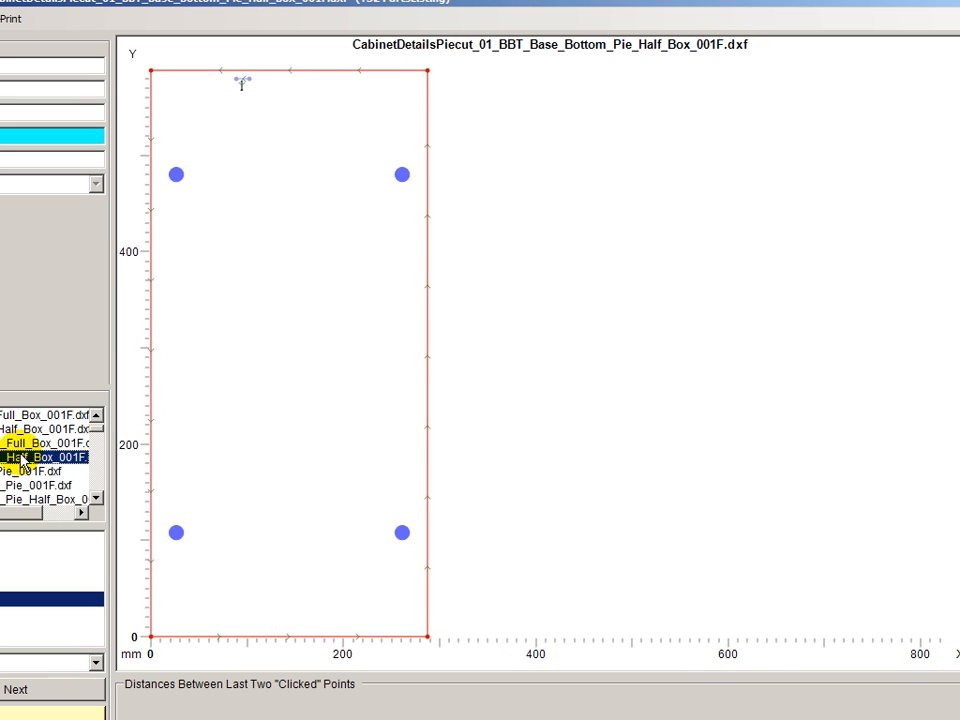
pyautogui.scroll(-1, 22, 457)
pyautogui.click(12, 429)
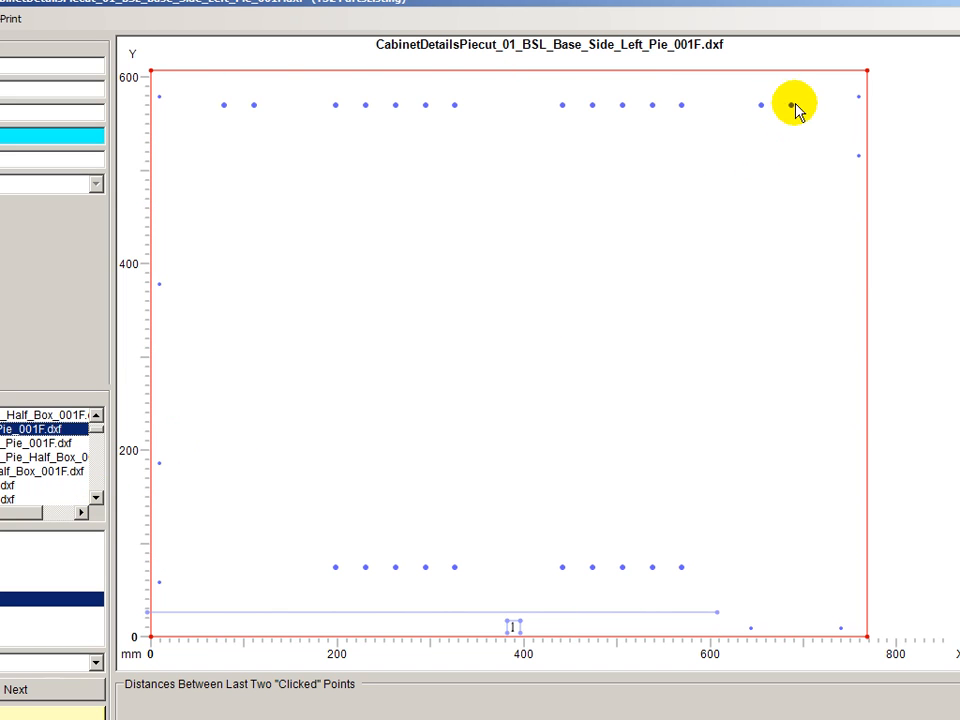
pyautogui.click(95, 498)
pyautogui.click(12, 428)
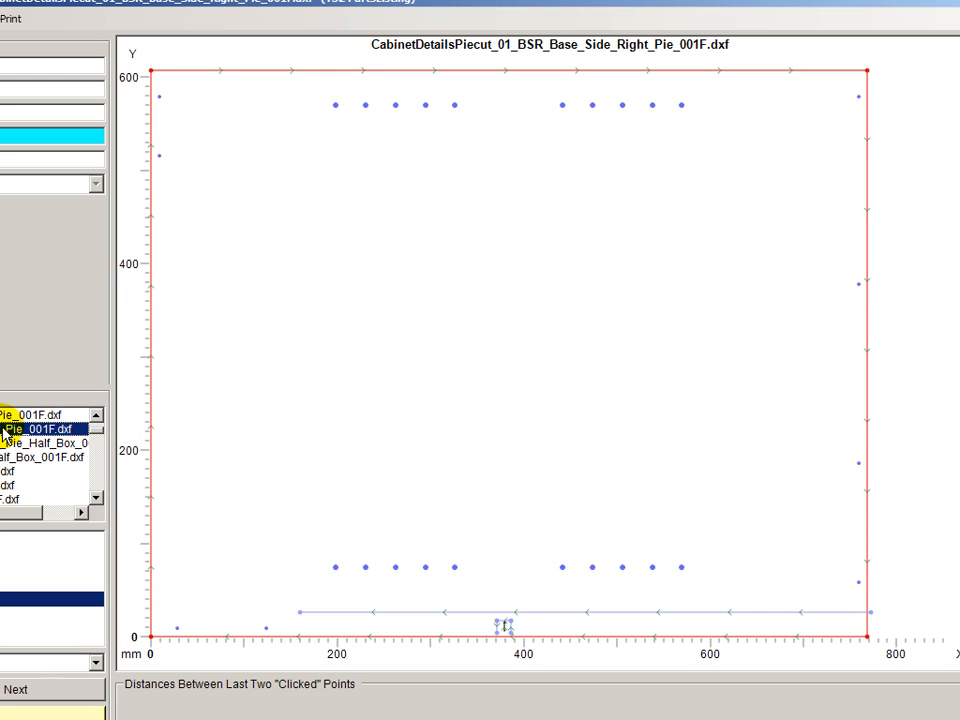
pyautogui.click(12, 445)
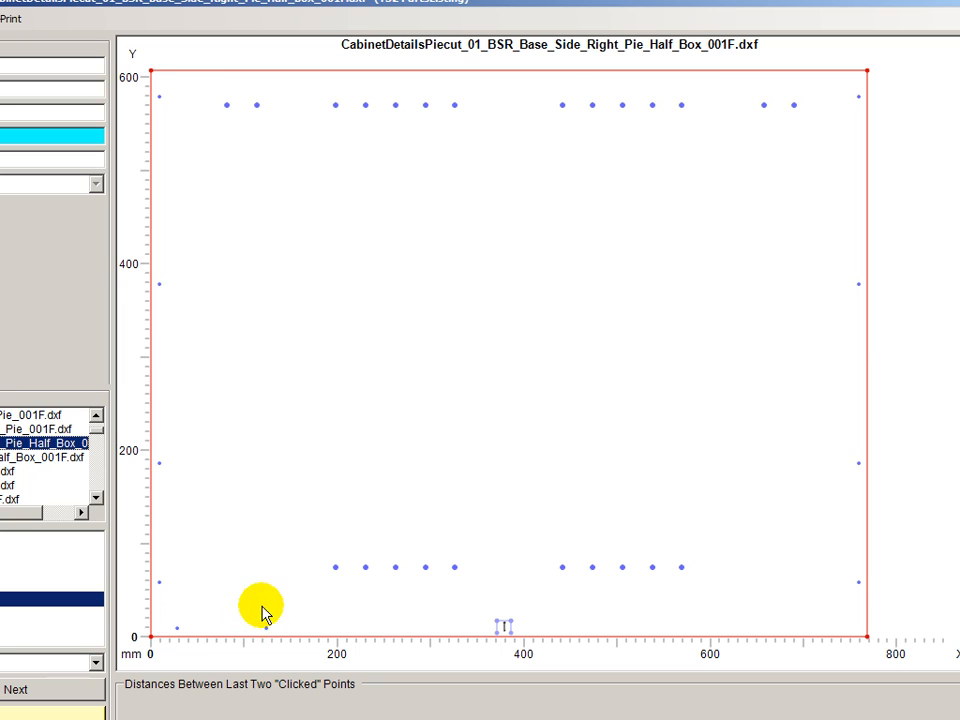
# Examine unit 1's Base Top Pie Half Box drawing
pyautogui.click(95, 497)
pyautogui.click(95, 497)
pyautogui.click(33, 429)
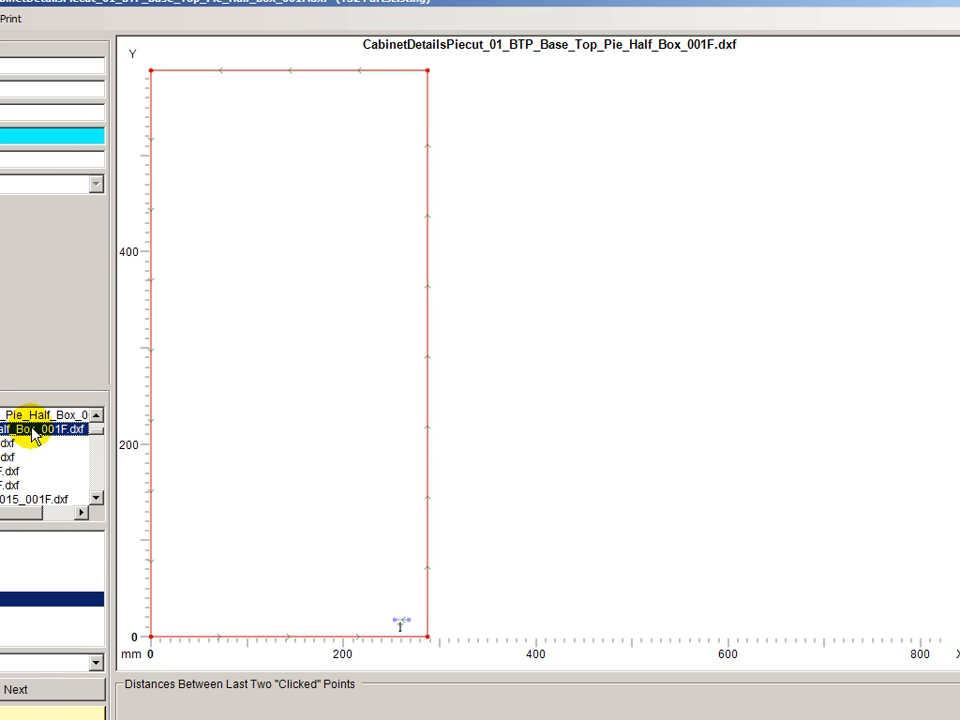
# Examine unit 1's Nailer Pie Full Box and Rail Pie Front drawings
pyautogui.click(95, 497)
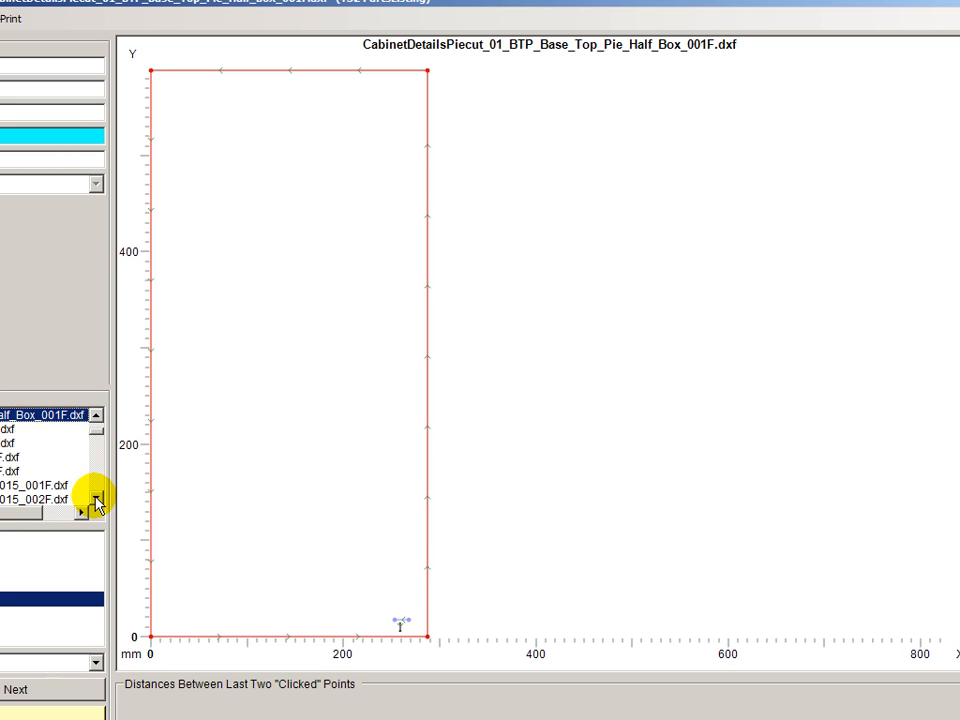
pyautogui.click(95, 497)
pyautogui.click(96, 499)
pyautogui.click(96, 499)
pyautogui.click(96, 499)
pyautogui.click(96, 499)
pyautogui.click(19, 471)
pyautogui.scroll(-1, 20, 467)
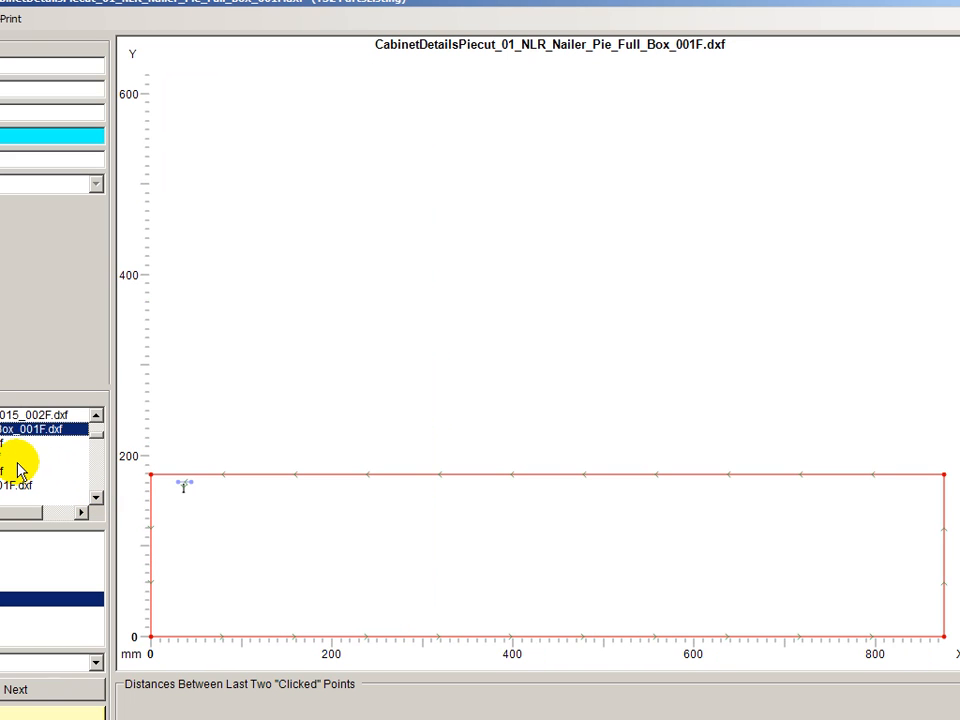
pyautogui.scroll(-1, 22, 461)
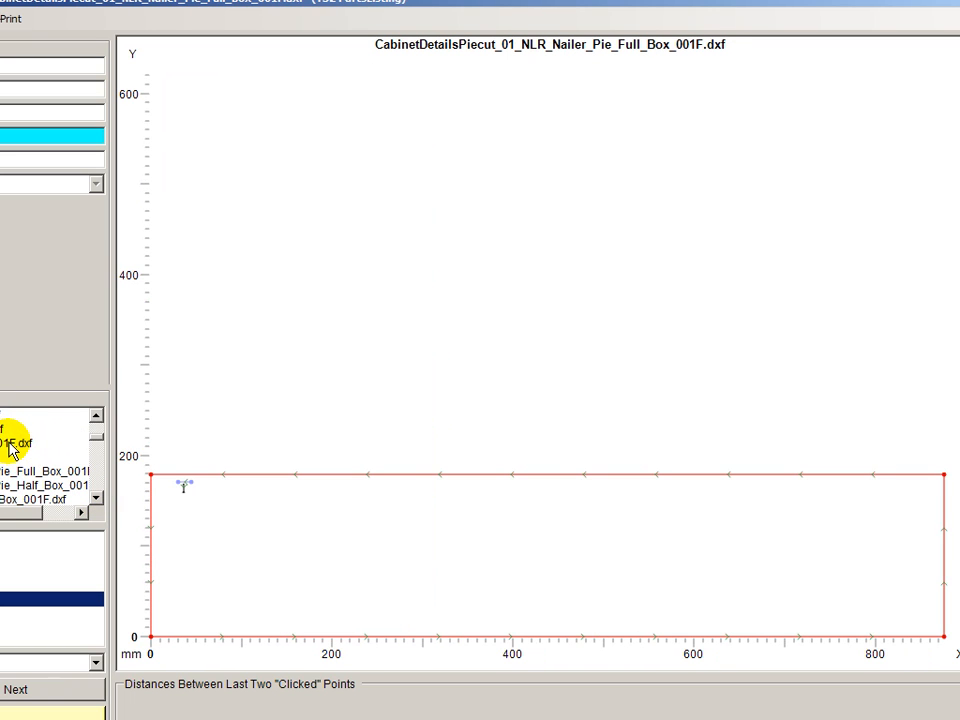
pyautogui.click(16, 444)
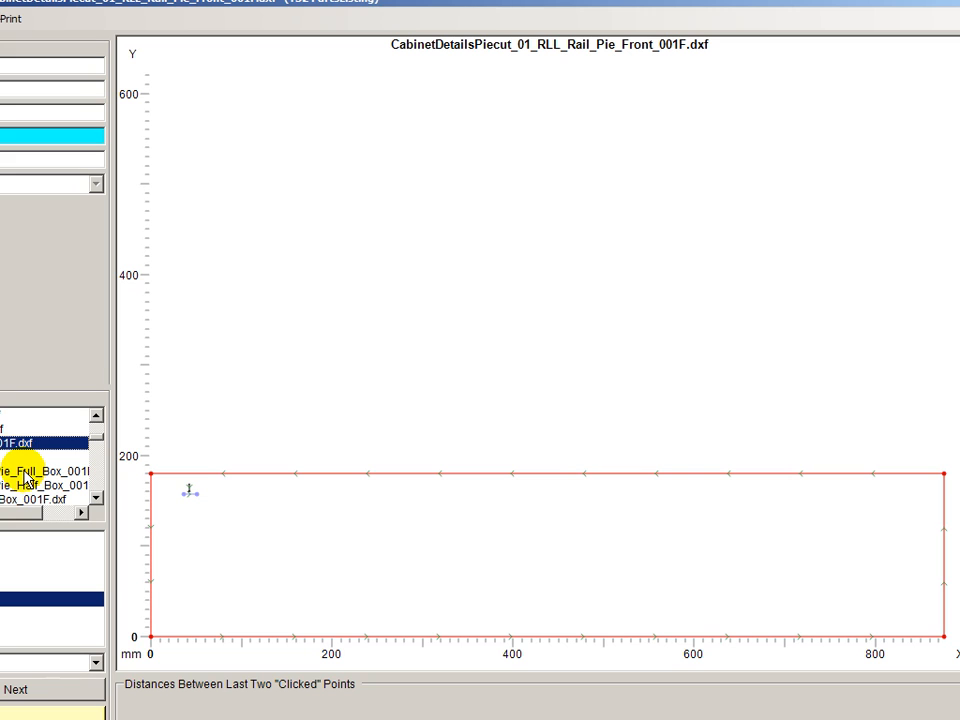
# Examine unit 2's full-box adjustable shelf drawing and unit 3's Pie Corner Support drawing
pyautogui.click(14, 472)
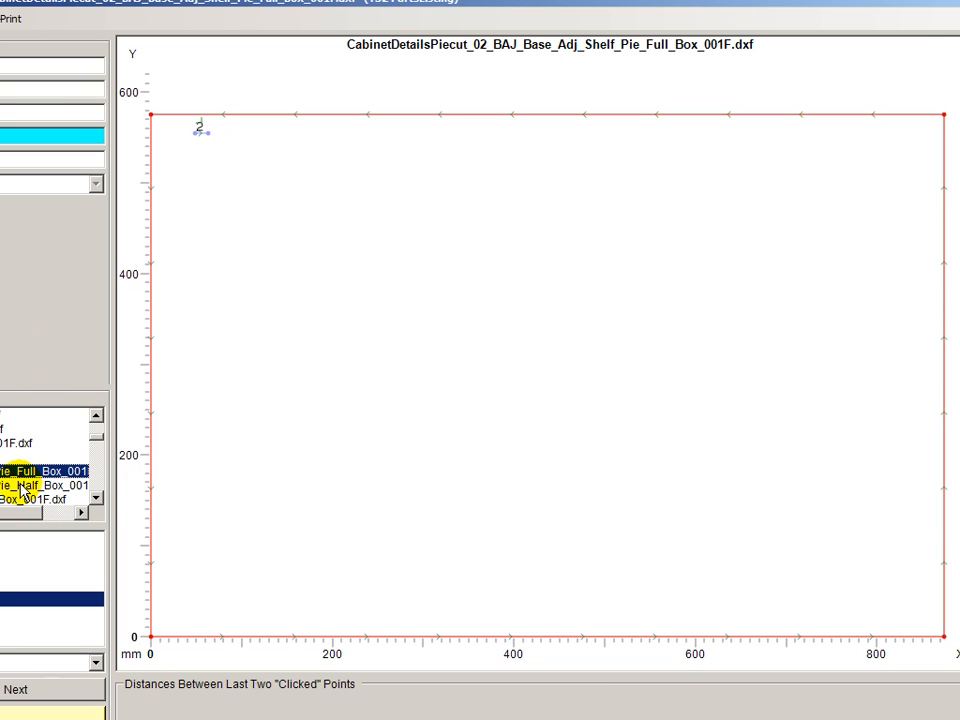
pyautogui.click(97, 488)
pyautogui.click(98, 493)
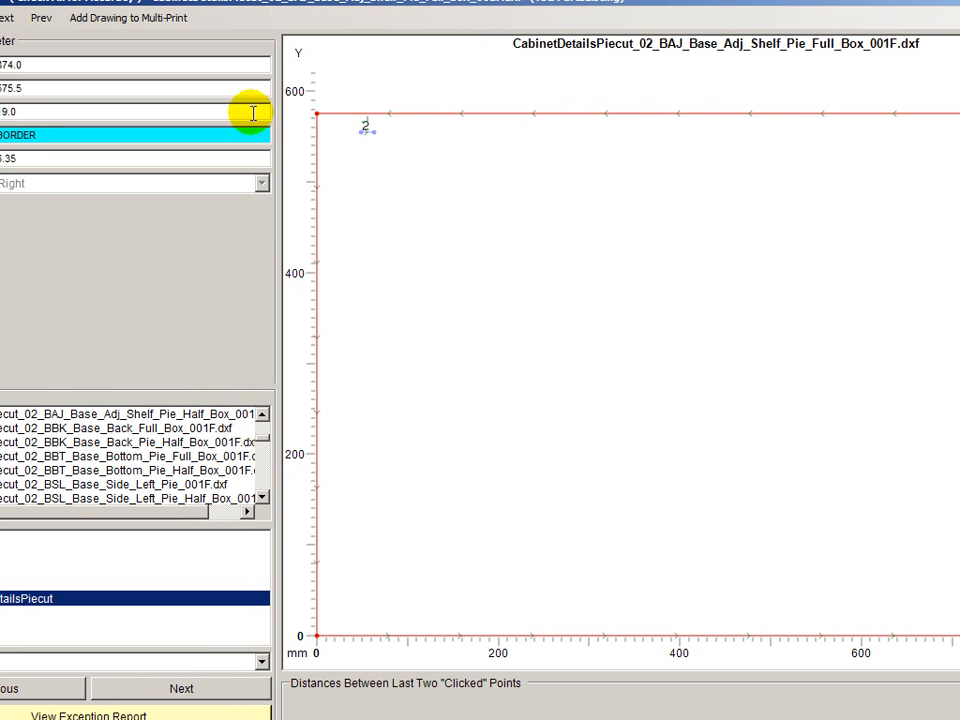
pyautogui.click(260, 486)
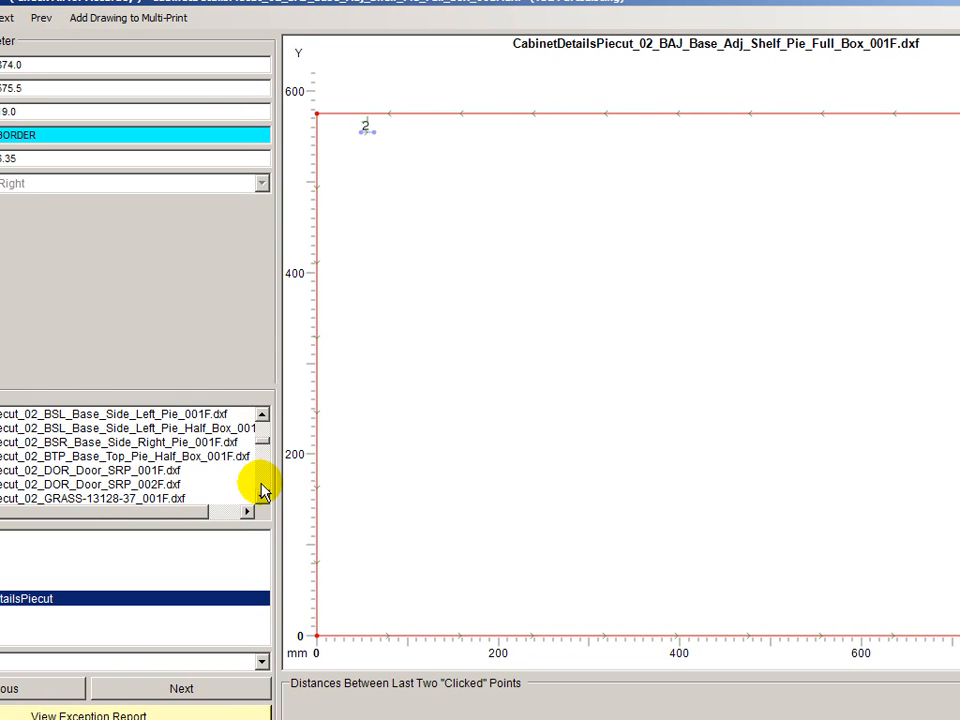
pyautogui.click(260, 486)
pyautogui.click(262, 490)
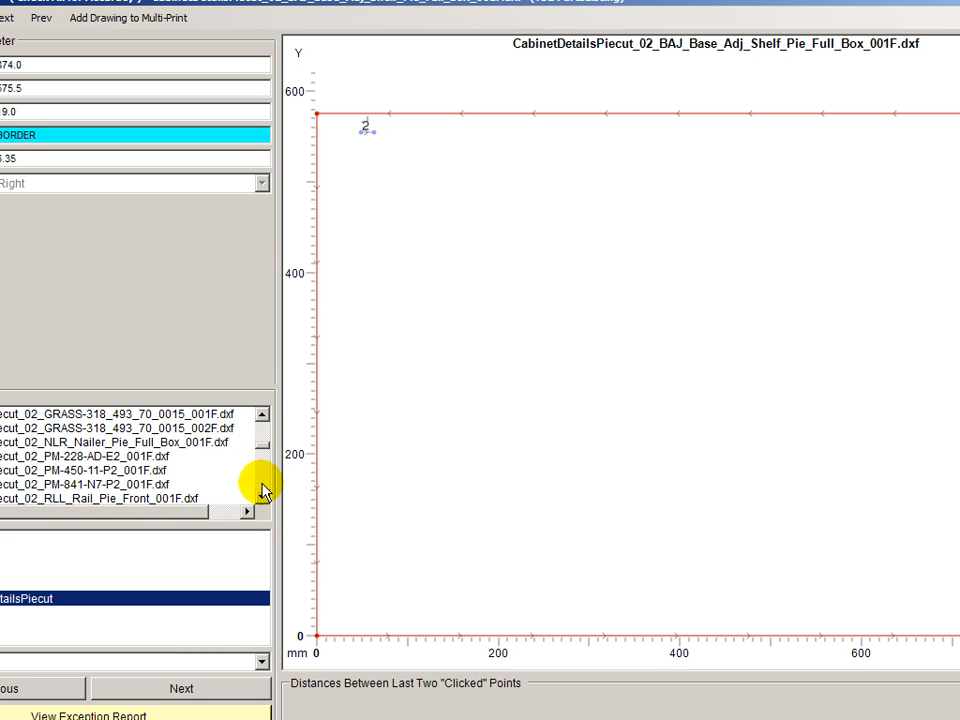
pyautogui.click(262, 490)
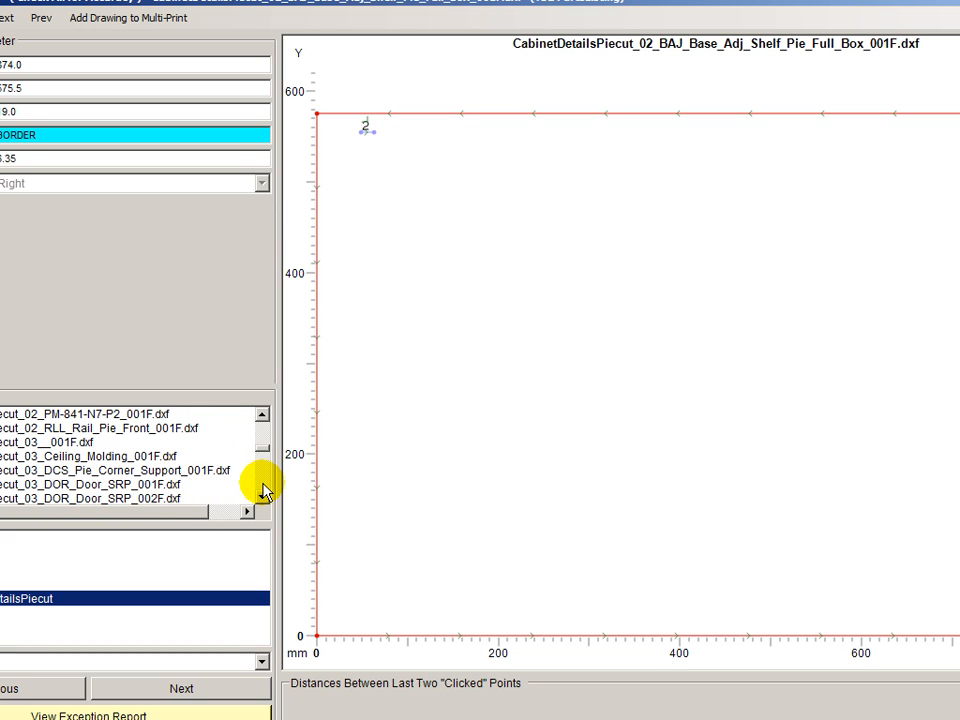
pyautogui.click(103, 470)
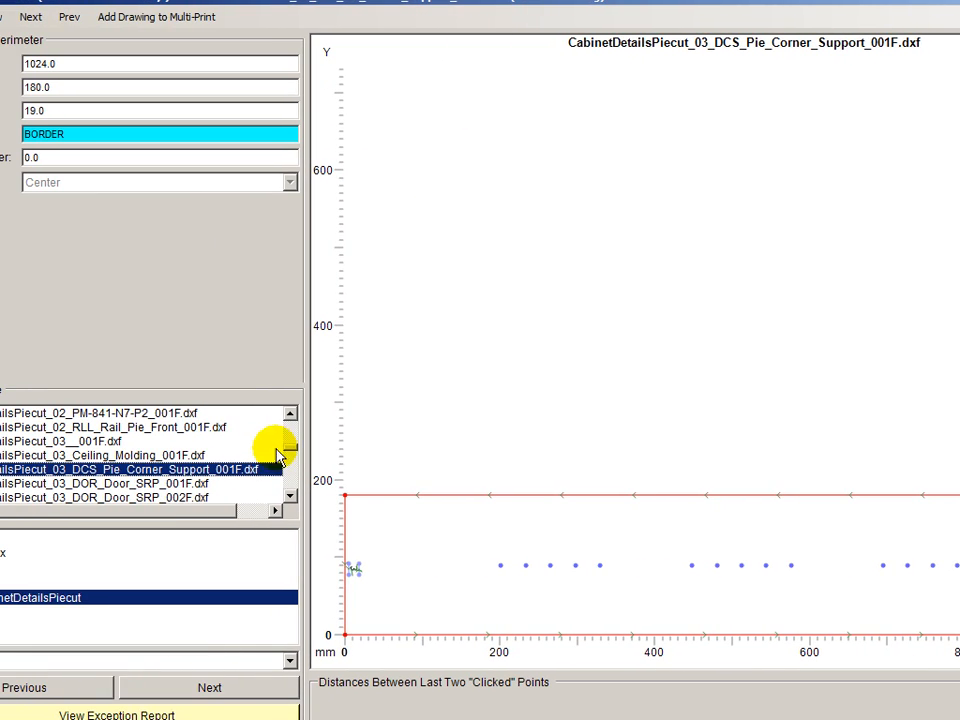
# Examine unit 5's one-piece adjustable shelf, both base backs and the base bottom drawing
pyautogui.scroll(-12, 291, 458)
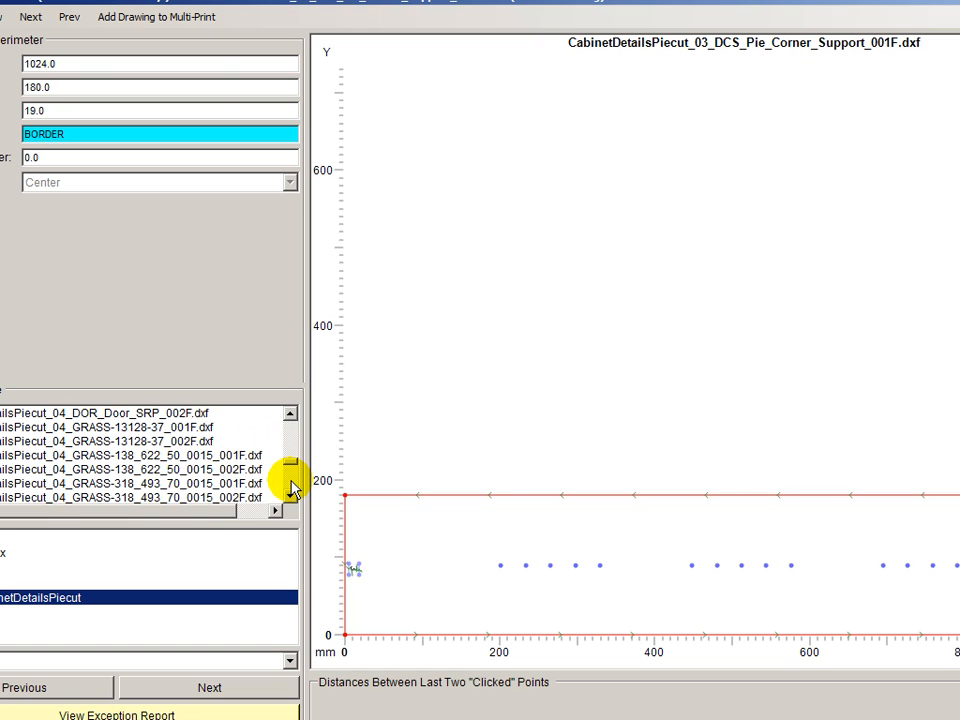
pyautogui.scroll(-5, 291, 488)
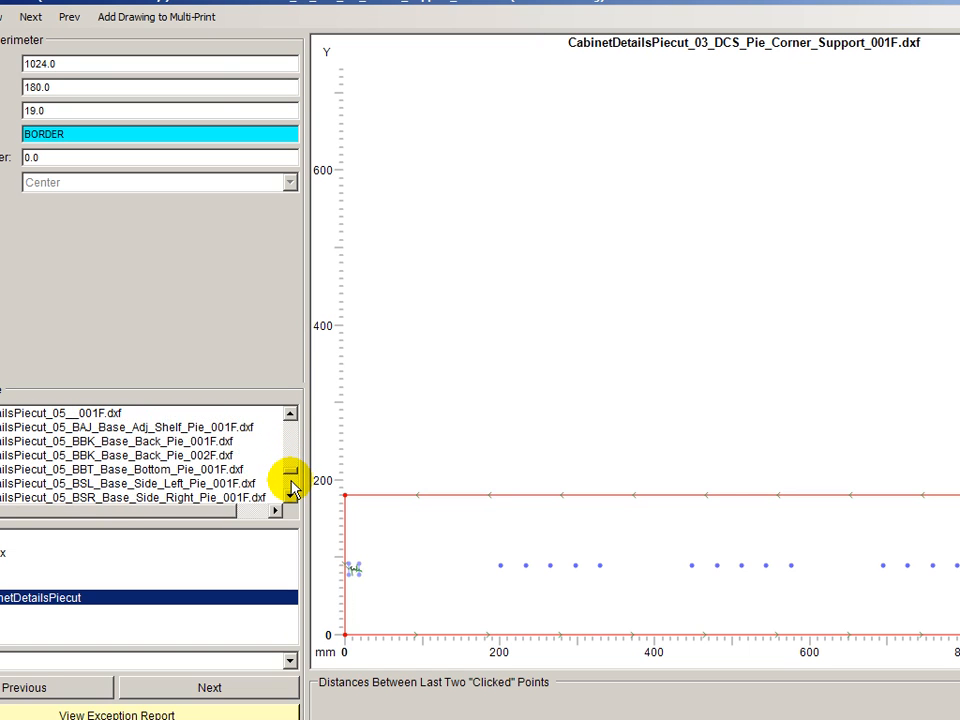
pyautogui.click(180, 427)
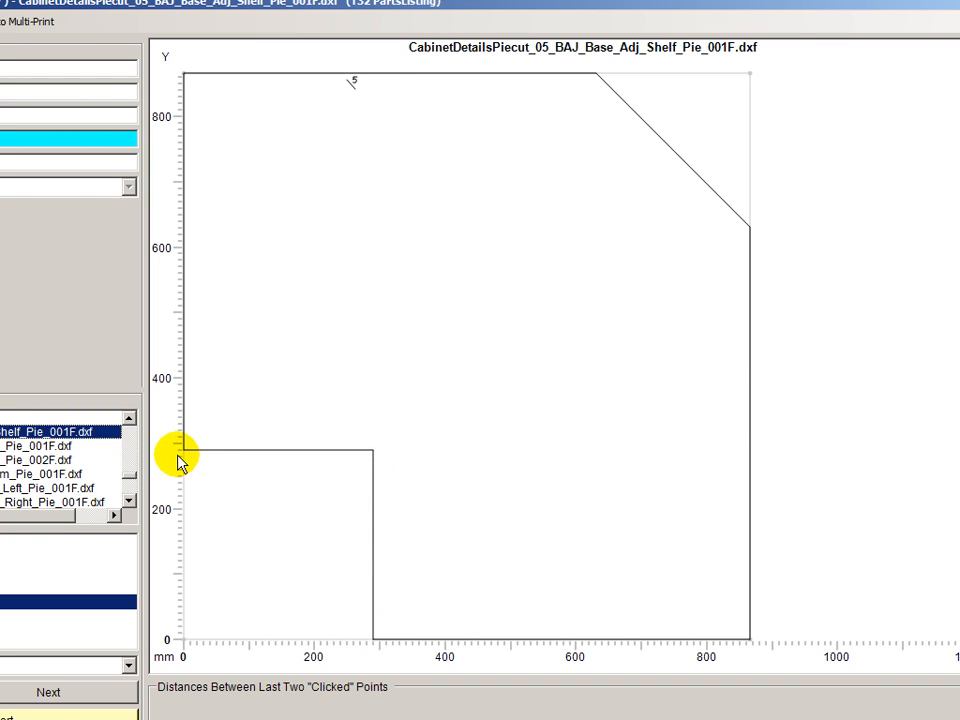
pyautogui.click(40, 445)
pyautogui.click(26, 459)
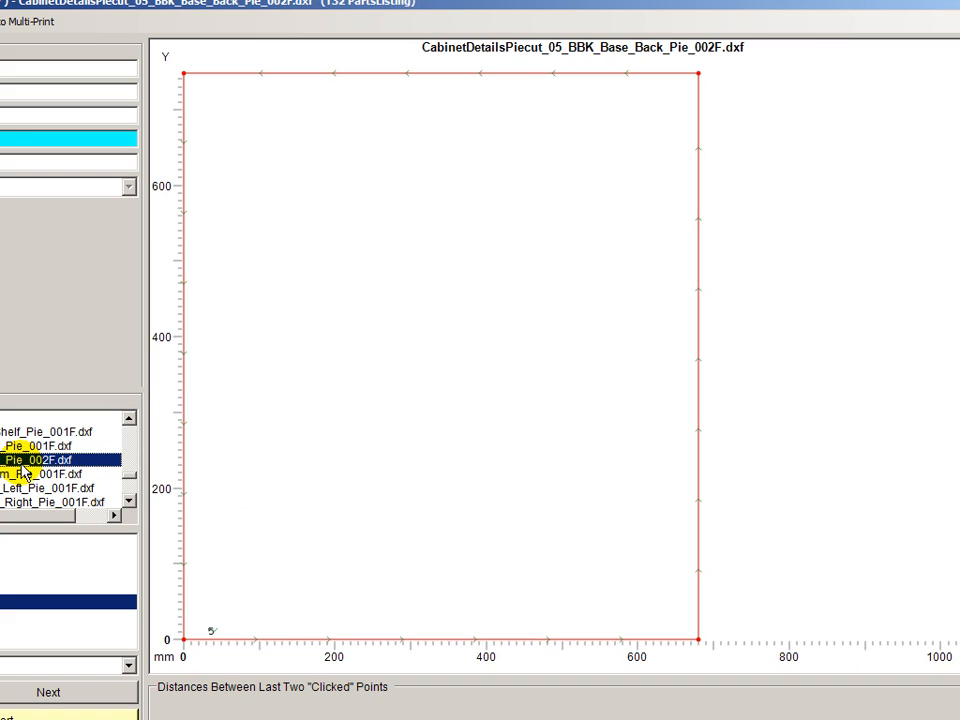
pyautogui.click(28, 473)
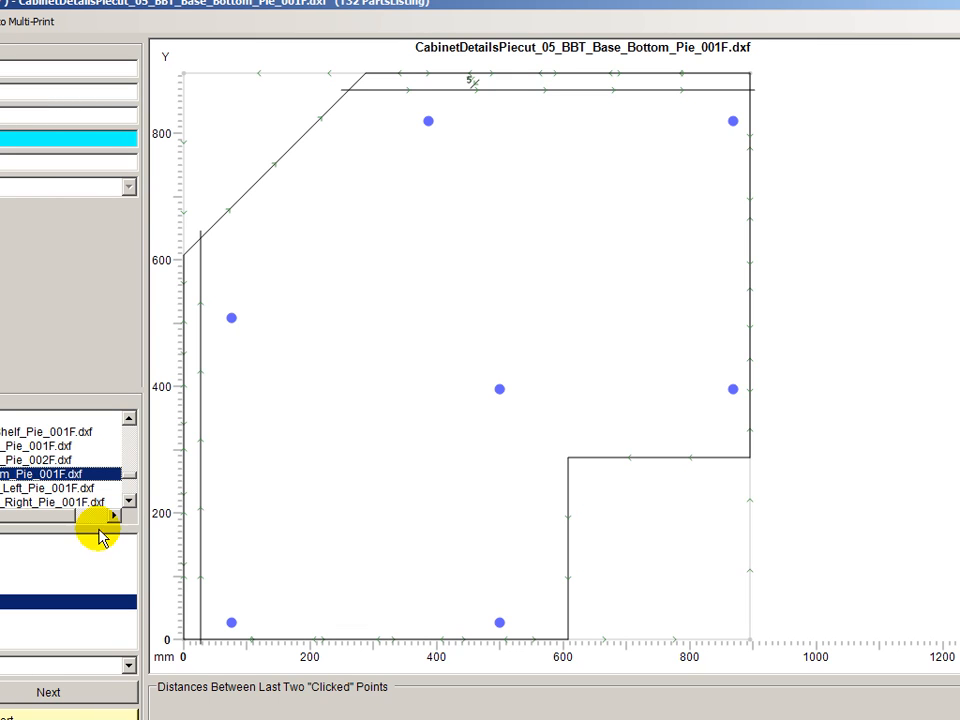
# Examine unit 5's Base Side Left Pie and Base Side Right Pie drawings
pyautogui.click(128, 501)
pyautogui.click(128, 501)
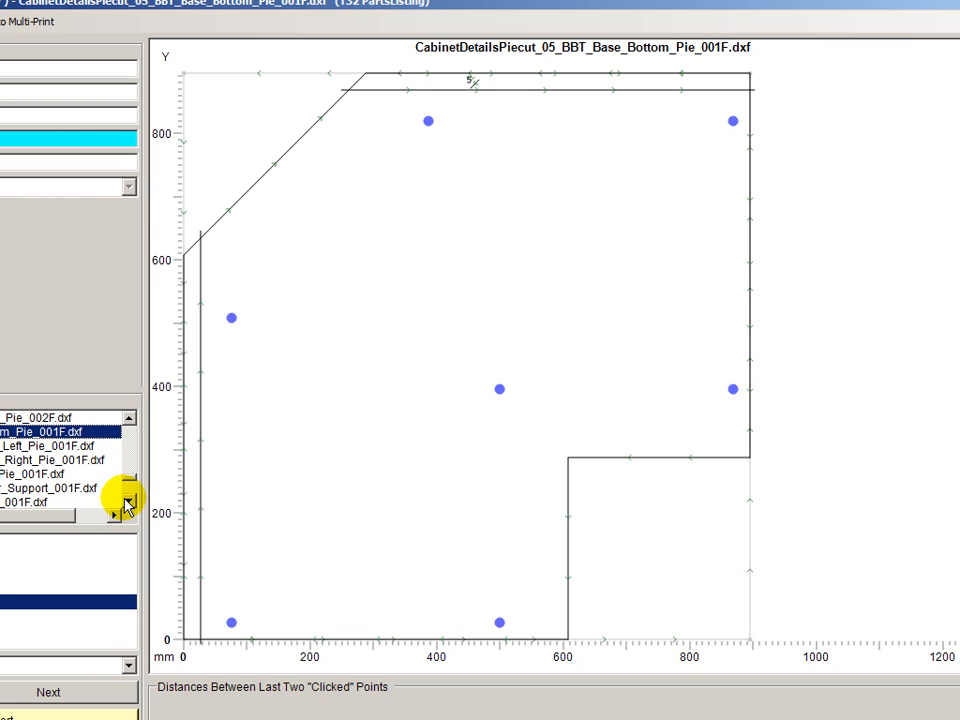
pyautogui.click(40, 446)
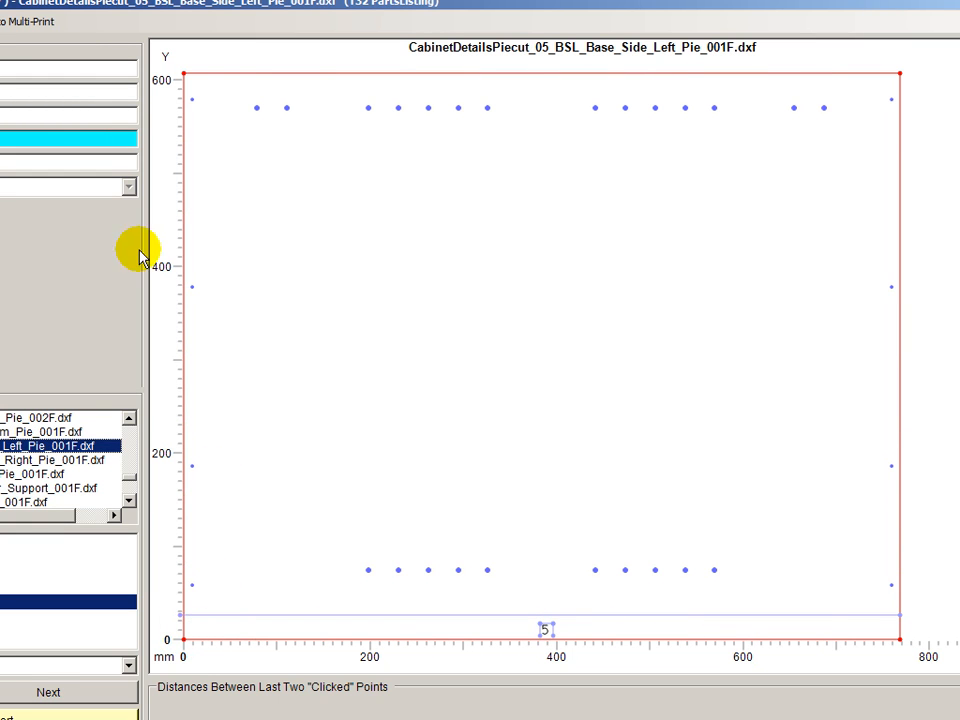
pyautogui.click(15, 461)
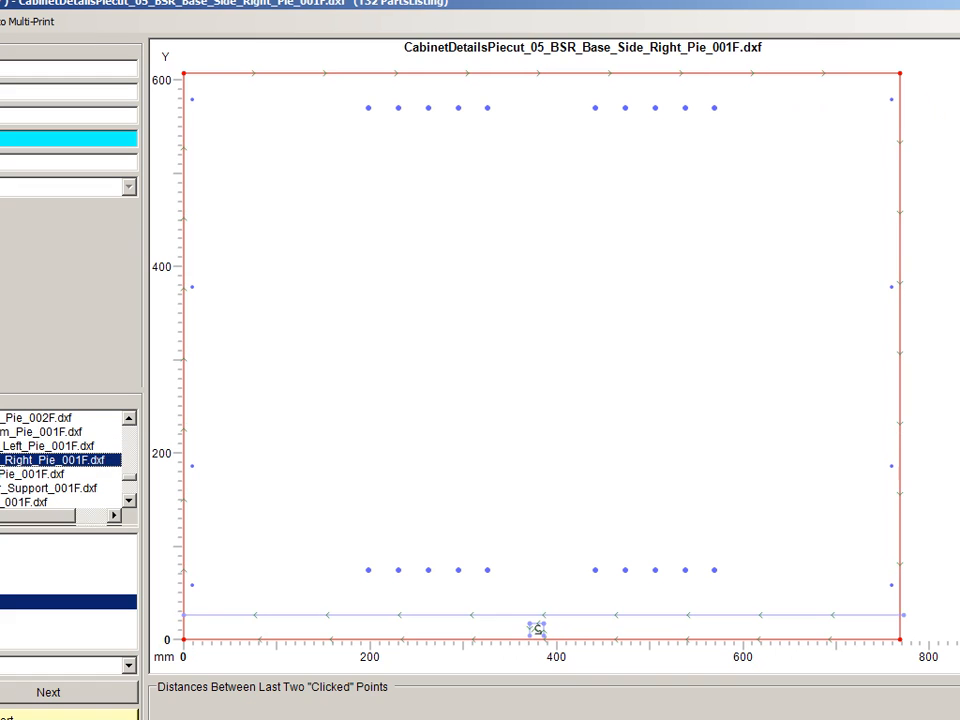
# Examine unit 5's Pie Corner Support drawing
pyautogui.click(129, 501)
pyautogui.click(129, 501)
pyautogui.click(129, 501)
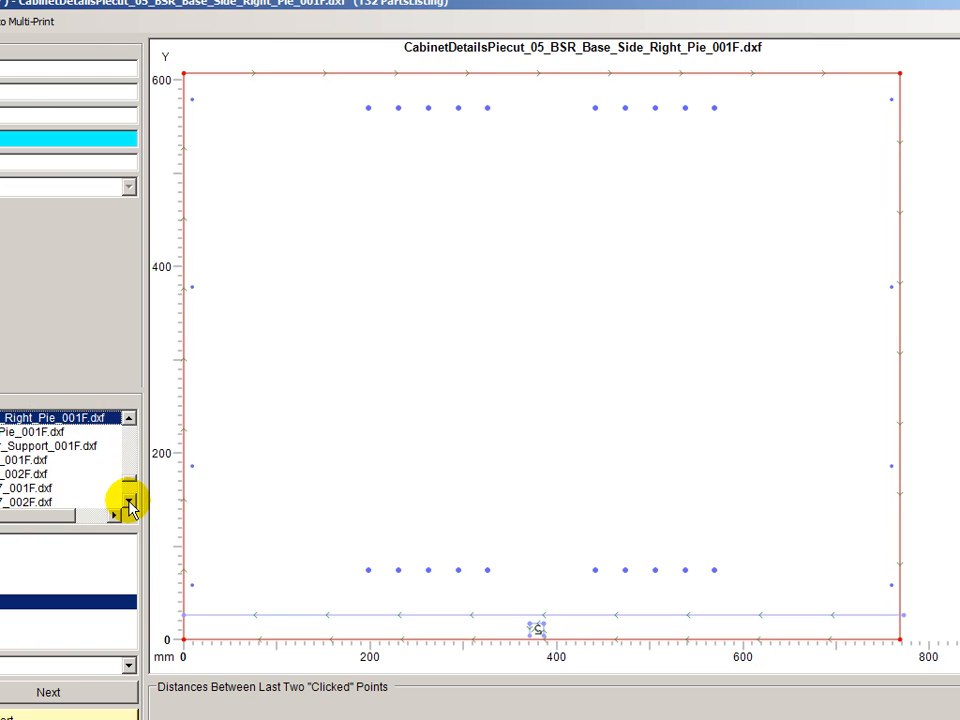
pyautogui.click(35, 446)
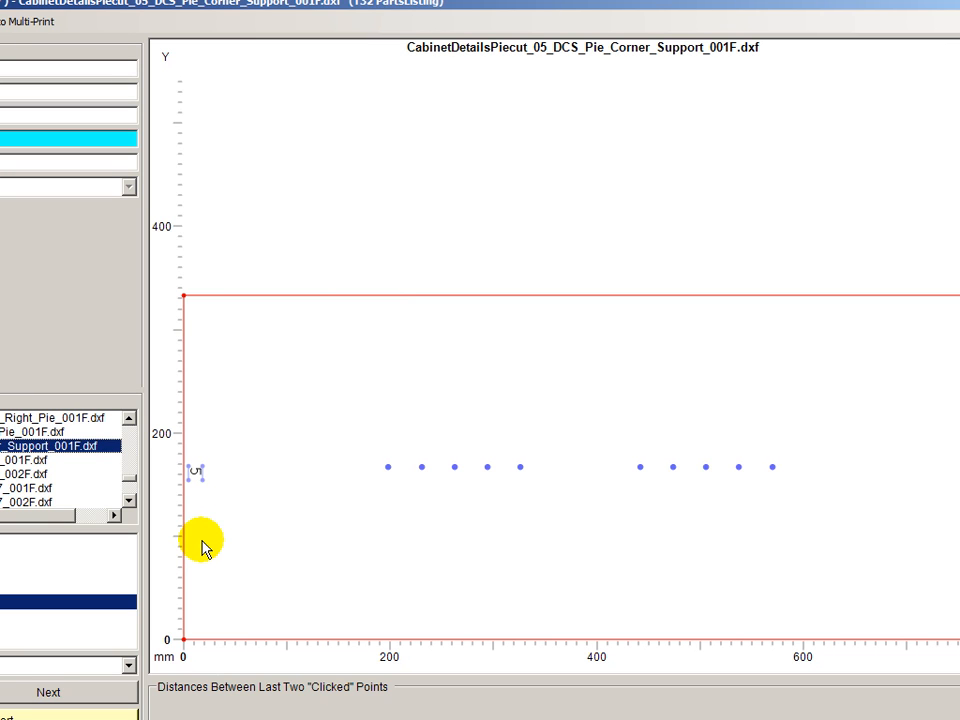
# Examine unit 6's Base Adj Shelf Pie drawing
pyautogui.moveTo(154, 497)
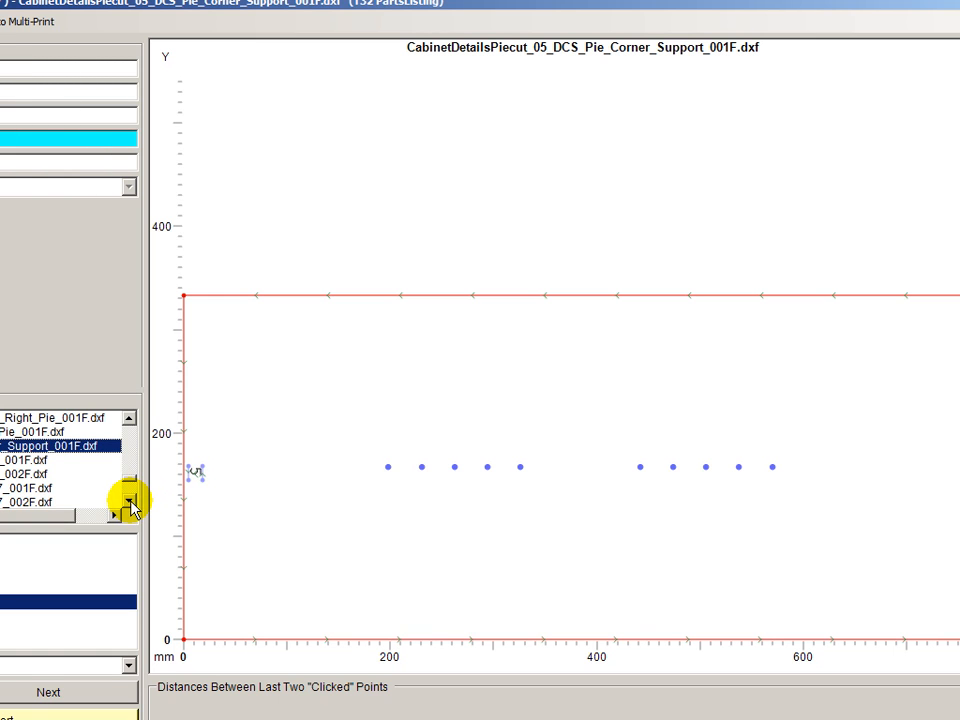
pyautogui.click(130, 502)
pyautogui.click(130, 502)
pyautogui.click(130, 502)
pyautogui.click(130, 502)
pyautogui.click(130, 502)
pyautogui.click(130, 502)
pyautogui.click(37, 446)
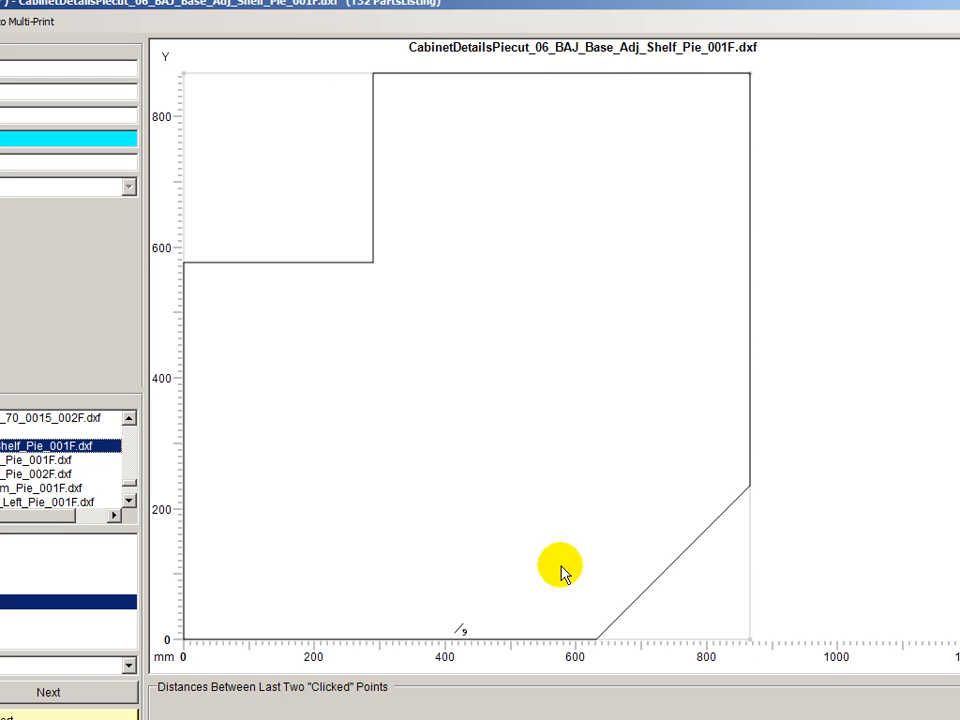
# Check unit 6's two Base Back Pie drawings and Base Bottom Pie drawing, and return from the part viewer and cut-list to the Wall 3 elevation
pyautogui.click(10, 460)
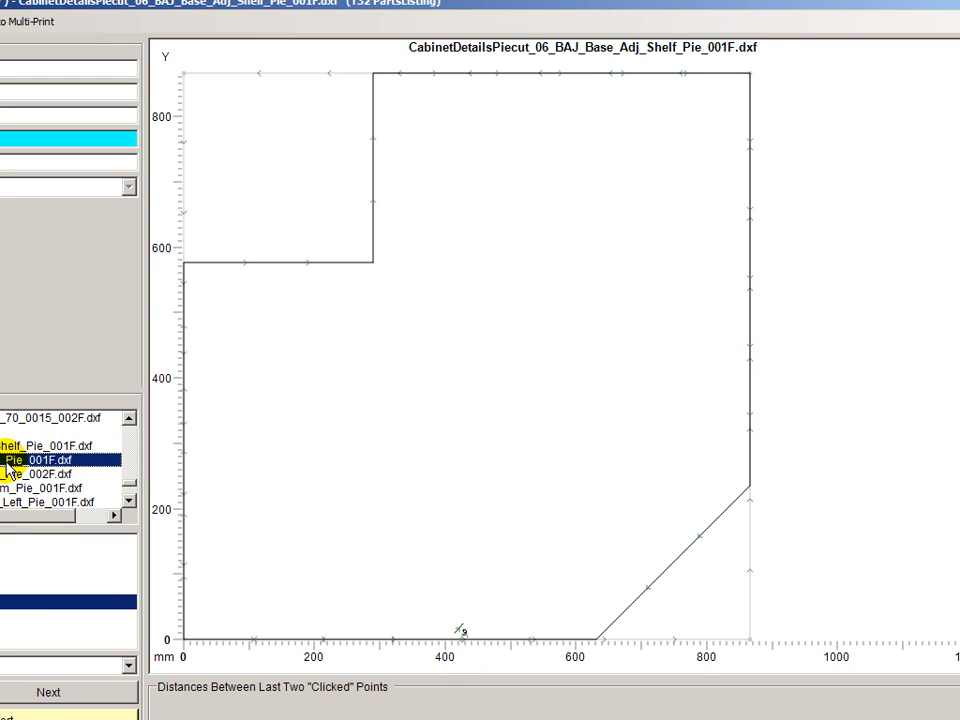
pyautogui.click(10, 473)
pyautogui.click(40, 487)
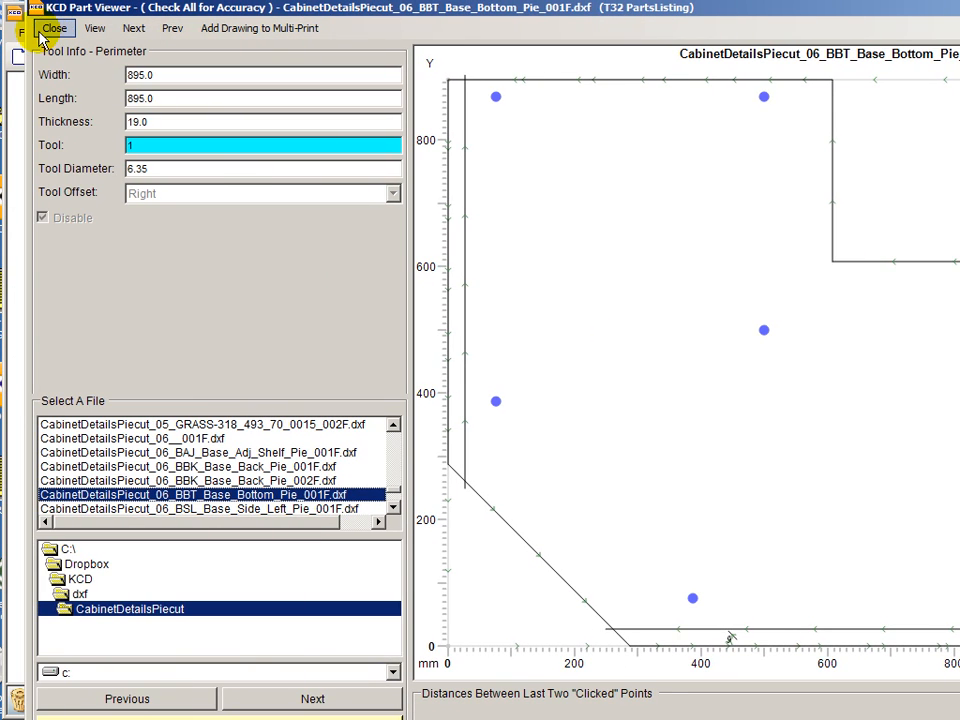
pyautogui.click(25, 28)
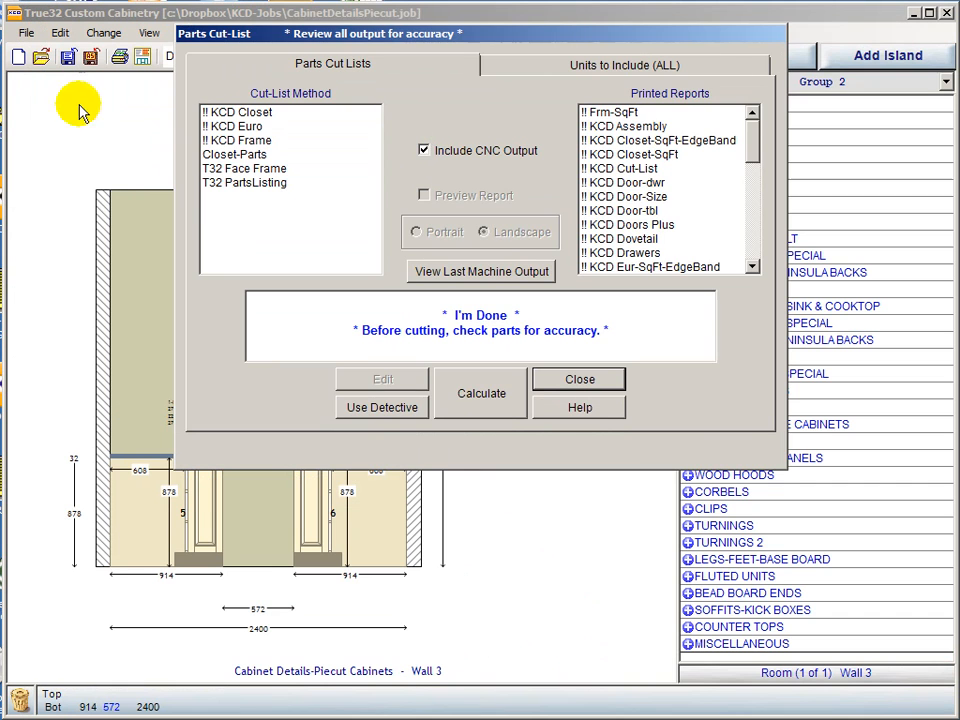
pyautogui.click(552, 382)
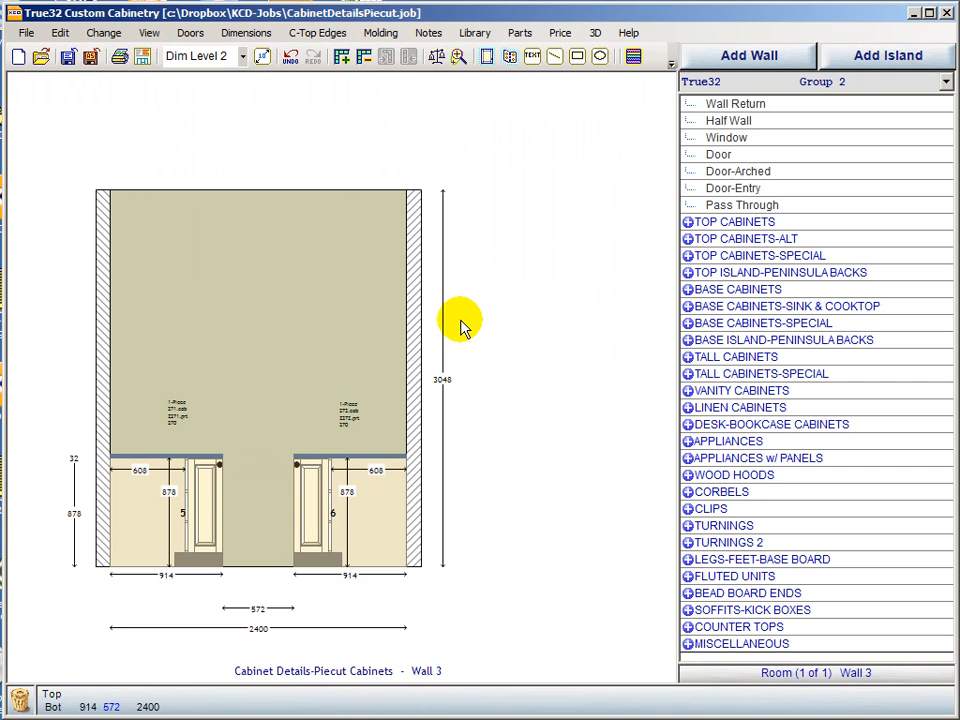